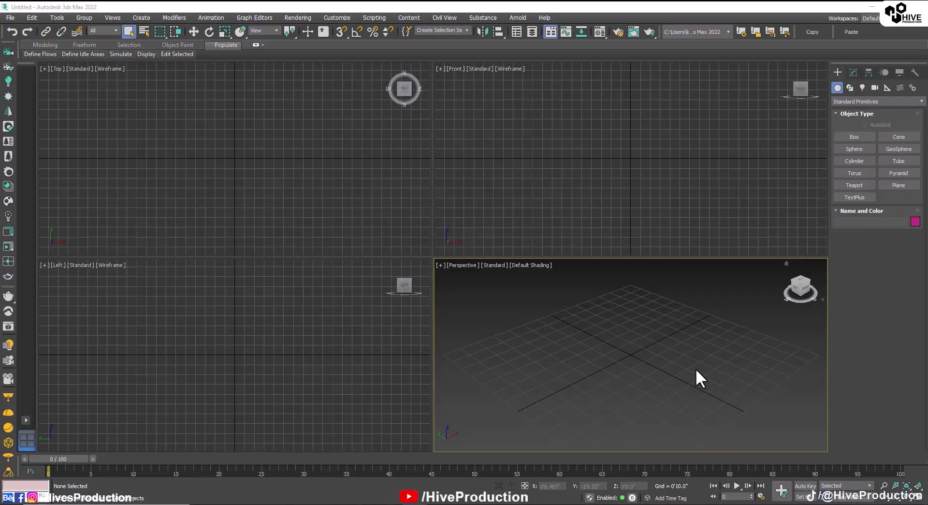
Step: Create a thin box in the Top view, about 8' long, 13'4" wide and 3" high
click(853, 137)
drag(190, 117, 348, 212)
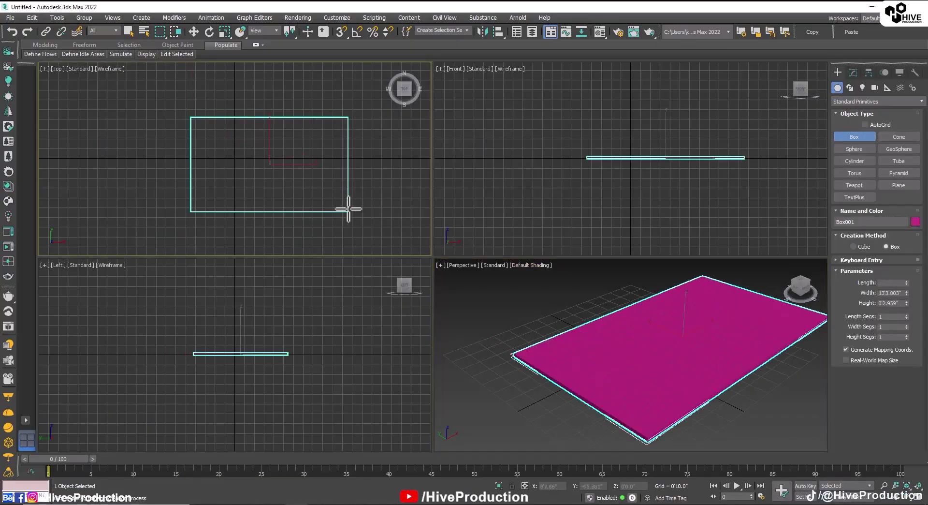
click(348, 207)
Step: Set the box's width to 15', length to 10' and height to 0'3"
text(15)
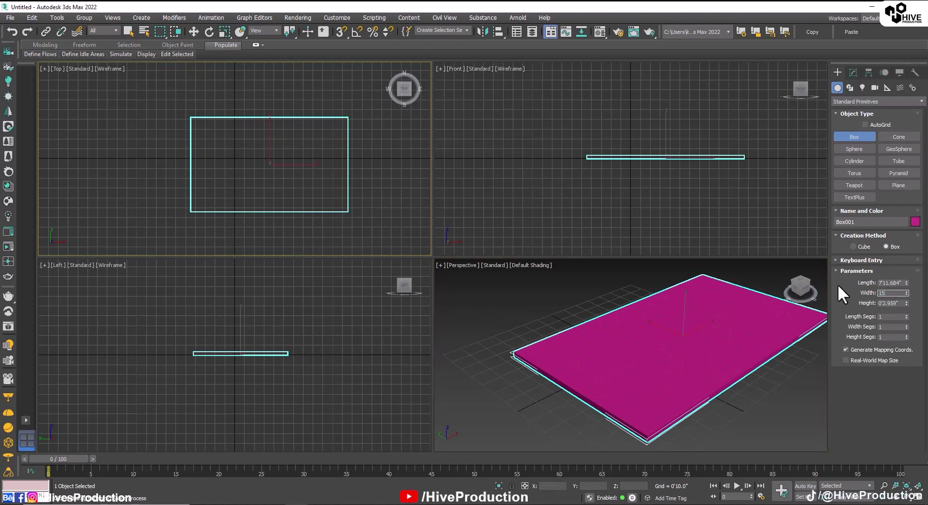
key(Return)
key(shift+Tab)
text(10)
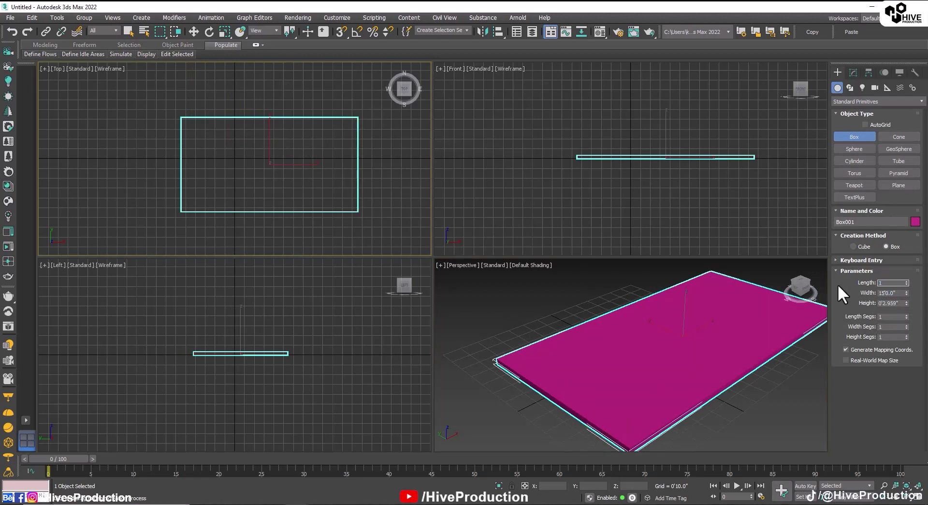
key(Return)
key(Tab)
text(0)
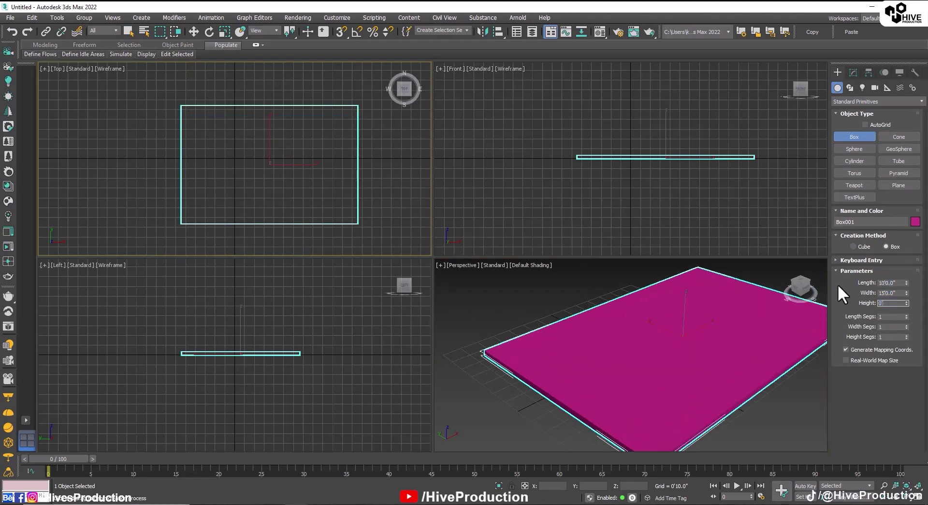
text('3)
key(Return)
scroll(648, 329, down, 2)
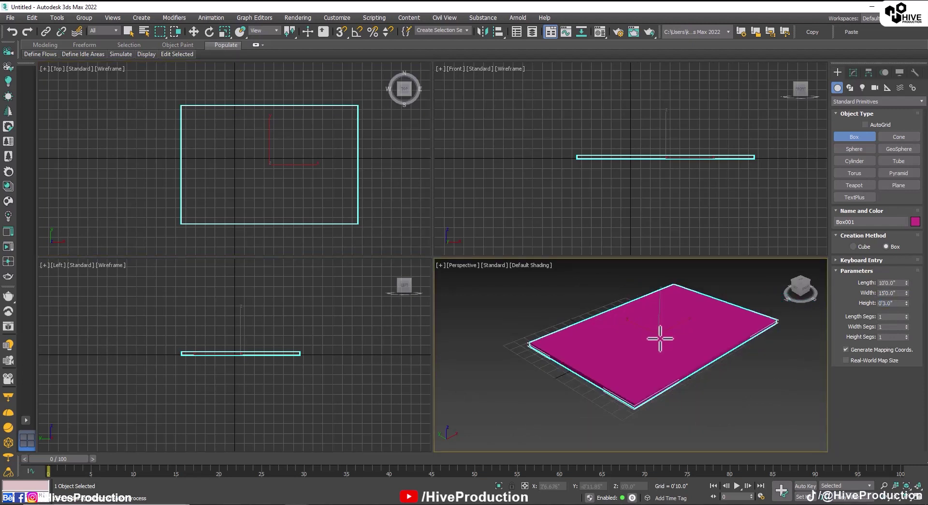
right_click(659, 343)
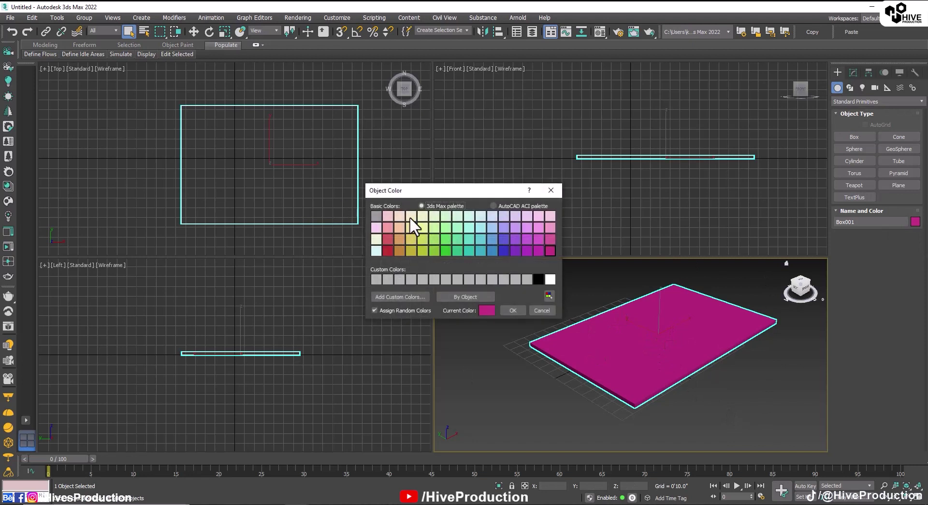
Step: Give the box a pale yellow object color and place it at X 0 and Y 0
click(512, 310)
key(w)
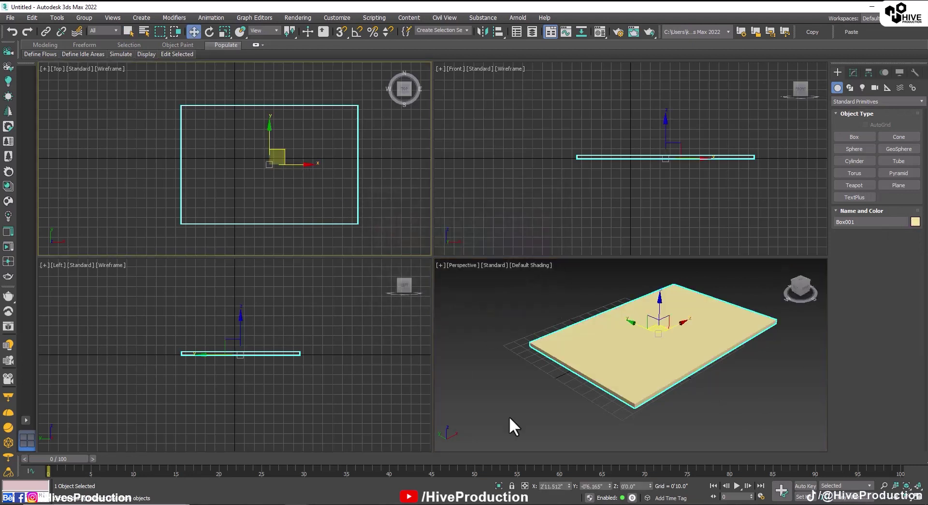
right_click(569, 486)
right_click(610, 486)
click(321, 360)
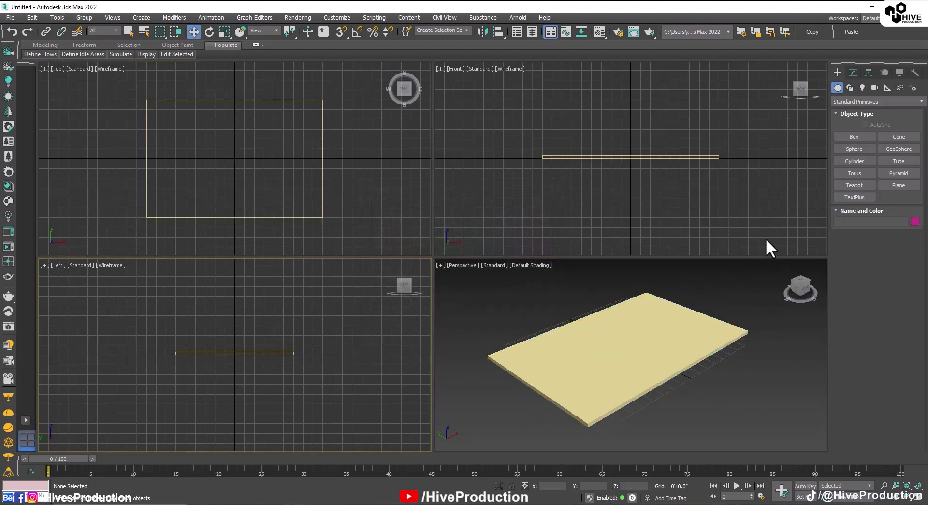
Step: Draw a rectangle spline above the slab in the Left view, about 6'7" wide and 4'8" long
click(849, 88)
click(899, 149)
drag(204, 295, 281, 350)
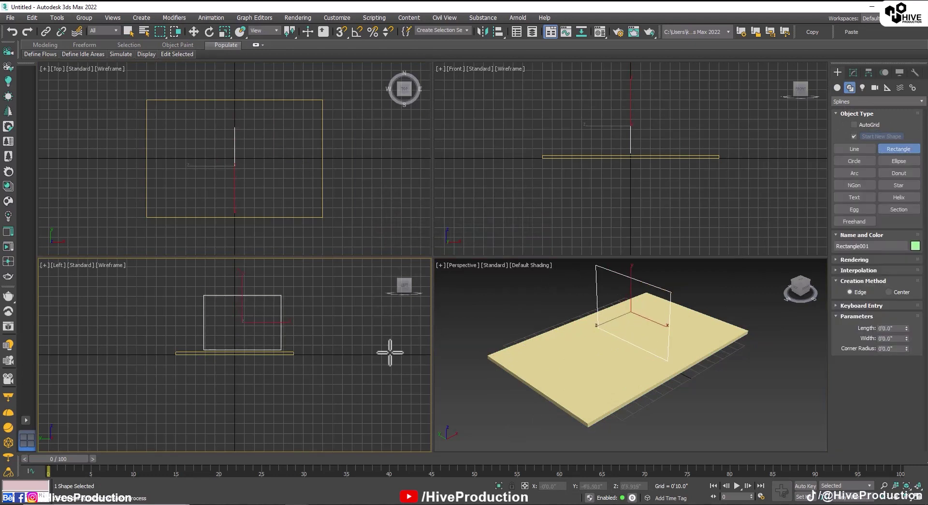
key(w)
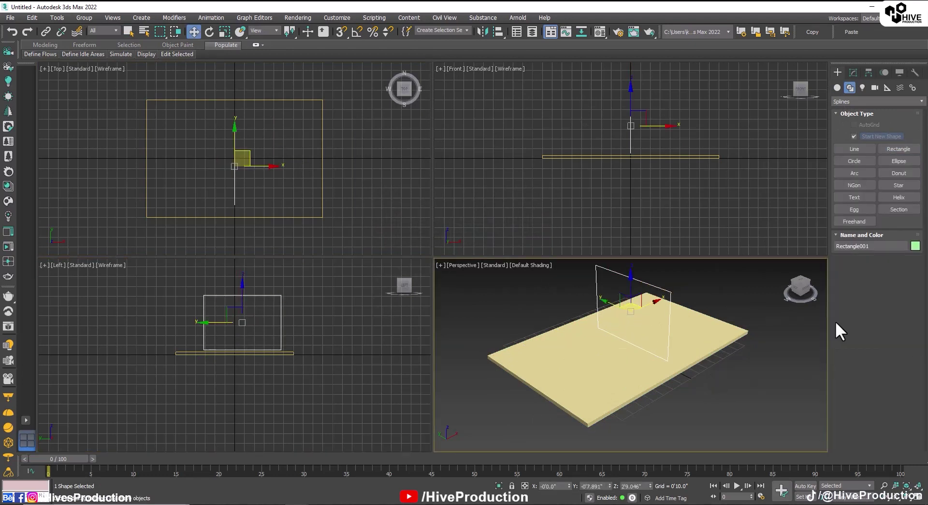
Step: Set the rectangle's width to 10' and its length to 8'
click(853, 73)
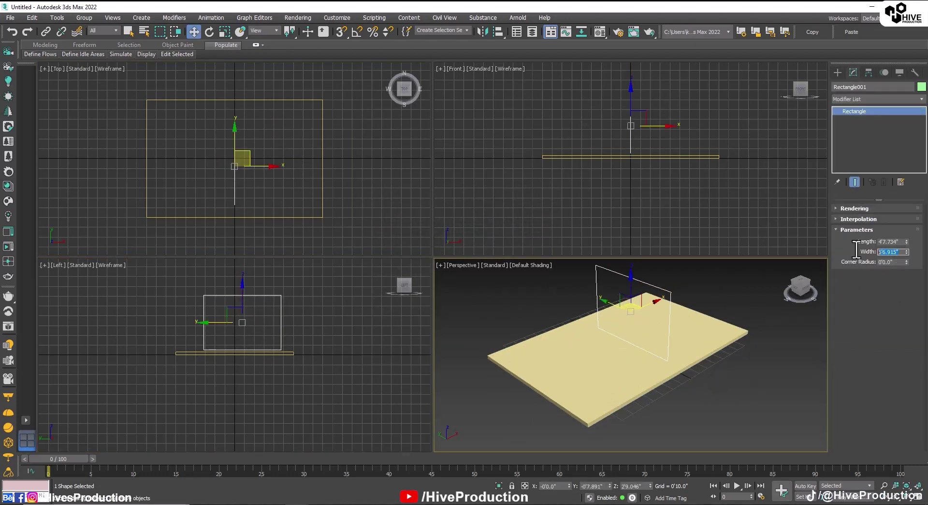
text(10')
key(Return)
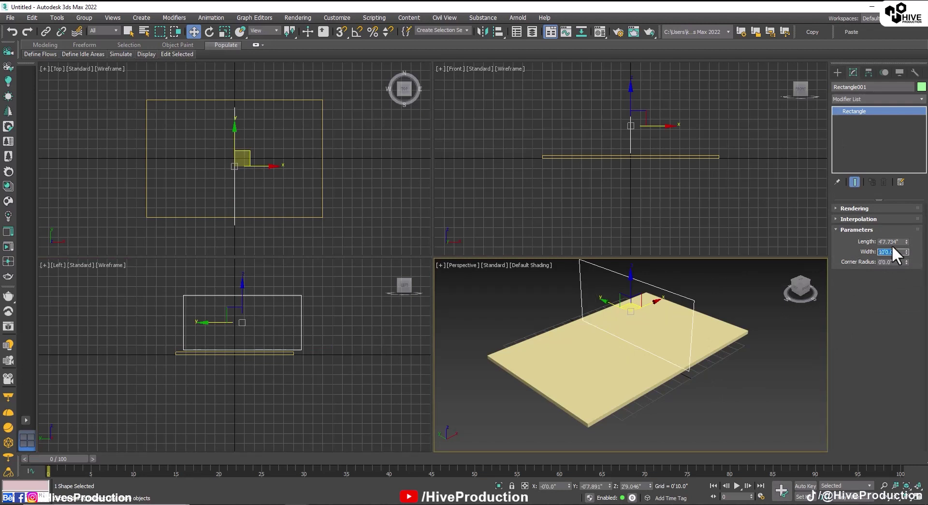
drag(899, 242, 859, 241)
key(Return)
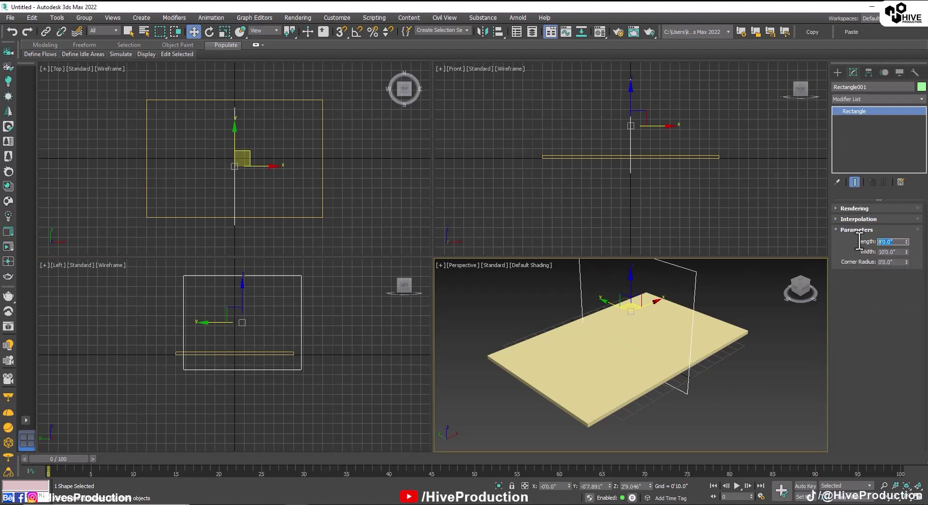
Step: Center the rectangle at Y 0 and move it along X to the slab's short edge
right_click(610, 487)
drag(244, 135, 341, 172)
scroll(224, 336, up, 4)
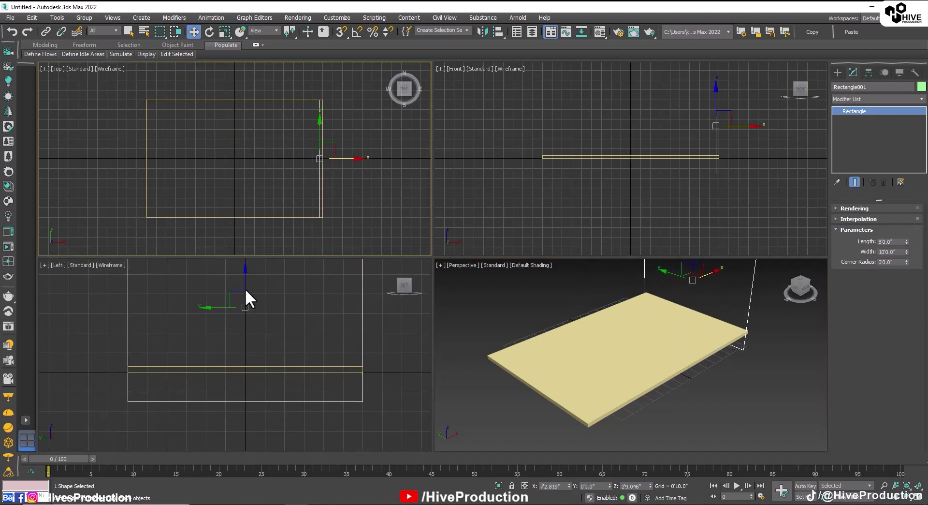
right_click(245, 288)
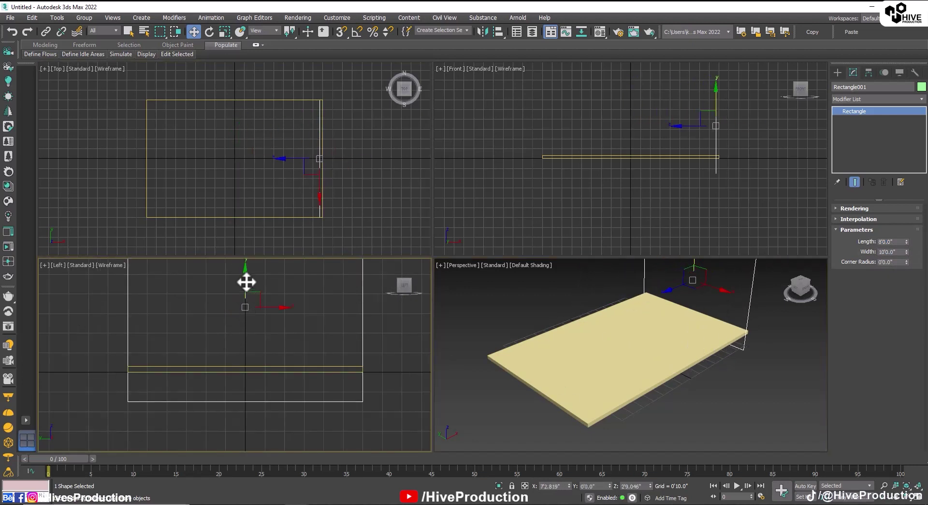
Step: Raise the rectangle onto the slab at Z 4'2.5", convert it to an Editable Spline and delete its bottom segment
right_click(684, 326)
key(alt+w)
scroll(556, 252, down, 2)
right_click(618, 220)
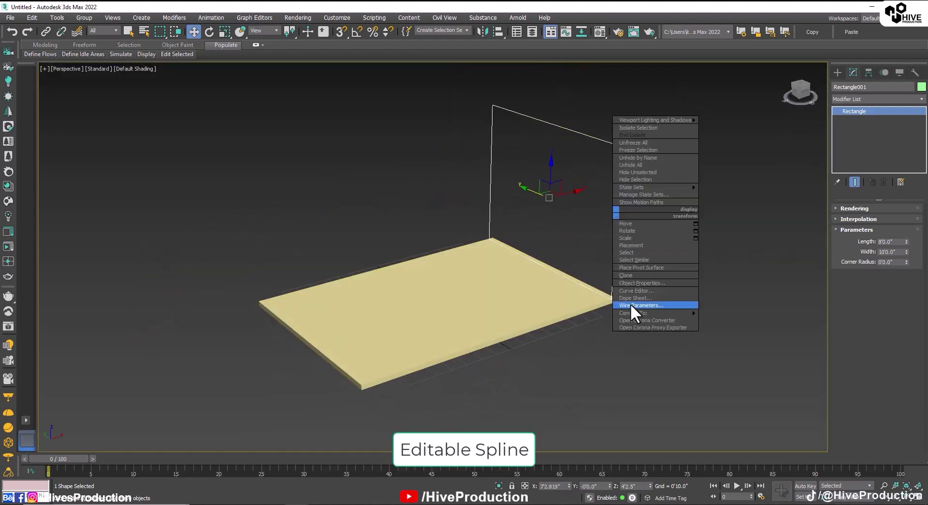
mouse_move(633, 309)
click(723, 308)
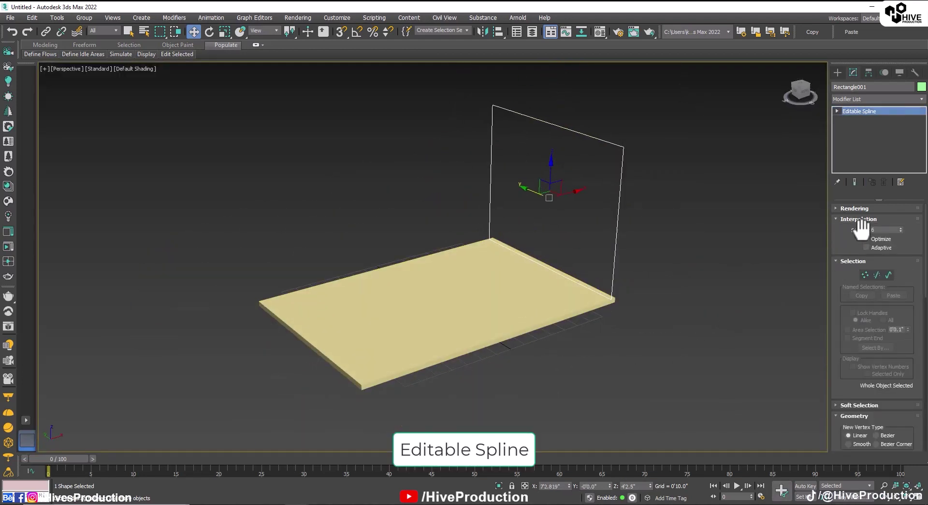
click(877, 274)
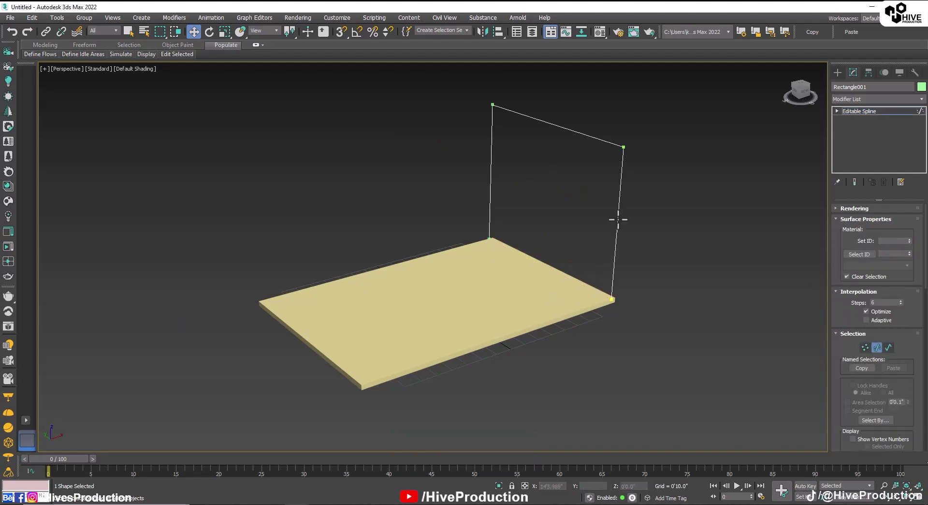
Step: Outline the open spline inward to give the frame profile a small thickness
click(621, 161)
scroll(845, 375, down, 10)
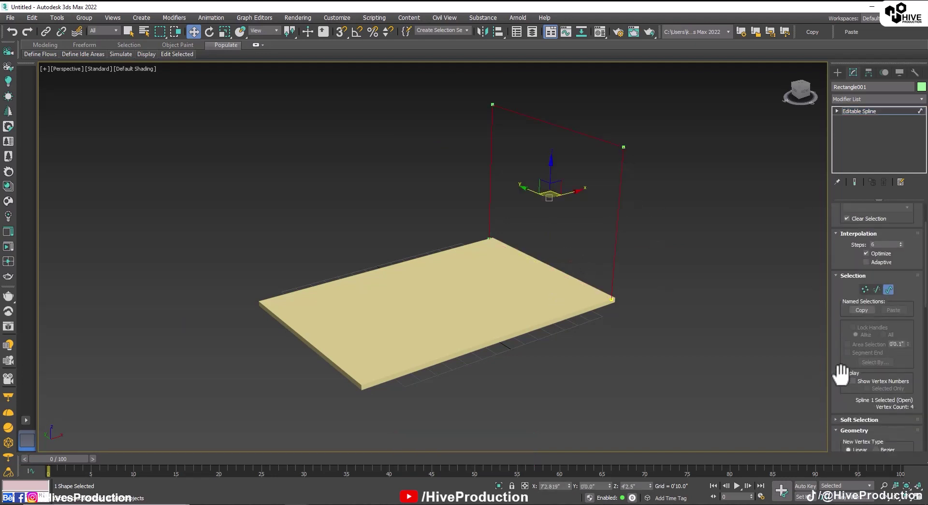
scroll(851, 391, down, 4)
click(864, 342)
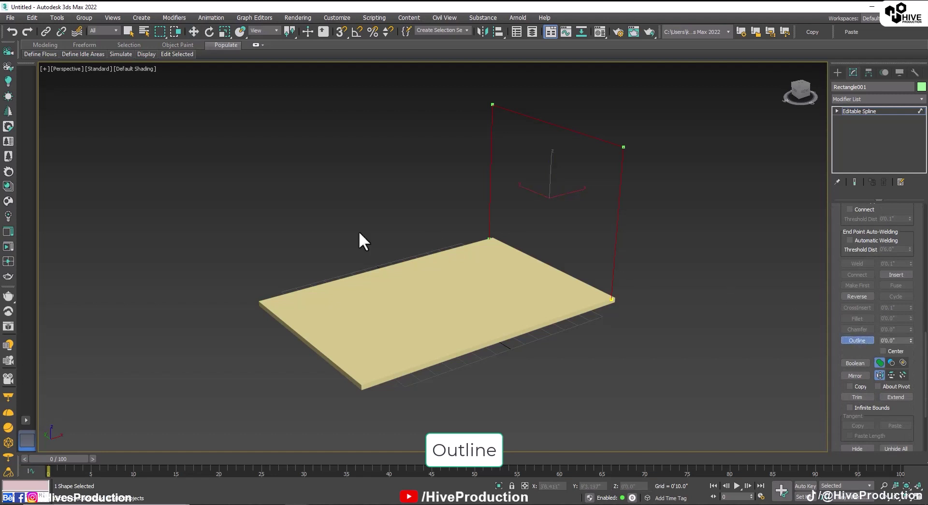
key(alt+w)
click(278, 346)
drag(290, 315, 295, 311)
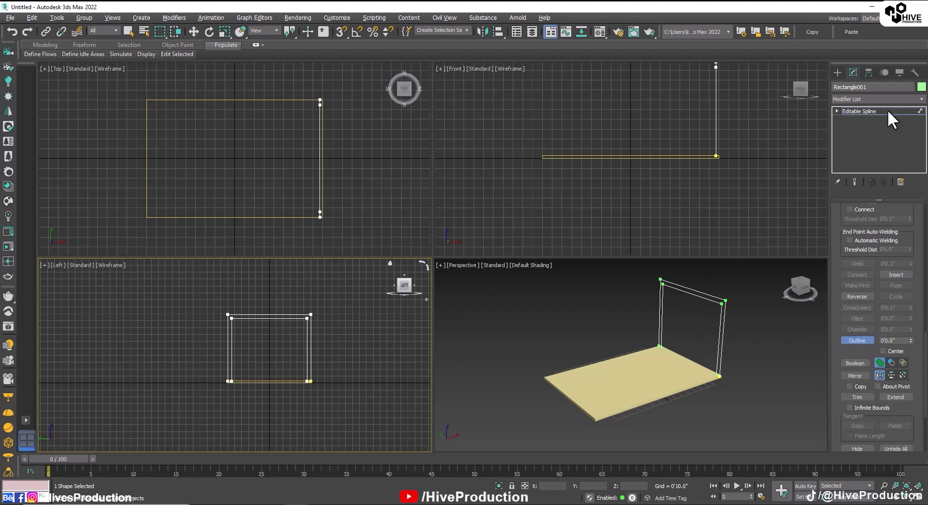
Step: Apply an Extrude modifier to the outlined frame with an amount of 3'
click(863, 99)
scroll(863, 145, down, 5)
click(857, 149)
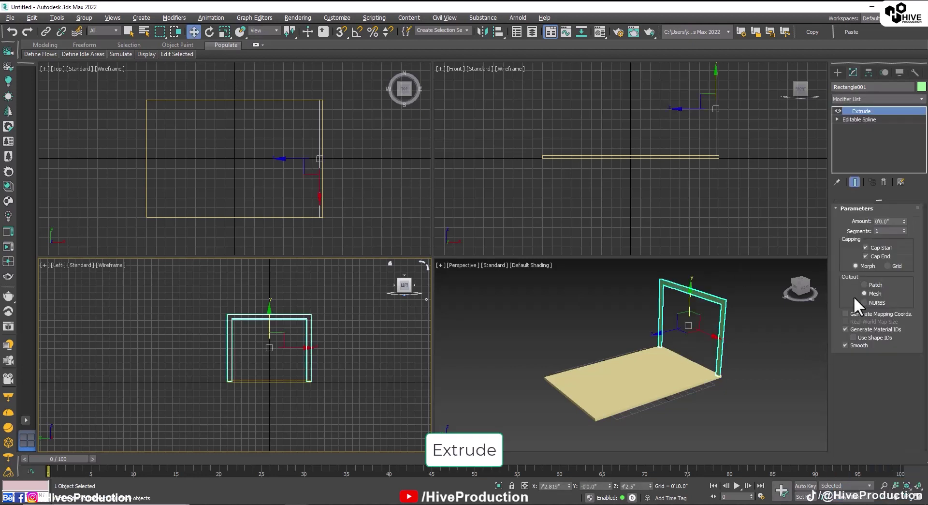
text(3')
key(Return)
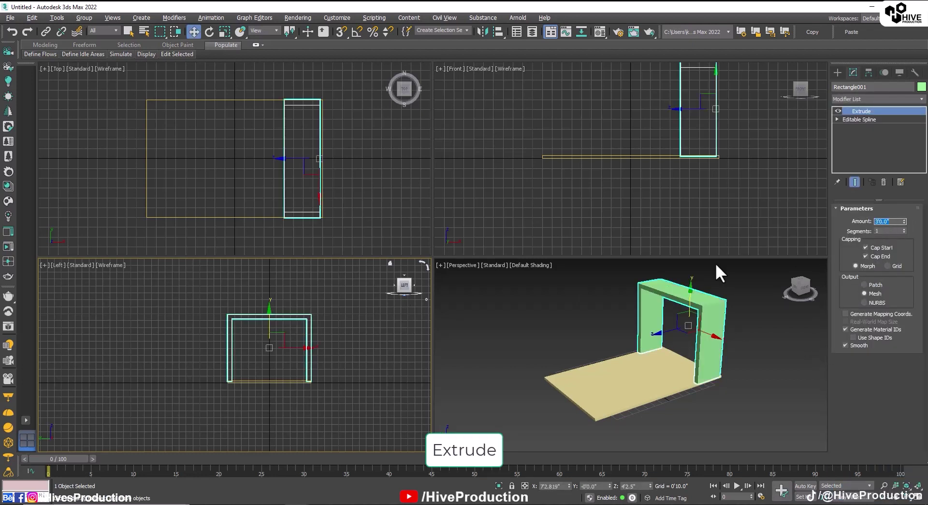
Step: Convert the extruded frame to an Editable Poly
alt+middle_drag(720, 304, 704, 337)
key(alt+w)
right_click(544, 139)
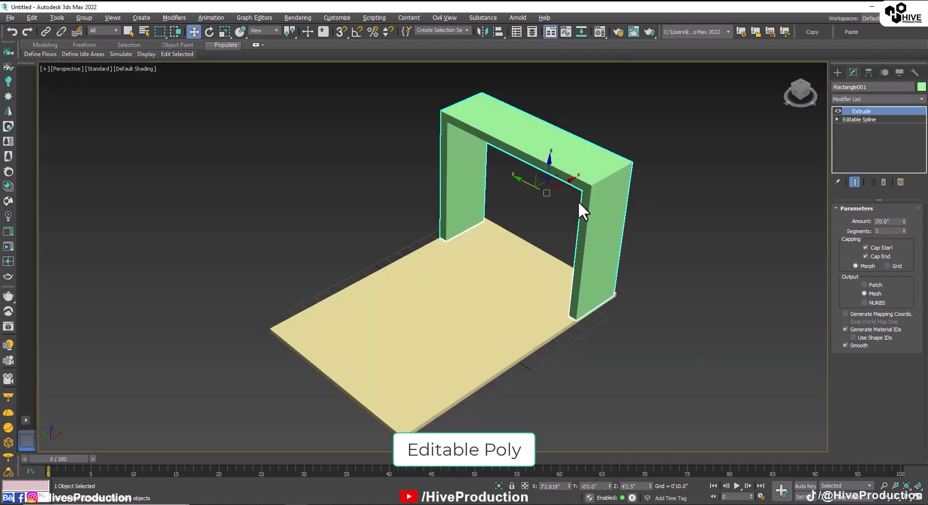
right_click(578, 201)
mouse_move(616, 296)
click(721, 303)
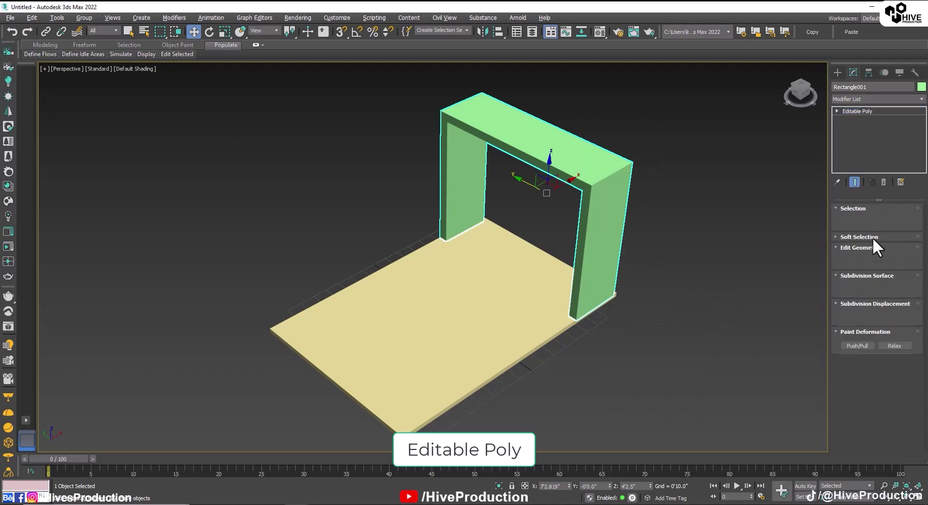
Step: Show edged faces and cut diagonal edges between the inner and outer vertices at the frame's upper corners
click(852, 220)
scroll(605, 179, up, 4)
alt+middle_drag(611, 228, 604, 193)
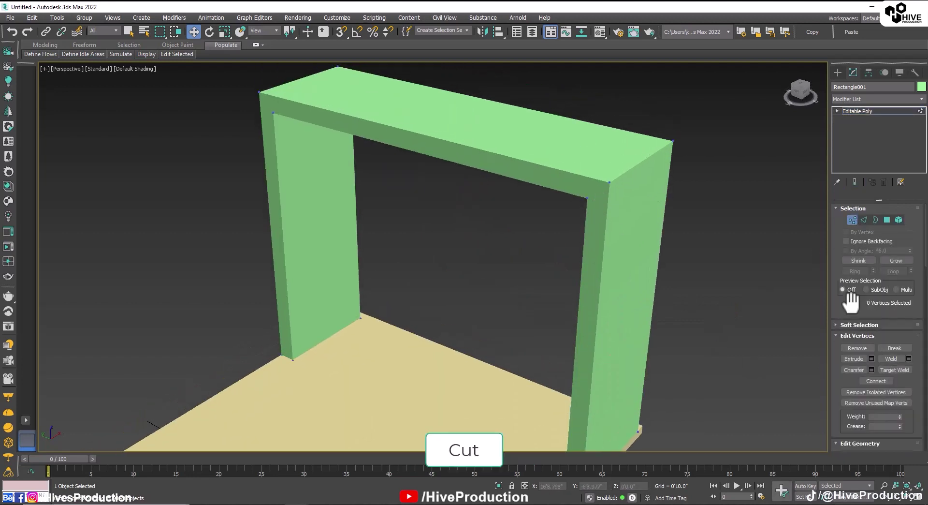
scroll(856, 295, down, 5)
click(895, 388)
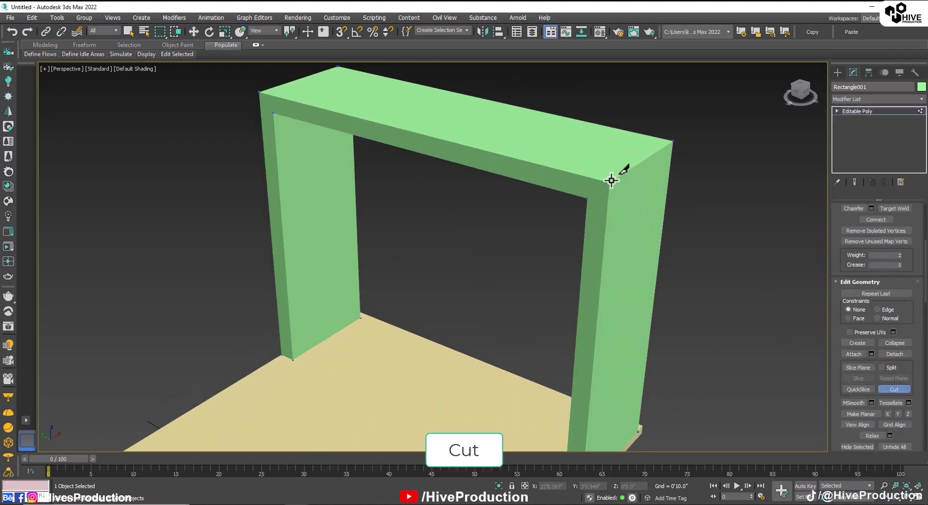
key(F4)
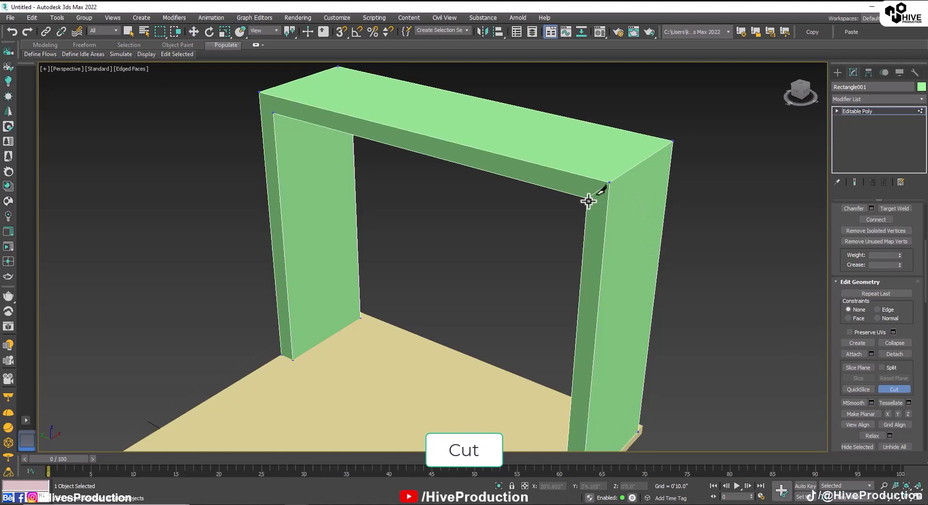
mouse_move(587, 199)
alt+middle_down()
mouse_move(640, 199)
mouse_move(382, 186)
alt+middle_up()
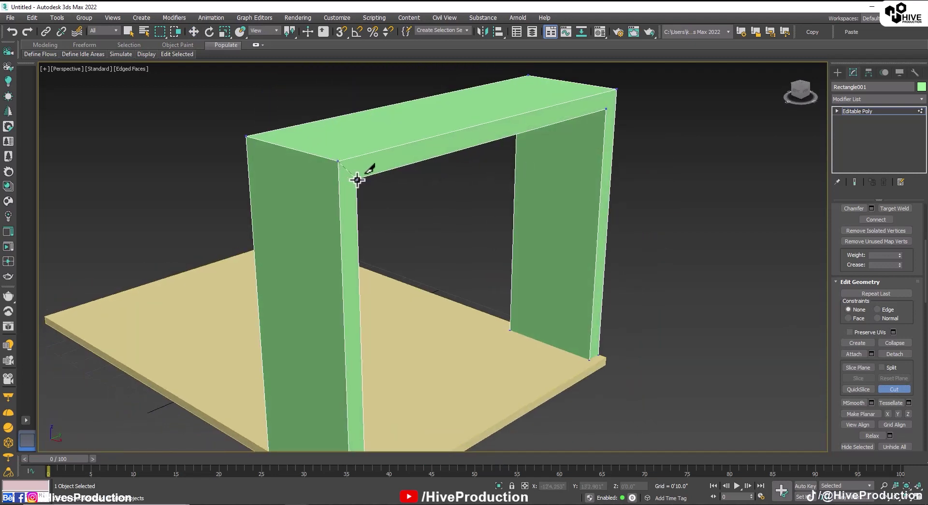
alt+middle_drag(483, 181, 700, 145)
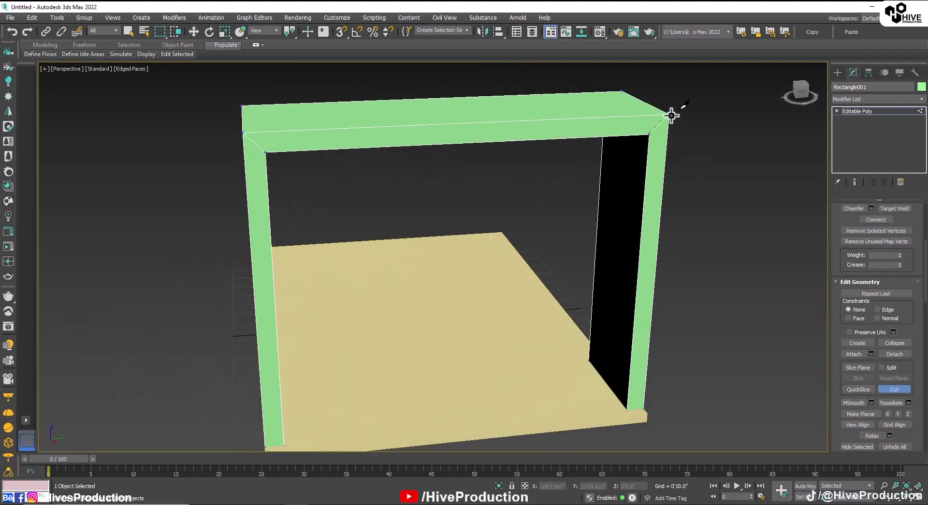
alt+middle_drag(636, 142, 276, 127)
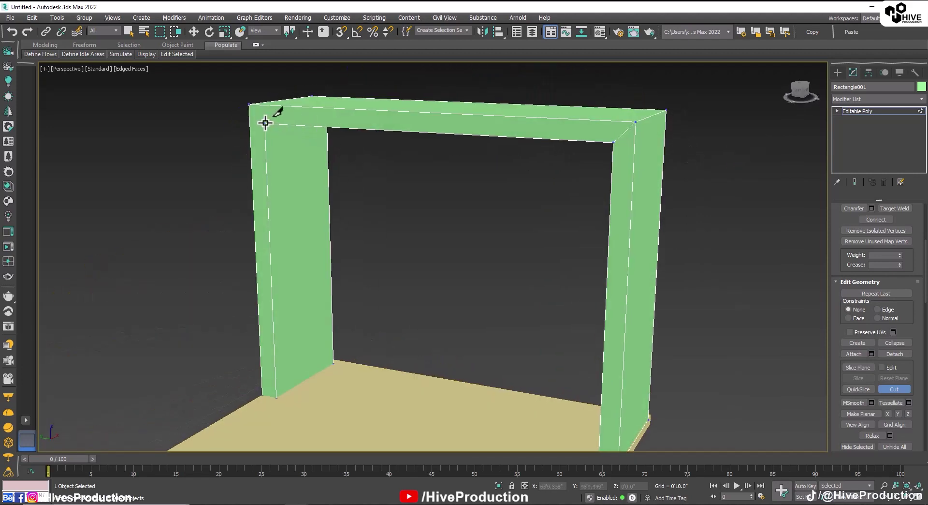
click(265, 123)
scroll(296, 130, down, 3)
click(860, 110)
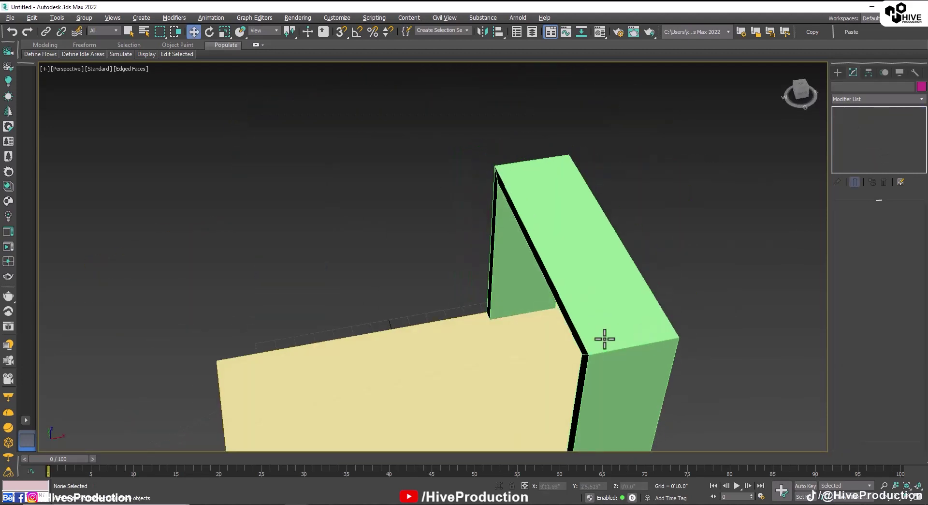
Step: Duplicate the green frame by rotating a clone -90° about the vertical axis with angle snap on
middle_drag(605, 338, 628, 306)
scroll(627, 308, down, 5)
click(622, 279)
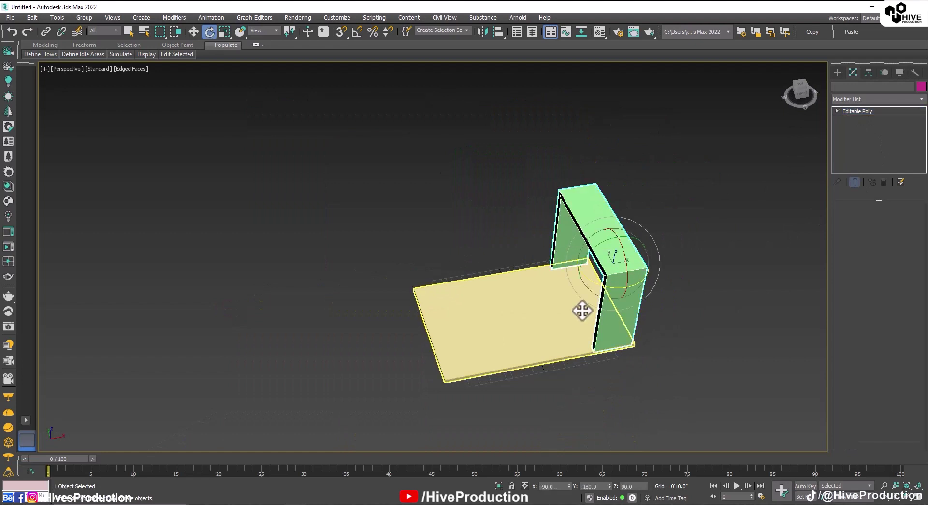
key(e)
key(a)
mouse_move(600, 300)
shift+mouse_down()
mouse_move(545, 271)
mouse_move(561, 275)
shift+mouse_up()
click(475, 300)
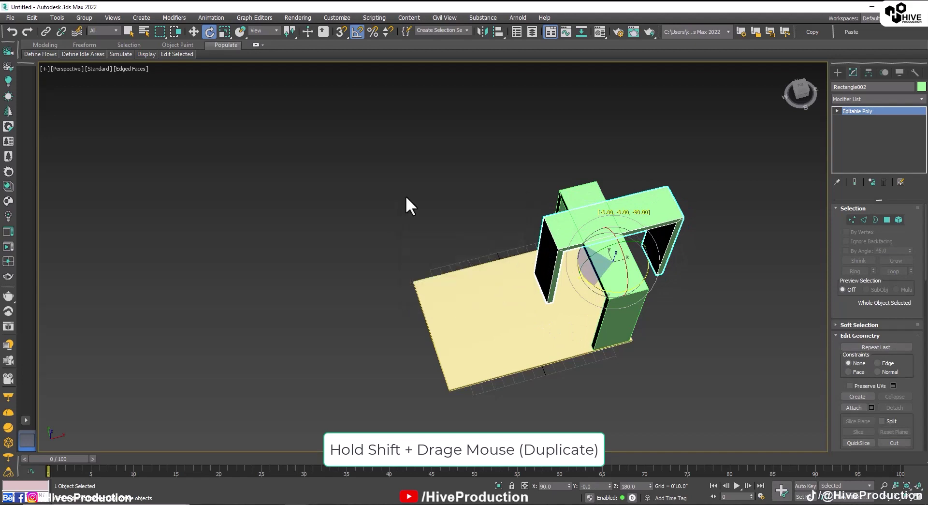
Step: In the top view, move the cloned green frame so its outer side lines up with the slab's right edge
key(alt+w)
key(w)
drag(352, 176, 310, 168)
scroll(268, 157, up, 8)
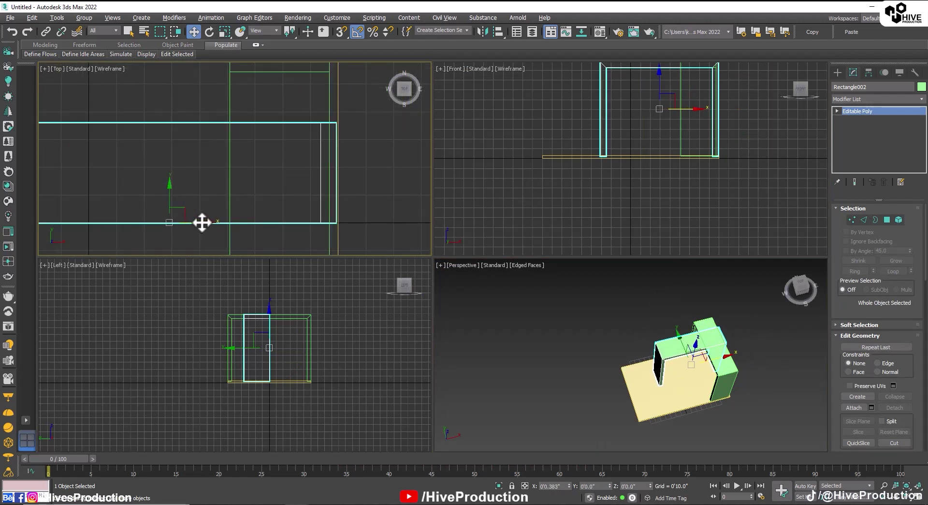
Step: Stretch the cloned frame across the slab by moving its left leg's vertices to the slab's left edge
scroll(205, 218, down, 8)
click(852, 219)
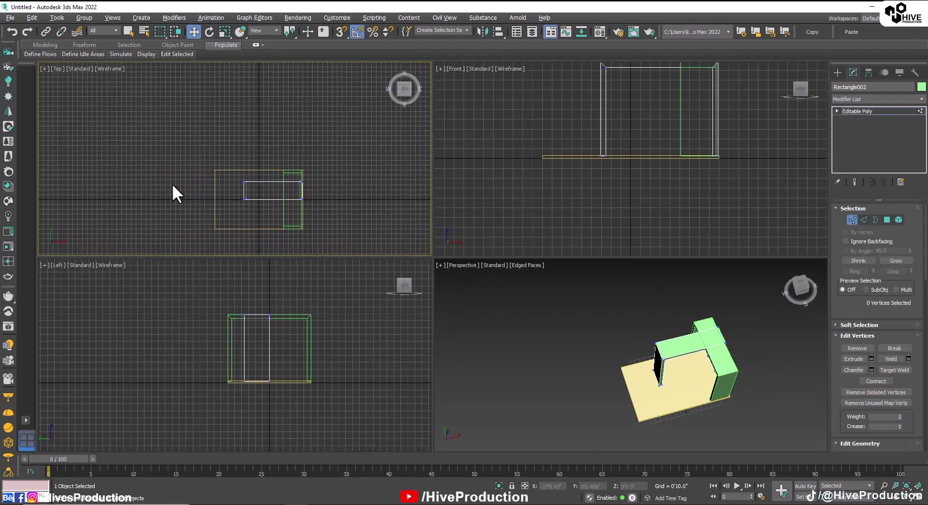
drag(172, 179, 243, 188)
scroll(236, 189, up, 9)
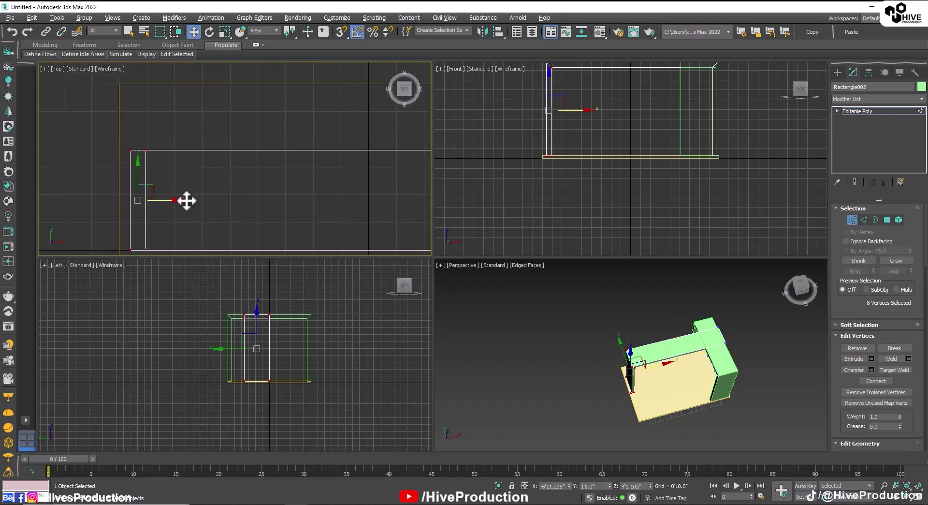
drag(120, 200, 101, 195)
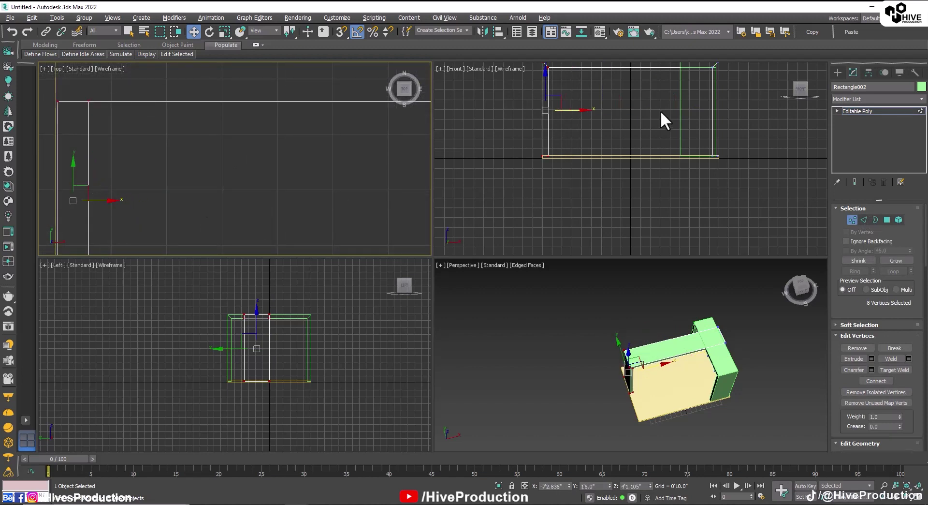
Step: In the front view, lower the cloned frame's top-beam vertices so it sits below the other frame
middle_drag(661, 110, 610, 202)
drag(511, 154, 688, 177)
drag(581, 128, 593, 138)
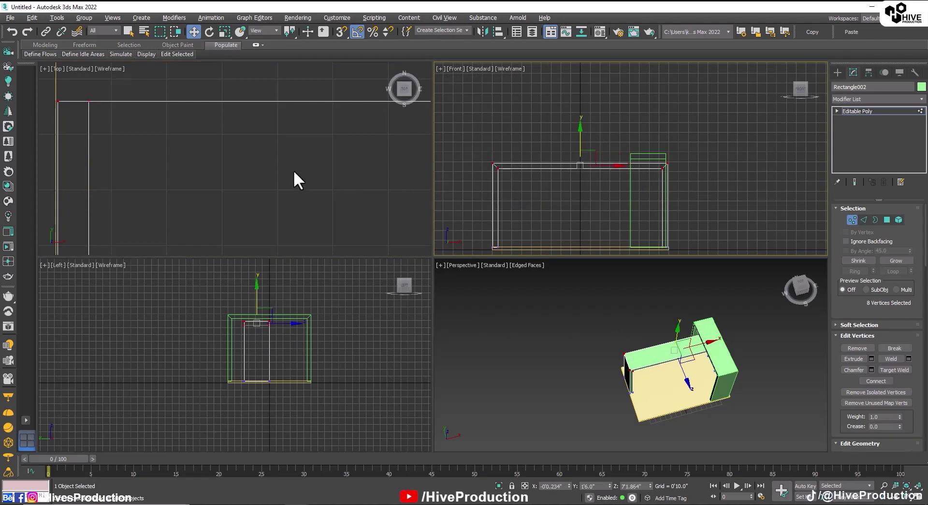
Step: Skew the long frame in the top view by moving its left leg toward the slab's back edge and its right leg toward the front
scroll(290, 157, down, 9)
middle_drag(385, 175, 295, 144)
drag(144, 100, 164, 91)
drag(340, 109, 330, 145)
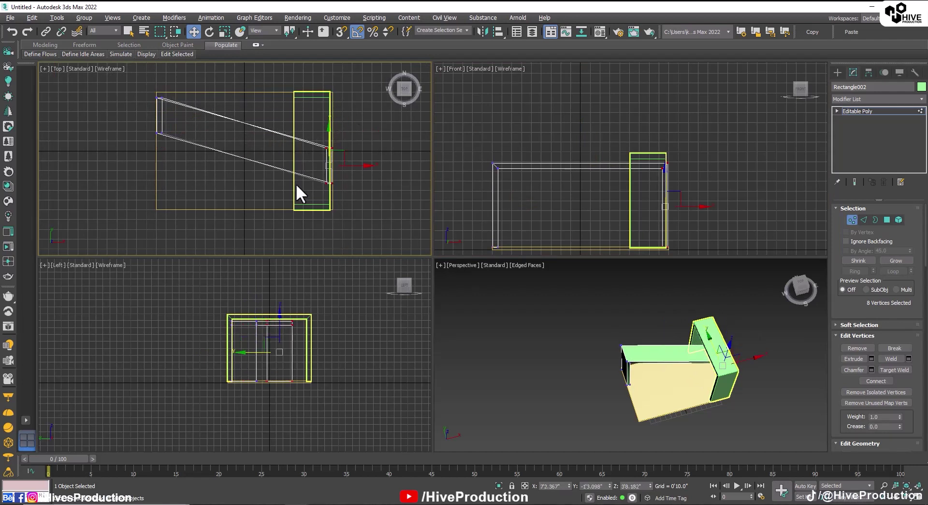
Step: Shift the inner vertices of both legs of the long frame to line up with its slanted sides
scroll(318, 166, up, 4)
middle_drag(328, 167, 332, 172)
key(alt+w)
middle_drag(608, 276, 593, 228)
scroll(592, 228, down, 2)
drag(613, 200, 643, 339)
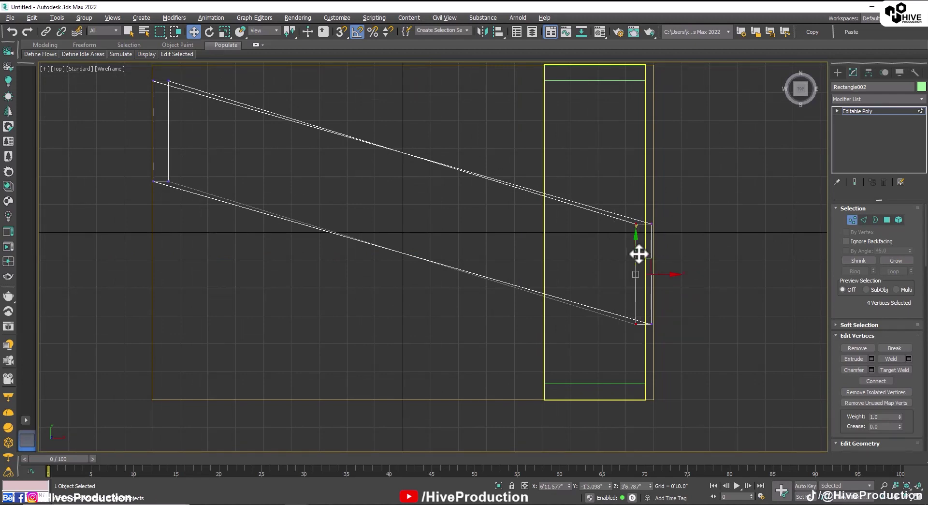
middle_drag(103, 120, 379, 214)
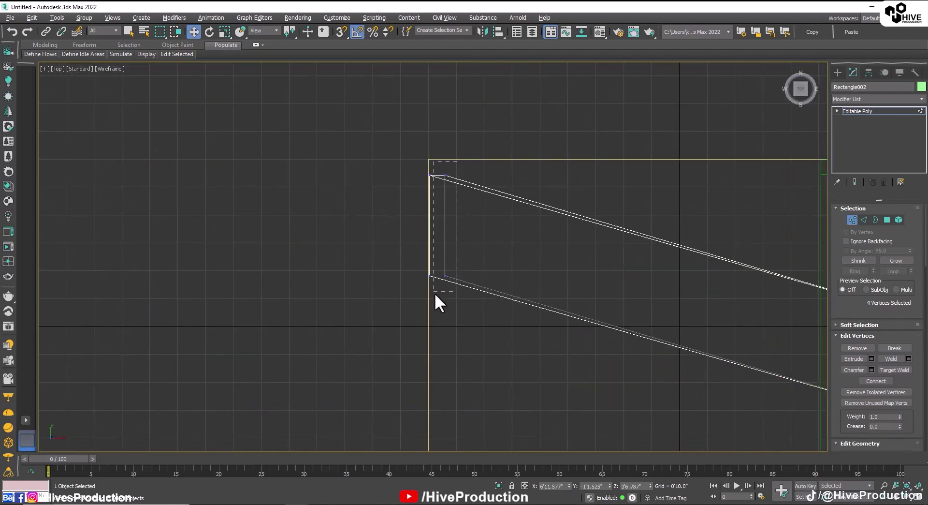
drag(447, 201, 449, 206)
scroll(449, 205, down, 3)
middle_drag(525, 236, 426, 242)
key(1)
Step: Move the back-leg vertices of the taller green frame to the slab's back right corner in the top view
click(517, 242)
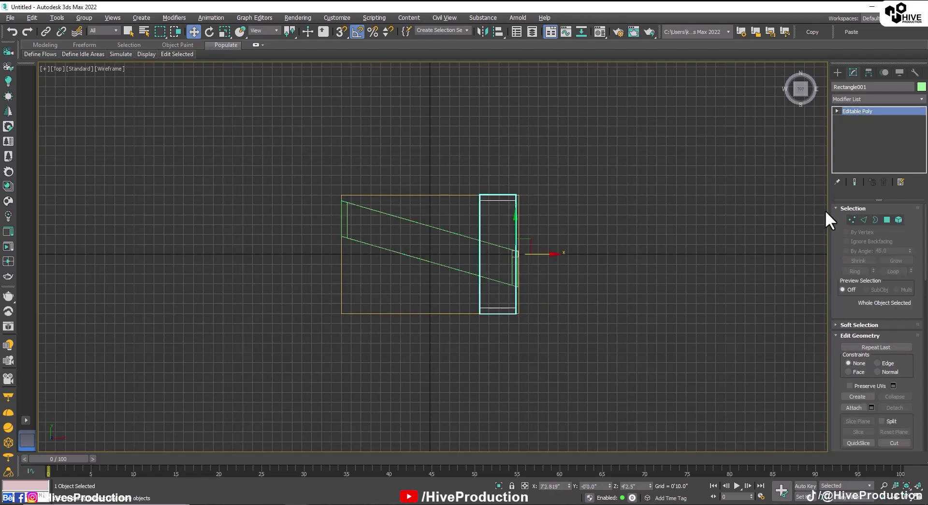
click(852, 220)
drag(468, 184, 531, 203)
scroll(530, 205, up, 5)
scroll(531, 203, down, 5)
middle_drag(520, 278, 548, 242)
Step: Slant the taller frame by moving its front-leg vertices along the slab's front edge toward the left
drag(583, 264, 521, 293)
scroll(538, 292, up, 4)
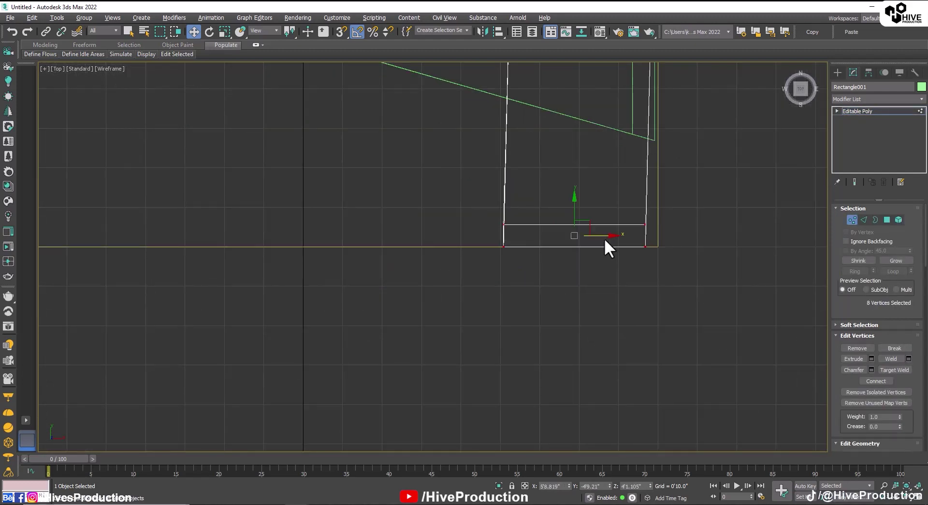
drag(605, 237, 456, 228)
scroll(456, 228, down, 4)
middle_drag(456, 228, 485, 314)
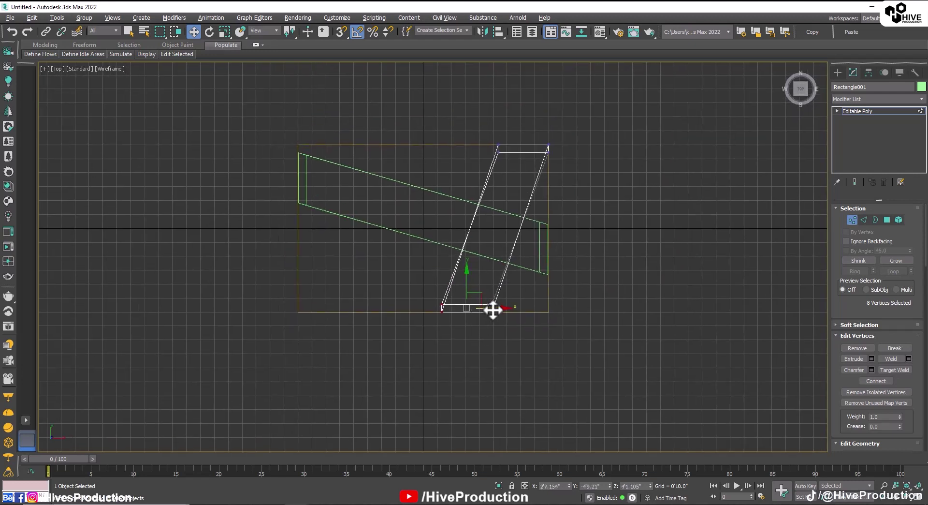
drag(493, 310, 502, 310)
Step: Align the inner vertices of the taller frame's front and back legs with its slanted sides
drag(404, 292, 486, 298)
scroll(491, 309, up, 3)
scroll(490, 309, up, 3)
middle_drag(521, 279, 482, 503)
drag(569, 100, 564, 101)
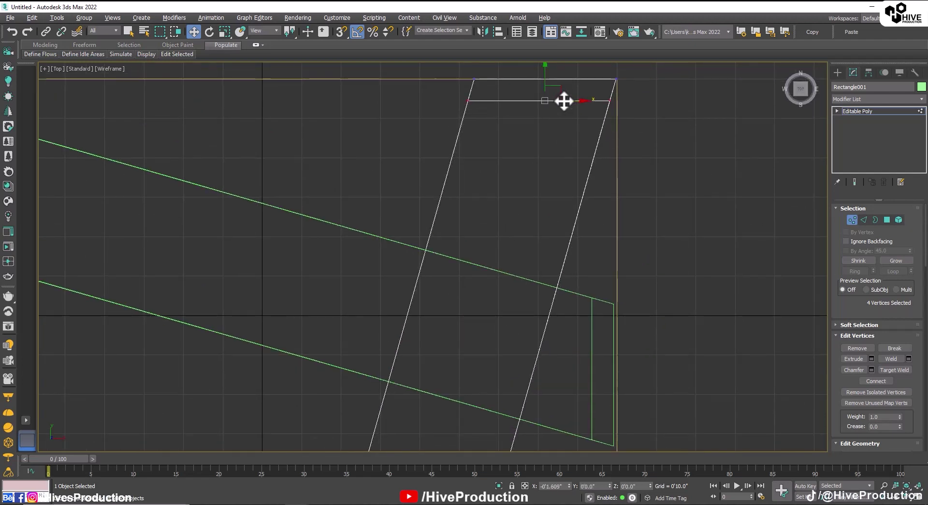
click(852, 220)
key(alt+w)
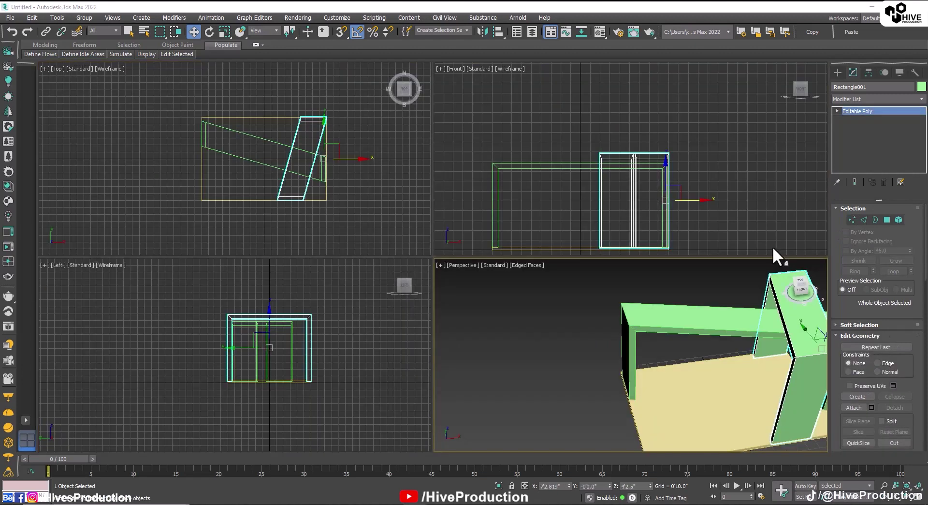
Step: Create a thin standard-primitive box about 0'1.4" in length along the slab's back edge in the top view
click(838, 72)
click(839, 101)
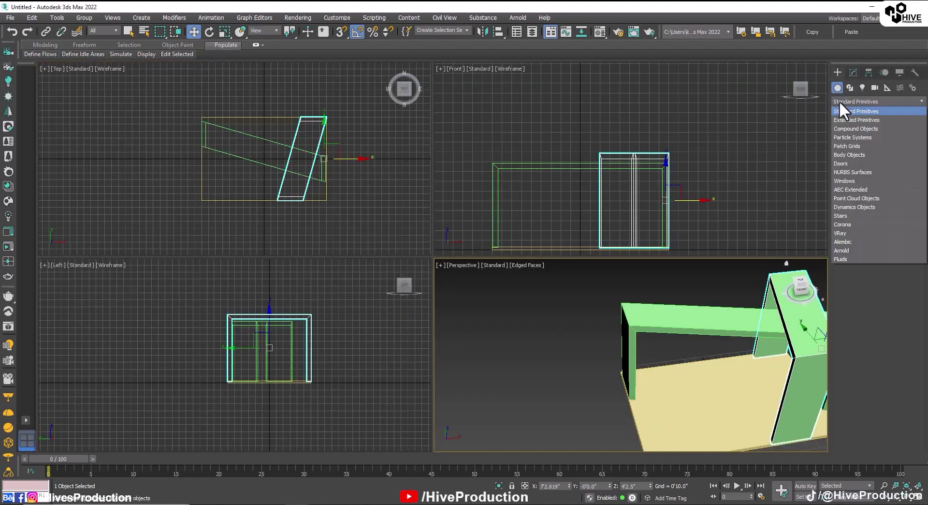
click(840, 108)
click(854, 136)
drag(210, 125, 291, 124)
click(296, 121)
Step: Set the thin box's width to 13' and its height to 8'
double_click(898, 292)
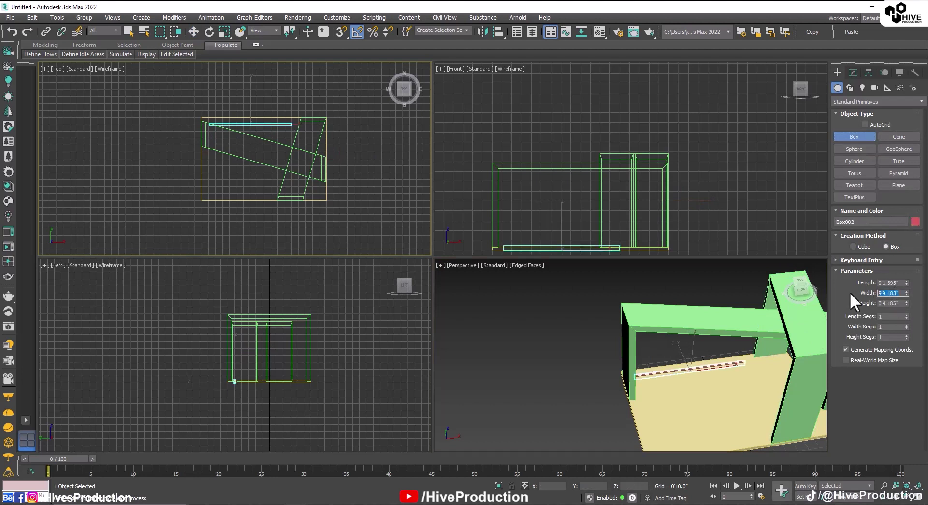
text(13')
key(Return)
key(Tab)
text(8')
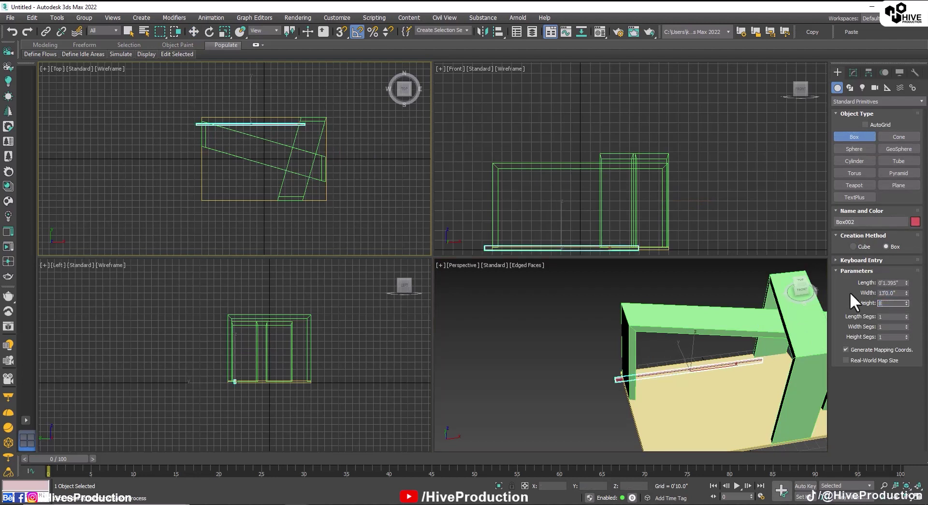
key(Return)
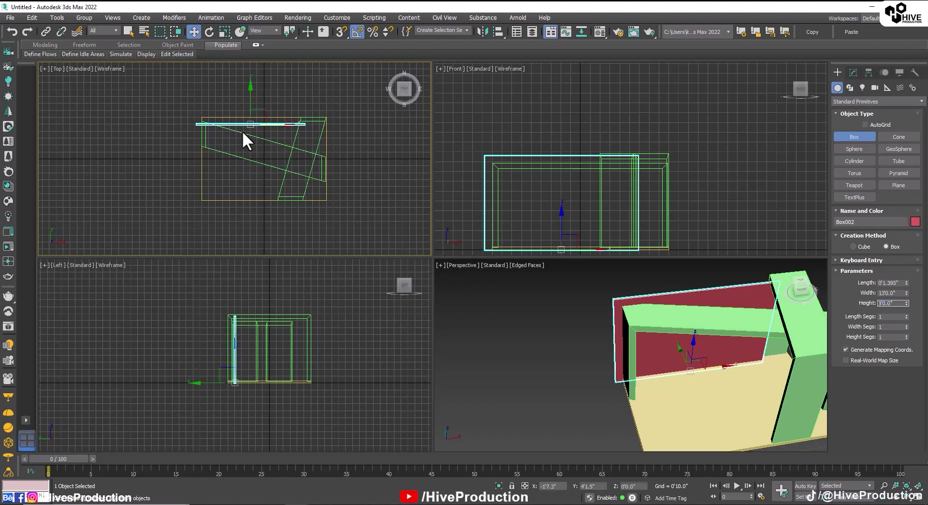
Step: Move the red panel in the top view to the slab's back left corner, along the back edge
key(w)
key(alt+w)
drag(506, 239, 513, 216)
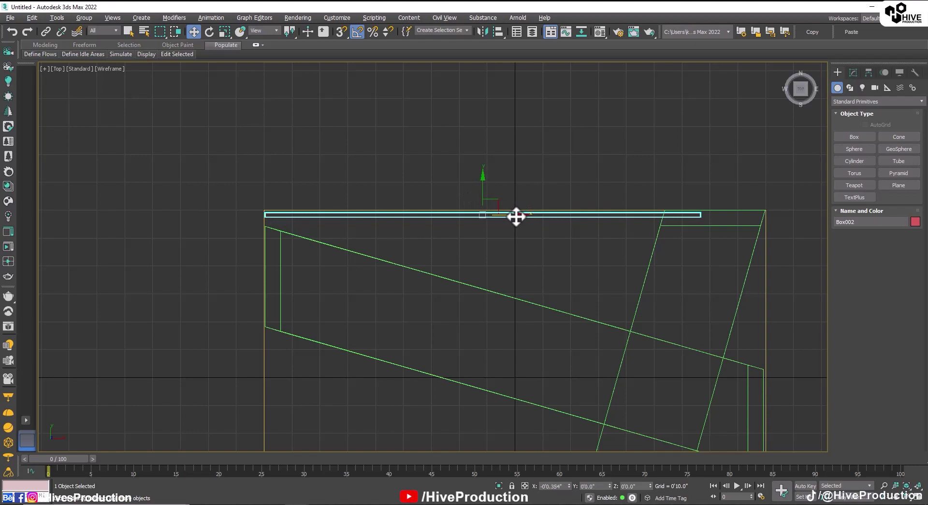
Step: Convert the red panel to an Editable Poly and pull its right-end vertices back to the taller frame's edge
click(854, 72)
right_click(654, 209)
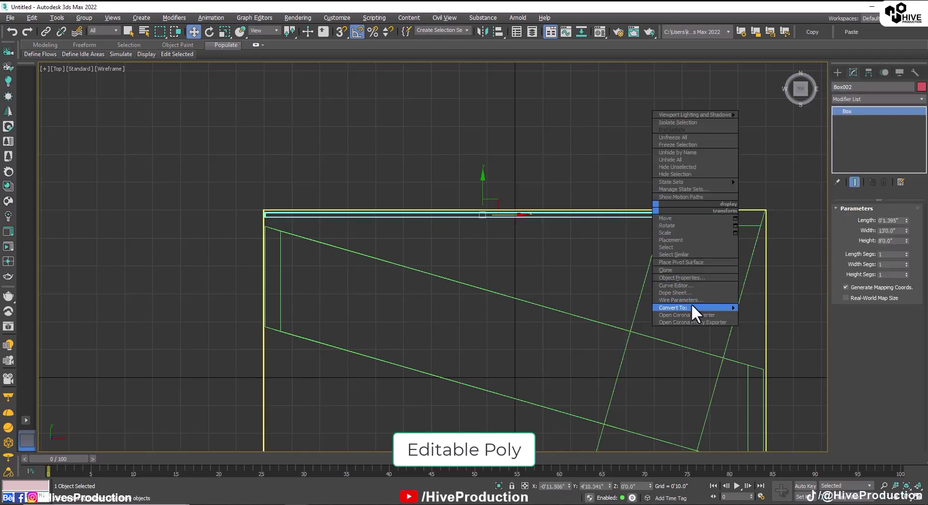
mouse_move(692, 306)
click(779, 317)
key(1)
drag(710, 209, 682, 214)
Step: In the front view, lower the panel's top vertices to the long frame's height and raise its bottom vertices onto the slab
key(alt+w)
key(alt+w)
drag(117, 235, 309, 282)
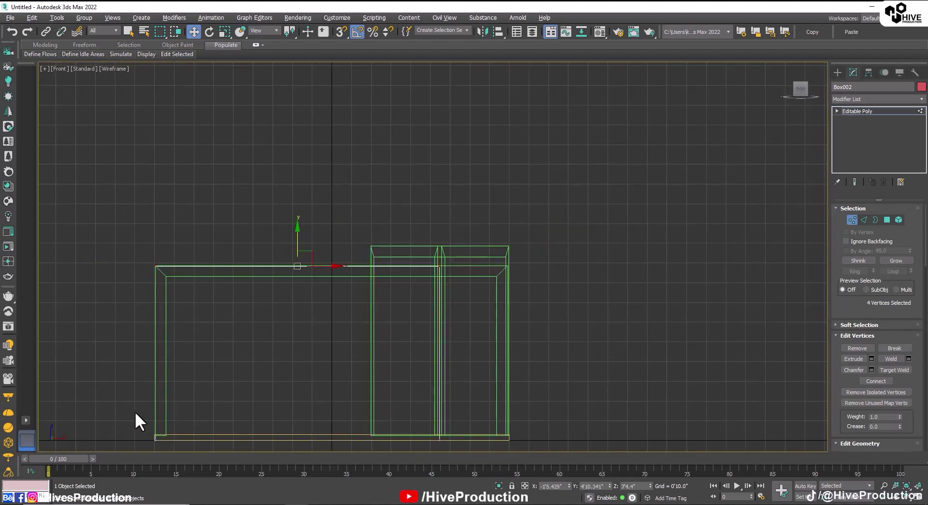
middle_drag(135, 411, 208, 304)
drag(188, 312, 761, 386)
drag(370, 314, 370, 308)
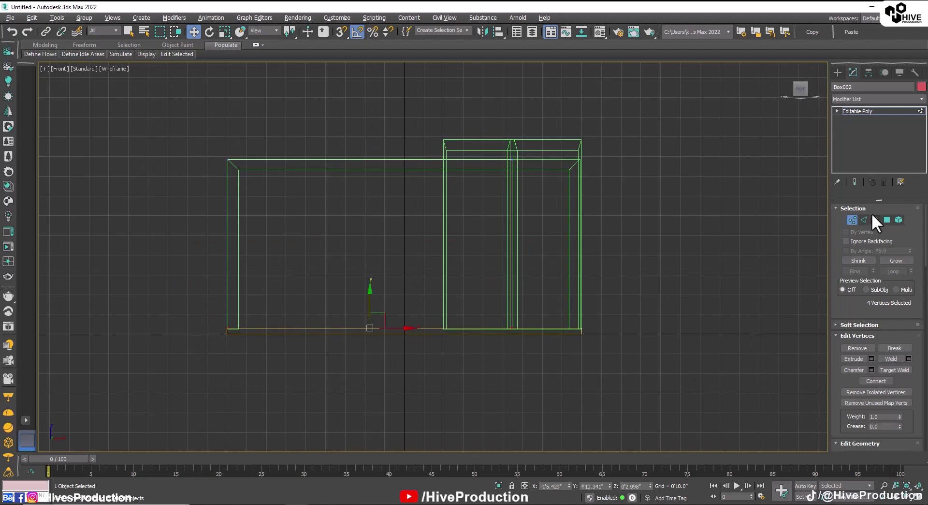
click(851, 220)
click(602, 304)
Step: Examine the frames and the back panel in perspective, including the taller frame's vertices where it meets the panel
key(alt+w)
middle_click(714, 404)
key(alt+w)
scroll(689, 321, down, 5)
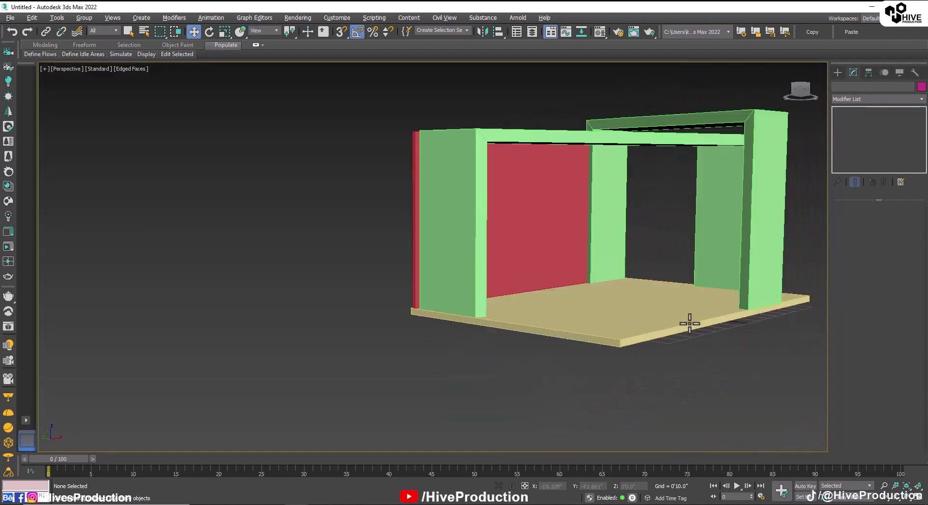
alt+middle_drag(690, 321, 532, 358)
scroll(534, 361, up, 4)
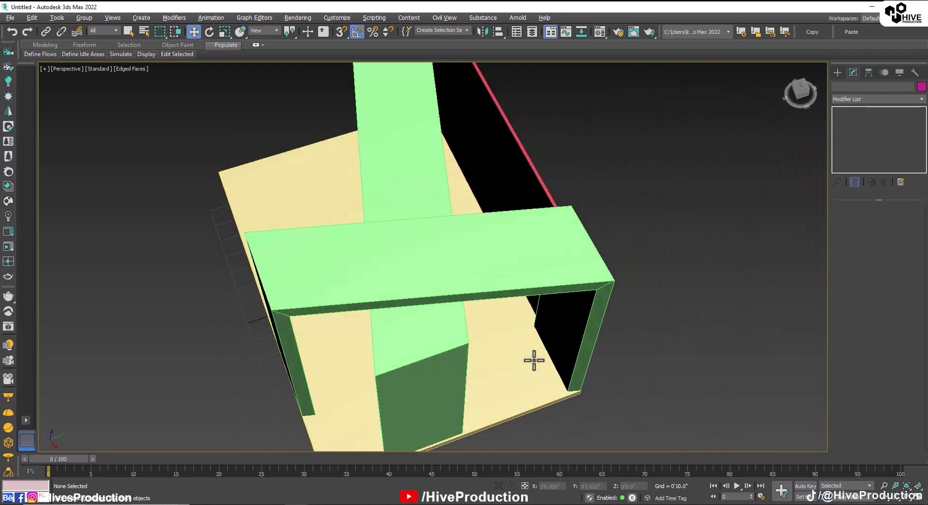
click(588, 348)
key(alt+w)
scroll(696, 321, up, 3)
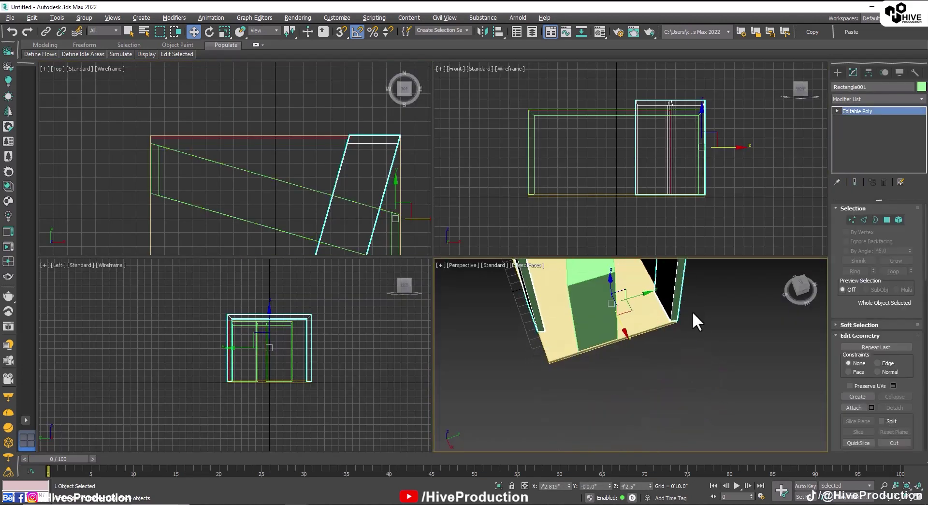
click(851, 219)
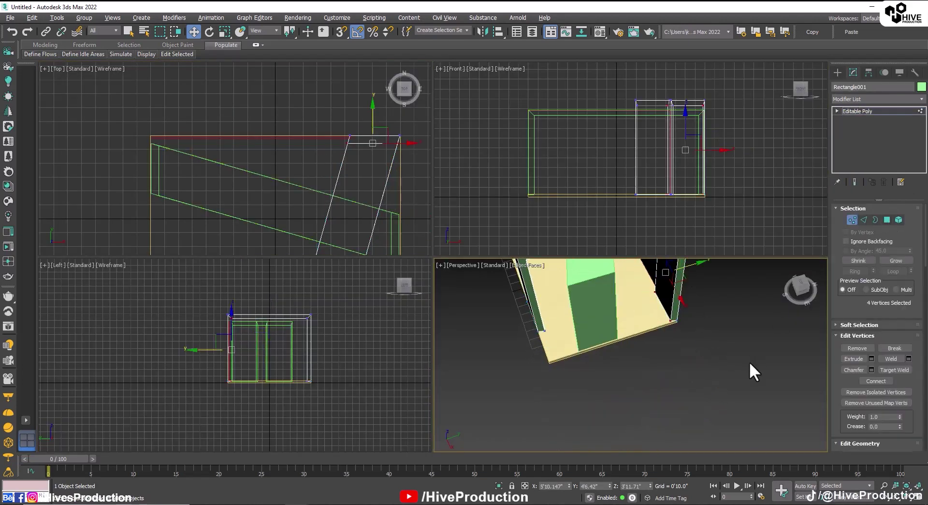
click(852, 219)
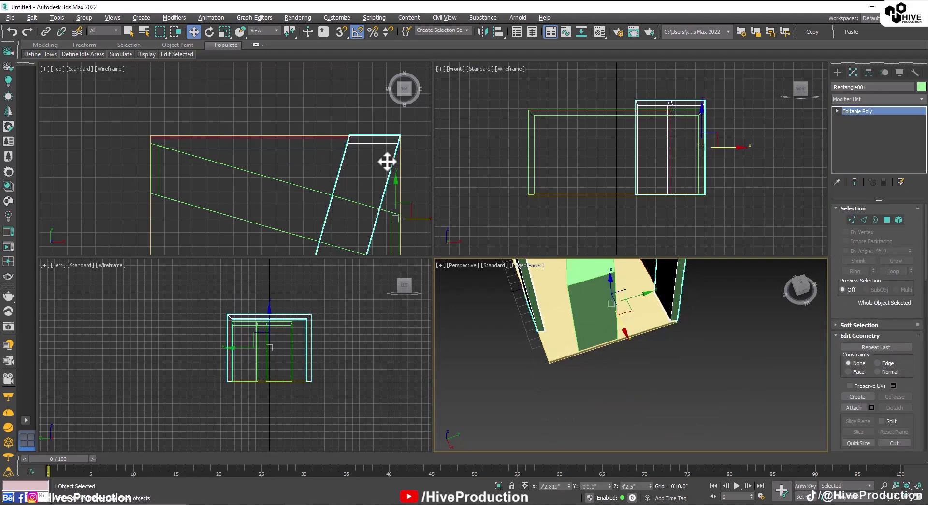
Step: Duplicate the red back panel beside the structure and rotate the copy -90° about the vertical axis
click(308, 140)
scroll(660, 372, down, 3)
alt+middle_drag(662, 384, 666, 334)
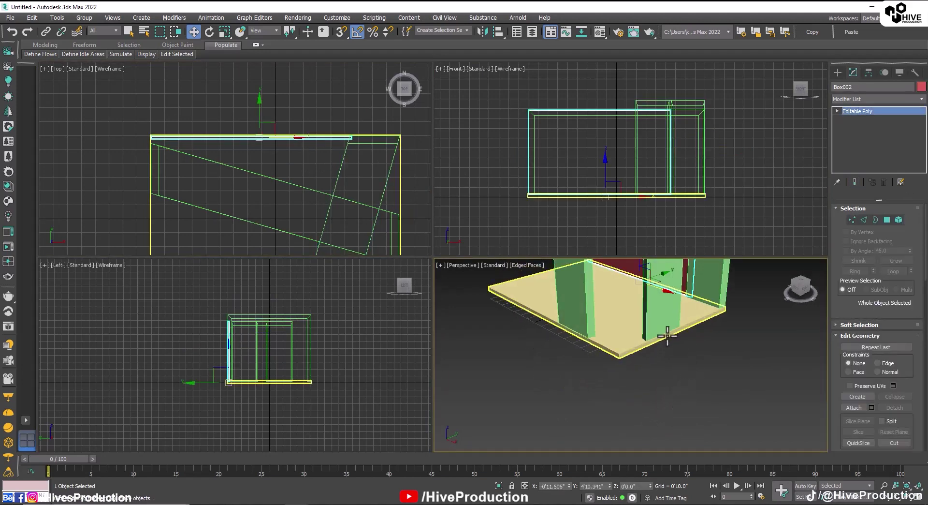
key(alt+w)
mouse_move(592, 286)
middle_down()
mouse_move(584, 319)
mouse_move(559, 317)
middle_up()
shift+drag(517, 269, 727, 232)
click(459, 300)
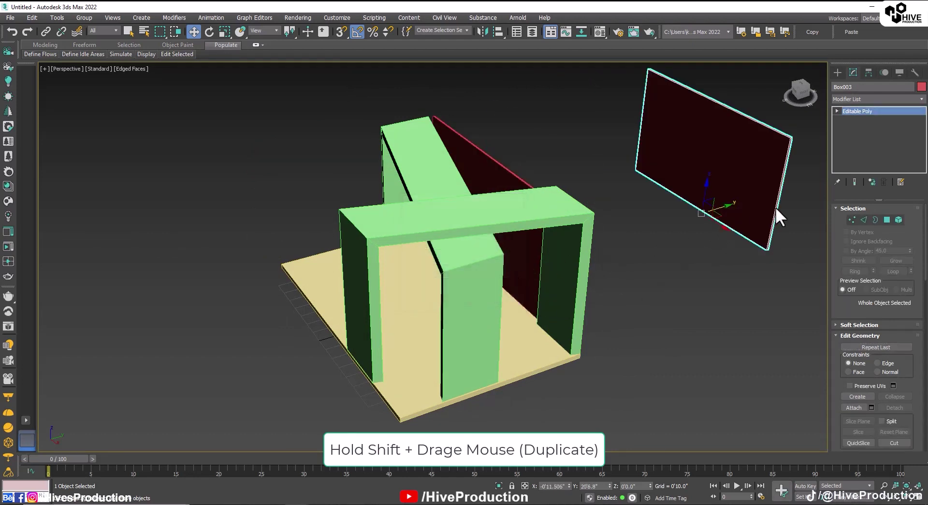
key(e)
drag(704, 233, 660, 225)
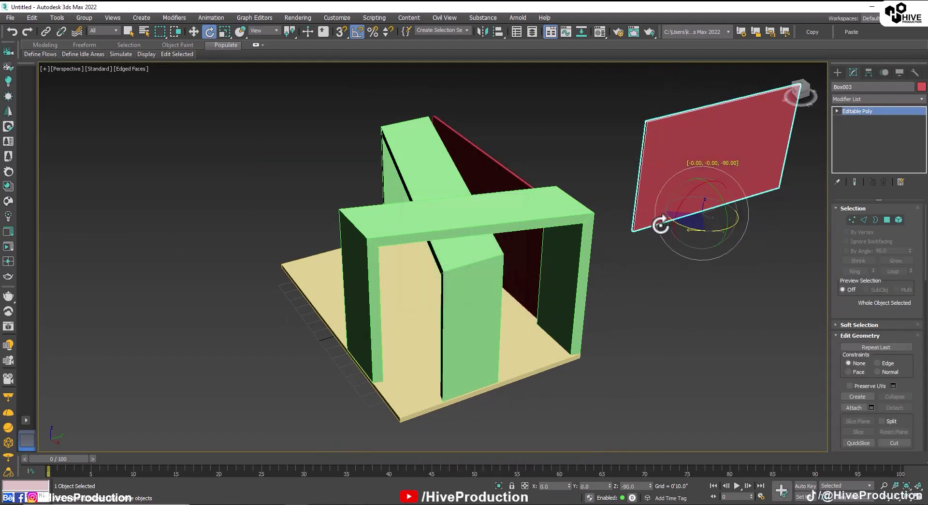
Step: In the front view, lower the copied panel's top vertices to turn it into a low wall
key(alt+w)
middle_click(675, 98)
key(alt+w)
key(1)
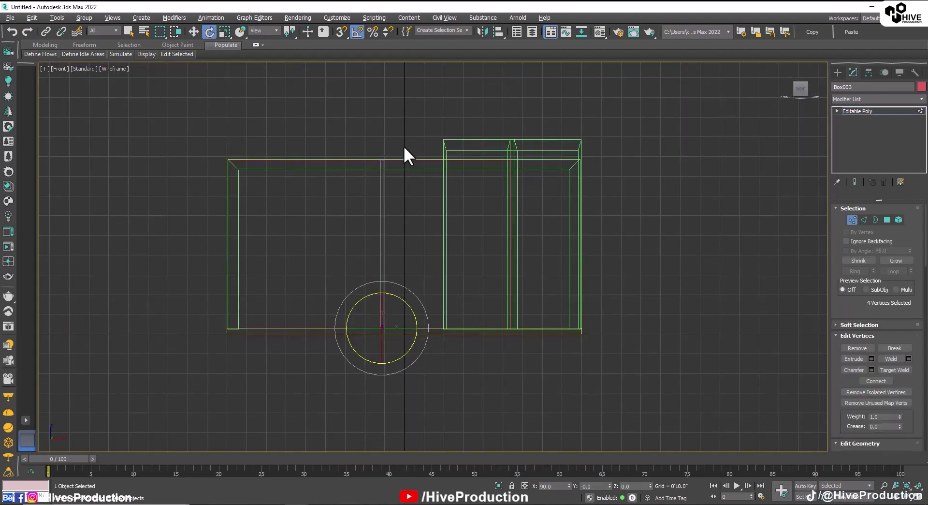
drag(404, 146, 365, 168)
key(w)
drag(381, 139, 377, 226)
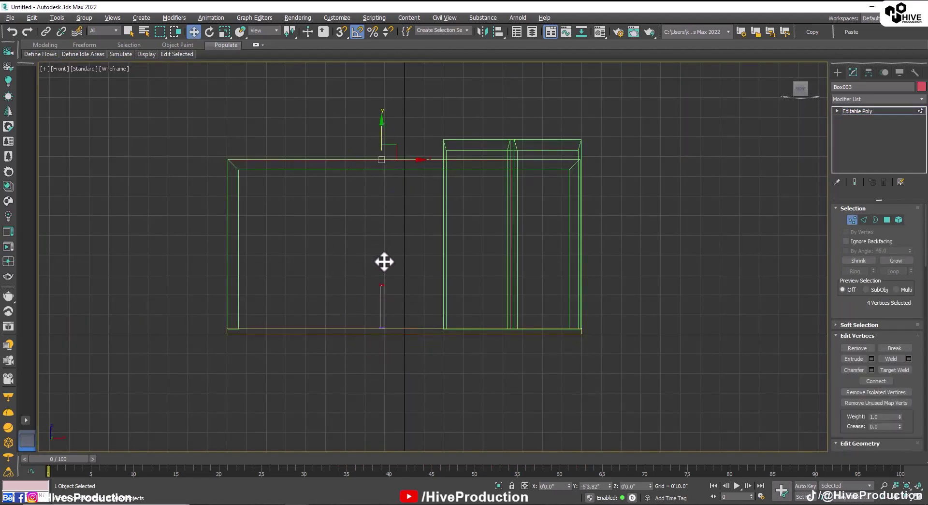
click(851, 220)
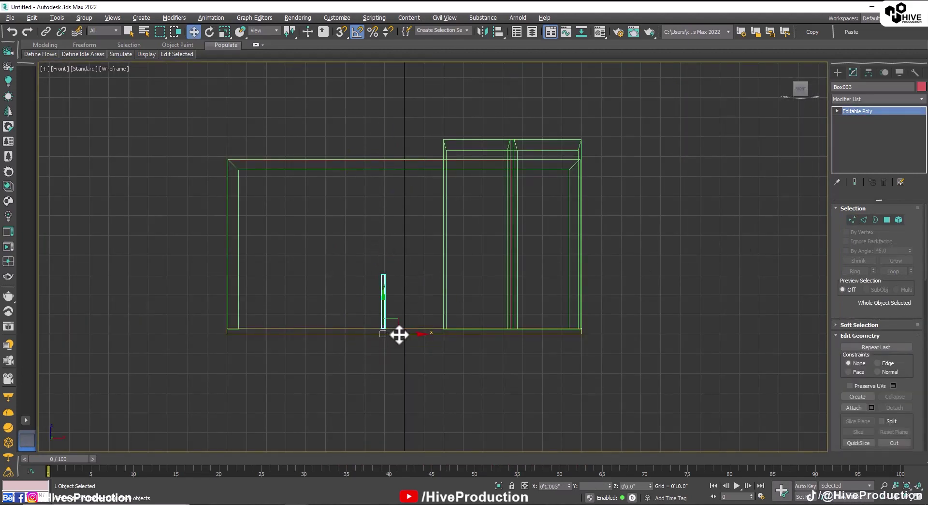
Step: Move the low red panel to the slab's right edge and slide it back toward the taller frame's back leg
drag(400, 336, 589, 367)
key(alt+w)
middle_click(746, 378)
key(alt+w)
alt+middle_drag(701, 350, 726, 315)
scroll(726, 315, down, 3)
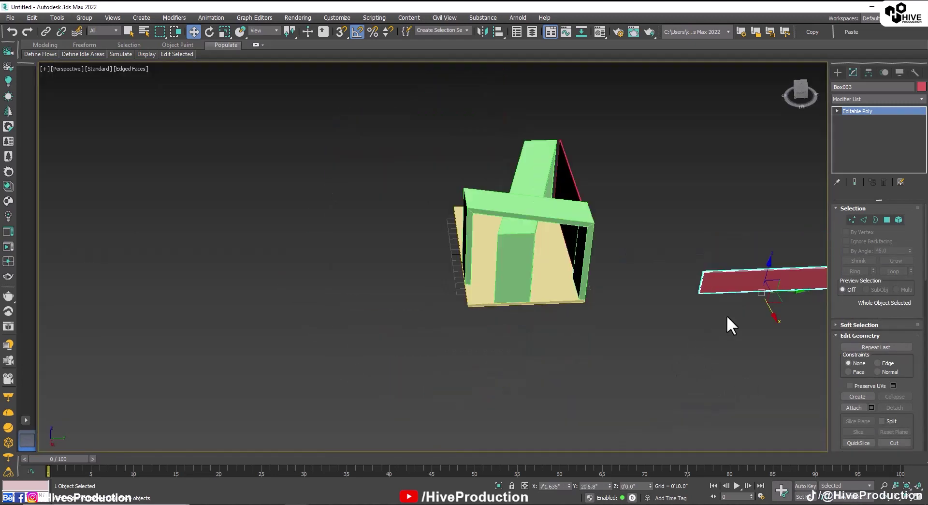
drag(791, 290, 620, 309)
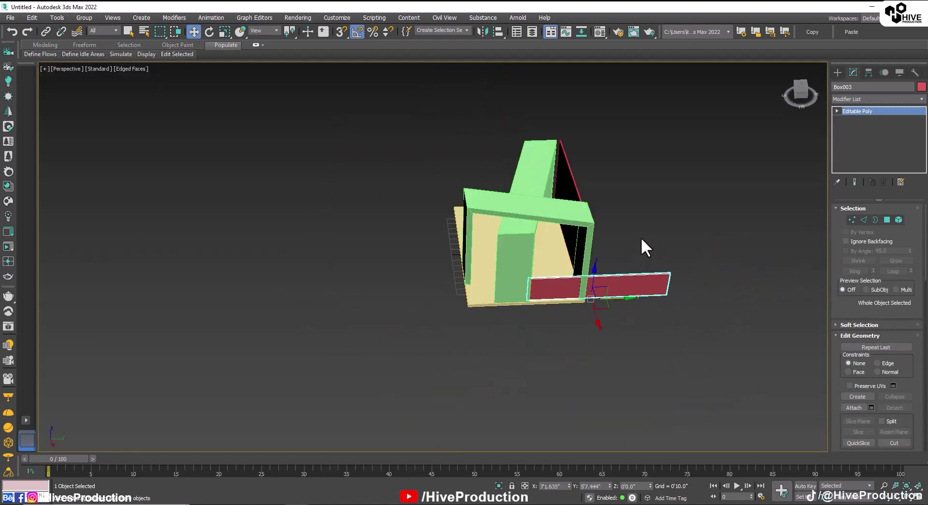
Step: Pull in the low panel's protruding end vertices so it fits between the long frame's leg and the taller frame's back leg
key(1)
drag(686, 284, 602, 287)
alt+middle_drag(582, 305, 598, 285)
scroll(599, 285, up, 5)
alt+middle_drag(448, 311, 462, 320)
key(alt+w)
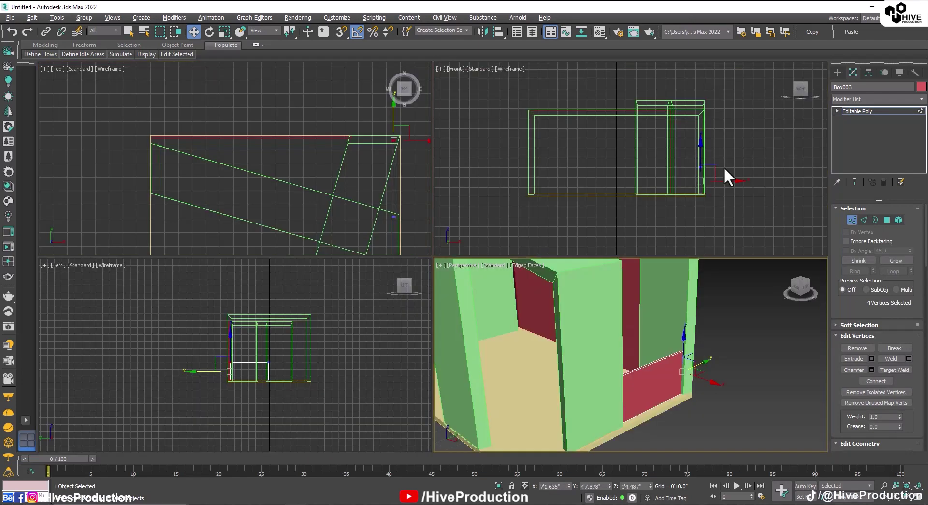
Step: In the front view, raise the low red panel's top vertices slightly and move its outer side vertices outward to thicken it
right_click(724, 167)
key(alt+w)
scroll(653, 238, up, 4)
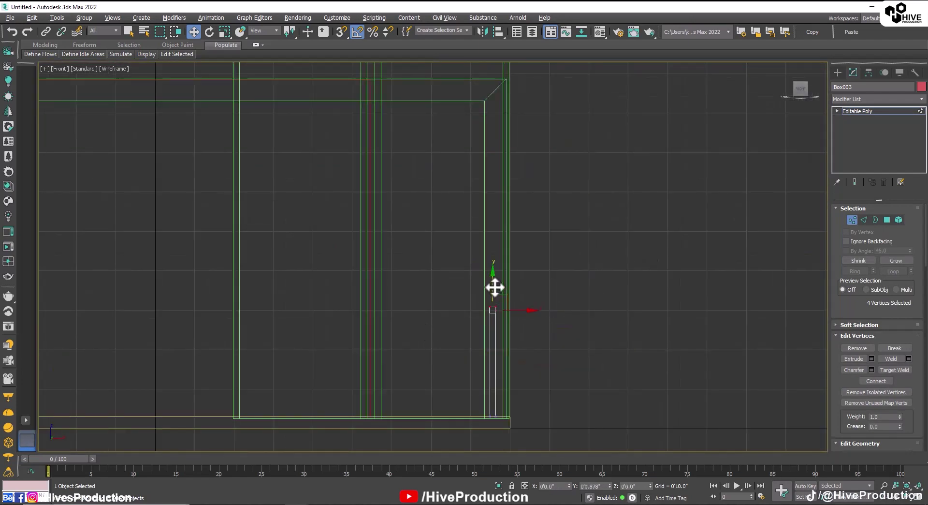
drag(498, 272, 498, 271)
key(ctrl+z)
drag(489, 305, 494, 277)
drag(495, 452, 494, 434)
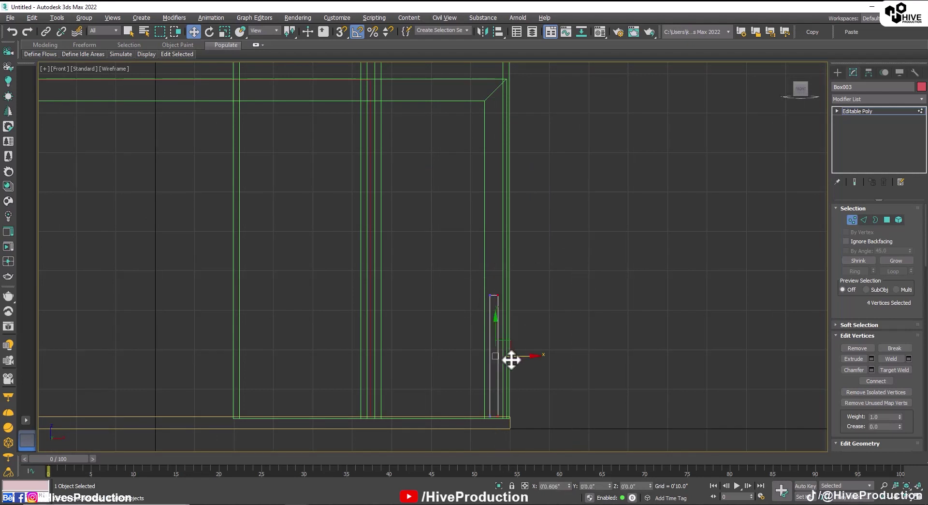
click(852, 219)
click(703, 311)
Step: Select the low red panel and inspect how it fits between the frame legs from several angles
key(alt+w)
click(674, 373)
key(alt+w)
alt+middle_drag(674, 375, 483, 338)
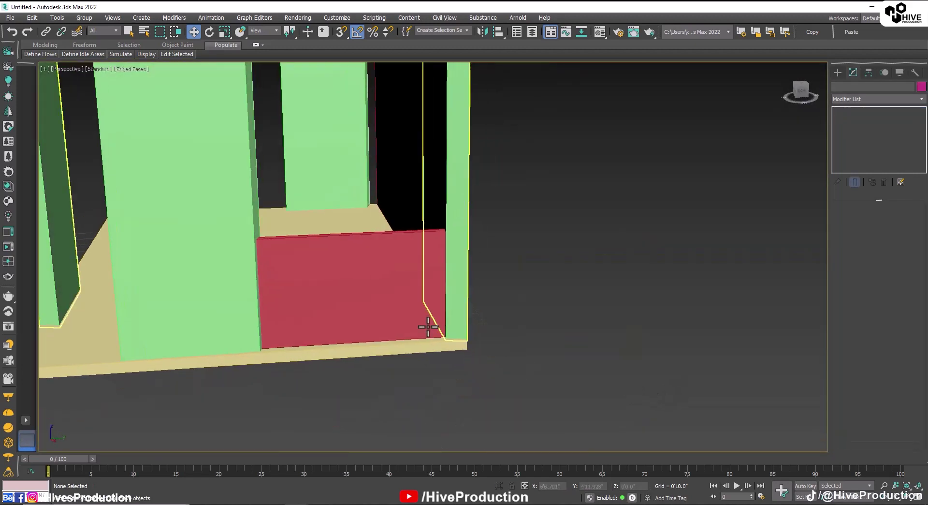
click(375, 308)
click(374, 307)
alt+middle_drag(374, 308, 442, 313)
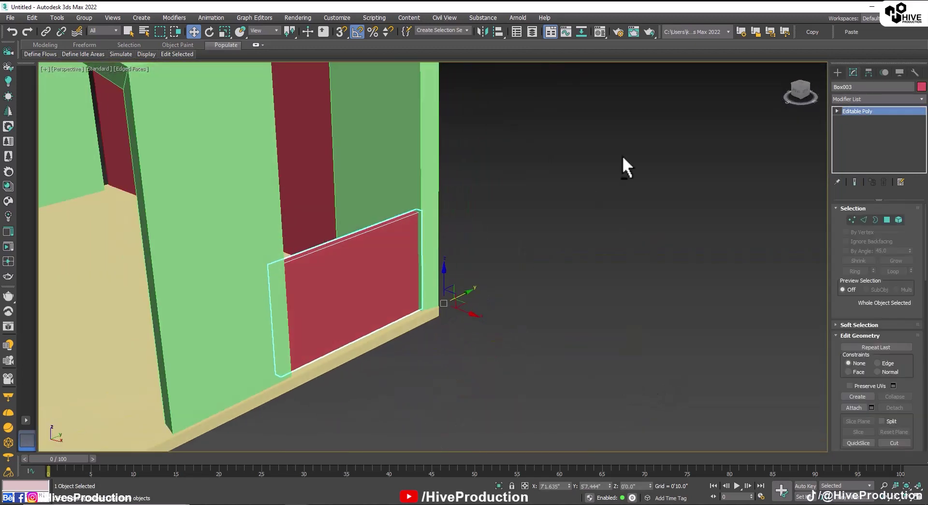
alt+middle_drag(458, 235, 402, 267)
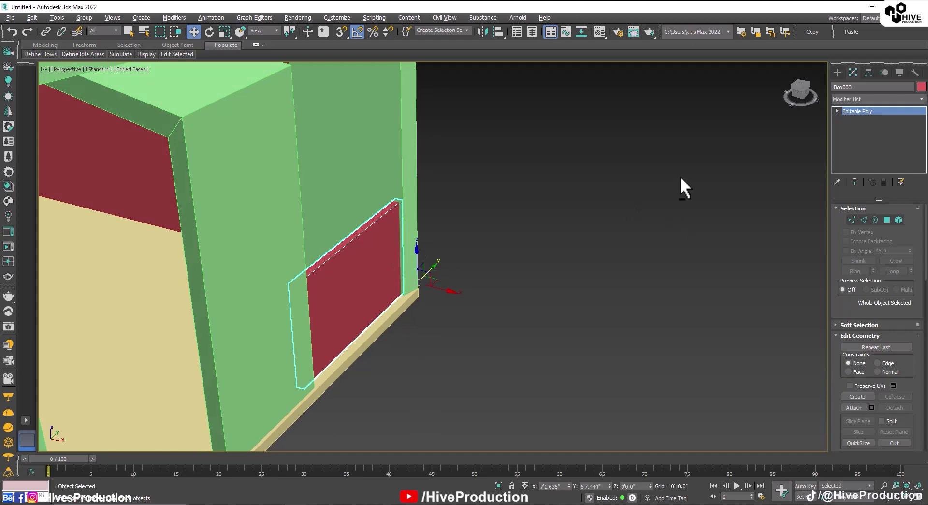
Step: Duplicate the low red panel straight upward in the front view as a single independent copy
key(alt+w)
click(664, 185)
key(alt+w)
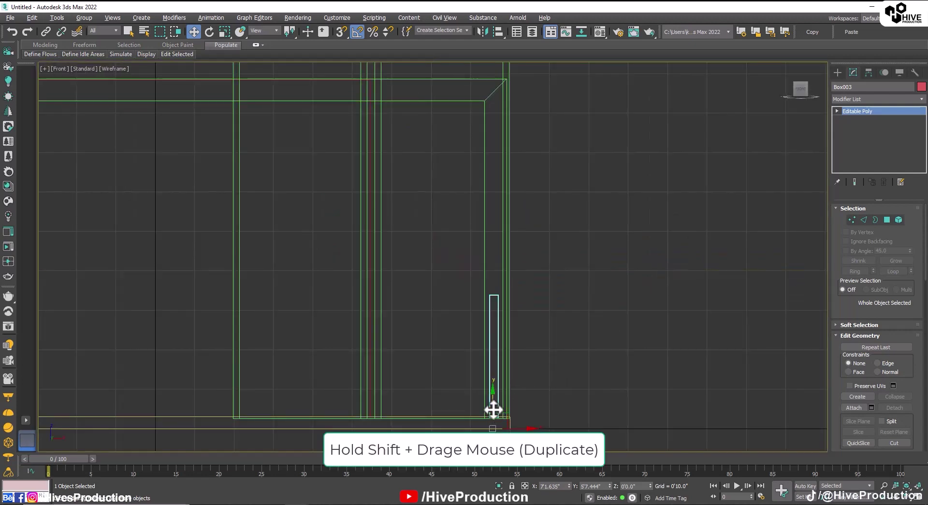
shift+drag(496, 251, 520, 280)
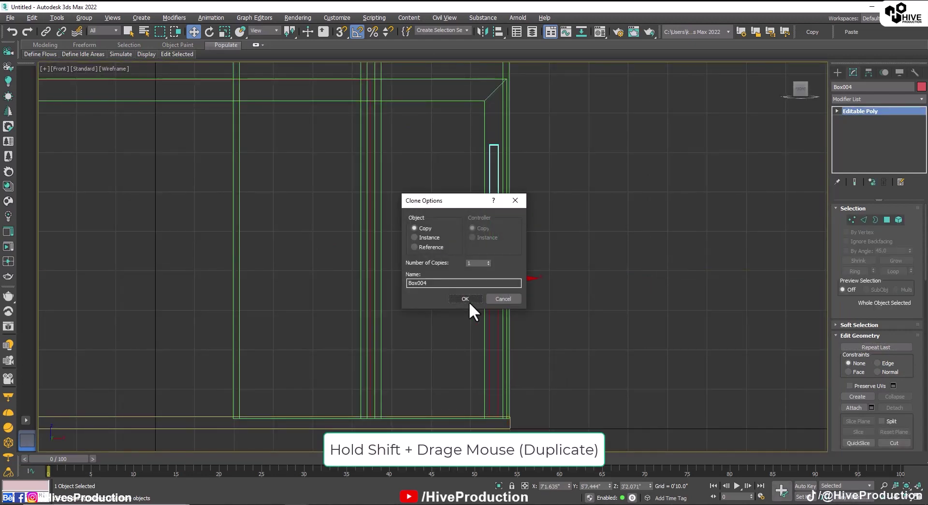
click(469, 300)
Step: Shorten and widen the copied panel into a small cap strip and set it on top of the low red wall
key(1)
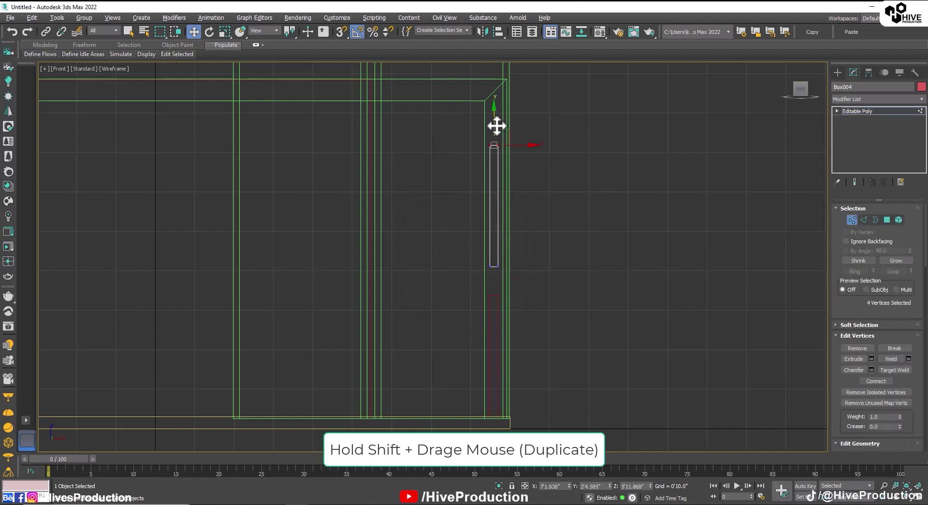
scroll(515, 232, up, 3)
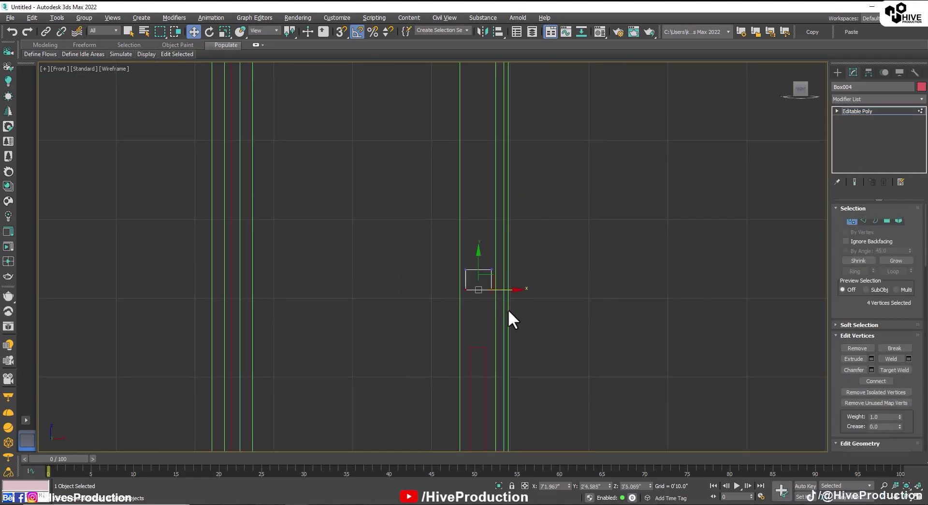
key(1)
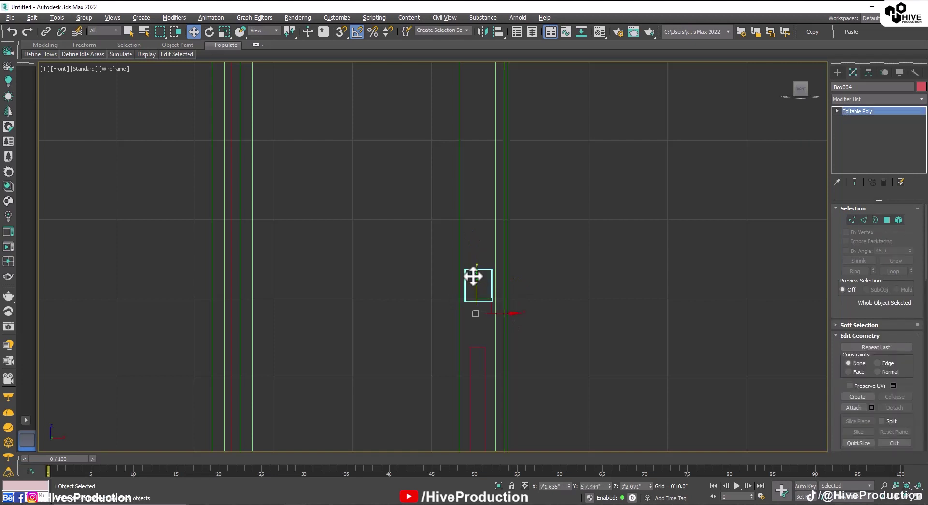
middle_drag(485, 336, 541, 203)
scroll(542, 208, down, 3)
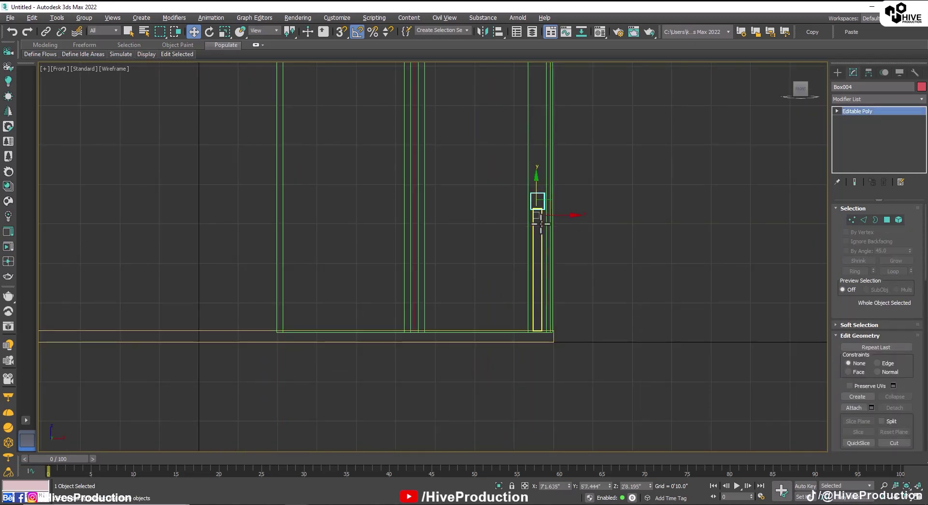
Step: Raise the low wall together with its cap slightly above the slab, and copy the cap down to the wall's base
ctrl+click(541, 222)
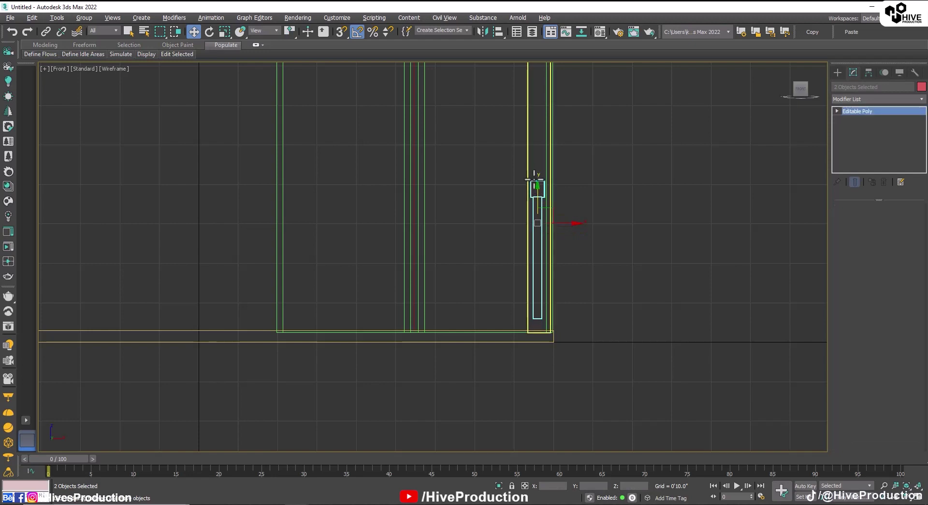
scroll(537, 184, up, 2)
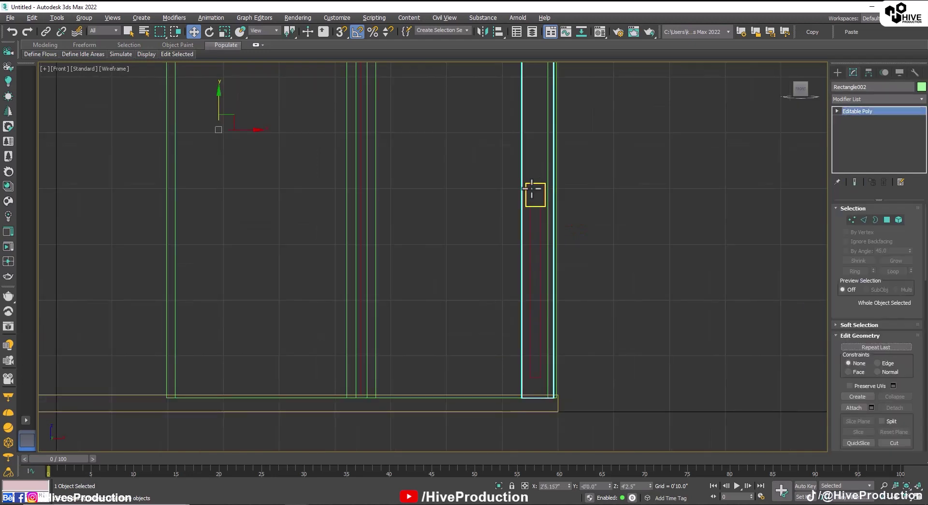
click(542, 188)
shift+drag(552, 390, 554, 379)
click(471, 300)
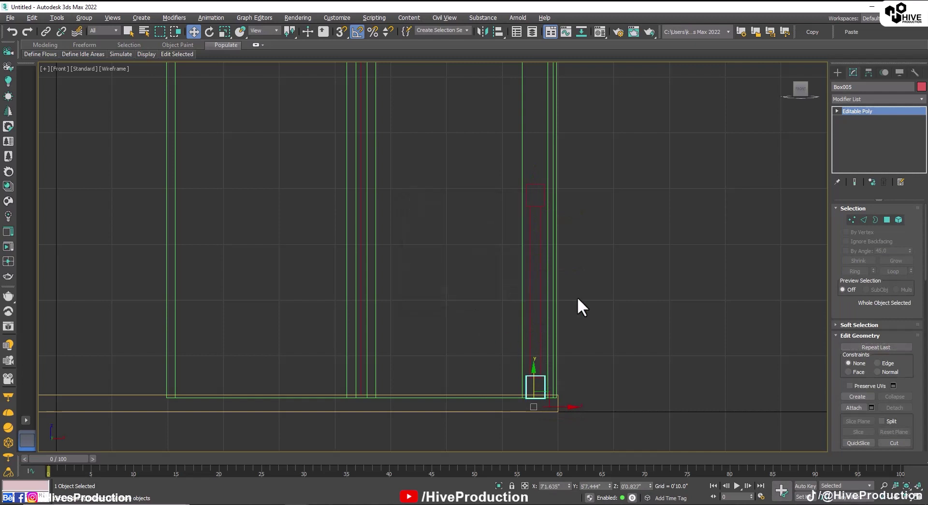
click(679, 298)
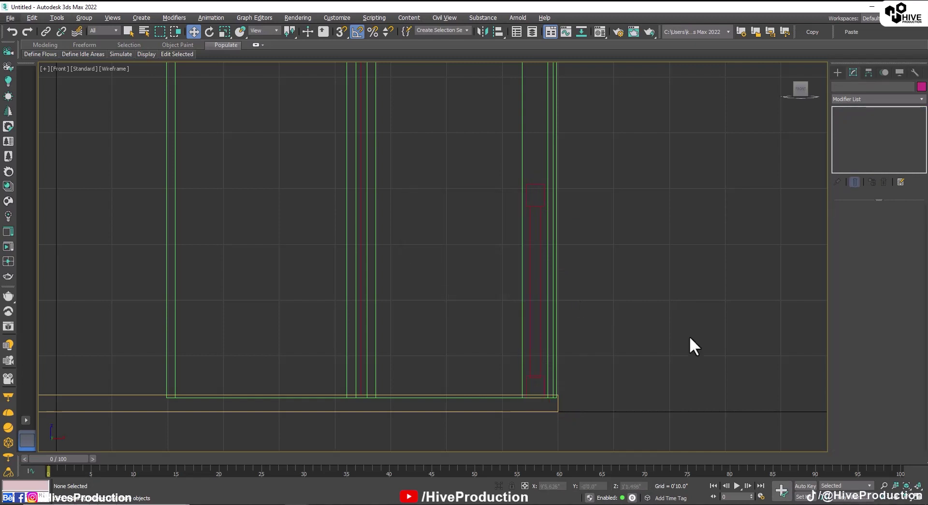
Step: Examine the whole structure with the trimmed low wall from several angles in the perspective view
scroll(693, 338, down, 6)
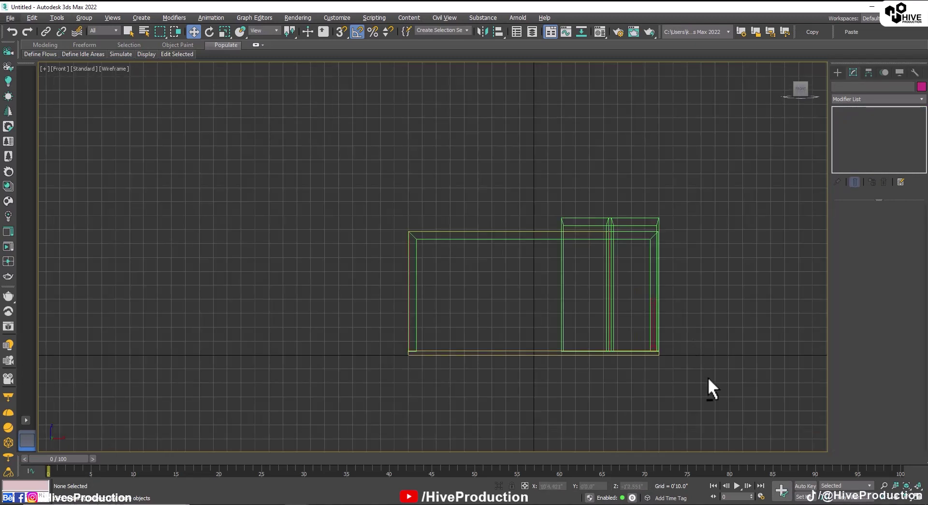
alt+middle_drag(691, 340, 672, 346)
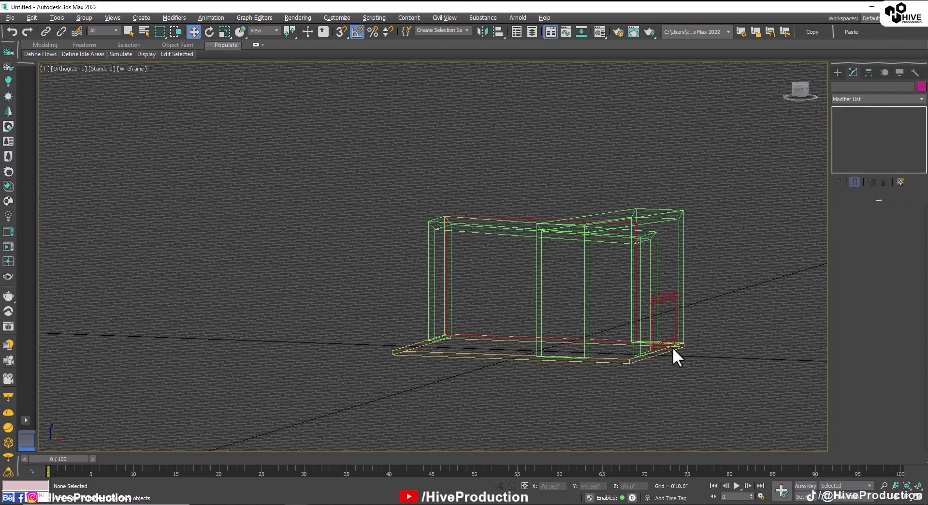
key(alt+w)
click(675, 348)
key(alt+w)
scroll(388, 305, down, 4)
alt+middle_drag(406, 300, 435, 288)
scroll(435, 288, down, 2)
alt+middle_drag(435, 288, 440, 323)
Step: Create a box about 1'0.66" long, 3'0" wide and 3'0" high near the slab's front left corner in the top view
click(837, 72)
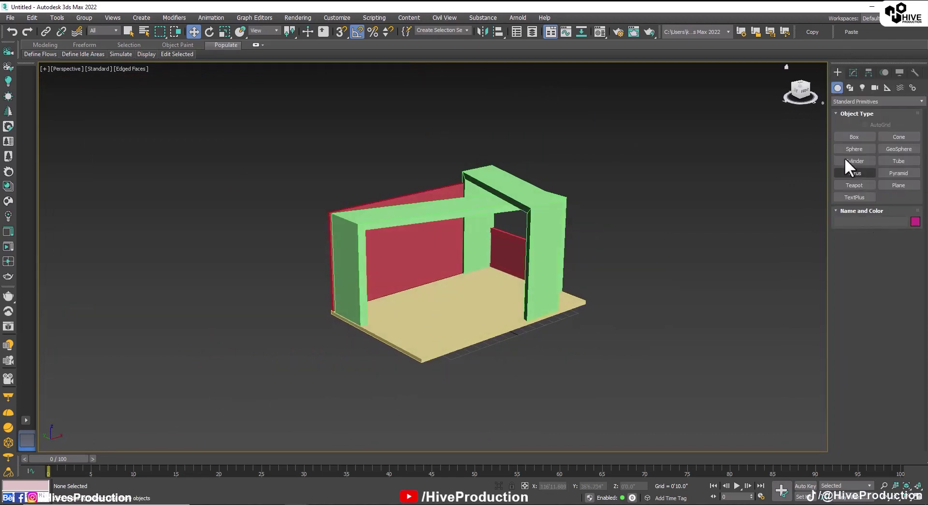
click(854, 137)
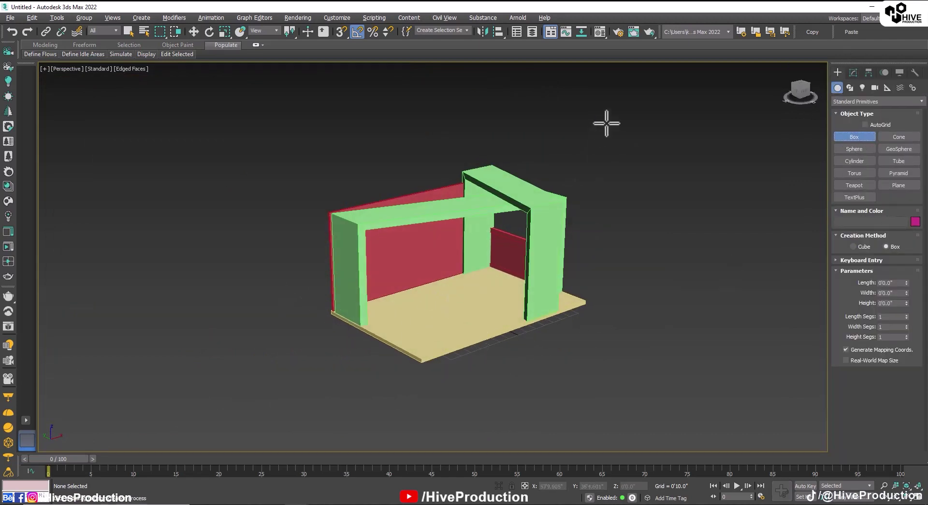
key(alt+w)
middle_drag(294, 185, 312, 151)
key(alt+w)
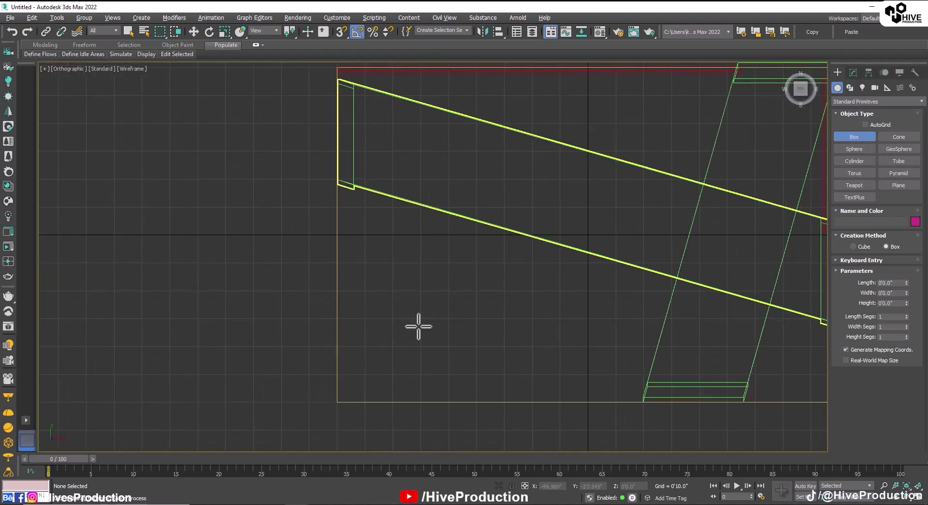
drag(394, 362, 478, 396)
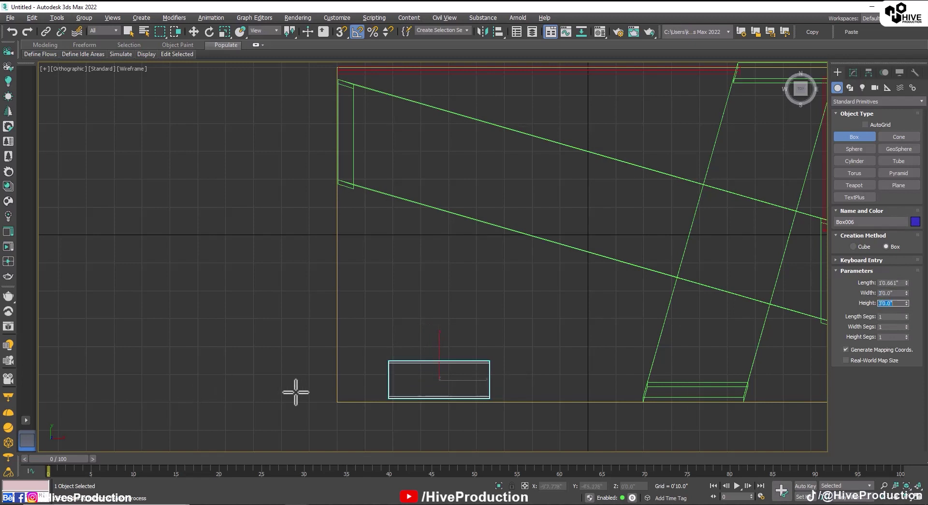
scroll(457, 394, up, 5)
right_click(572, 373)
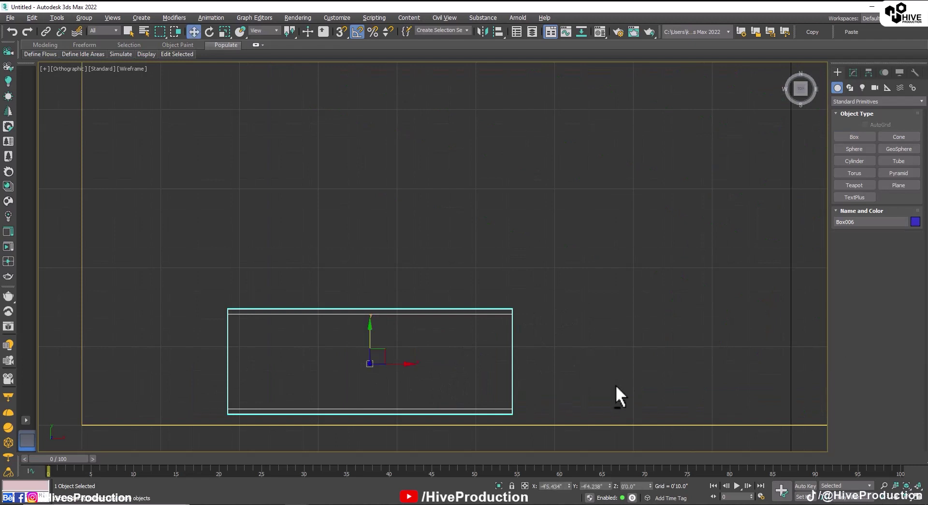
Step: Raise the blue box in the left view so that its base rests on the slab's top surface
key(alt+w)
click(631, 387)
click(634, 390)
click(638, 391)
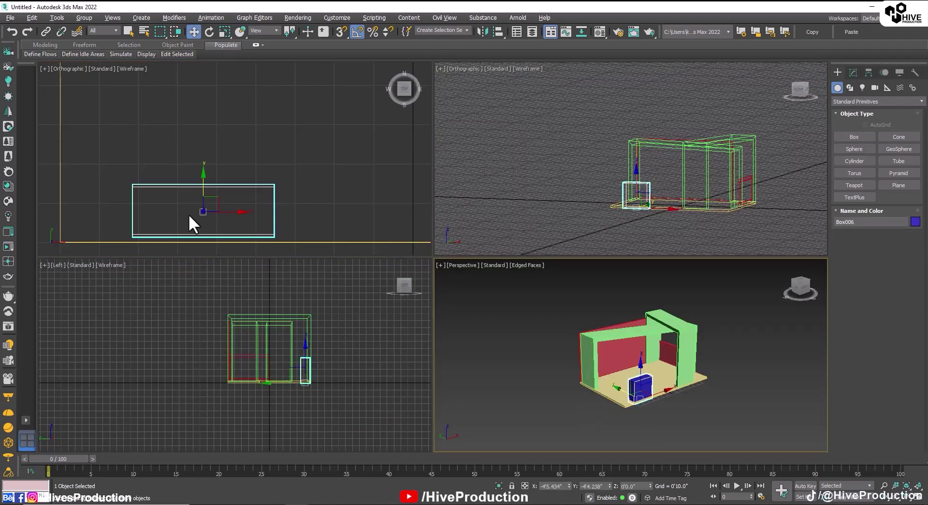
scroll(190, 216, up, 2)
scroll(305, 378, up, 6)
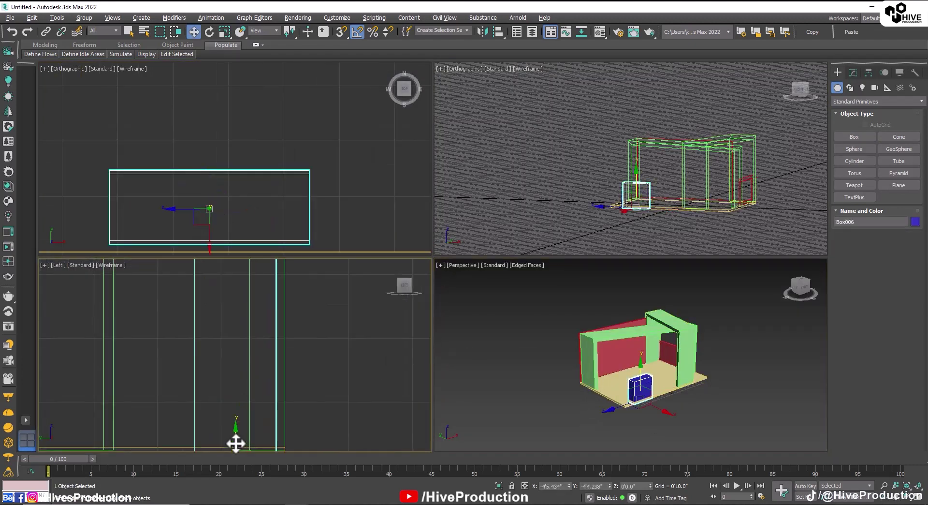
drag(237, 442, 241, 421)
key(alt+w)
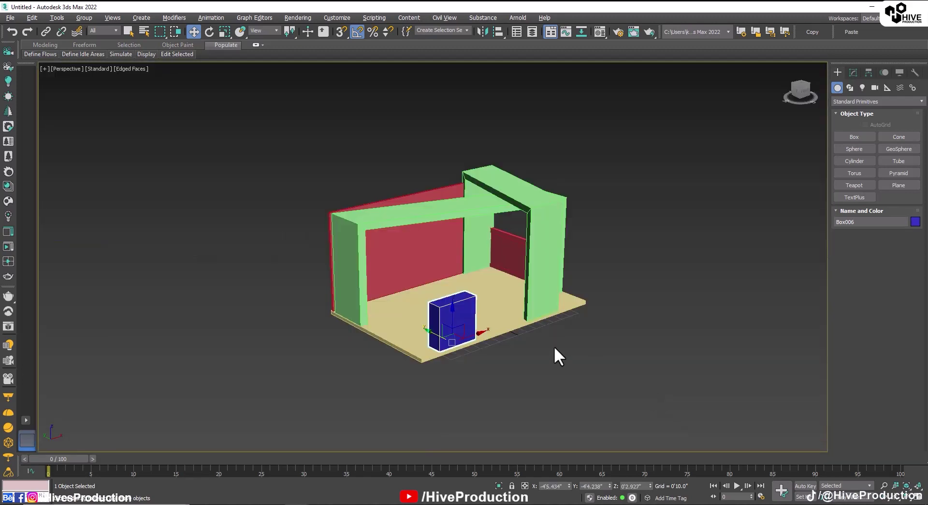
Step: Reduce the blue box's height to 2'4.9" and its length to 0'7.09"
alt+middle_drag(556, 355, 578, 351)
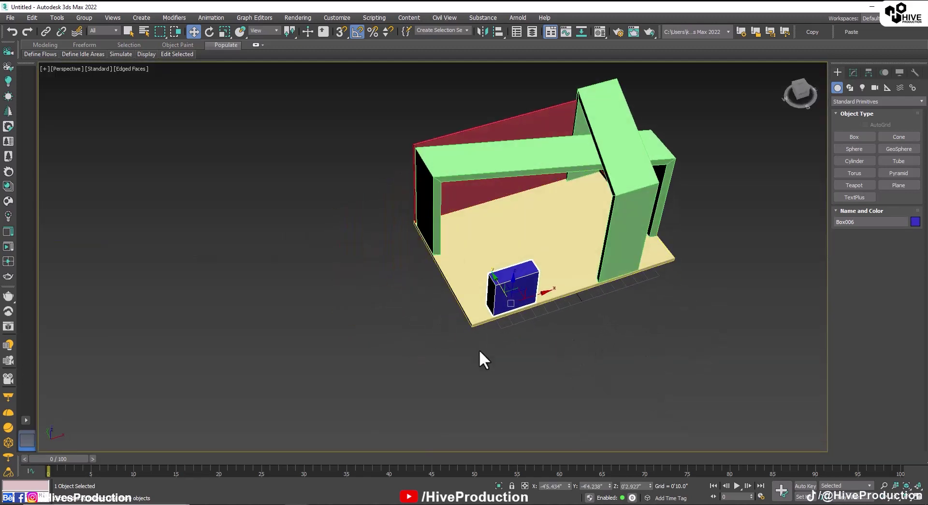
alt+middle_drag(541, 273, 560, 269)
click(853, 72)
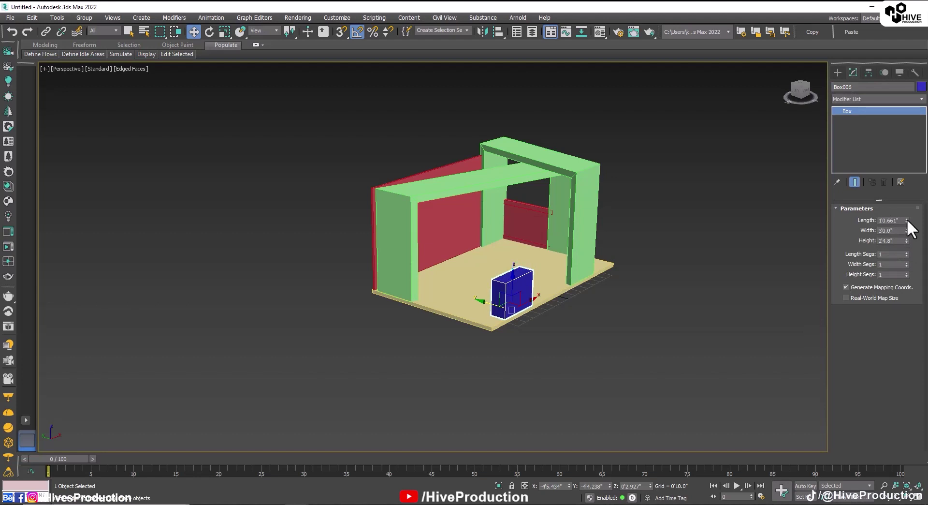
alt+middle_drag(613, 305, 566, 318)
scroll(487, 292, up, 5)
alt+middle_drag(486, 292, 510, 314)
key(r)
alt+middle_drag(470, 249, 458, 225)
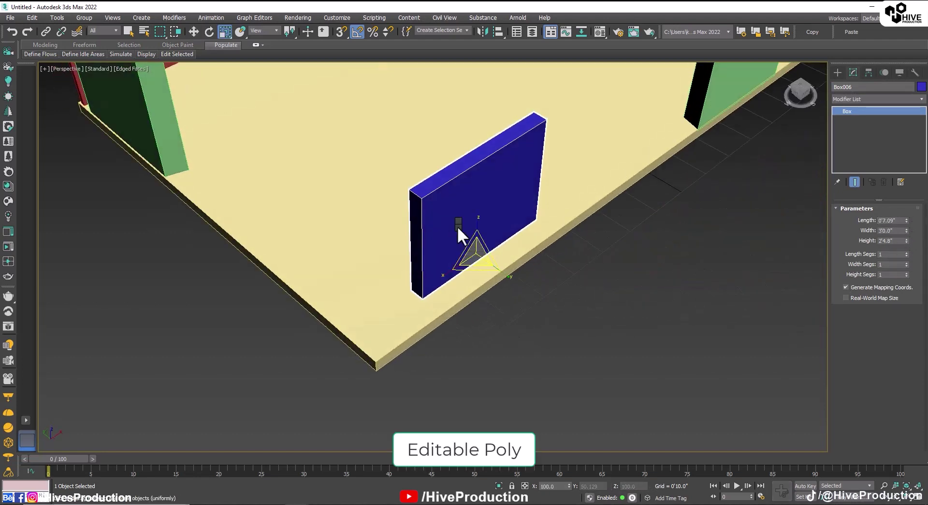
Step: Convert the blue box to an Editable Poly
right_click(457, 225)
mouse_move(489, 326)
click(572, 331)
alt+middle_drag(532, 288, 505, 254)
Step: Connect the blue box's four vertical edges with one segment and lower the new edge loop close to the base
click(864, 220)
alt+middle_drag(425, 258, 386, 246)
drag(379, 244, 590, 232)
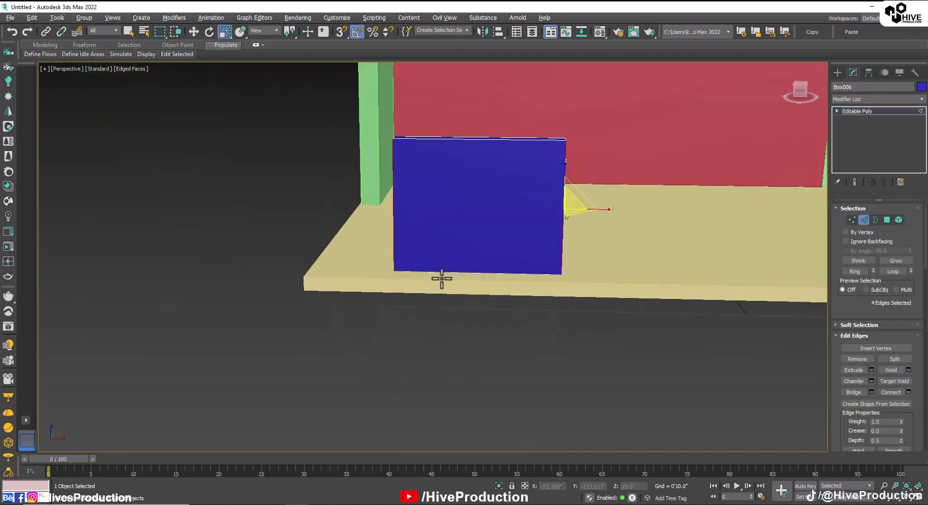
alt+middle_drag(441, 279, 474, 291)
click(907, 391)
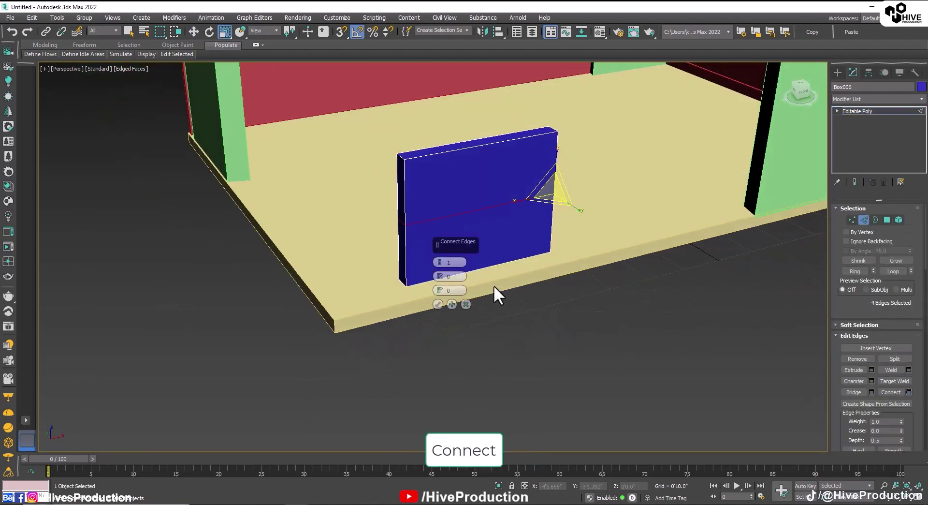
click(437, 304)
key(w)
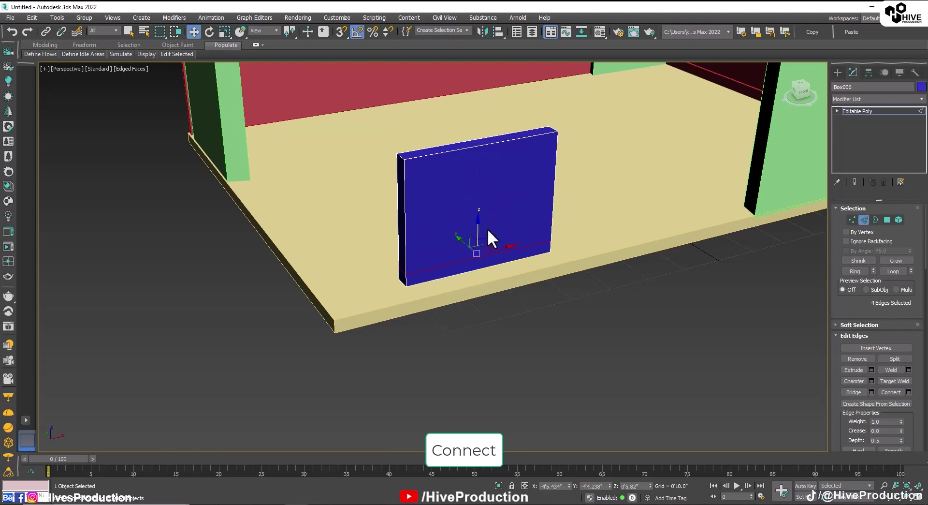
Step: Extrude the narrow bottom polygon on the blue box's front face outward to form a projecting plinth
key(4)
click(439, 283)
alt+middle_drag(440, 285, 464, 290)
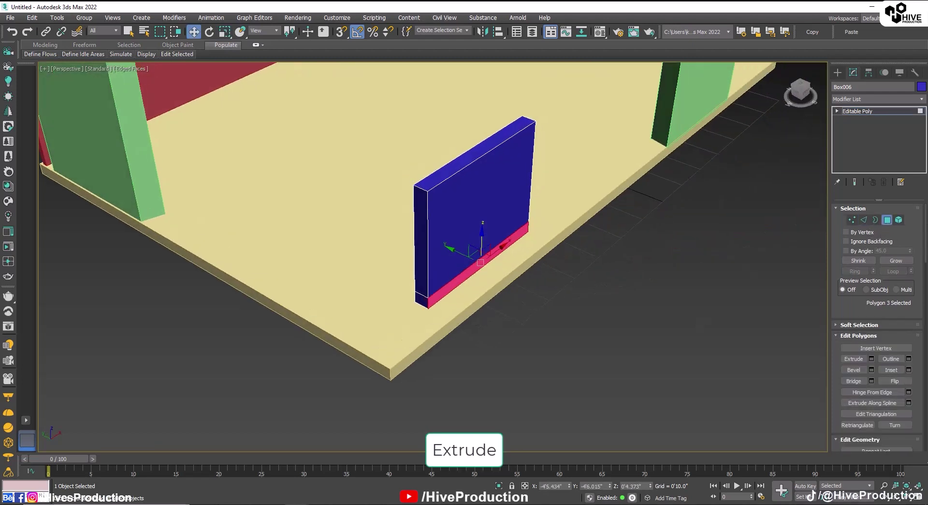
click(853, 359)
drag(449, 259, 427, 225)
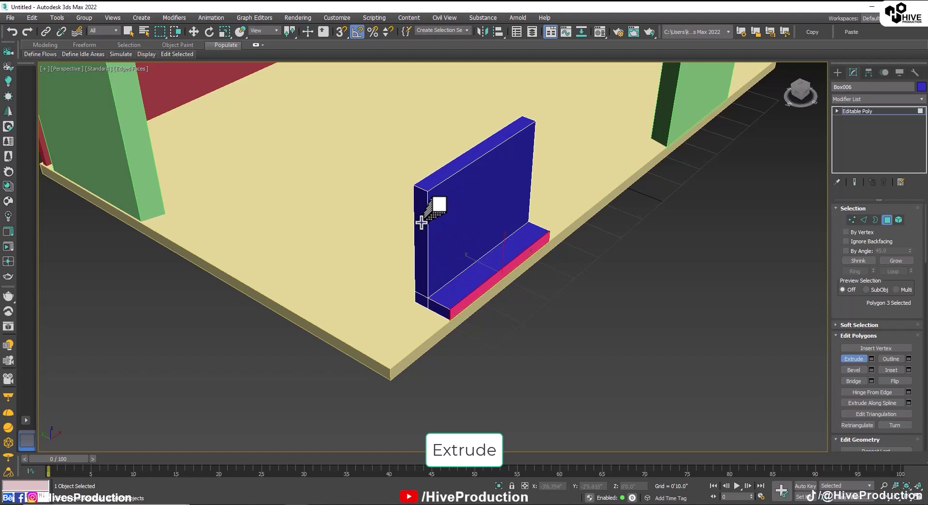
click(890, 216)
click(636, 291)
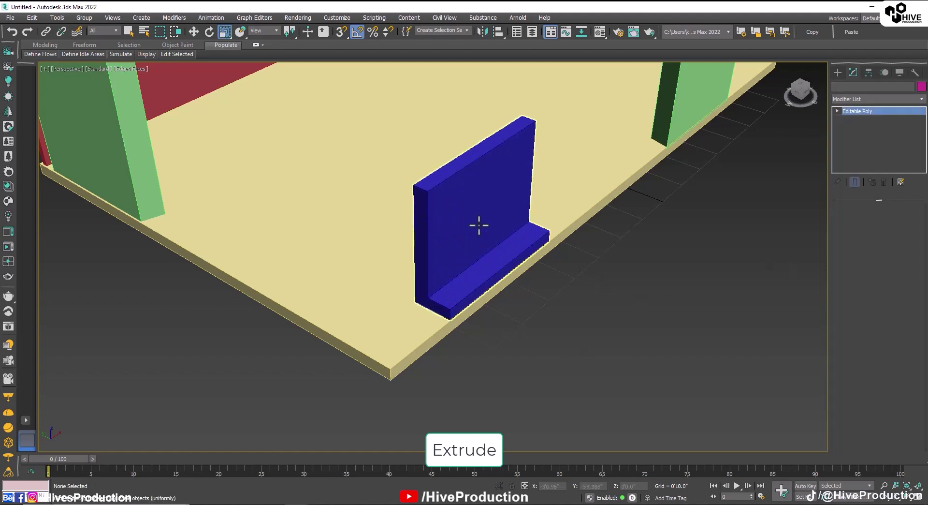
Step: Scale the blue L-shaped counter piece slightly along one axis
click(506, 279)
alt+middle_drag(505, 281, 463, 276)
key(w)
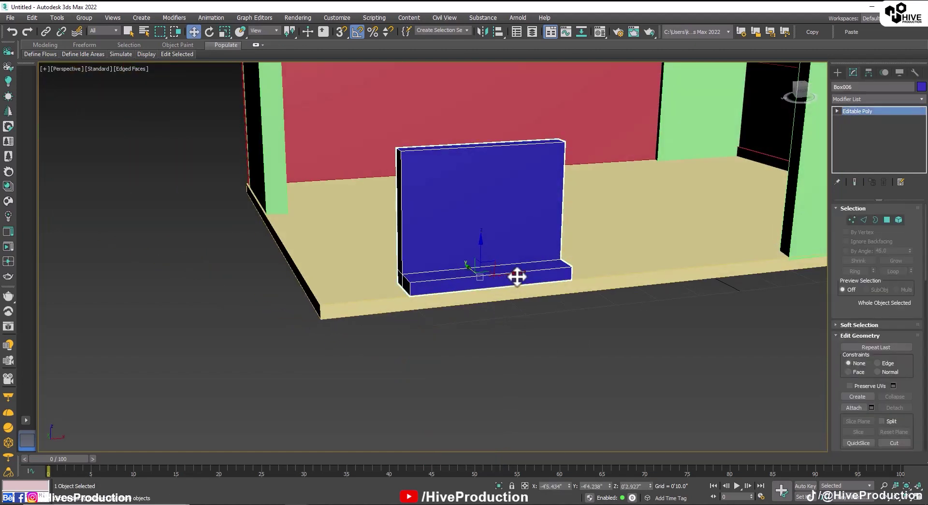
key(r)
drag(439, 278, 448, 279)
key(w)
Step: Clone the blue L-shaped piece as one copy in front of the original and rotate the copy upside down
alt+middle_drag(479, 332, 481, 299)
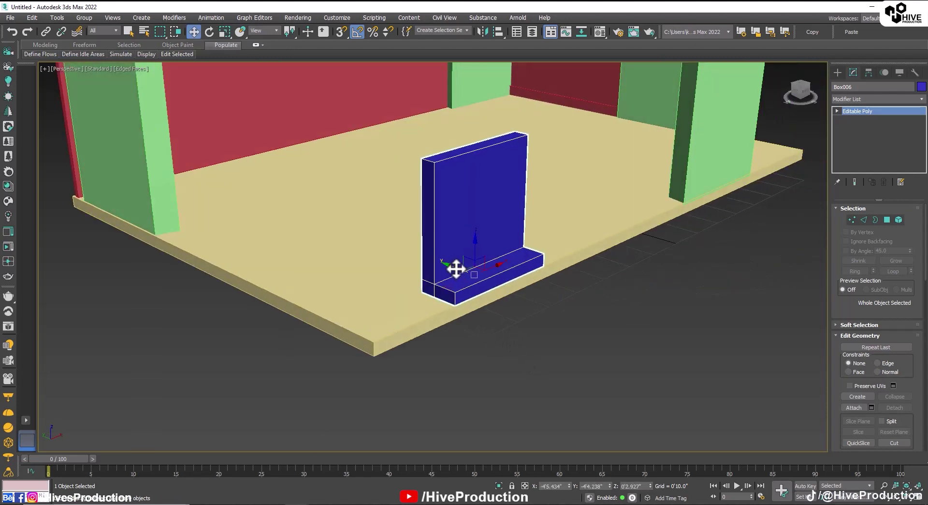
shift+drag(455, 269, 516, 303)
click(462, 297)
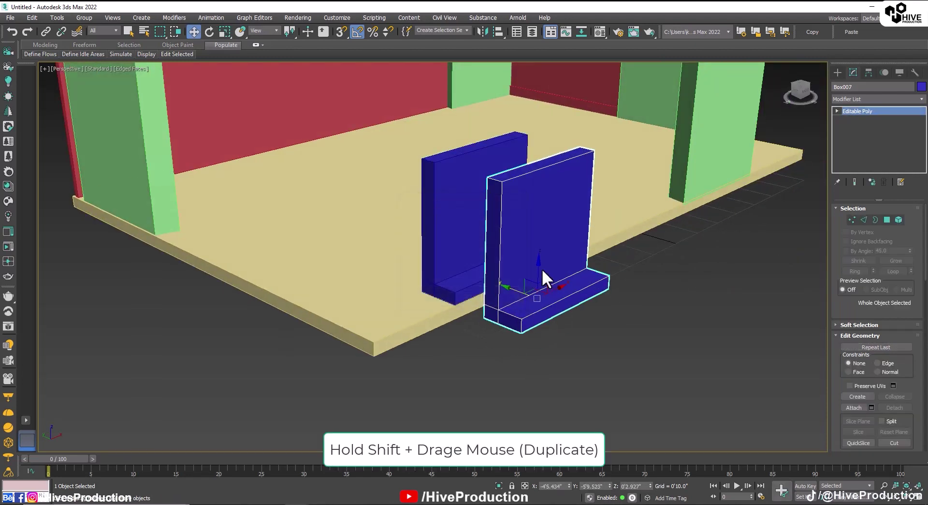
key(e)
drag(553, 275, 510, 209)
key(w)
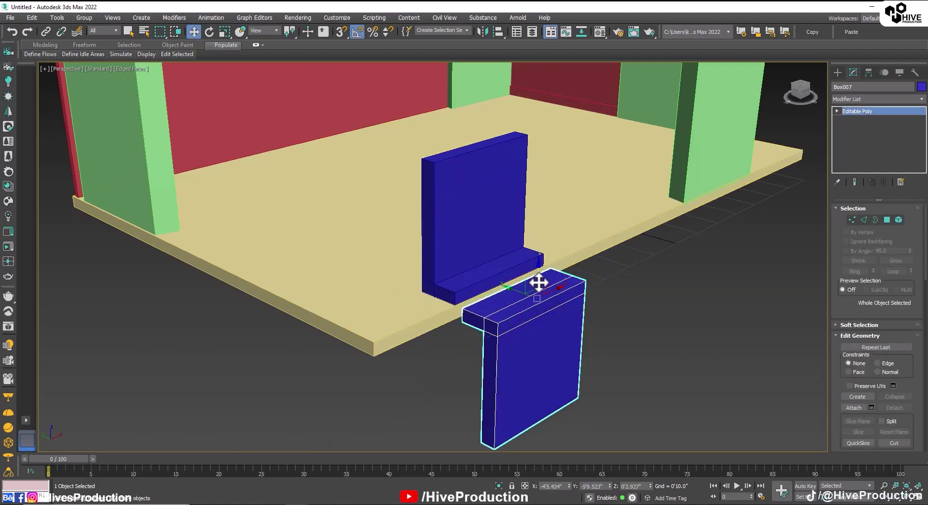
Step: Raise the inverted blue copy and move it back over the original so its flat ledge forms the countertop
drag(539, 279, 506, 115)
key(alt+w)
middle_click(240, 208)
key(alt+w)
scroll(265, 207, down, 8)
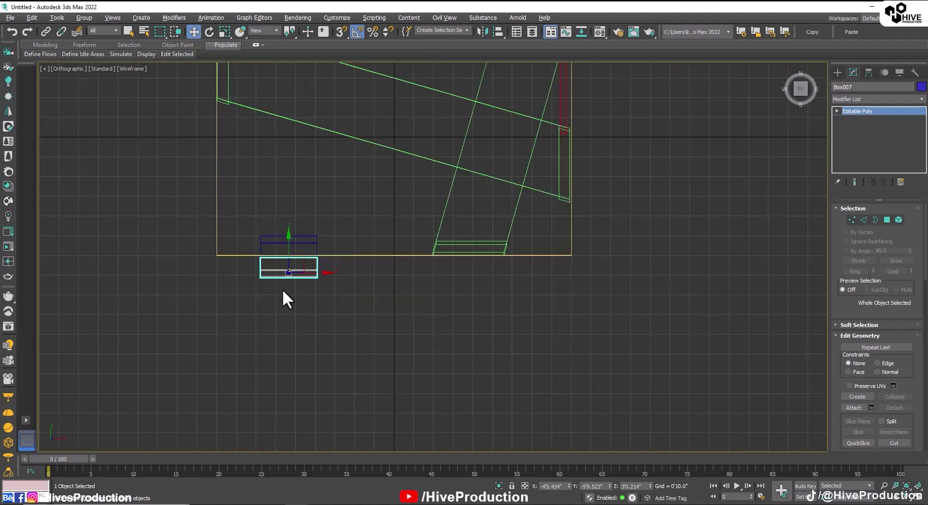
scroll(298, 278, up, 5)
middle_drag(298, 278, 452, 304)
click(414, 207)
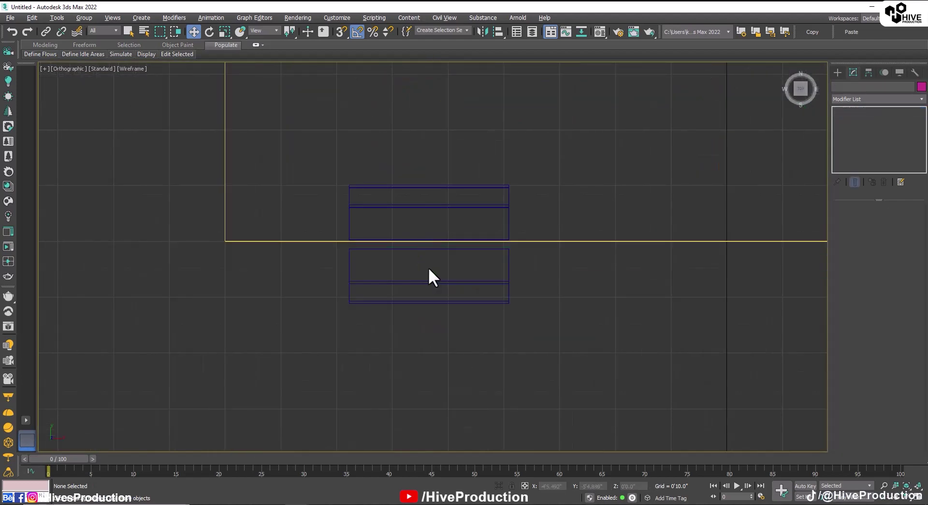
click(432, 267)
drag(431, 267, 419, 197)
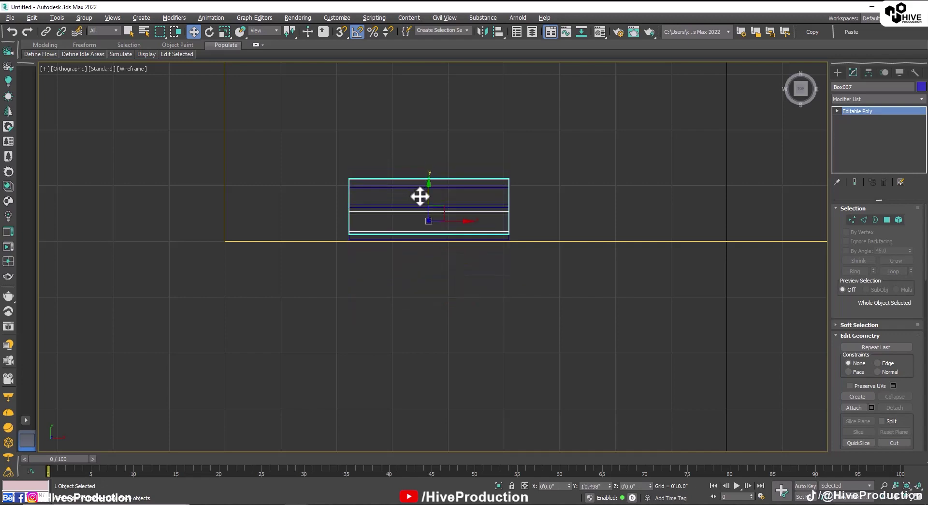
Step: Adjust the countertop overhang's end vertices on the inverted copy and raise its bottom vertices to shorten the front panel
key(alt+w)
right_click(714, 347)
key(alt+w)
alt+middle_drag(521, 300, 565, 292)
key(1)
alt+middle_drag(464, 208, 490, 225)
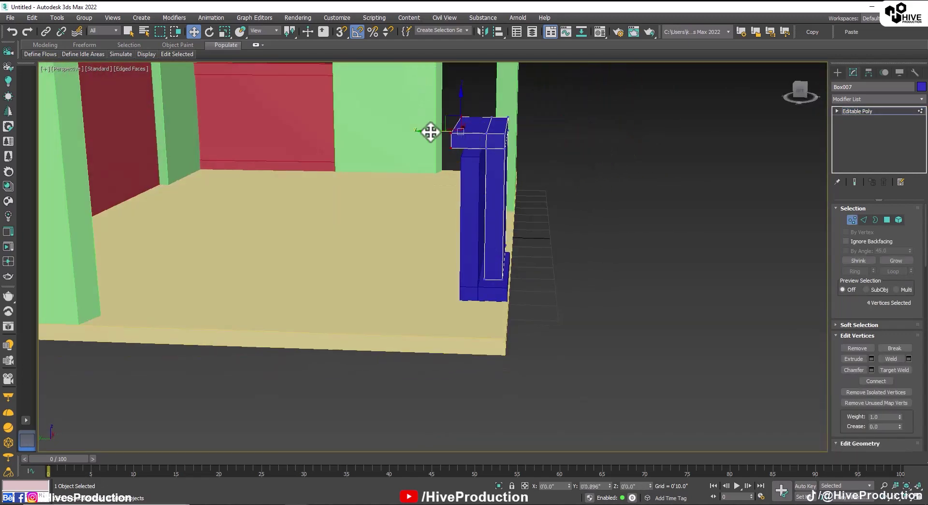
alt+middle_drag(404, 129, 502, 256)
alt+middle_drag(485, 206, 863, 235)
click(863, 208)
click(864, 209)
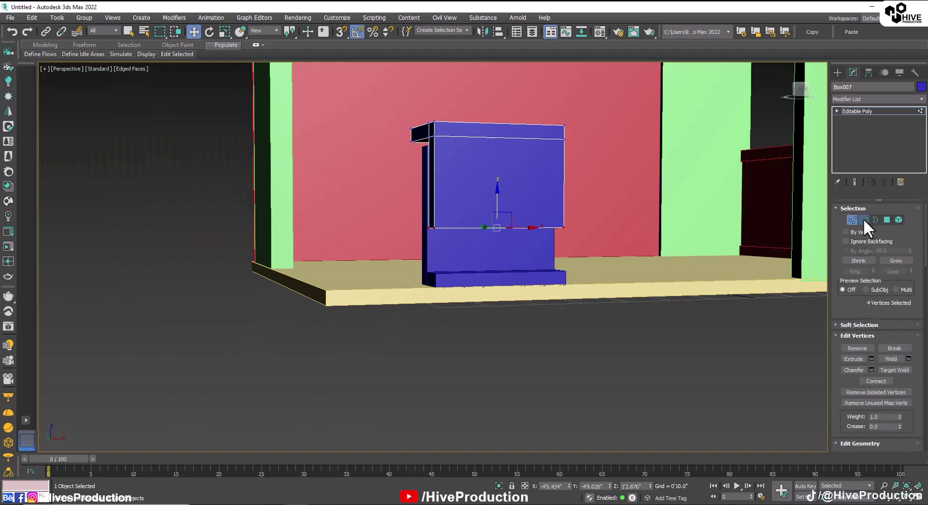
Step: Connect the copy's horizontal edge ring with one central vertical segment and lower the central bottom vertices to form a point
click(863, 219)
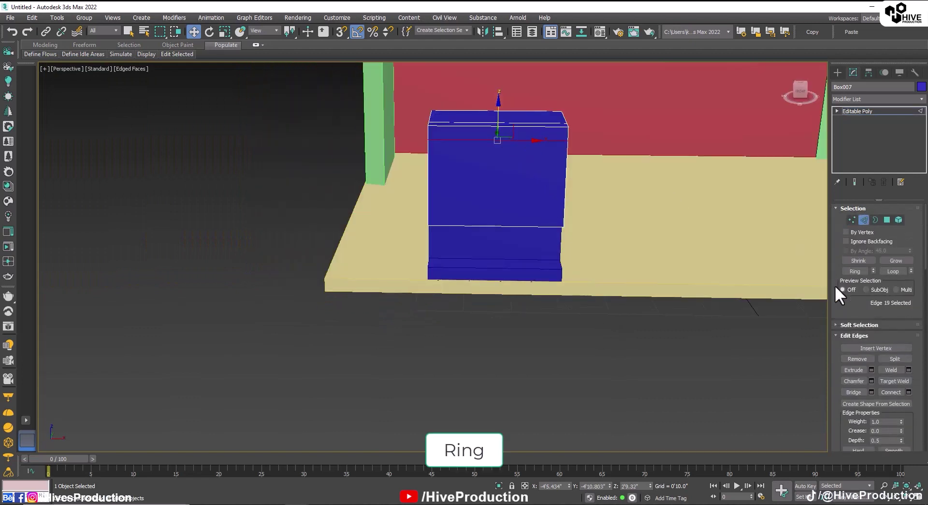
click(855, 271)
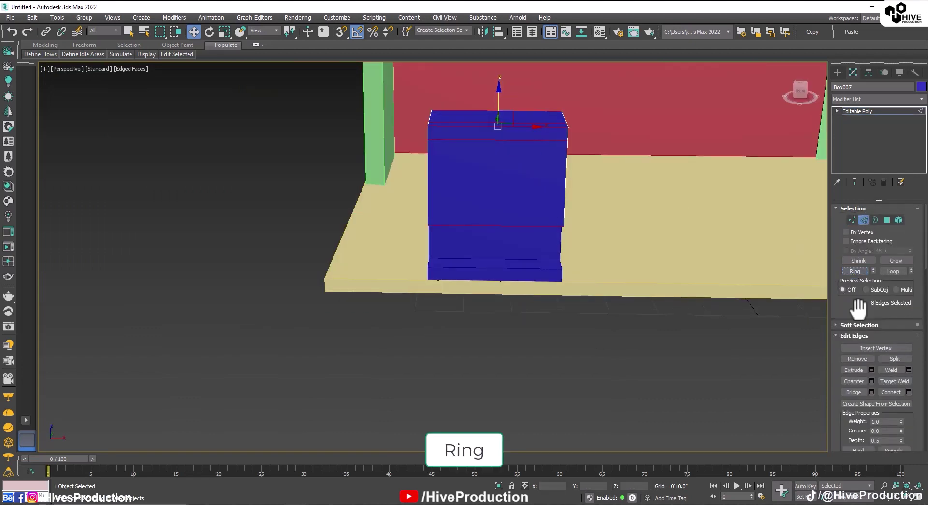
click(891, 392)
key(1)
drag(476, 200, 510, 245)
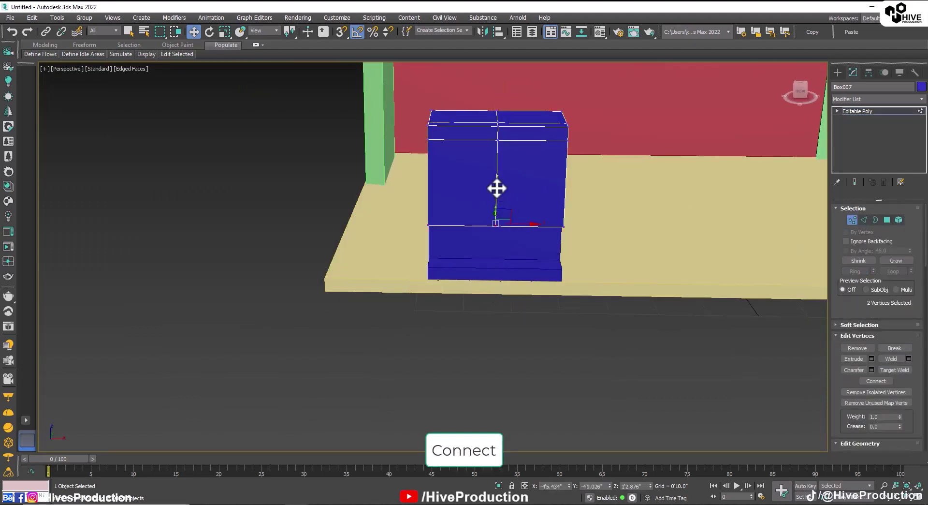
drag(509, 212, 508, 214)
alt+middle_drag(509, 216, 584, 210)
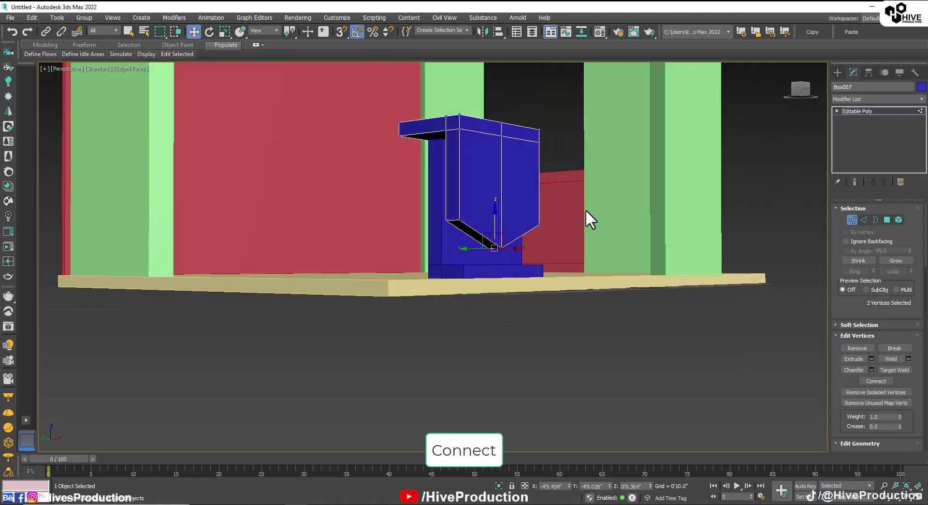
Step: Raise all six bottom vertices of the pointed front panel slightly and leave vertex editing
drag(584, 209, 426, 254)
drag(501, 204, 490, 191)
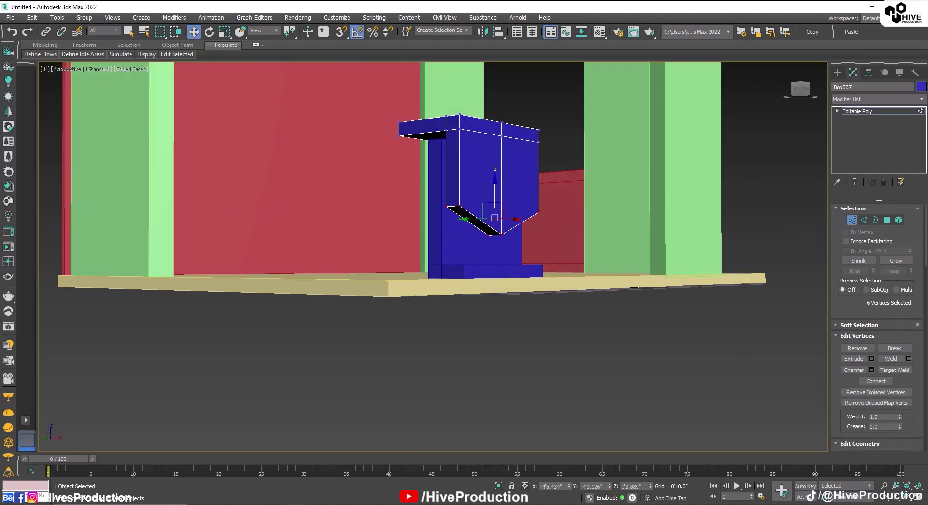
click(855, 222)
click(592, 343)
scroll(593, 343, down, 4)
alt+middle_drag(593, 342, 480, 203)
middle_drag(480, 276, 565, 246)
Step: Switch to the GNIX_Stall.max scene and examine its sofas, round table, plant and touchscreen kiosk
click(305, 503)
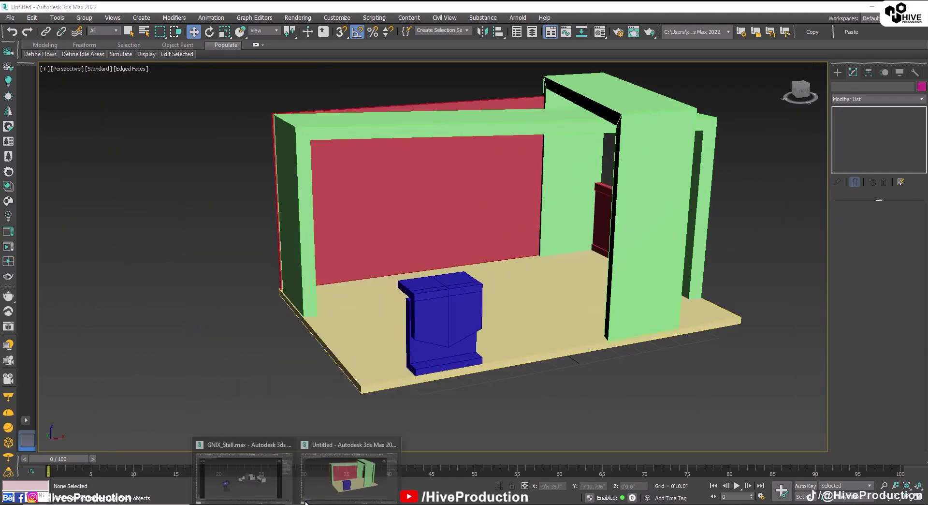
click(269, 490)
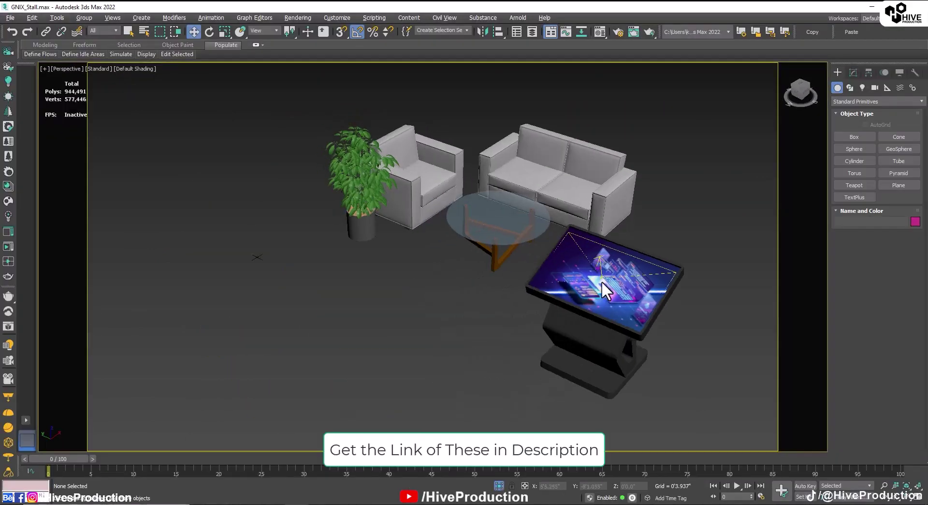
alt+middle_drag(602, 281, 484, 253)
scroll(484, 254, up, 1)
click(445, 310)
key(z)
scroll(445, 311, down, 3)
alt+middle_drag(445, 310, 367, 326)
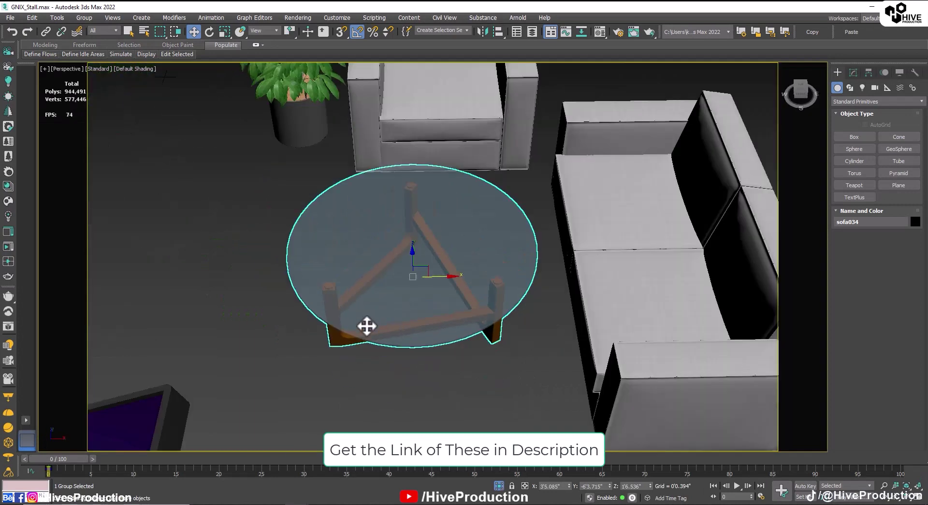
scroll(367, 326, down, 4)
click(483, 266)
click(411, 211)
click(334, 220)
scroll(373, 248, down, 2)
Step: Copy all five furniture groups from GNIX_Stall.max and paste them into the untitled stall scene
drag(205, 180, 518, 407)
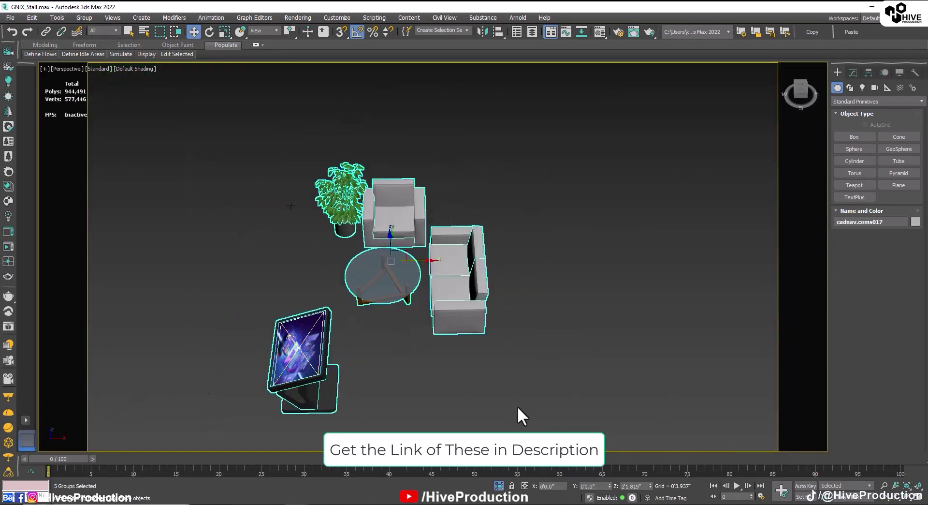
click(815, 31)
click(870, 6)
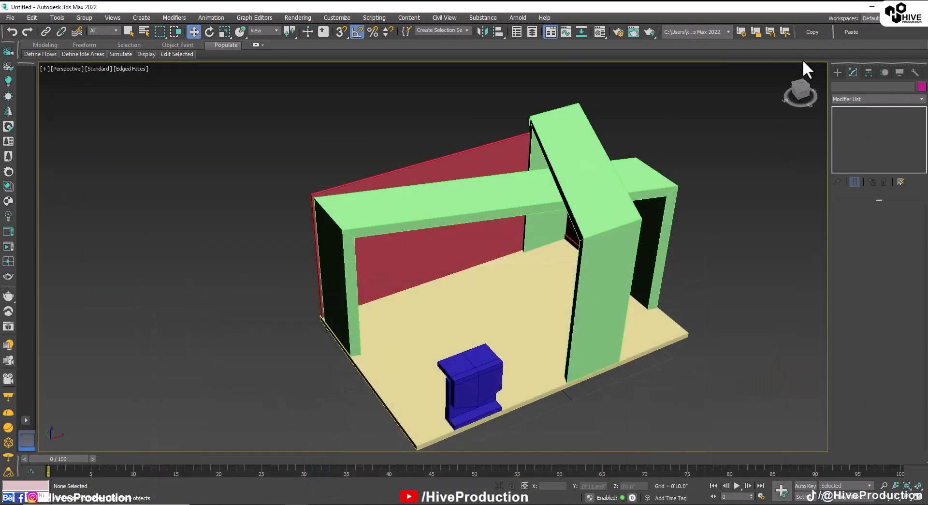
click(666, 132)
click(770, 219)
alt+middle_drag(771, 219, 645, 271)
middle_drag(646, 271, 529, 304)
scroll(540, 231, down, 3)
Step: Select the five pasted furniture groups and scale them down slightly and uniformly
ctrl+click(494, 218)
ctrl+click(521, 277)
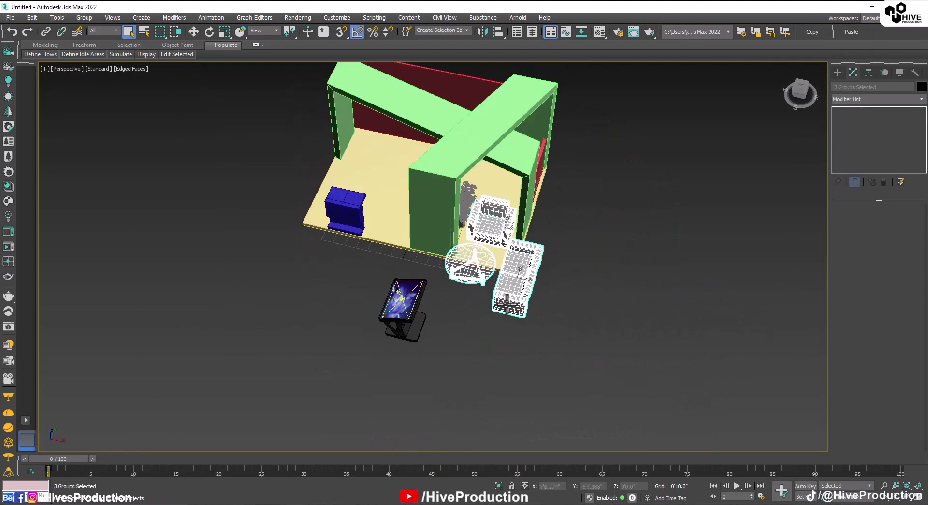
key(r)
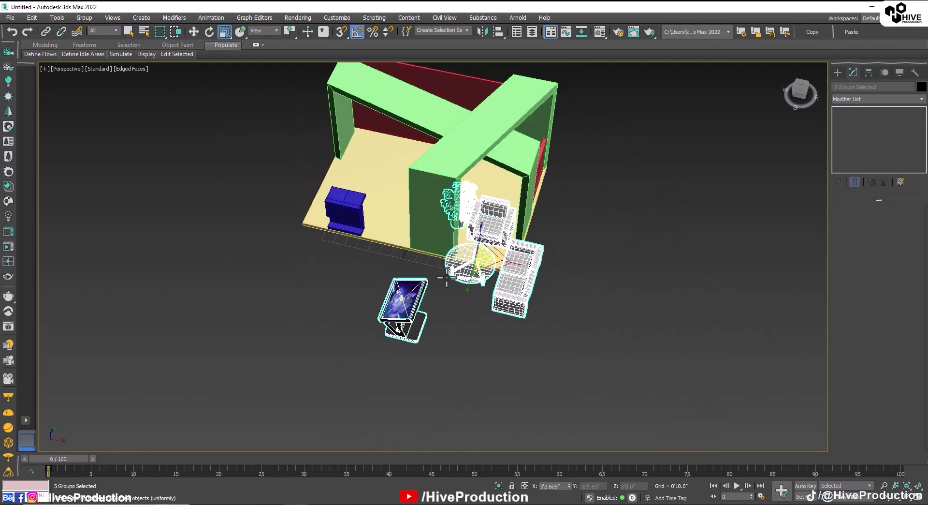
drag(486, 256, 488, 271)
click(554, 349)
Step: Move the armchair, sofa and round table together into the slab's rear corner beside the low red wall
click(487, 229)
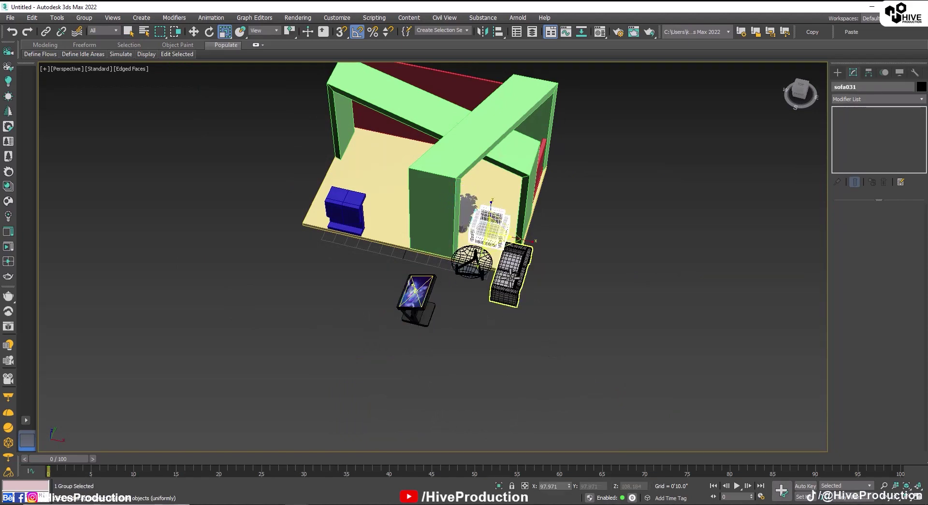
ctrl+click(511, 271)
ctrl+click(483, 269)
key(alt+w)
right_click(271, 144)
key(alt+w)
scroll(582, 399, down, 2)
middle_drag(586, 365, 607, 263)
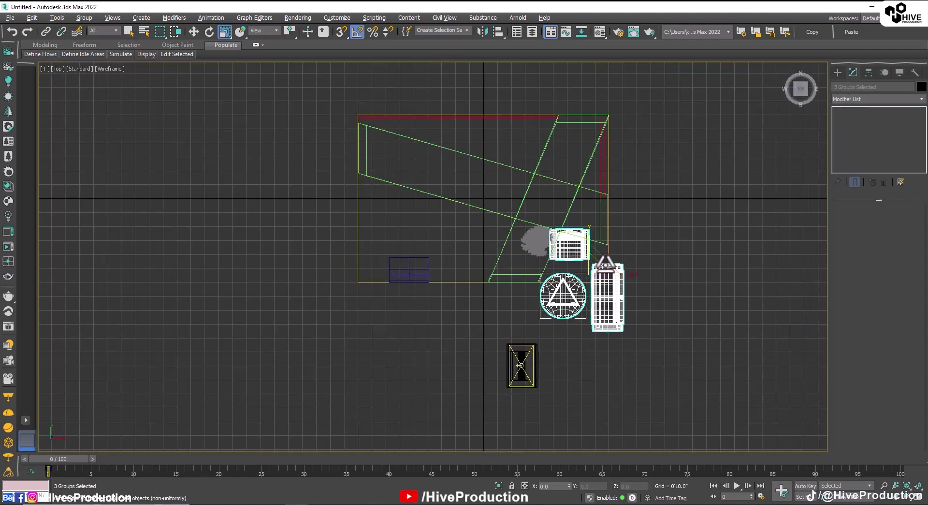
key(w)
drag(590, 257, 561, 154)
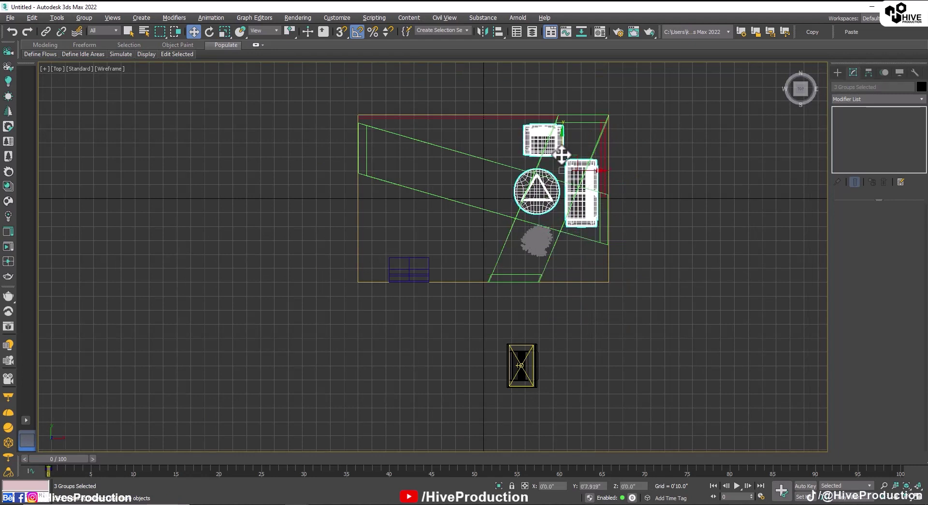
Step: Scale the round table down slightly along both its X and Y axes
click(541, 196)
scroll(546, 208, up, 5)
key(r)
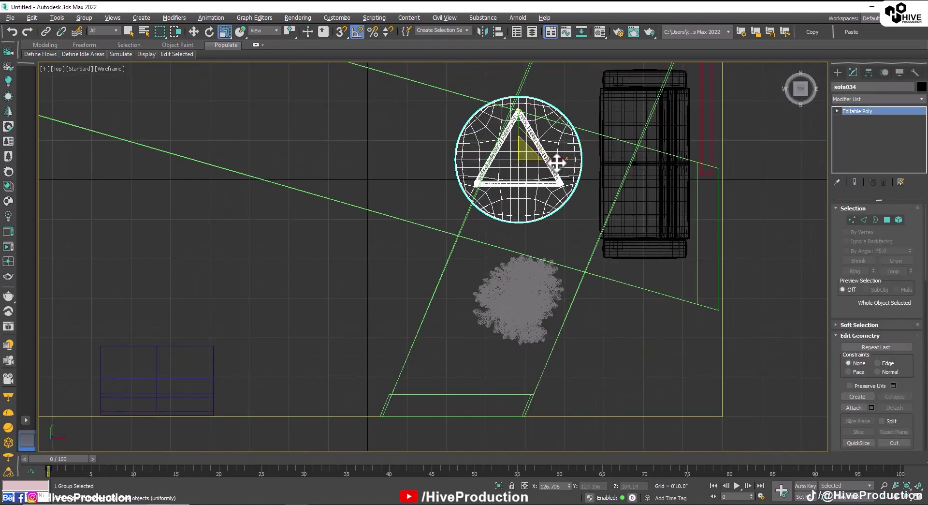
drag(559, 160, 550, 160)
drag(518, 118, 520, 127)
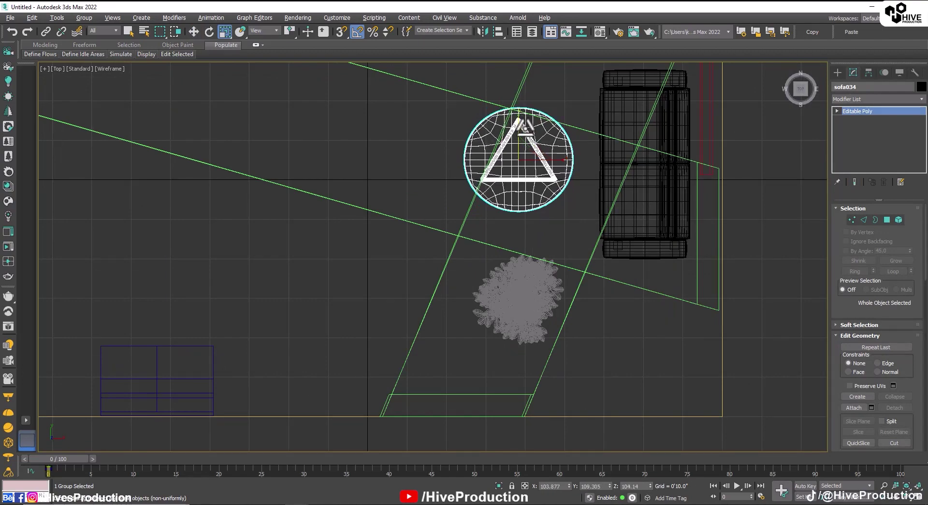
scroll(558, 178, down, 3)
Step: Lower the armchair, sofa and round table together to rest on the slab
key(alt+w)
right_click(636, 325)
key(alt+w)
key(z)
alt+middle_drag(459, 280, 587, 234)
ctrl+click(587, 234)
ctrl+click(213, 222)
key(w)
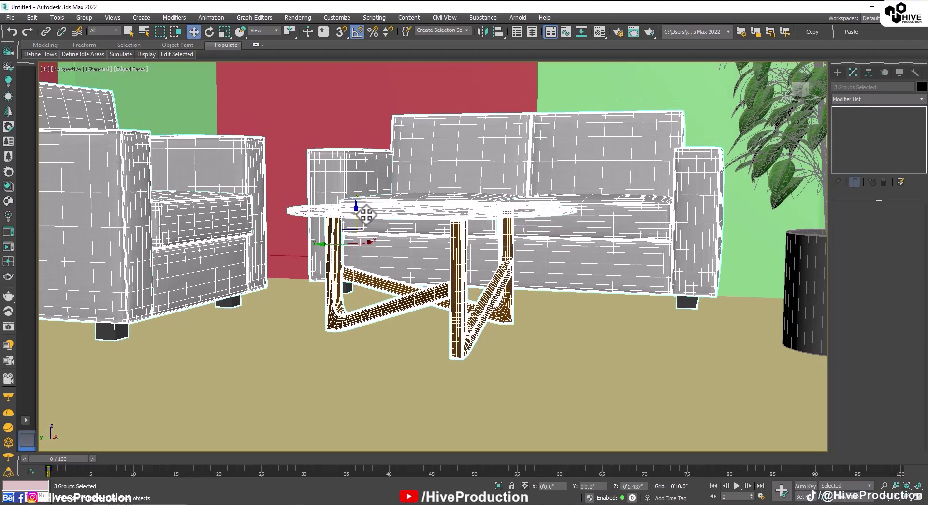
drag(366, 214, 366, 223)
scroll(472, 294, down, 5)
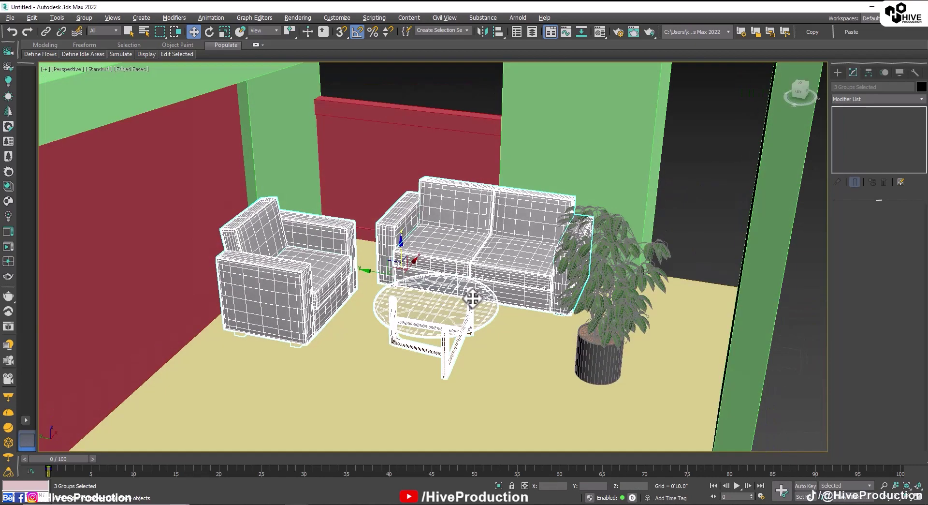
Step: Lower the potted plant to rest on the slab
click(607, 297)
key(r)
scroll(619, 303, up, 3)
alt+middle_drag(618, 304, 608, 277)
key(w)
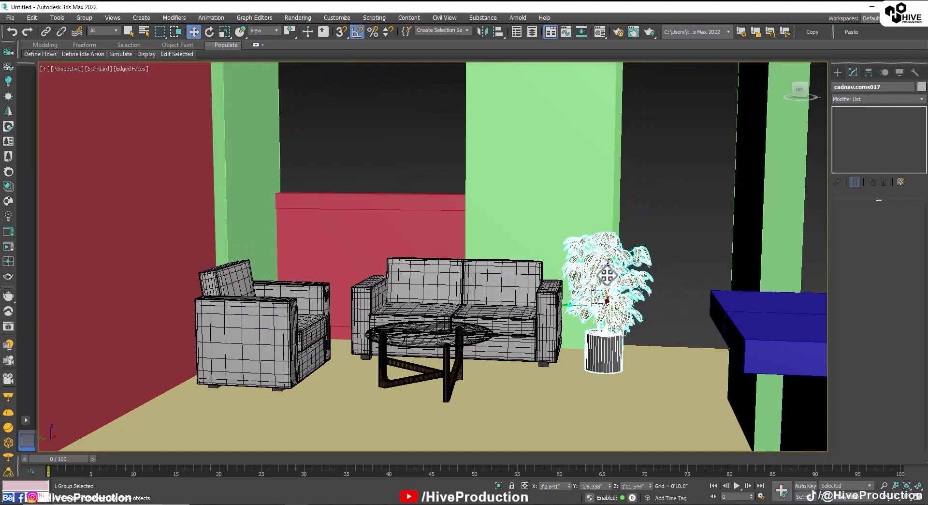
drag(608, 274, 607, 303)
alt+middle_drag(607, 303, 584, 326)
scroll(585, 327, down, 5)
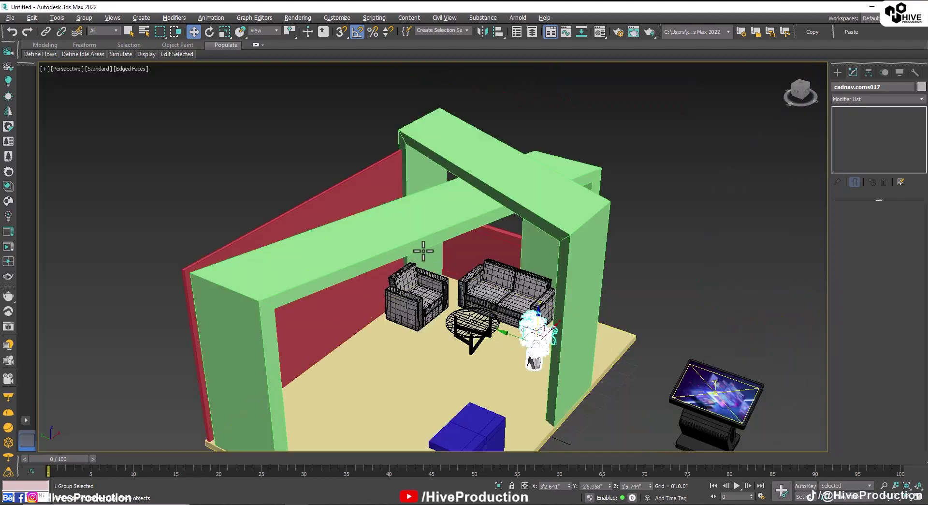
Step: Move the potted plant into the rear corner between the armchair and the sofa
key(alt+w)
right_click(416, 232)
key(alt+w)
scroll(435, 227, down, 2)
middle_drag(451, 227, 296, 261)
drag(360, 281, 429, 131)
Step: Rotate the touchscreen kiosk so that its base lines up with the slab's front edge
key(alt+w)
right_click(676, 387)
key(alt+w)
click(648, 328)
scroll(647, 326, down, 5)
alt+middle_drag(648, 326, 525, 340)
scroll(526, 341, up, 3)
click(525, 337)
key(e)
mouse_move(533, 375)
mouse_down()
mouse_move(574, 365)
mouse_move(541, 363)
mouse_up()
key(r)
alt+middle_drag(541, 363, 534, 373)
key(w)
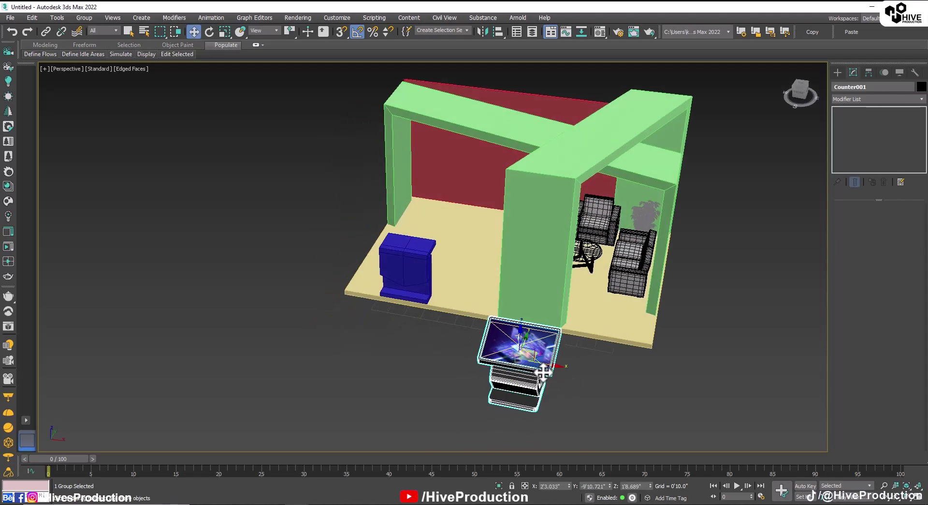
Step: Move the touchscreen kiosk onto the slab's front corner beside the green pillar and raise it to floor level
drag(552, 362, 626, 375)
alt+middle_drag(623, 376, 531, 384)
drag(615, 372, 683, 304)
scroll(766, 400, up, 6)
alt+middle_drag(684, 304, 680, 325)
drag(680, 325, 660, 270)
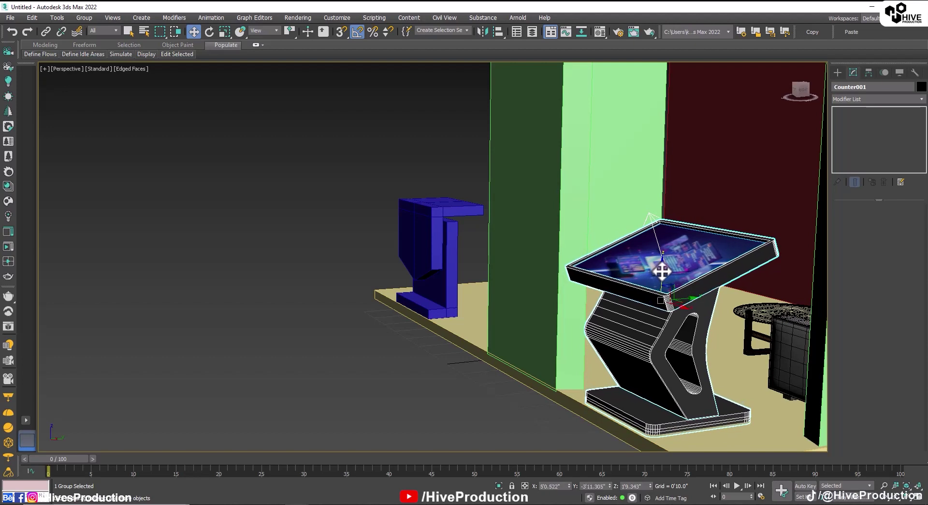
Step: Clone the potted plant as one copy towards the front of the slab
scroll(660, 270, down, 5)
alt+middle_drag(660, 270, 667, 290)
middle_drag(780, 306, 628, 248)
alt+middle_drag(628, 247, 650, 316)
click(656, 211)
shift+drag(669, 207, 548, 282)
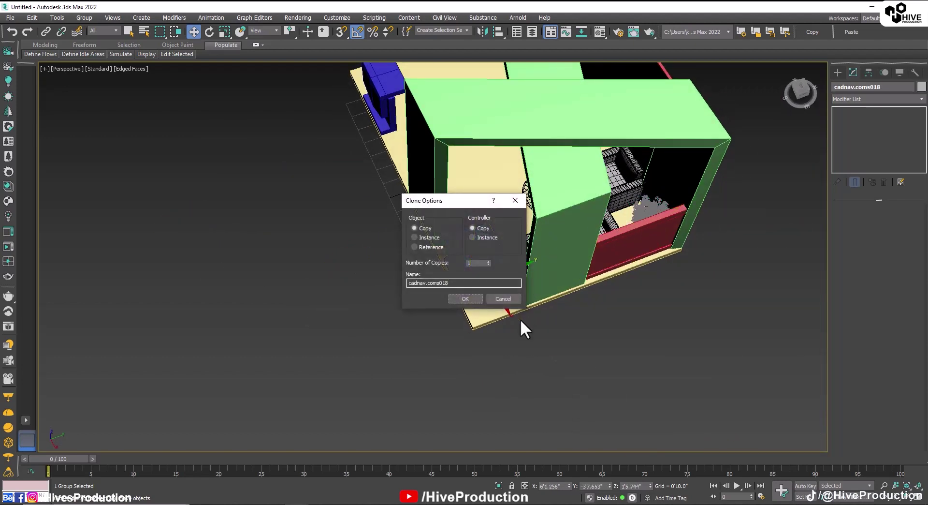
click(464, 299)
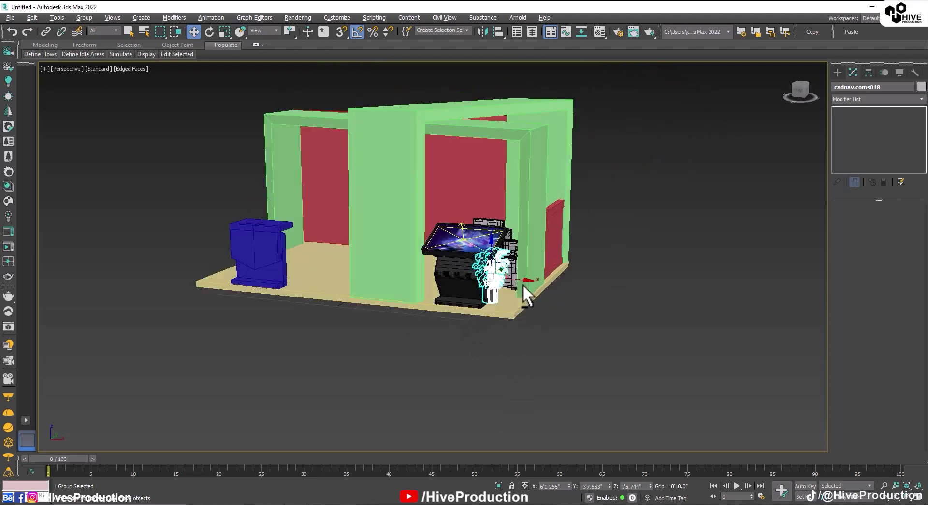
Step: Position the plant copy on the slab's front corner next to the touchscreen kiosk
scroll(526, 294, up, 5)
drag(474, 272, 531, 296)
alt+middle_drag(530, 296, 557, 276)
drag(522, 277, 518, 278)
click(584, 364)
click(515, 262)
click(522, 367)
Step: Move the touchscreen kiosk further along the slab's front edge towards its outer corner
alt+middle_drag(452, 316, 550, 264)
click(505, 285)
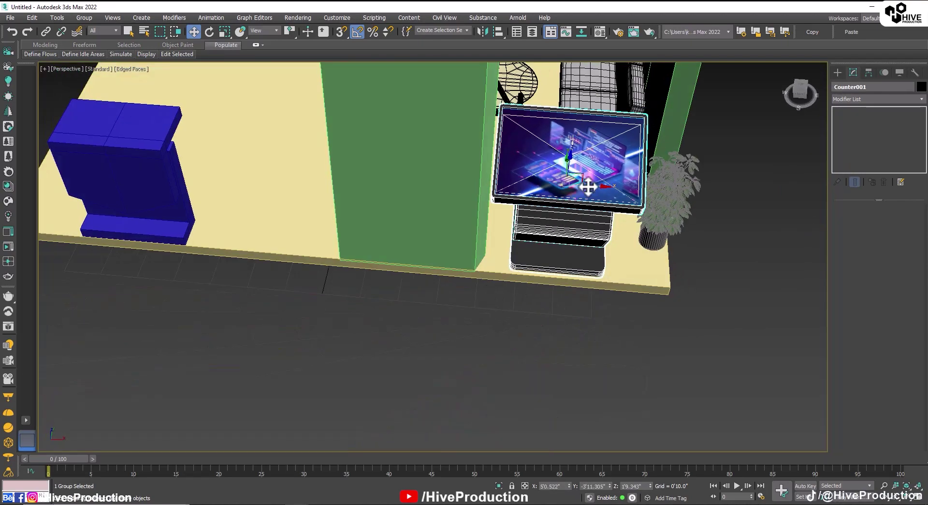
drag(589, 186, 654, 201)
alt+middle_drag(670, 257, 730, 248)
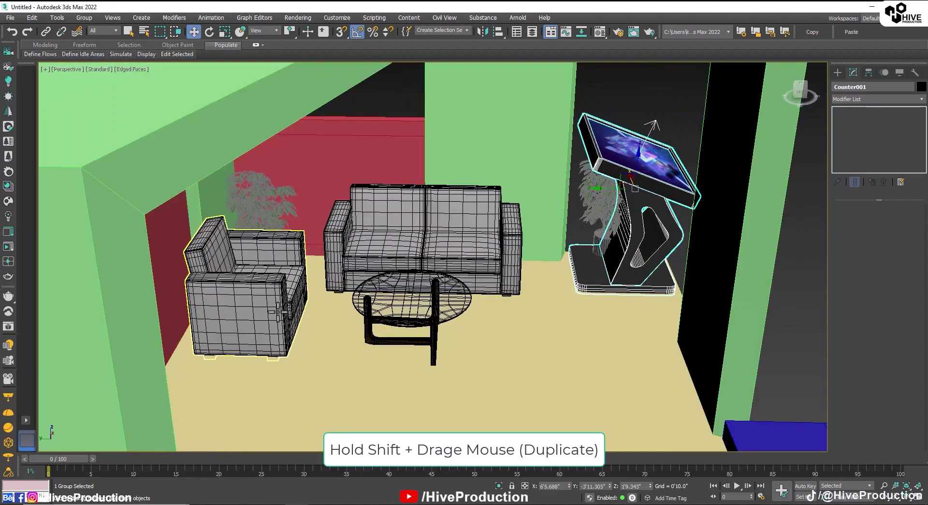
Step: Clone the armchair as a copy on the opposite side of the coffee table
click(242, 303)
shift+drag(242, 303, 421, 341)
key(Return)
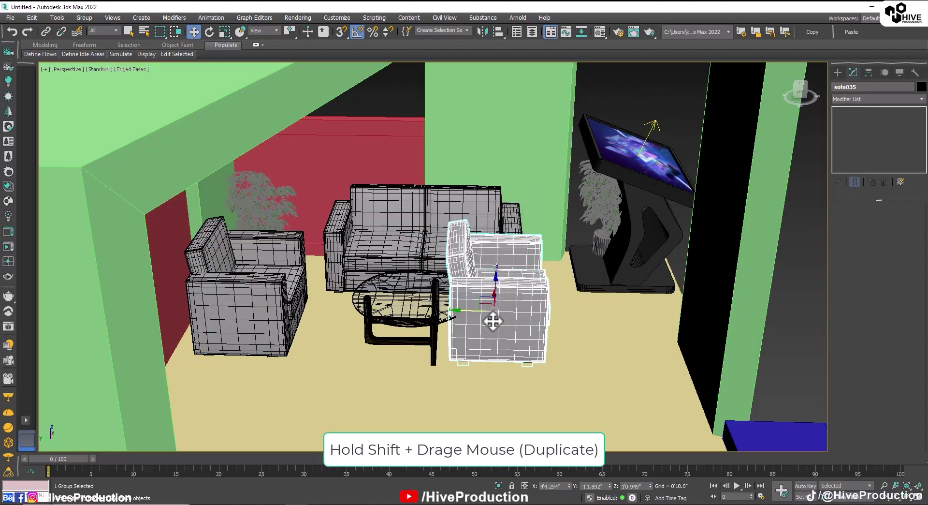
Step: Turn the armchair copy to face the original and position it across the coffee table behind the front pillar
drag(513, 325, 429, 337)
key(w)
drag(472, 314, 546, 335)
mouse_move(572, 344)
alt+middle_down()
mouse_move(562, 358)
mouse_move(497, 375)
alt+middle_up()
click(710, 358)
alt+middle_drag(711, 358, 681, 367)
middle_drag(681, 368, 537, 334)
drag(570, 314, 543, 313)
Step: Move the potted plant from beside the kiosk to the slab's other front corner next to the blue counter
click(611, 331)
scroll(626, 350, down, 5)
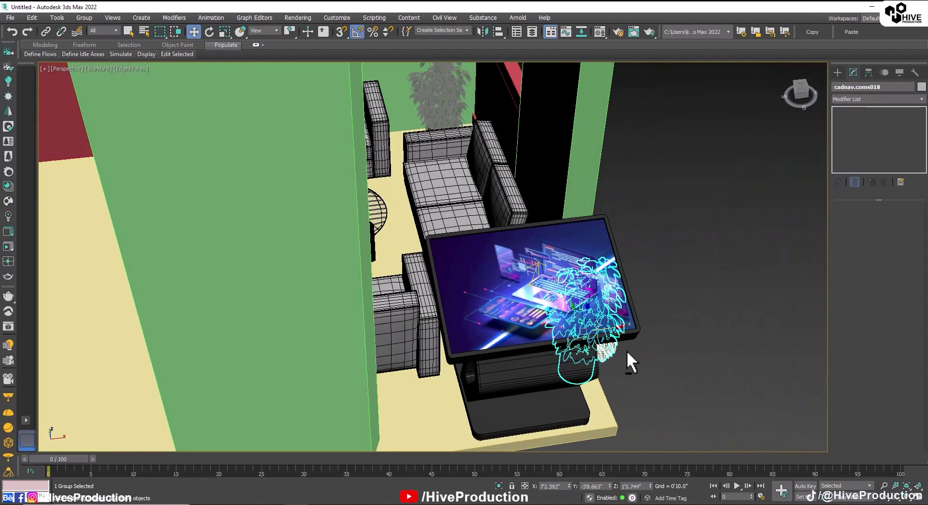
drag(626, 334, 108, 352)
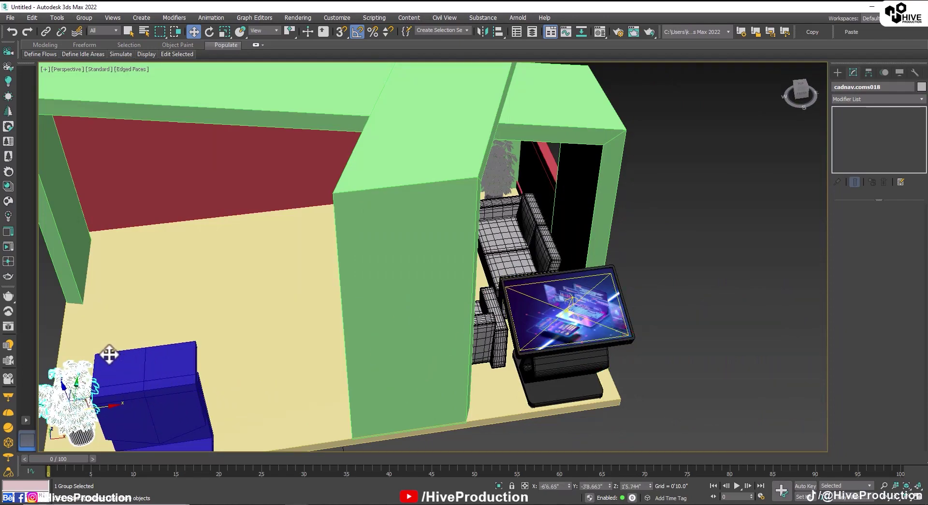
alt+middle_drag(108, 352, 389, 310)
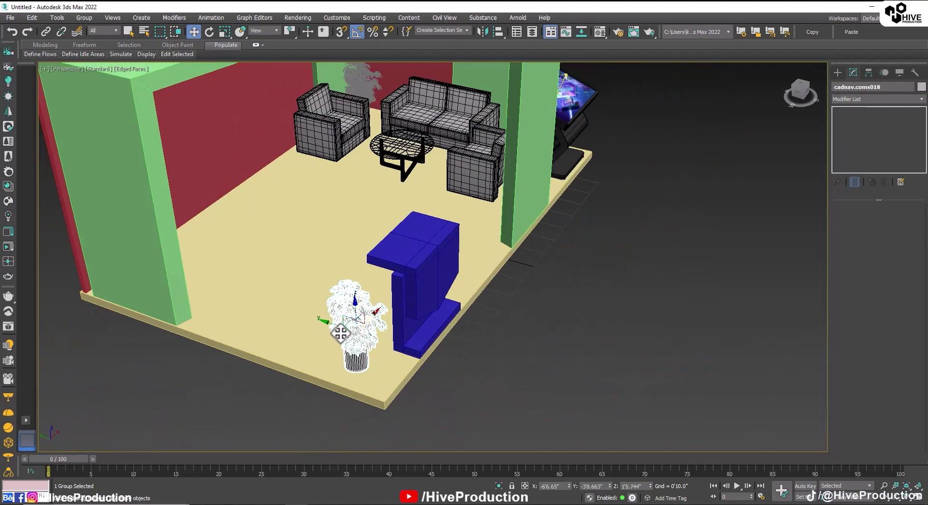
drag(333, 327, 376, 348)
alt+middle_drag(379, 353, 349, 355)
drag(409, 339, 398, 340)
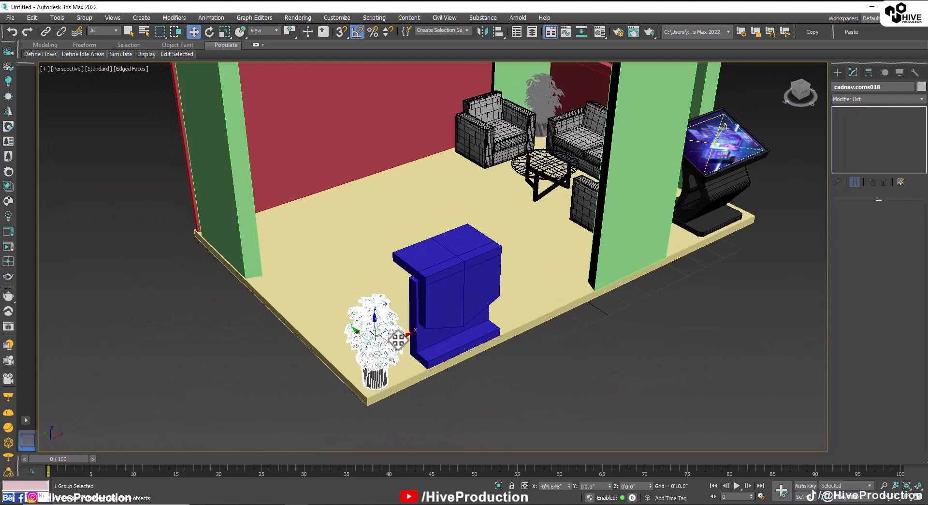
Step: Shift both armchairs together along the slab, away from the kiosk end
click(596, 365)
middle_drag(471, 272, 484, 304)
alt+middle_drag(657, 326, 680, 321)
click(571, 216)
key(z)
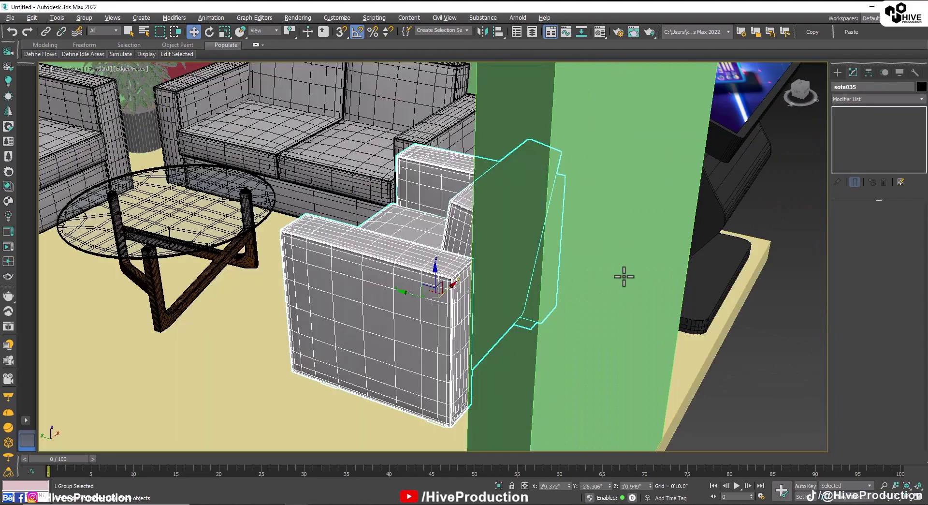
alt+middle_drag(623, 275, 549, 307)
scroll(573, 285, down, 2)
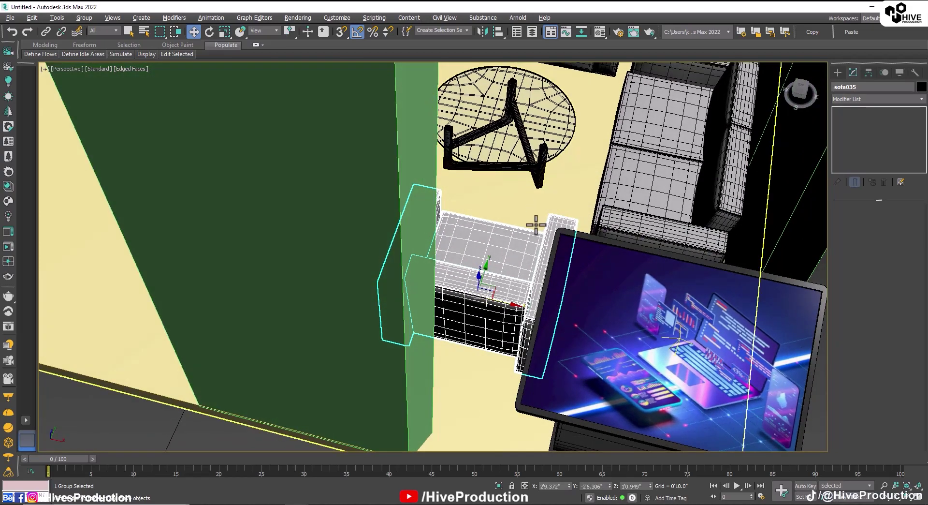
alt+middle_drag(536, 224, 512, 174)
ctrl+click(508, 166)
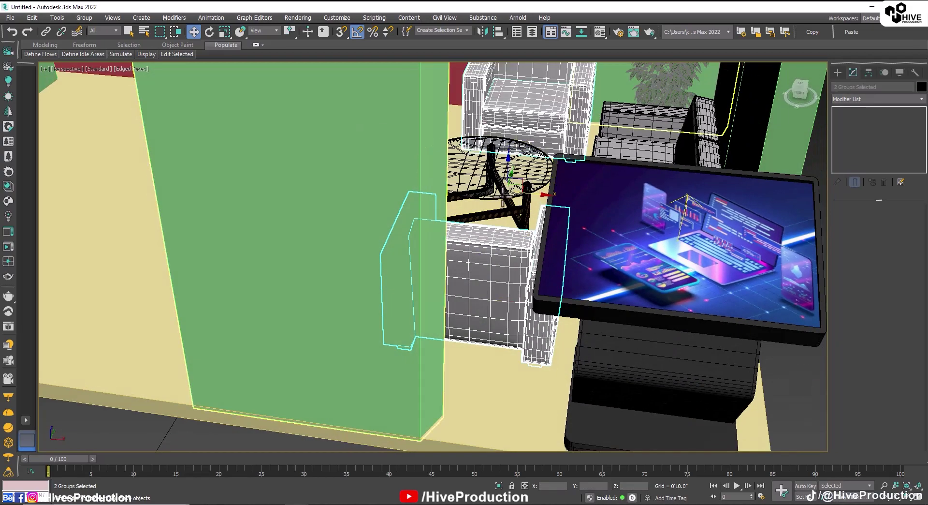
drag(503, 194, 493, 191)
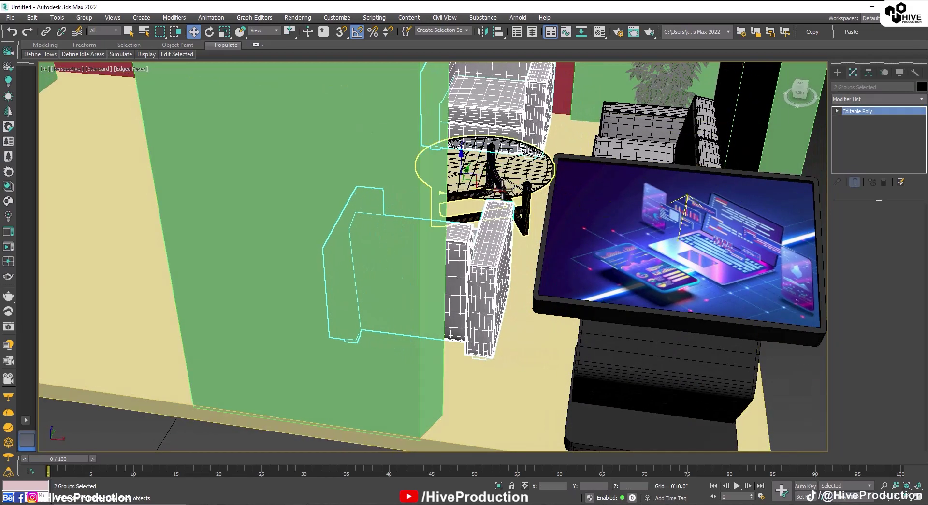
Step: Shift the coffee table and the sofa in the same direction to match the moved armchairs
click(501, 190)
click(610, 130)
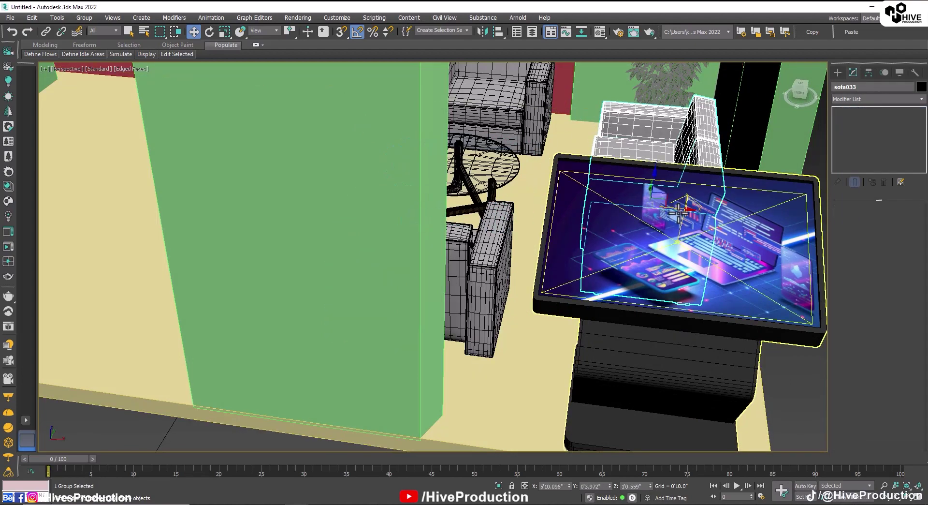
scroll(604, 227, down, 10)
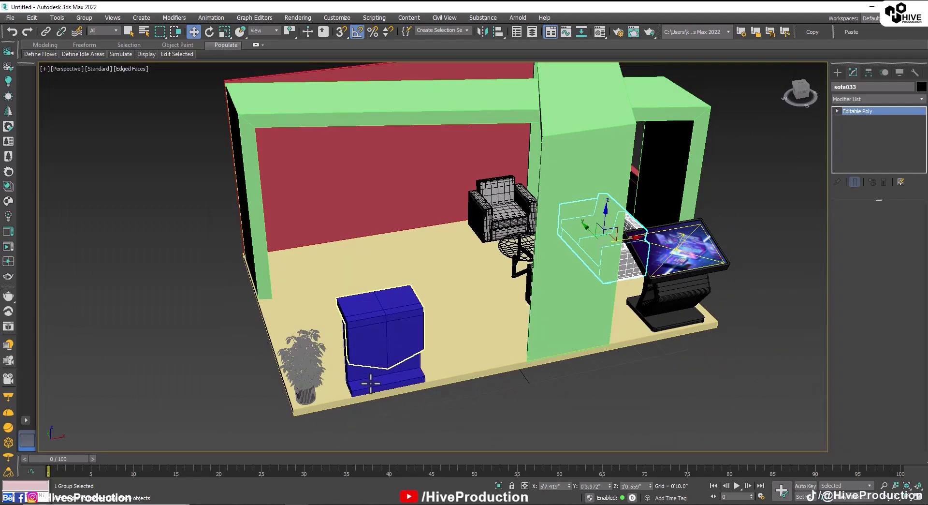
click(370, 383)
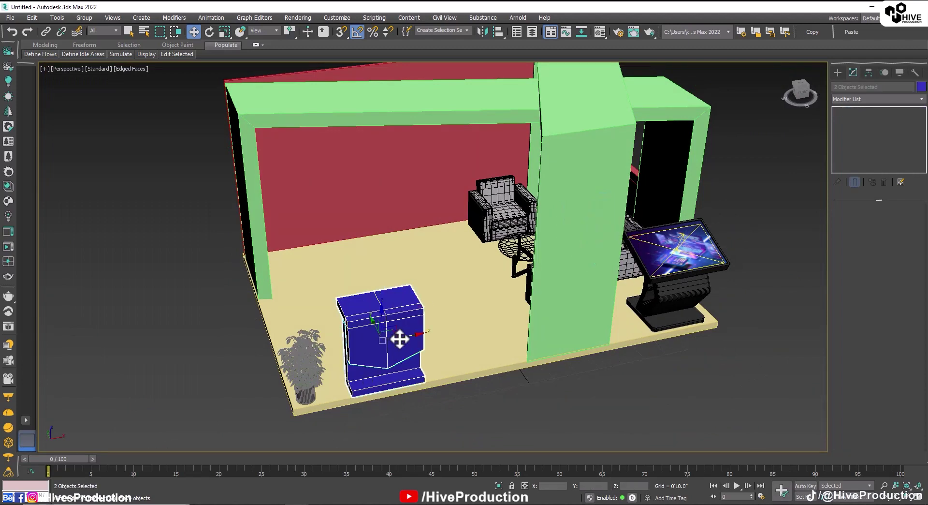
click(572, 371)
Step: Raise the sofa, both armchairs and the coffee table together so their feet rest on the slab surface
alt+middle_drag(577, 294, 645, 311)
scroll(558, 280, up, 5)
click(556, 265)
ctrl+click(436, 240)
ctrl+click(411, 193)
ctrl+click(317, 187)
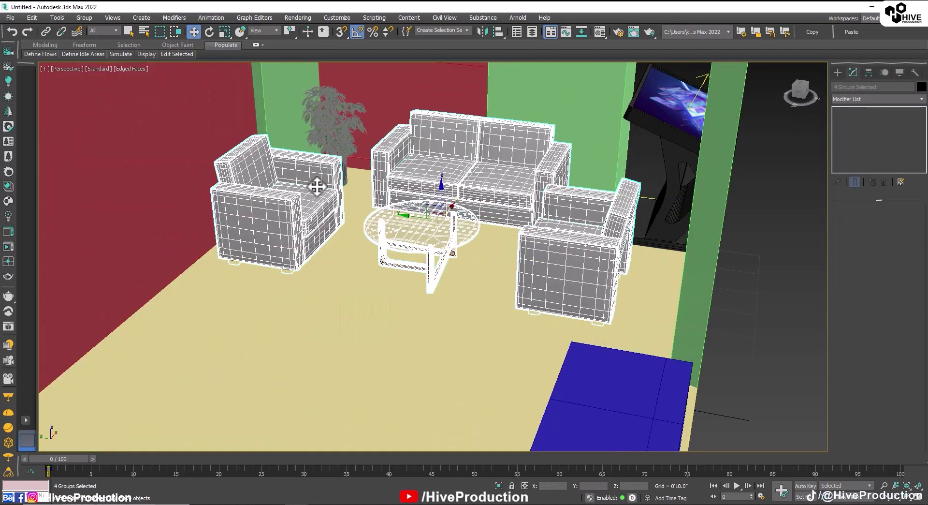
drag(433, 213, 443, 212)
key(w)
alt+middle_drag(443, 212, 447, 208)
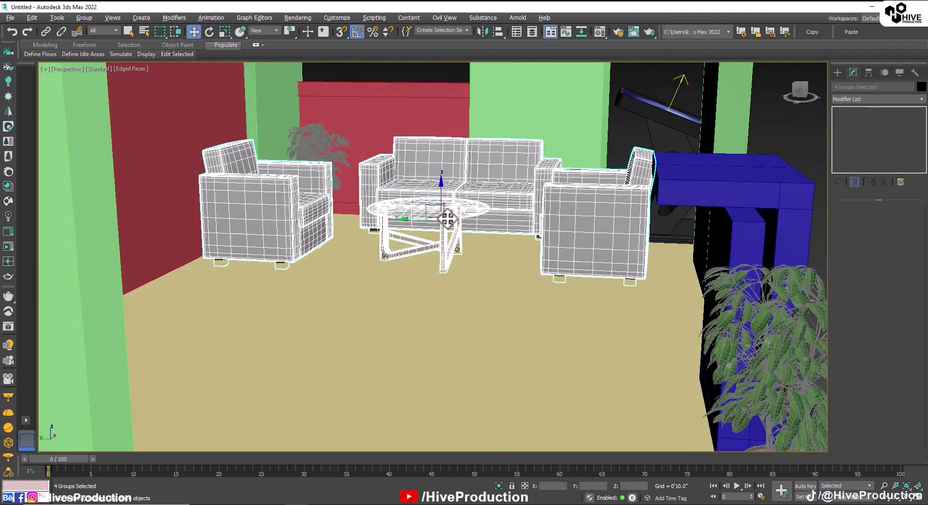
scroll(450, 203, up, 4)
drag(448, 203, 440, 194)
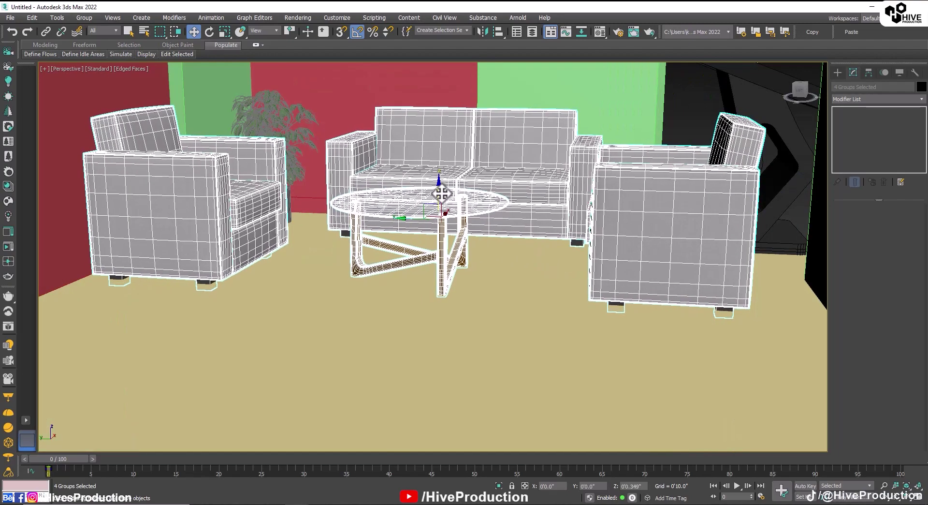
click(692, 247)
alt+middle_drag(692, 248, 648, 277)
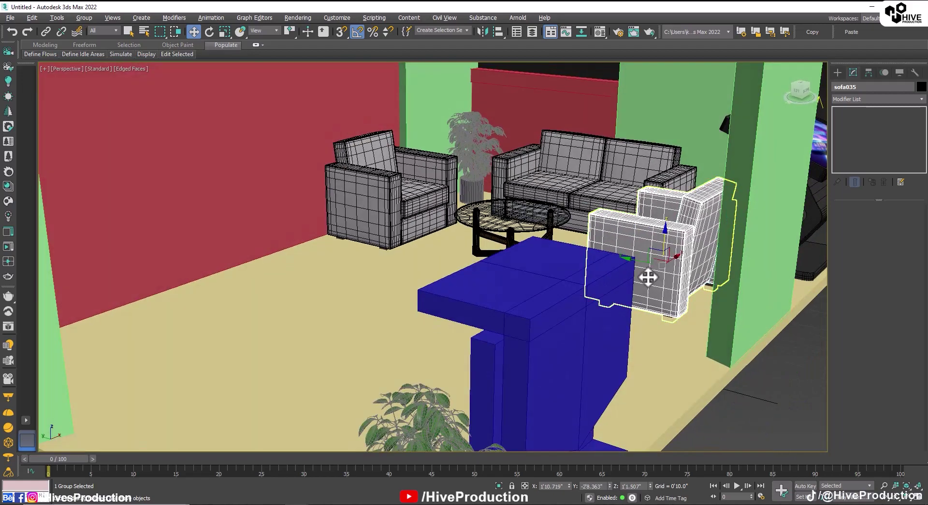
Step: Raise the back-corner potted plant onto the slab surface and delete the plant beside the blue counter
click(477, 154)
key(r)
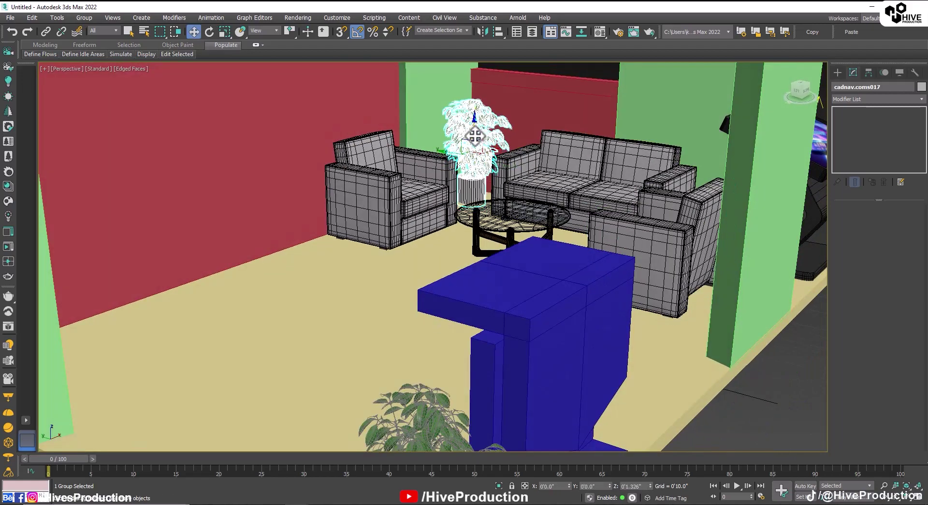
click(431, 441)
key(Delete)
Step: Clone the back-corner plant in the top view to the slab's front corner beside the blue counter
click(479, 138)
key(alt+w)
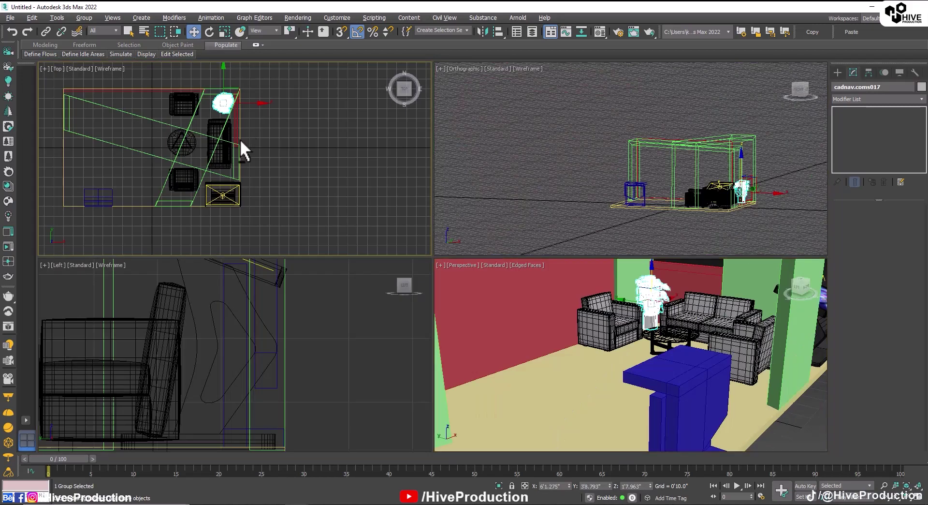
middle_click(244, 148)
key(alt+w)
middle_drag(409, 140, 511, 144)
mouse_move(510, 143)
shift+mouse_down()
mouse_move(520, 142)
mouse_move(226, 322)
shift+mouse_up()
click(463, 299)
key(alt+w)
middle_click(587, 362)
key(alt+w)
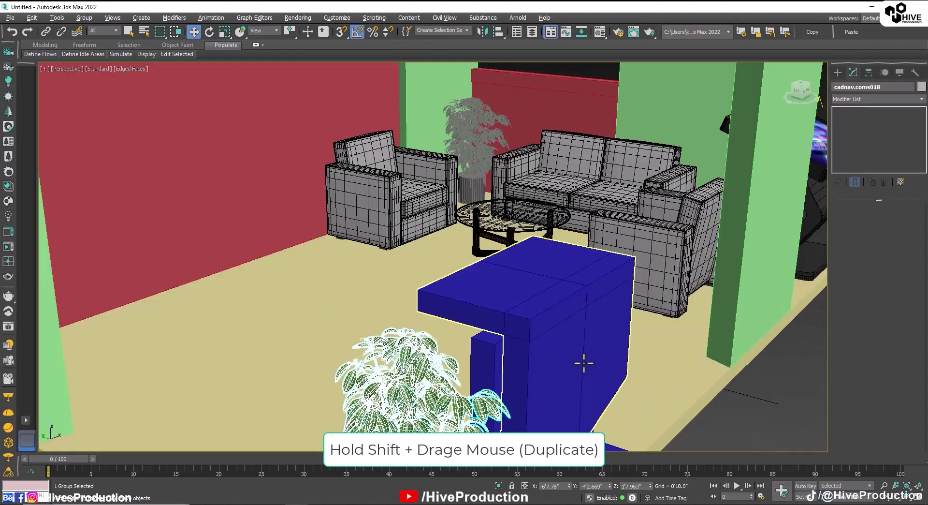
Step: Move the plant copy closer to the slab's front corner, clear of the blue counter
scroll(584, 362, down, 4)
mouse_move(584, 362)
alt+middle_down()
mouse_move(514, 341)
mouse_move(481, 383)
alt+middle_up()
middle_drag(481, 382, 475, 301)
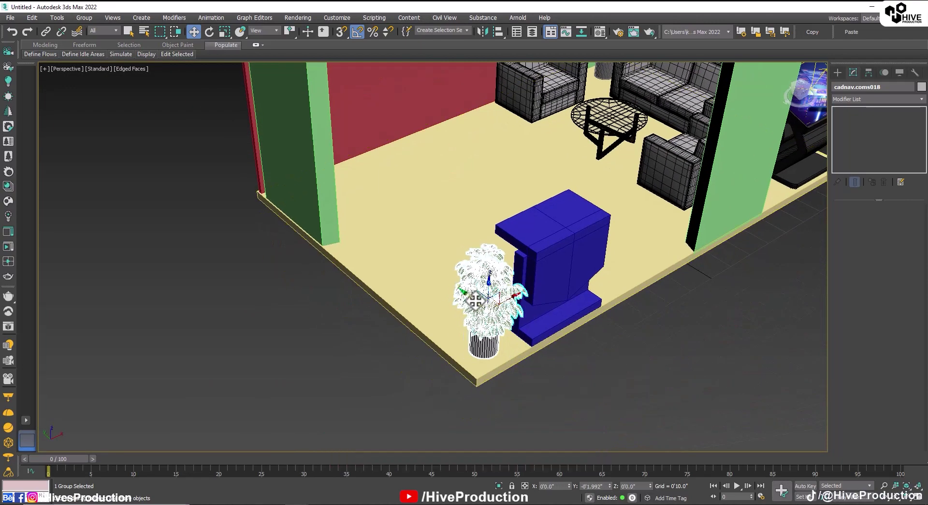
mouse_move(475, 301)
mouse_down()
mouse_move(498, 309)
mouse_move(470, 308)
mouse_up()
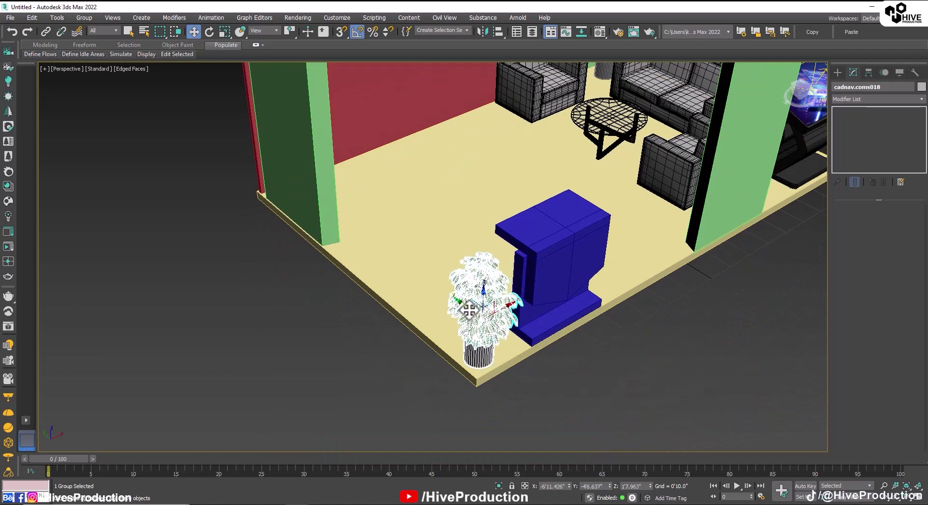
click(633, 359)
alt+middle_drag(633, 358, 578, 336)
alt+middle_drag(532, 288, 380, 344)
scroll(519, 309, down, 3)
mouse_move(381, 344)
alt+middle_down()
mouse_move(404, 332)
mouse_move(396, 349)
alt+middle_up()
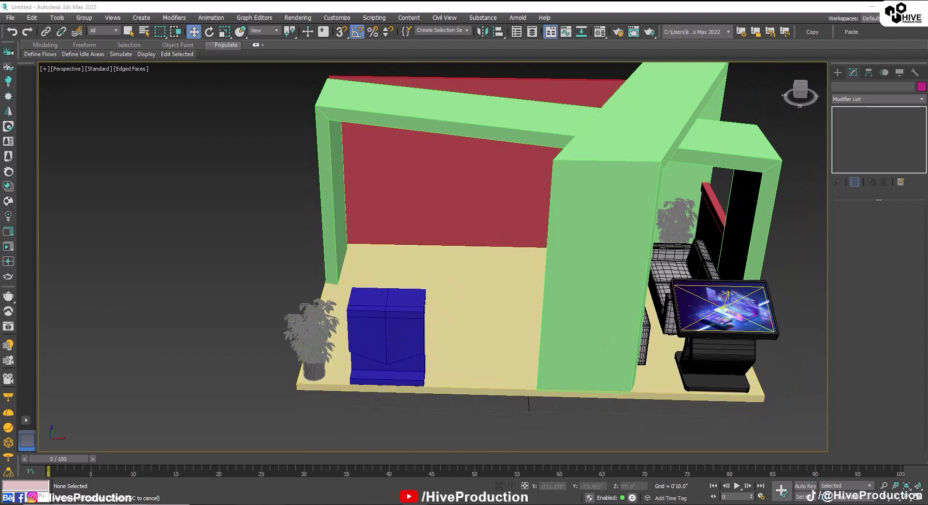
Step: Copy the bar stool from GNIX_Stall.max, paste it into the stall scene and dismiss the Scene Converter
mouse_move(296, 503)
click(263, 473)
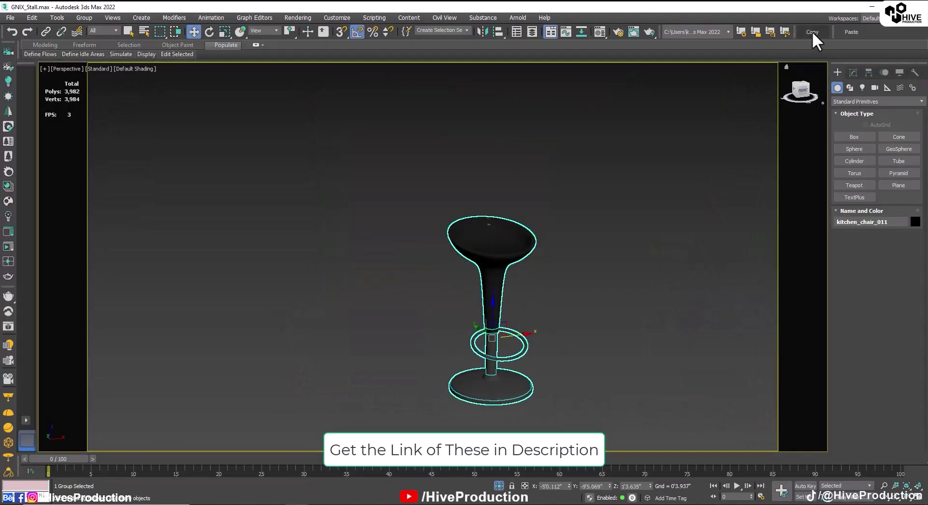
click(873, 7)
click(851, 33)
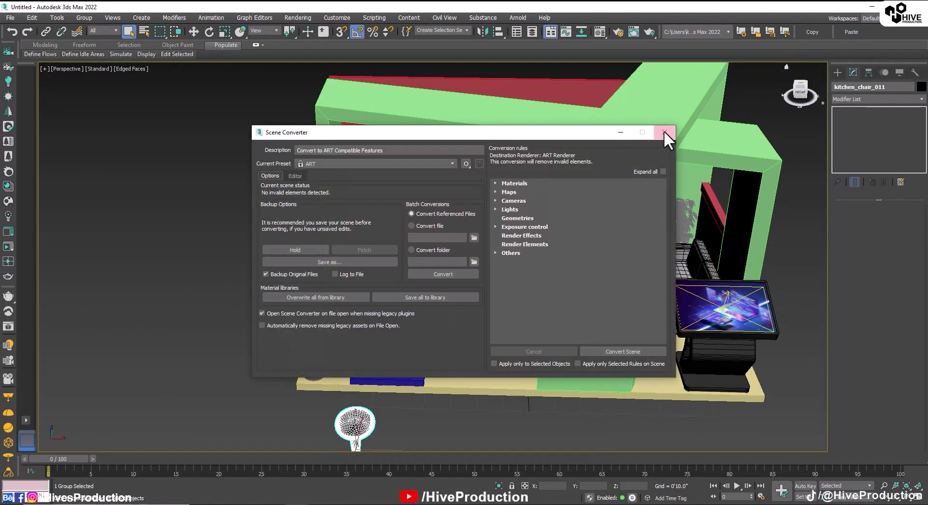
click(666, 130)
Step: Move the bar stool in the top view onto the slab, centred behind the blue counter
alt+middle_drag(393, 334, 390, 210)
key(t)
scroll(214, 226, down, 3)
key(w)
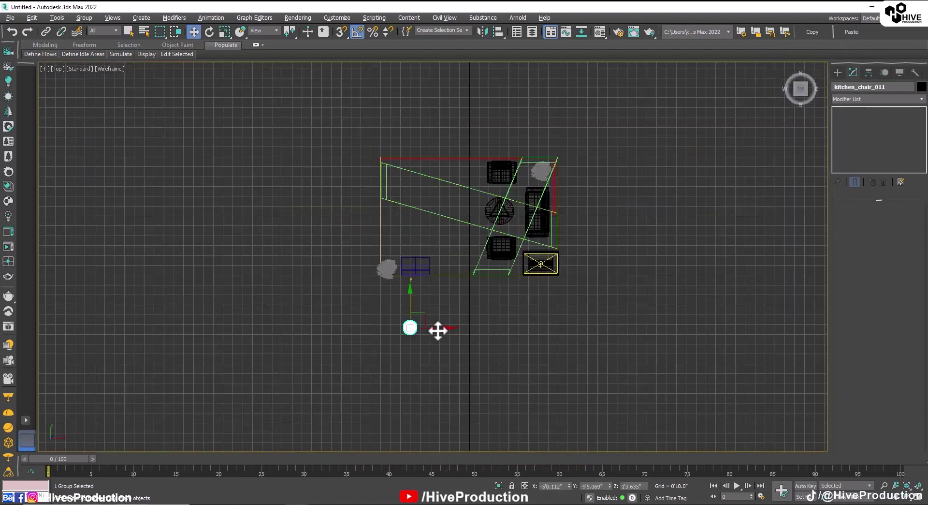
drag(411, 284, 411, 211)
scroll(407, 269, up, 10)
drag(378, 180, 378, 160)
drag(398, 175, 445, 174)
Step: Clone the bar stool to the back wall and repeat the copy along it to form a row of four stools
key(alt+w)
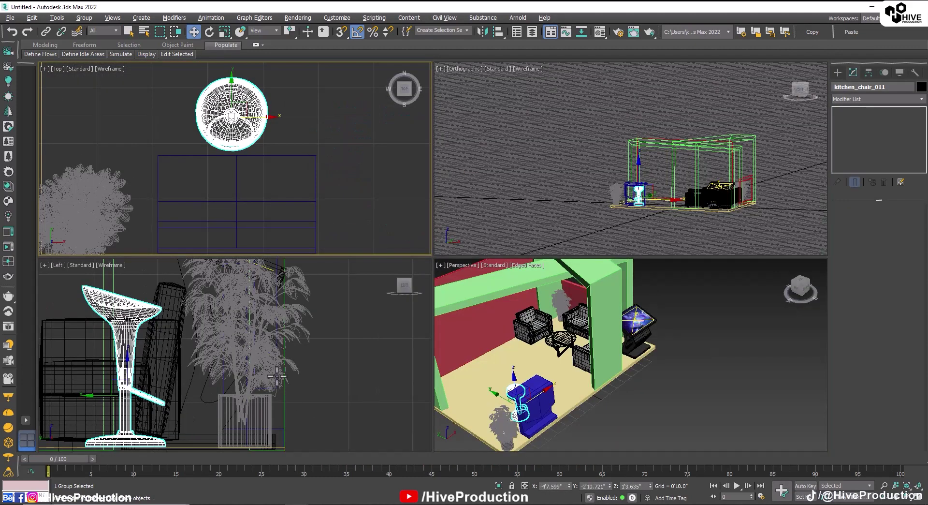
middle_drag(277, 376, 312, 341)
scroll(251, 112, down, 5)
mouse_move(260, 200)
shift+mouse_down()
mouse_move(269, 109)
mouse_move(269, 121)
mouse_move(282, 122)
mouse_move(271, 124)
shift+mouse_up()
click(461, 299)
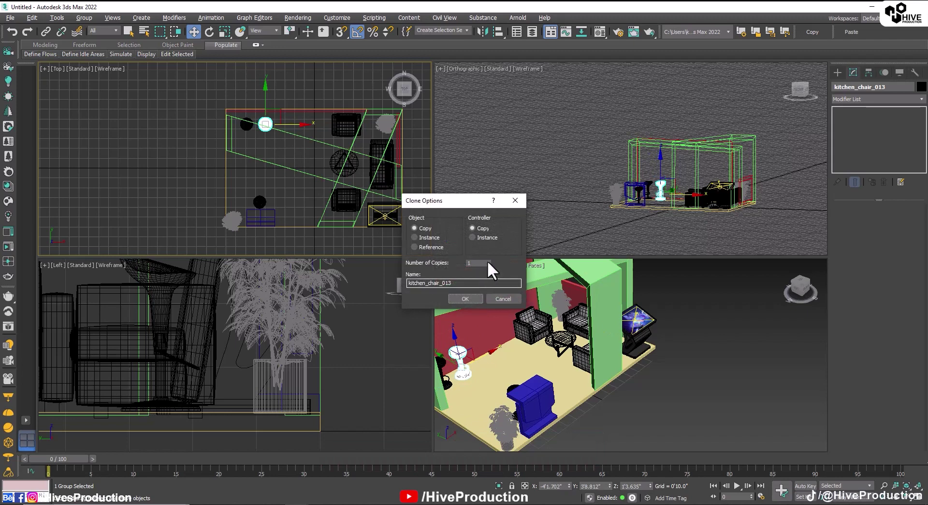
click(476, 300)
Step: Inspect the furnished stall from the front, including the row of stools along the back wall
click(649, 429)
scroll(649, 429, down, 5)
mouse_move(649, 429)
alt+middle_down()
mouse_move(556, 386)
mouse_move(609, 386)
alt+middle_up()
scroll(556, 377, up, 5)
scroll(610, 387, down, 2)
scroll(580, 372, up, 6)
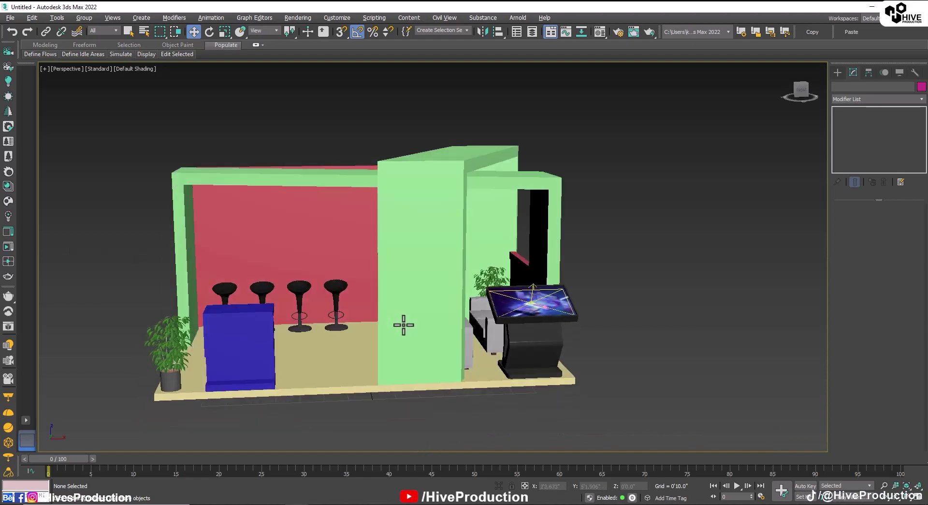
scroll(474, 315, down, 2)
scroll(497, 348, up, 6)
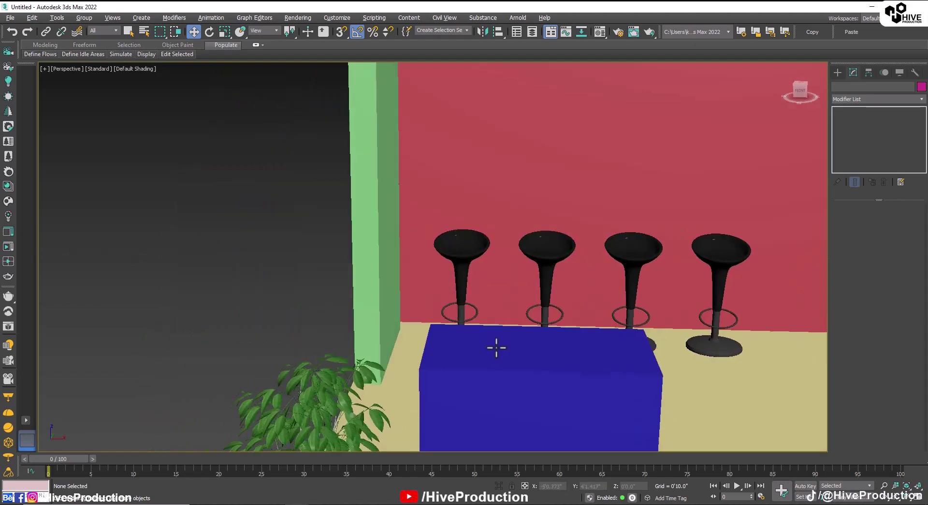
Step: Select the four stools along the back wall, excluding the wall itself, and nudge them together into place
middle_drag(497, 348, 476, 366)
click(519, 376)
ctrl+click(438, 338)
ctrl+click(374, 340)
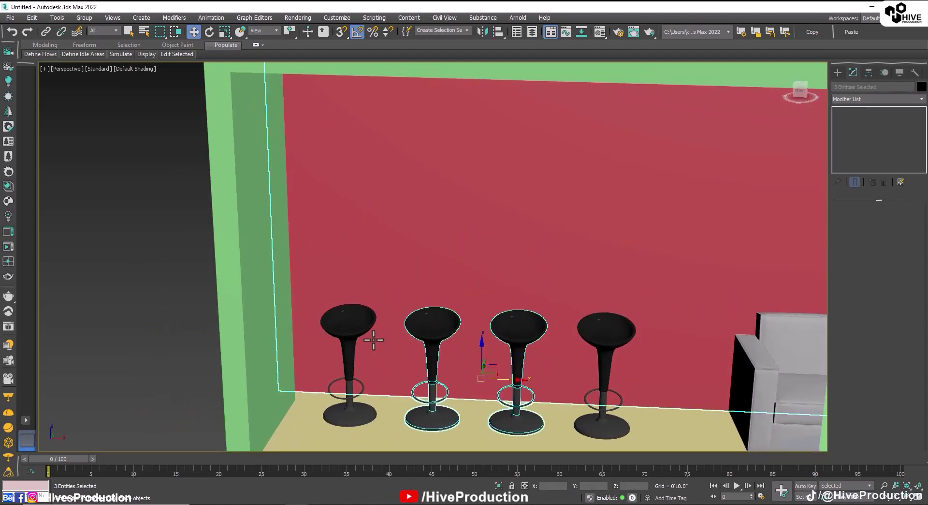
ctrl+click(578, 344)
alt+click(567, 272)
drag(469, 359, 473, 358)
click(530, 258)
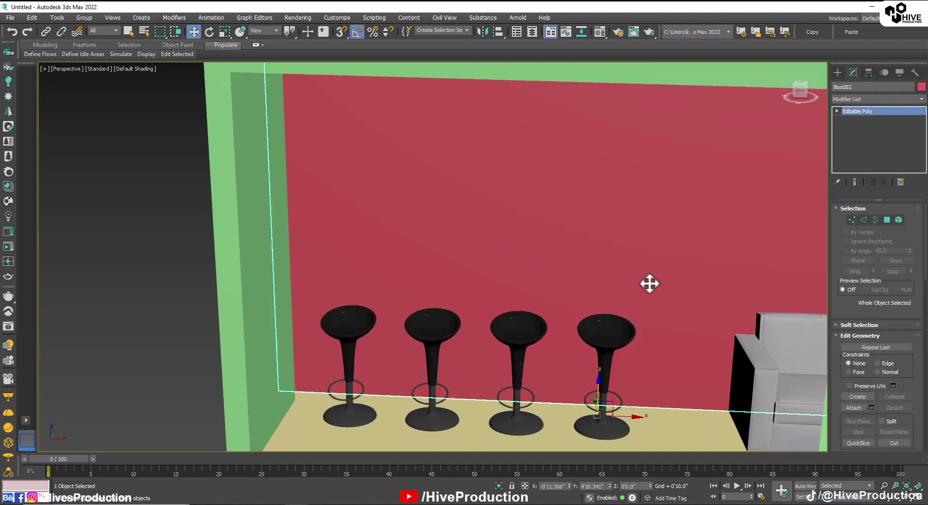
Step: Create a box in the front view as a wall panel, 4' long, 8' wide and 3" high
click(838, 72)
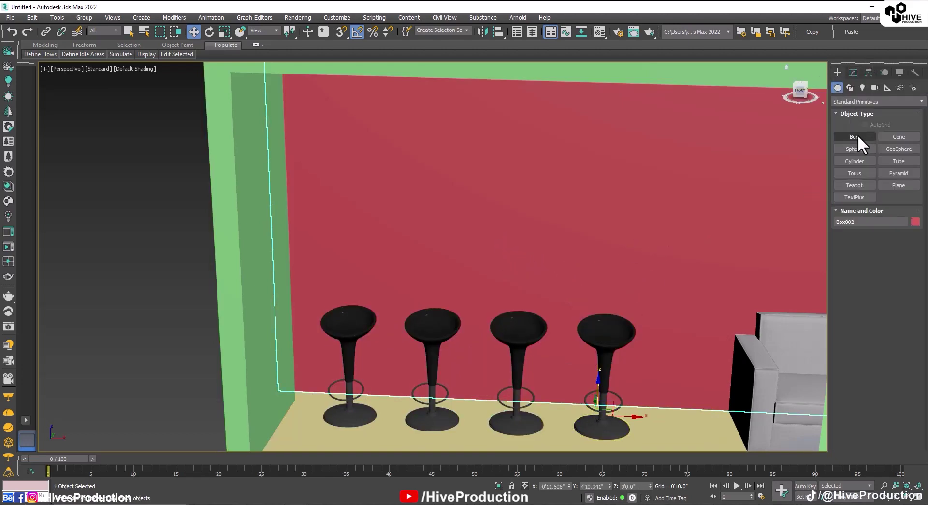
click(858, 137)
key(alt+w)
middle_click(643, 169)
key(f)
middle_drag(643, 170, 592, 145)
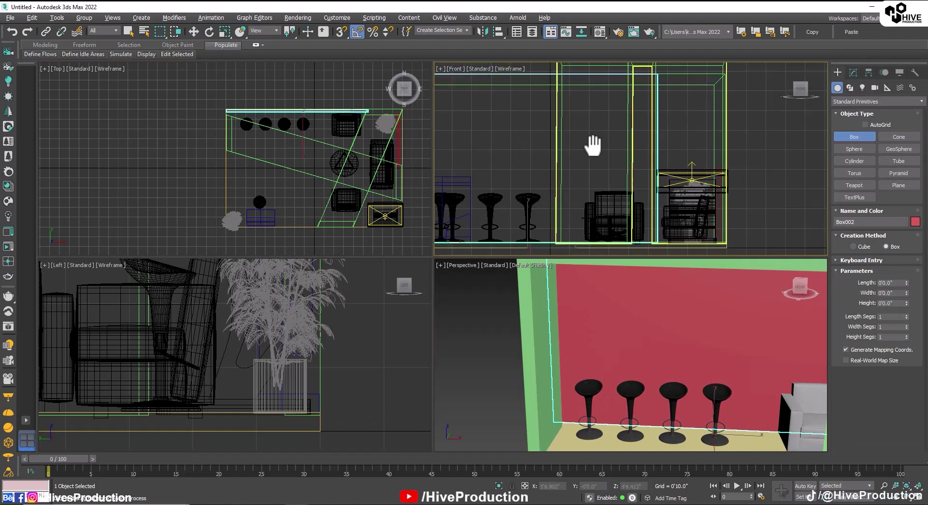
scroll(593, 145, down, 3)
drag(560, 106, 695, 177)
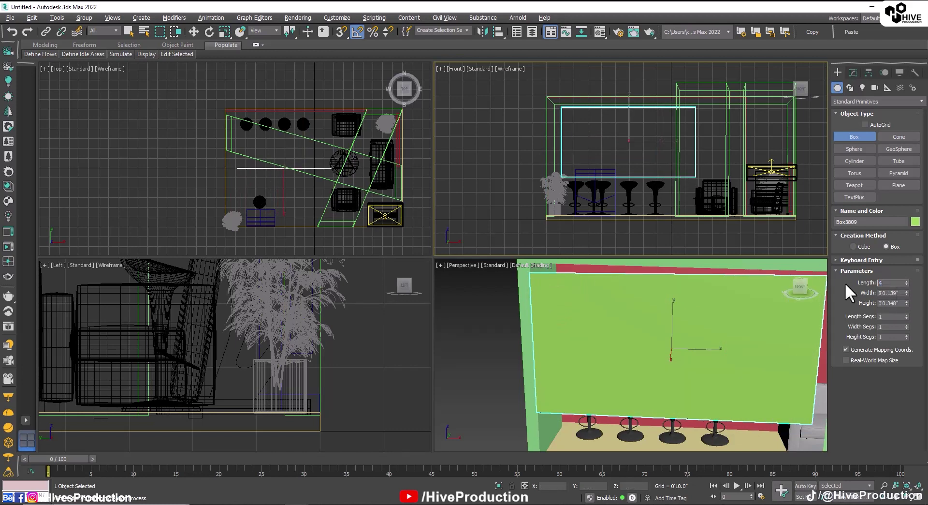
key(Tab)
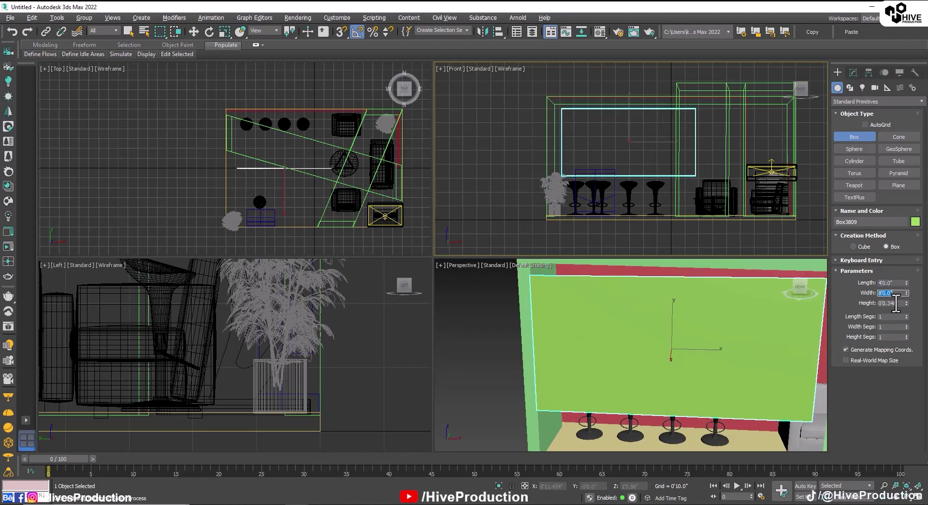
text(0'3)
key(Return)
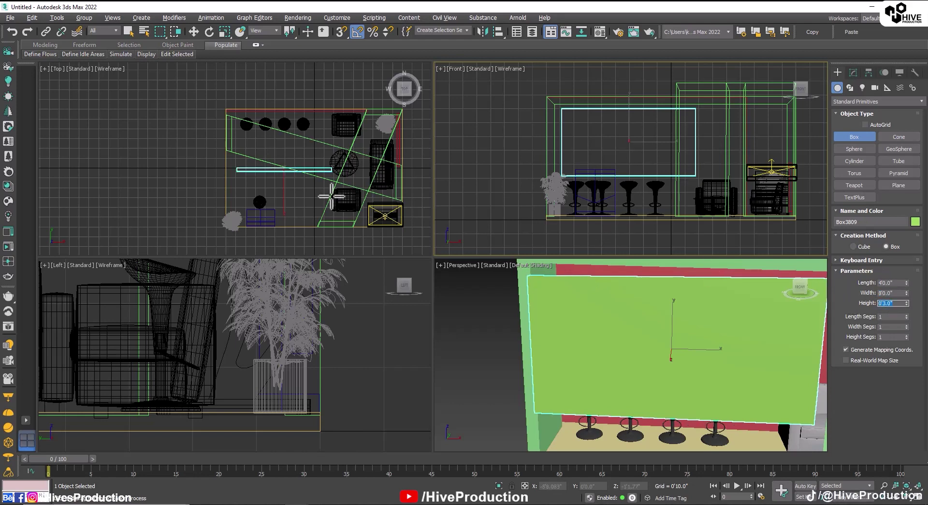
Step: Move the new panel in the top view back against the red wall, behind the row of bar stools
right_click(290, 155)
drag(285, 148, 273, 92)
scroll(277, 96, up, 3)
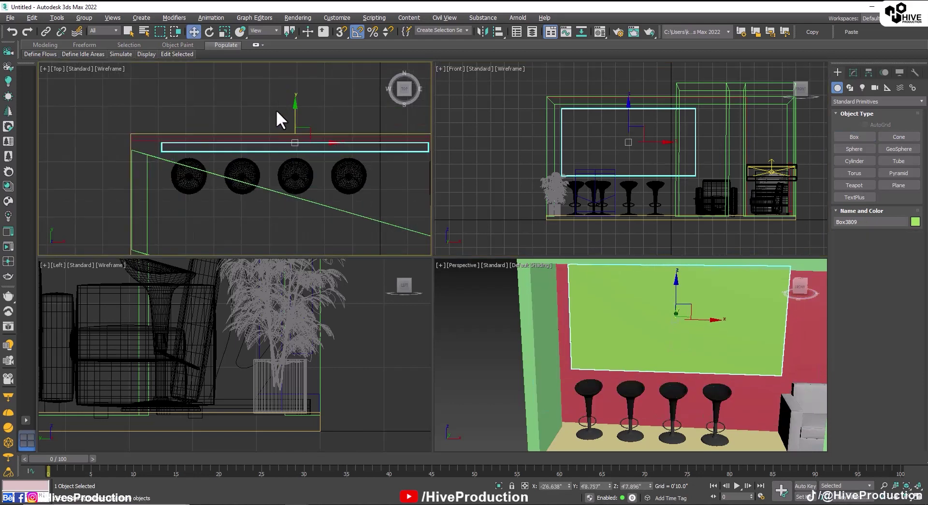
drag(295, 125, 294, 121)
Step: Convert the wall panel above the bar stools to an Editable Poly
alt+middle_drag(677, 361, 628, 382)
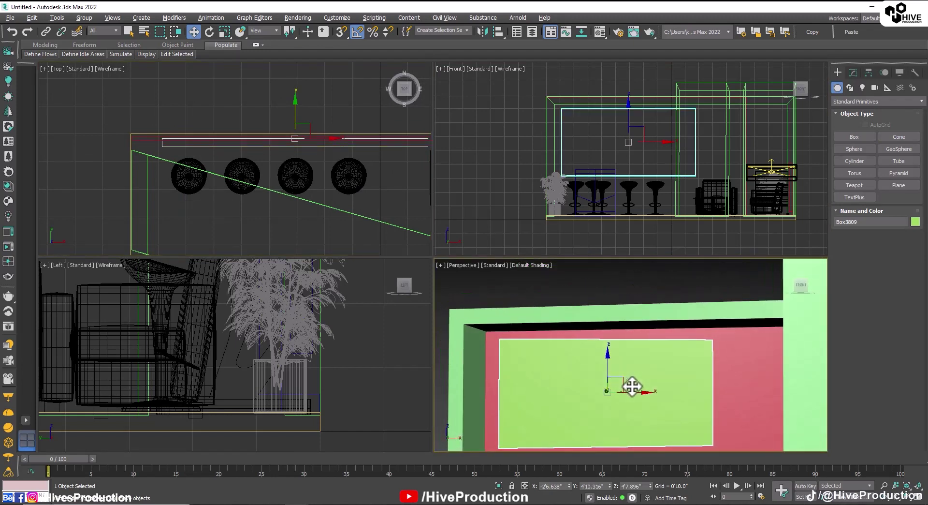
key(alt+w)
alt+middle_drag(364, 388, 436, 274)
right_click(436, 274)
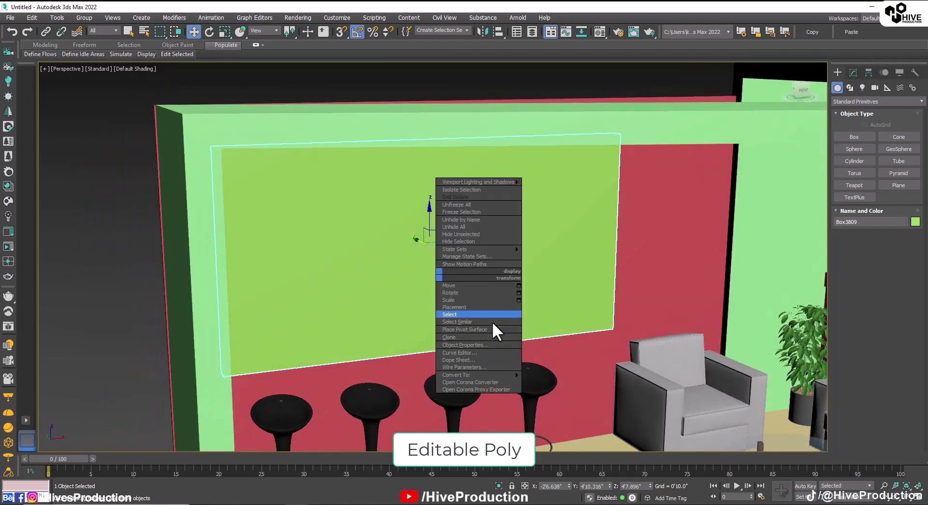
click(559, 381)
Step: Inset the wall panel's front face to leave a thin border and extrude the inner face slightly inward
click(887, 220)
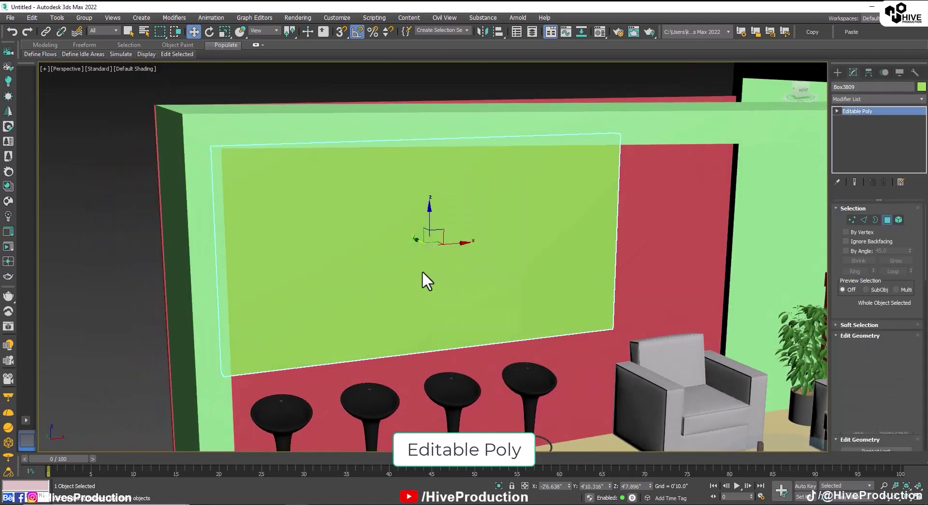
click(425, 280)
key(z)
click(891, 370)
drag(600, 241, 582, 219)
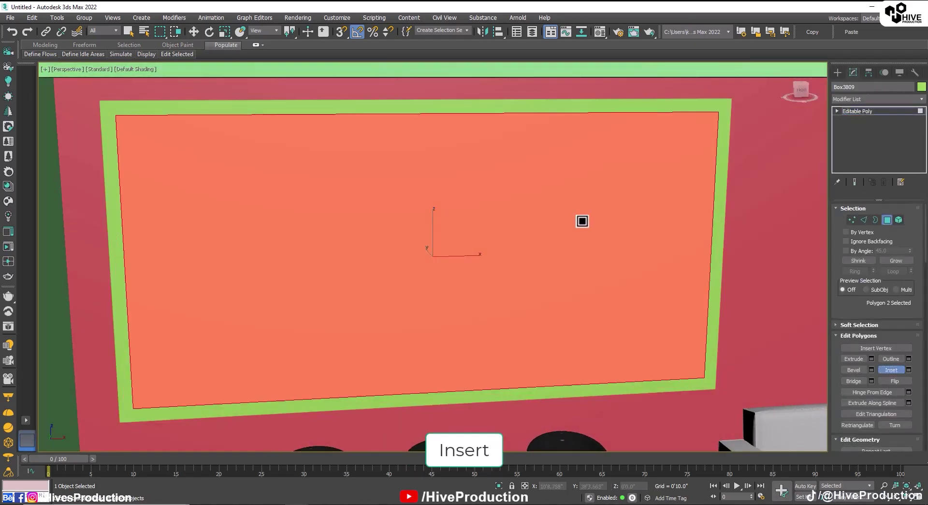
click(854, 359)
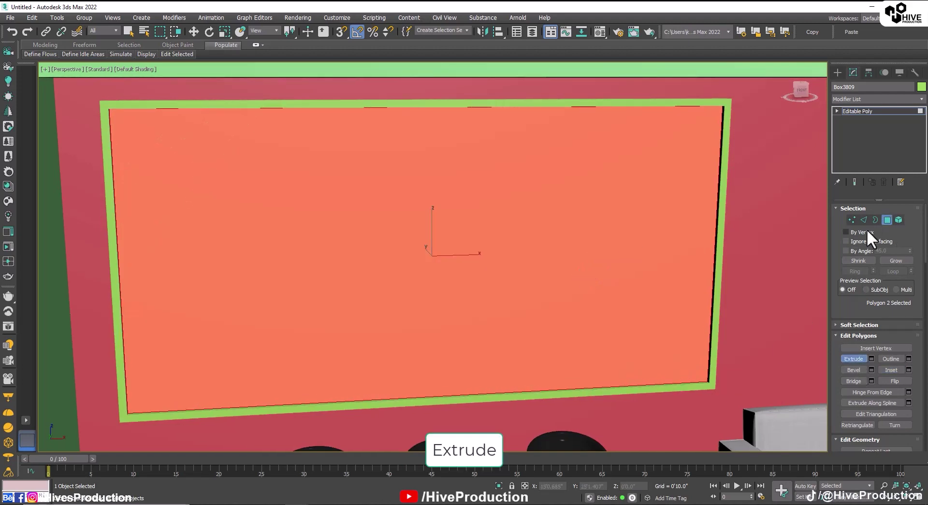
click(887, 219)
Step: Tighten the spacing of the four bar stools and centre the row beneath the wall panel
scroll(655, 261, down, 5)
alt+middle_drag(657, 304, 627, 310)
click(515, 348)
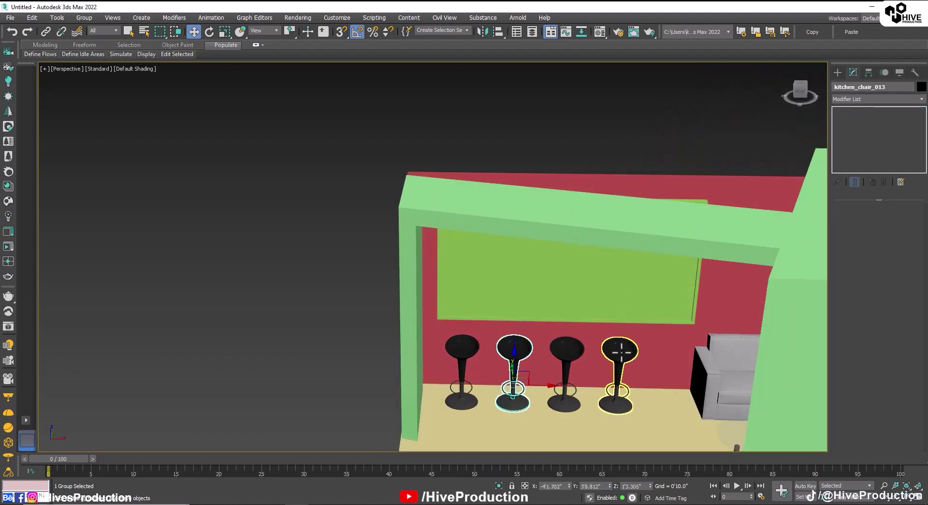
ctrl+click(621, 352)
ctrl+click(567, 350)
ctrl+click(463, 352)
mouse_move(555, 386)
mouse_down()
mouse_move(569, 385)
mouse_move(537, 385)
mouse_up()
ctrl+click(631, 366)
ctrl+click(586, 351)
ctrl+click(552, 351)
key(alt+w)
key(alt+w)
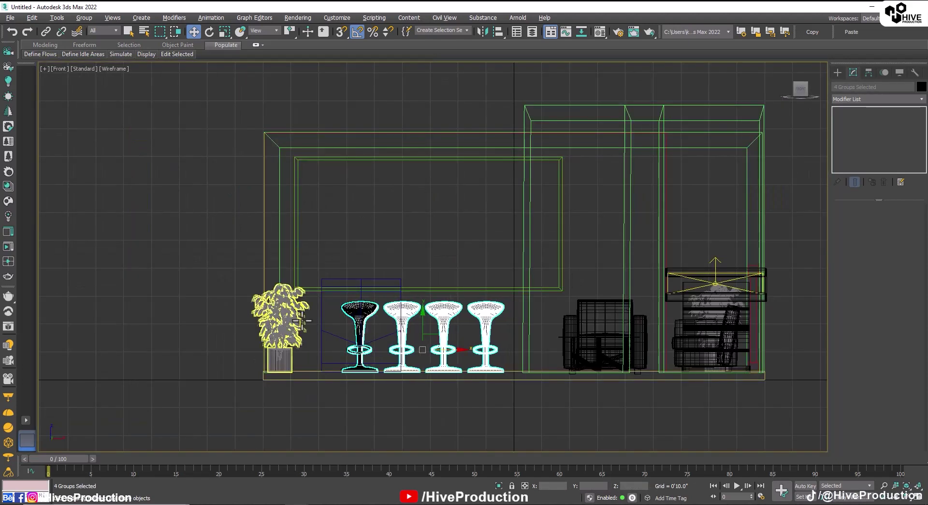
Step: Clone the potted plant beside the counter to the slab's back-left corner as a copy
click(280, 328)
key(alt+w)
key(alt+w)
scroll(319, 137, down, 5)
shift+drag(306, 285, 306, 146)
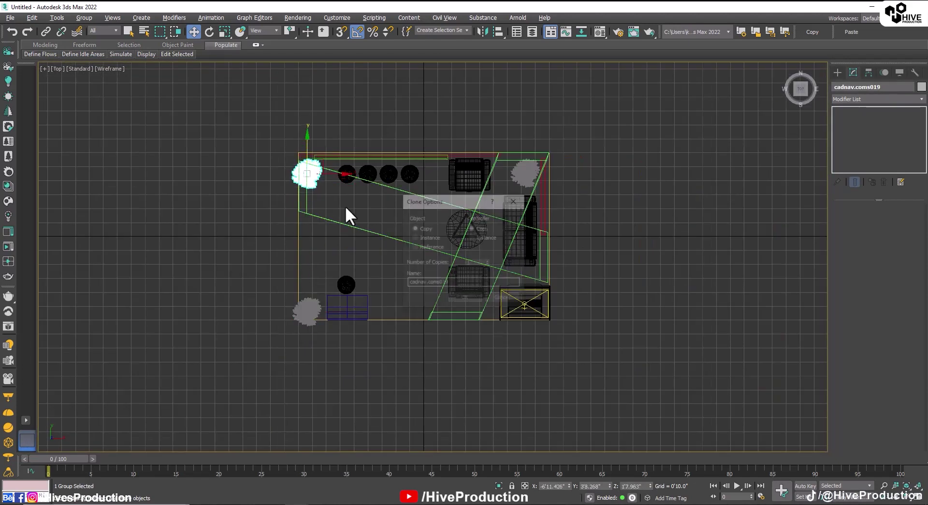
key(Return)
Step: Nudge the corner plant inward and place another copy at the other end of the stool row, beside the armchair
scroll(413, 277, up, 4)
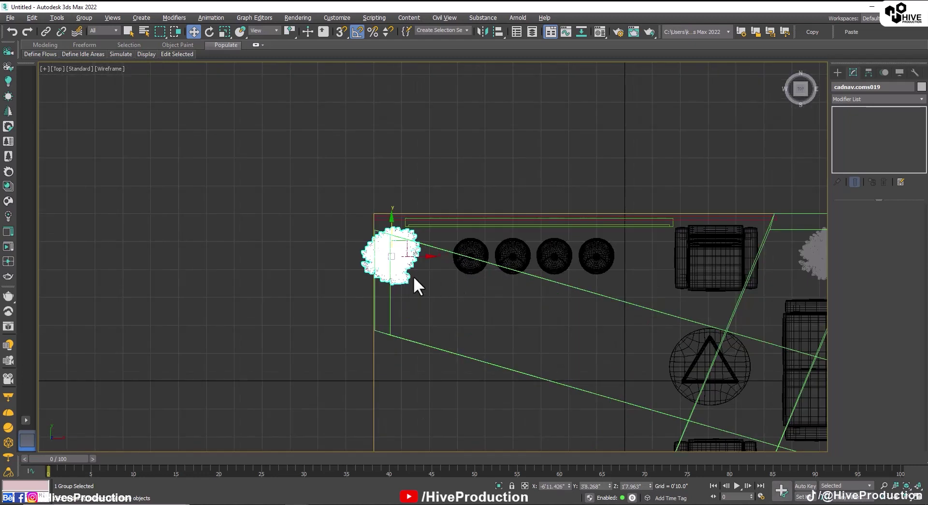
mouse_move(426, 261)
mouse_down()
mouse_move(437, 250)
mouse_move(451, 263)
mouse_move(654, 243)
mouse_up()
click(466, 302)
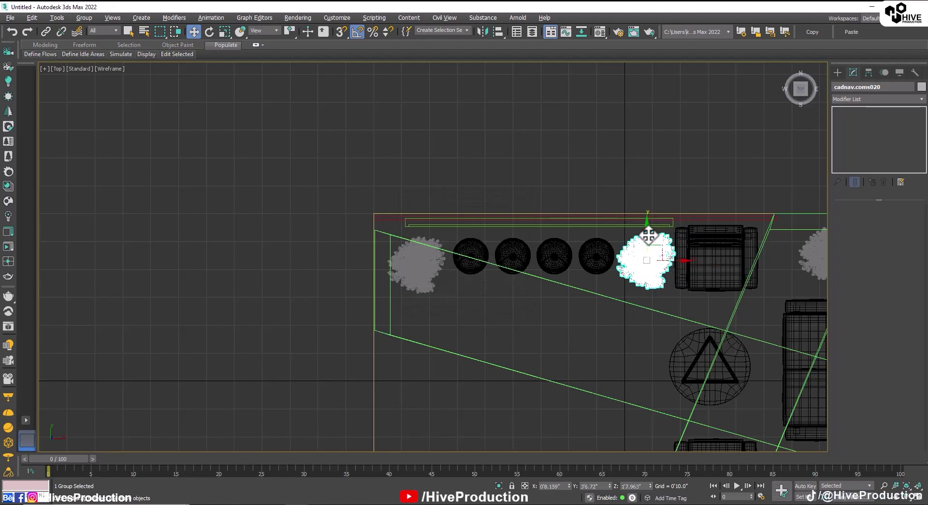
key(alt+w)
right_click(660, 309)
key(alt+w)
middle_drag(670, 341, 479, 234)
mouse_move(479, 234)
alt+middle_down()
mouse_move(547, 316)
mouse_move(641, 352)
mouse_move(622, 360)
alt+middle_up()
scroll(547, 316, down, 3)
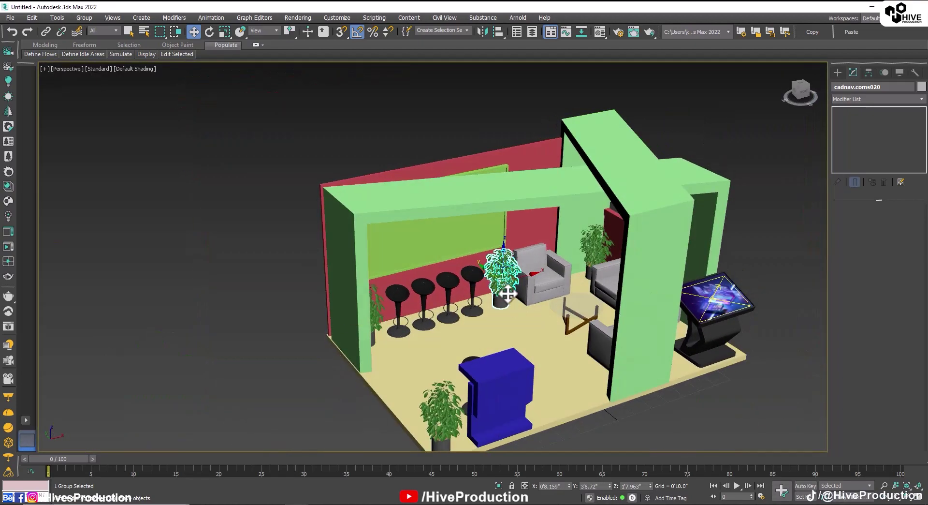
Step: Shift the armchair on the back wall slightly away from the neighbouring plant
click(549, 285)
scroll(551, 290, up, 5)
drag(596, 339, 610, 340)
middle_drag(479, 332, 495, 280)
scroll(493, 285, down, 4)
alt+middle_drag(464, 319, 455, 281)
Step: Delete the potted plant at the slab's front corner beside the blue counter
click(471, 324)
alt+middle_drag(471, 325, 551, 365)
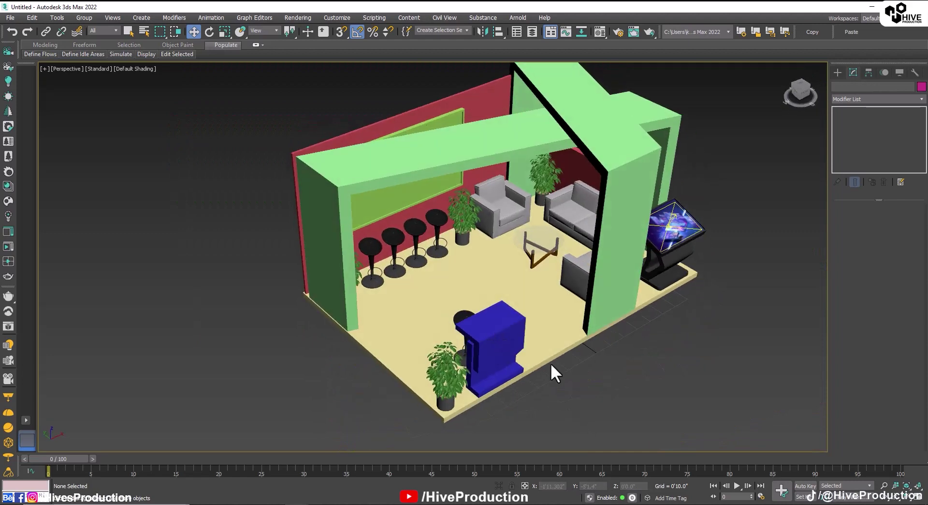
click(450, 379)
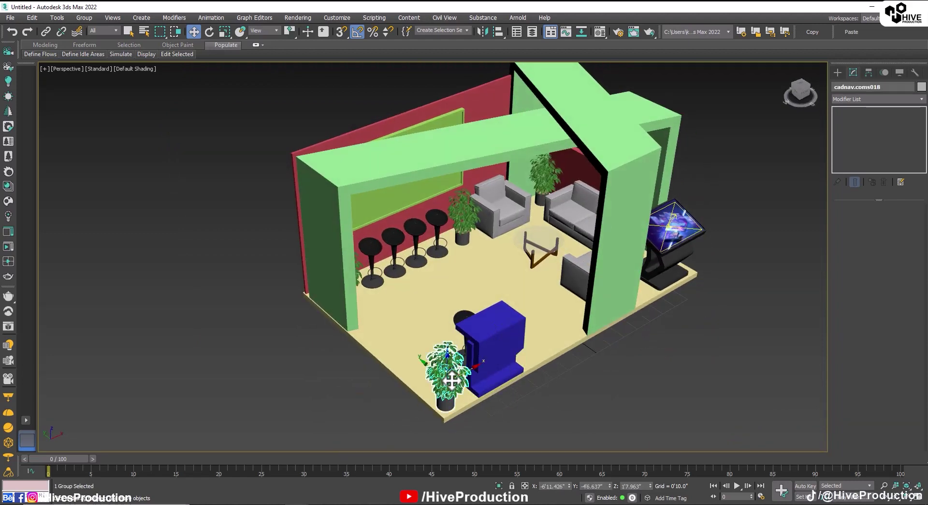
key(Delete)
Step: Draw a narrow box in the top view beside the blue counter, about 1'11" by 5.5" and 5" high
click(837, 72)
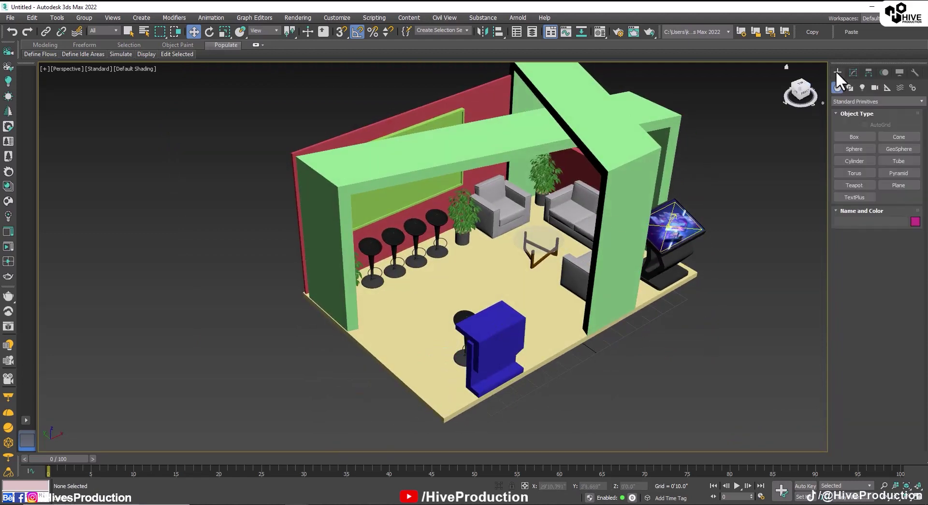
click(852, 139)
key(alt+w)
middle_drag(235, 222, 278, 138)
scroll(278, 138, down, 3)
drag(260, 166, 266, 189)
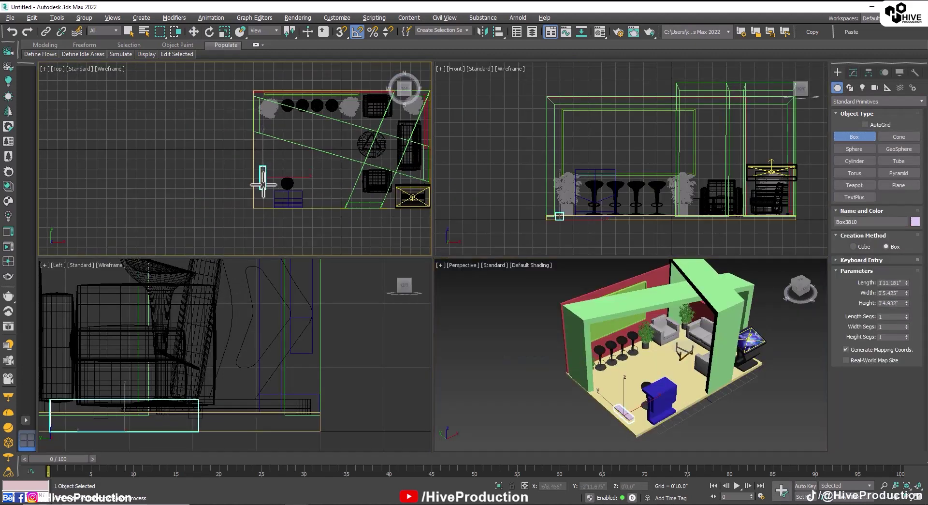
Step: Set the new box's length to 2'6" and its height to 6' to form a standing panel
double_click(900, 282)
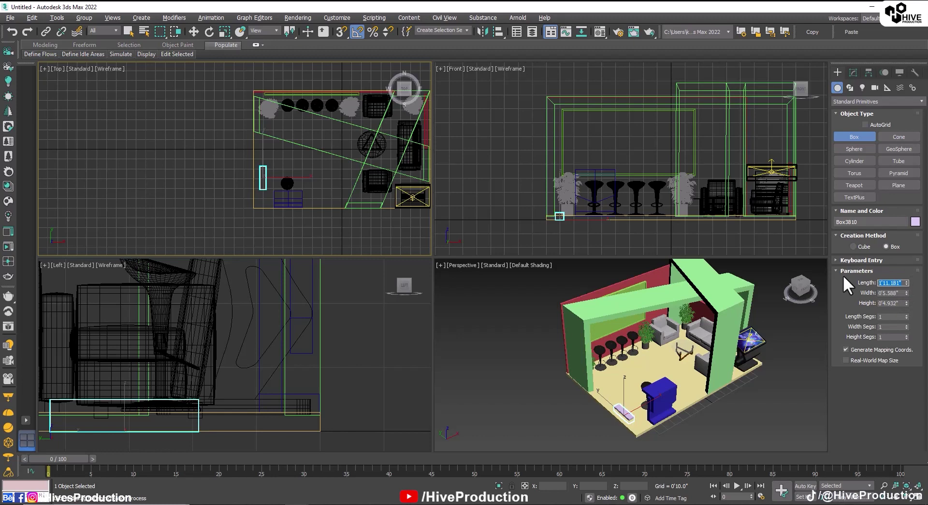
text(2'3)
key(Return)
key(Tab)
key(Tab)
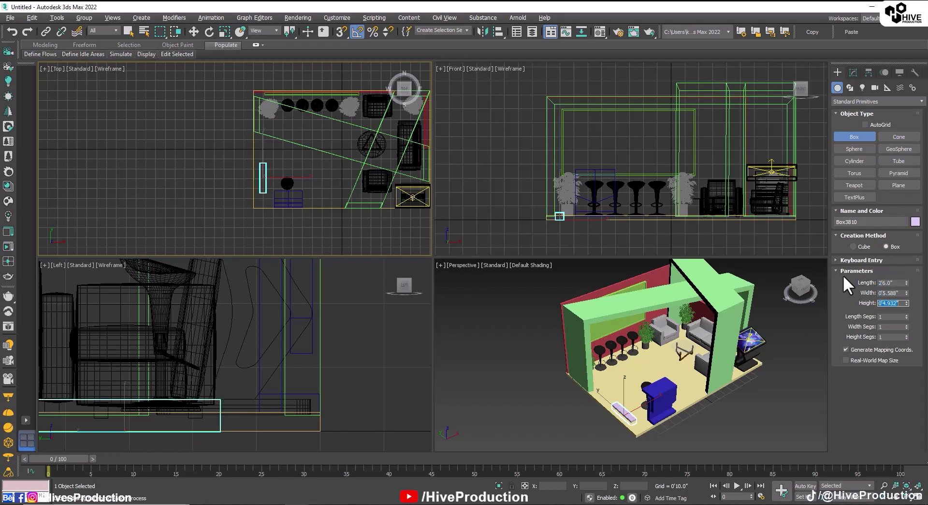
text(6')
key(Return)
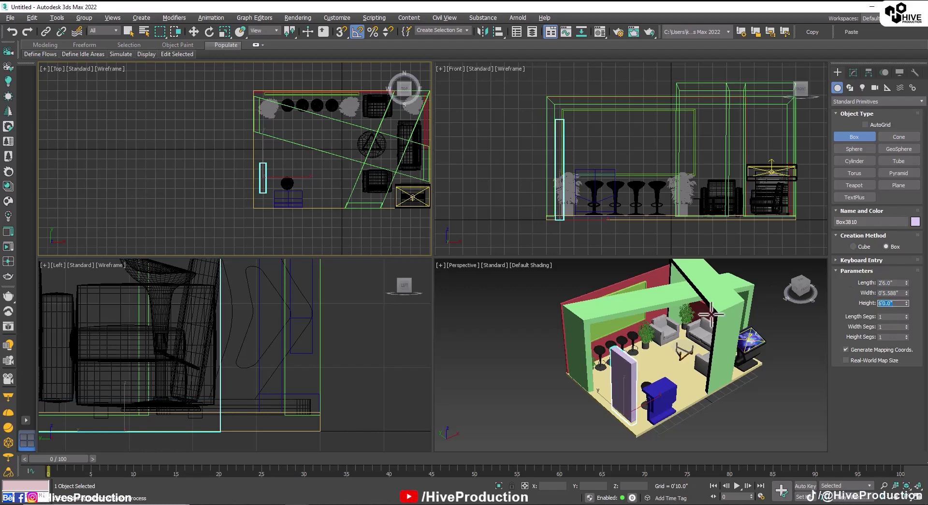
Step: Set the standing panel's width to 3"
alt+middle_drag(570, 420, 600, 387)
key(alt+w)
scroll(479, 382, up, 4)
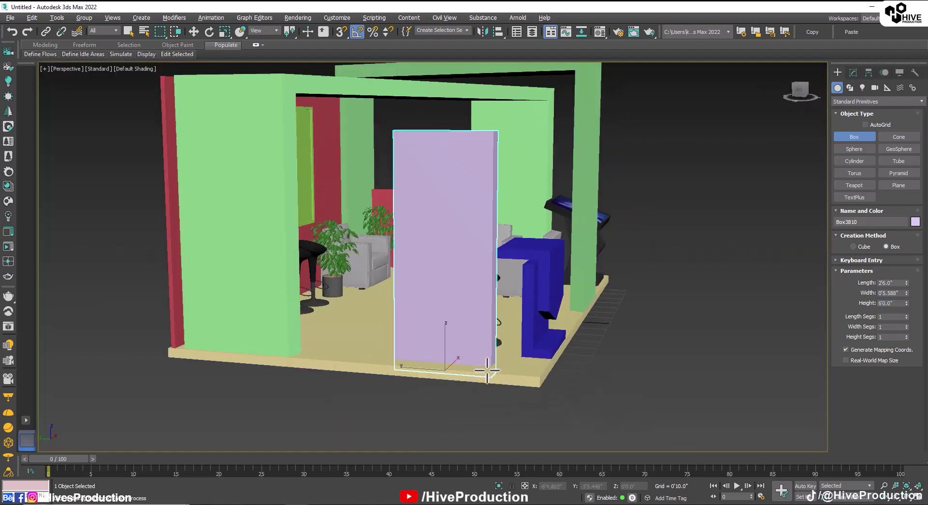
key(w)
alt+middle_drag(447, 334, 438, 382)
click(853, 73)
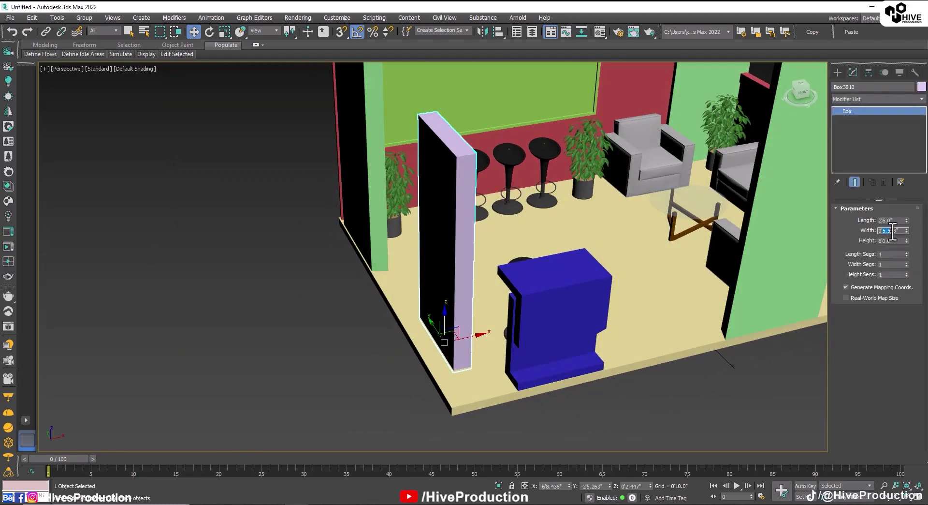
key(Return)
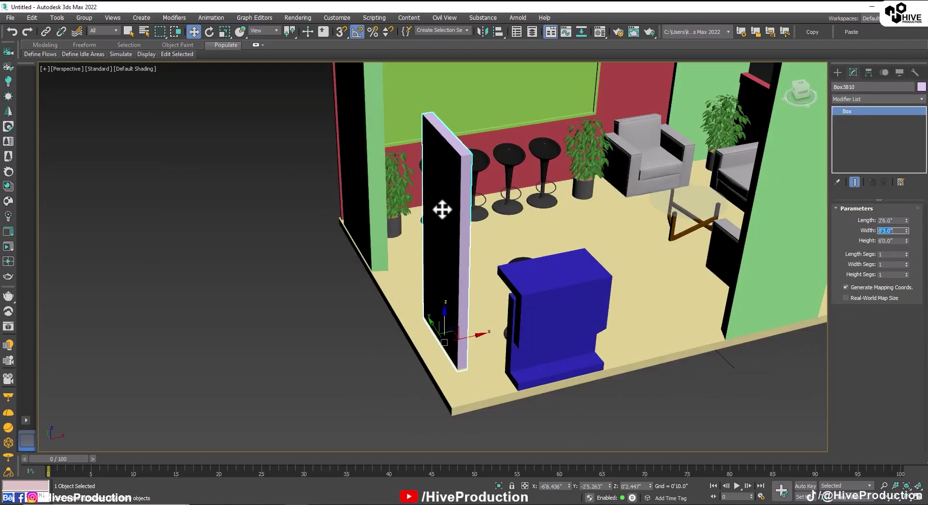
Step: Draw a base box around the standing panel in the top view, about 2'11" by 8.4", with a height of 3"
alt+middle_drag(437, 266, 482, 245)
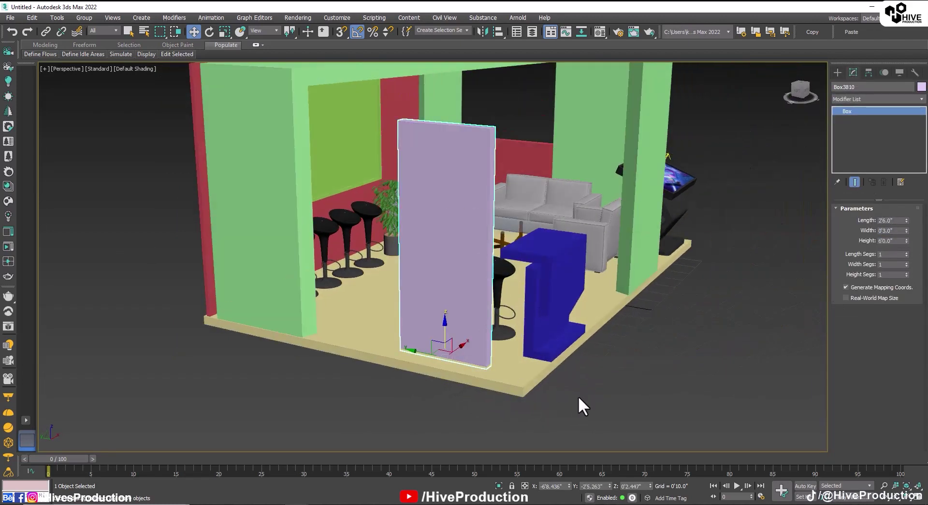
click(837, 73)
click(854, 137)
key(t)
scroll(452, 298, up, 3)
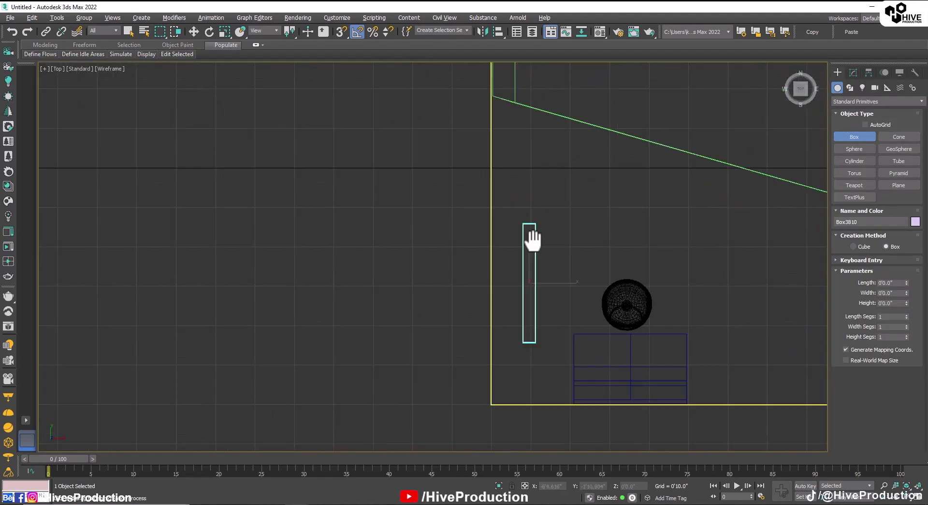
middle_drag(533, 240, 531, 241)
scroll(531, 240, up, 2)
drag(478, 164, 529, 274)
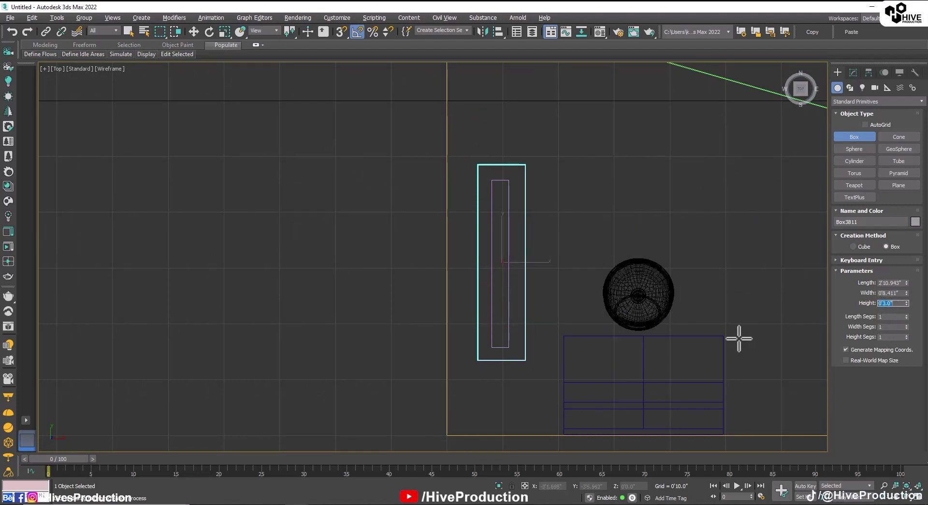
Step: Select the standing panel together with its grey base and raise both about 2.7" onto the slab
key(w)
key(alt+w)
middle_click(653, 404)
key(alt+w)
scroll(454, 371, up, 5)
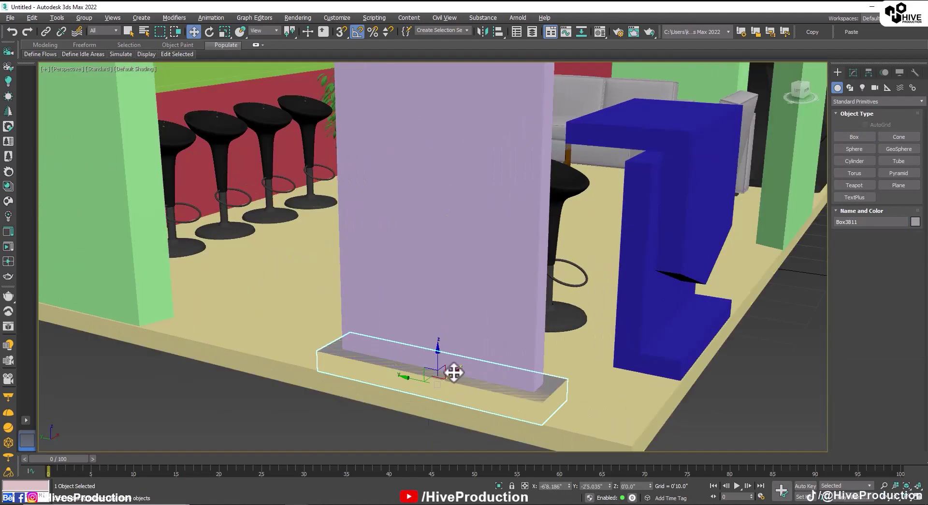
ctrl+click(434, 282)
drag(439, 227, 424, 207)
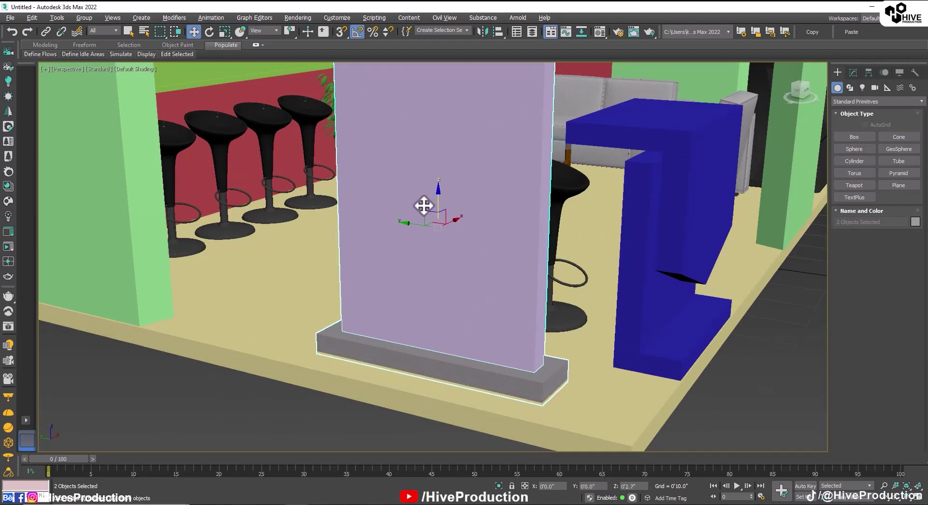
Step: Move the standing panel and its base together outward to the slab's side edge, close to the front corner
click(463, 249)
alt+middle_drag(515, 370, 457, 373)
ctrl+click(494, 396)
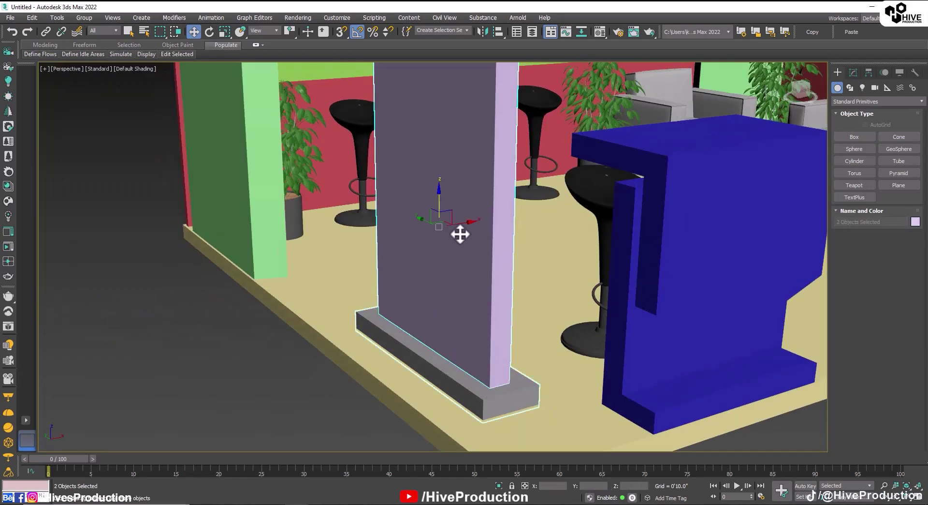
drag(457, 224, 423, 224)
scroll(441, 294, down, 3)
alt+middle_drag(441, 293, 489, 321)
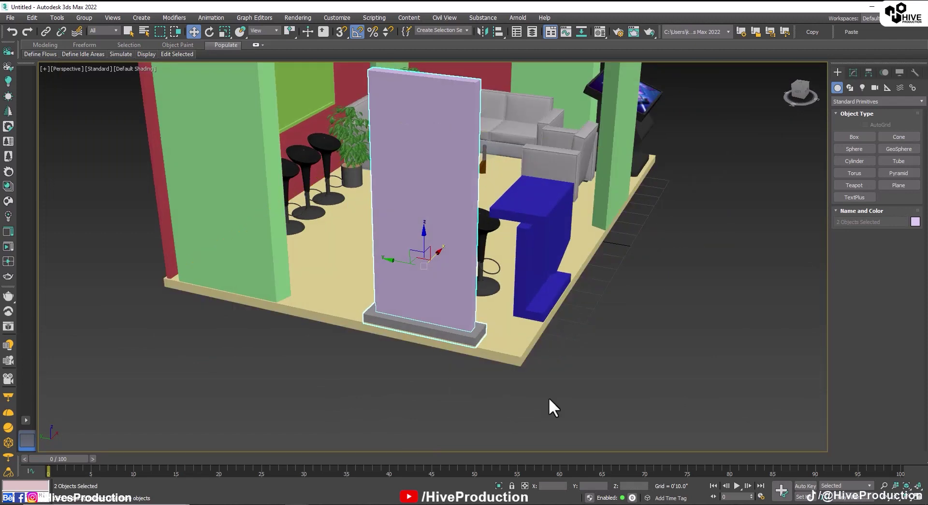
drag(403, 264, 437, 275)
alt+middle_drag(437, 275, 536, 414)
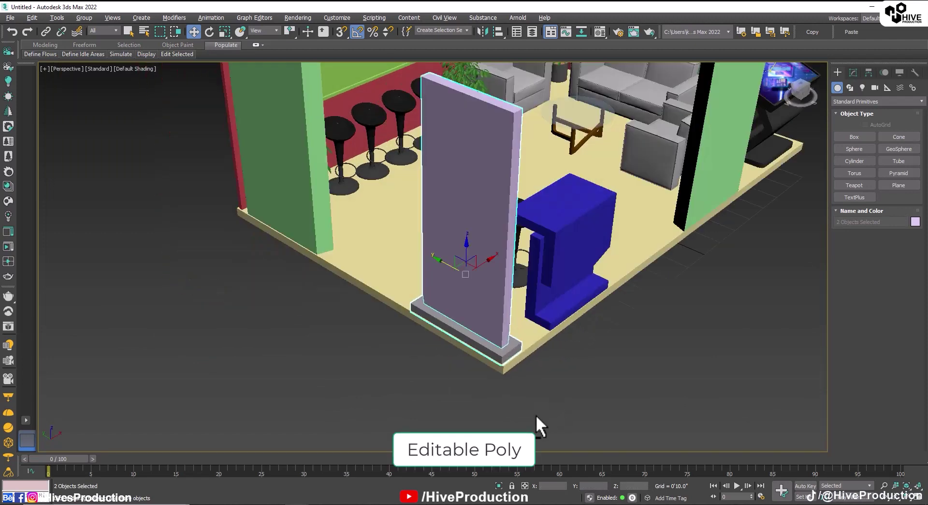
Step: Convert the standing panel's grey base to Editable Poly and select its four vertical corner edges
scroll(536, 414, up, 5)
click(452, 253)
right_click(452, 252)
click(551, 356)
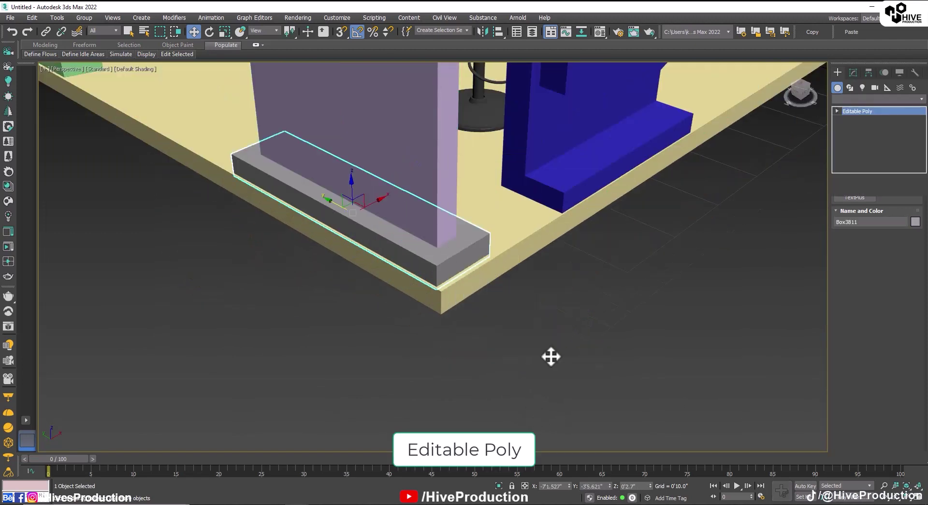
key(2)
click(437, 277)
ctrl+click(489, 240)
alt+middle_drag(382, 283, 214, 459)
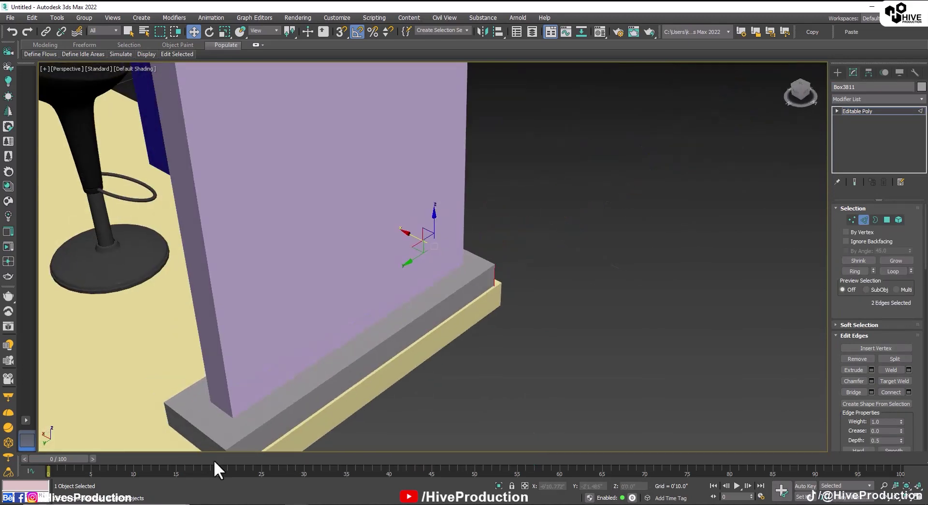
middle_drag(241, 428, 307, 335)
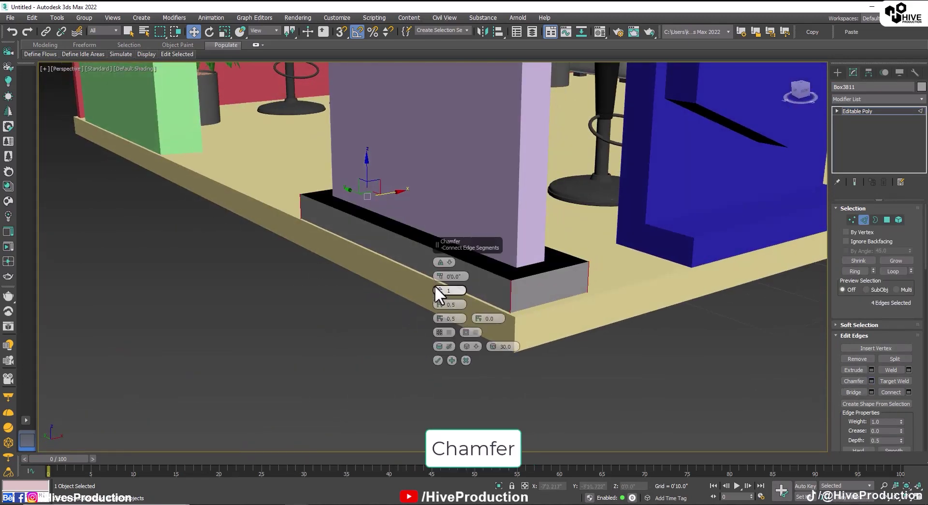
Step: Chamfer the grey base's four vertical corner edges by about 1.3"
drag(438, 274, 433, 260)
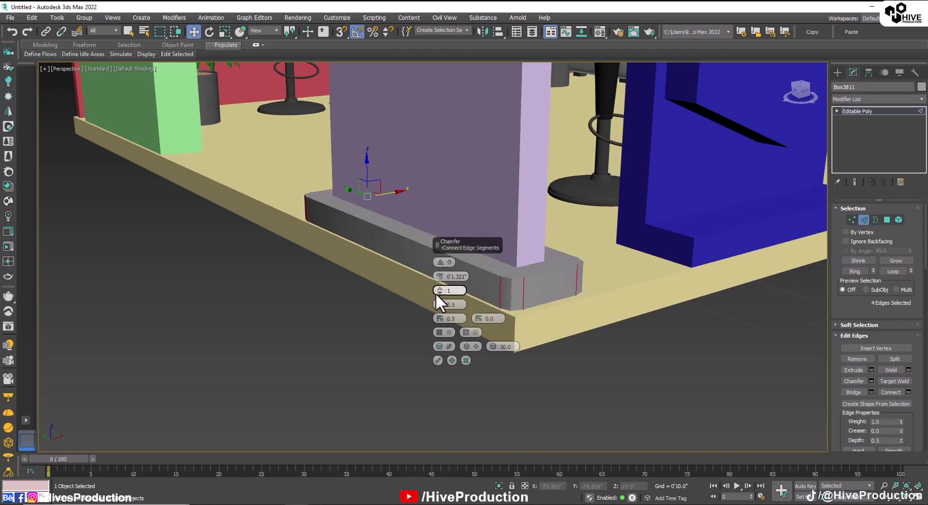
click(437, 293)
click(438, 360)
alt+middle_drag(437, 360, 726, 285)
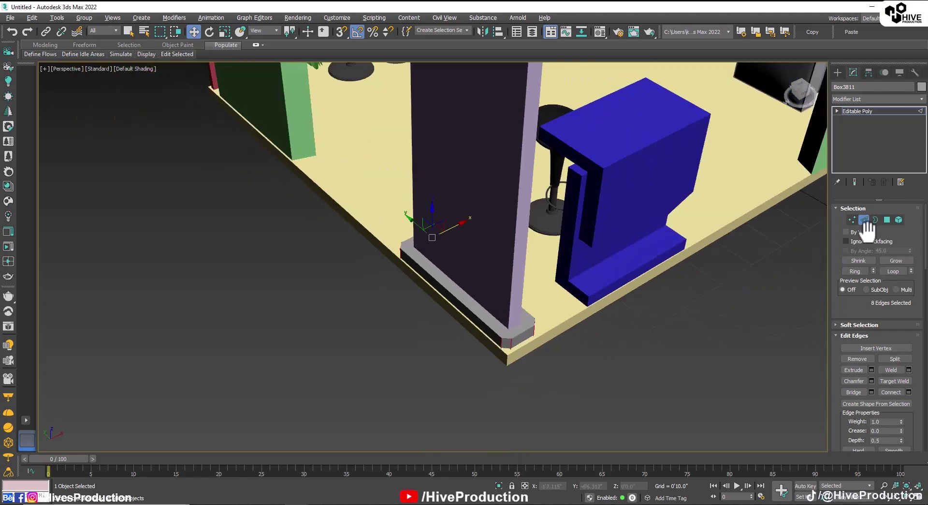
Step: Convert the standing panel to Editable Poly and select its four vertical edges
scroll(725, 284, down, 5)
middle_drag(430, 181, 596, 278)
click(478, 290)
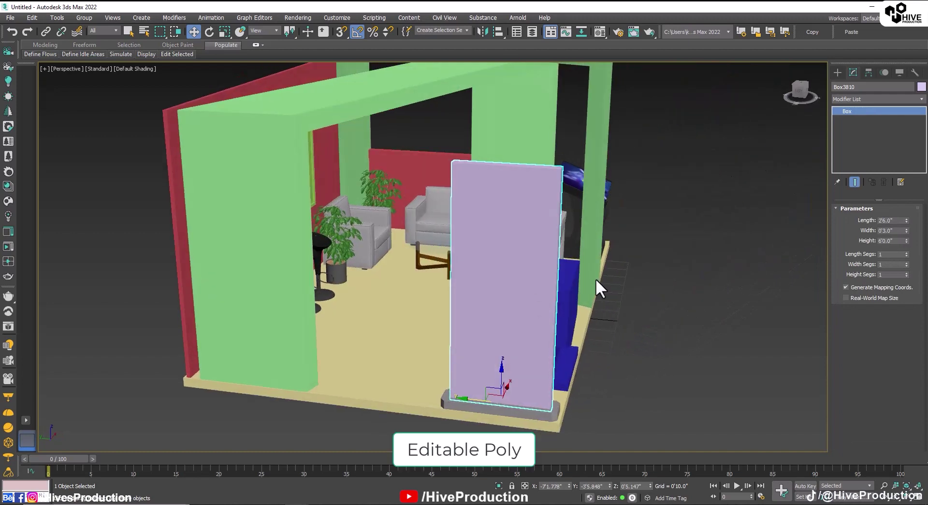
right_click(529, 287)
mouse_move(570, 387)
click(663, 392)
click(864, 220)
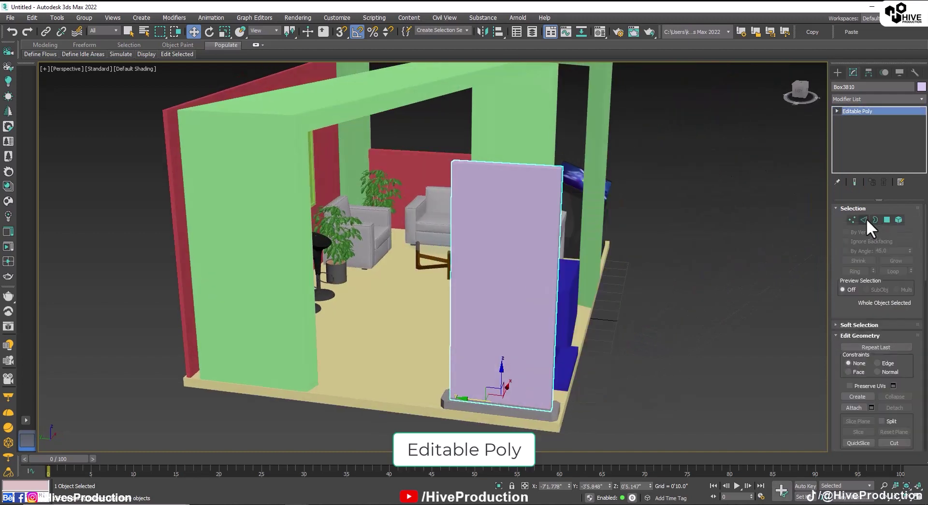
drag(637, 318, 367, 277)
Step: Connect the standing panel's vertical edges with two horizontal loops, one near the top and one a little below mid-height
click(891, 392)
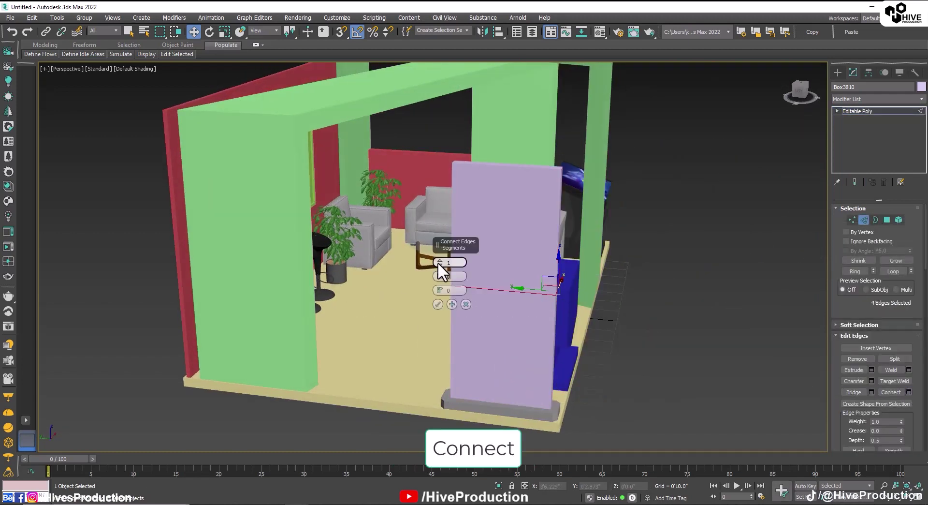
click(439, 261)
drag(440, 275, 428, 222)
drag(443, 289, 435, 240)
drag(437, 271, 434, 256)
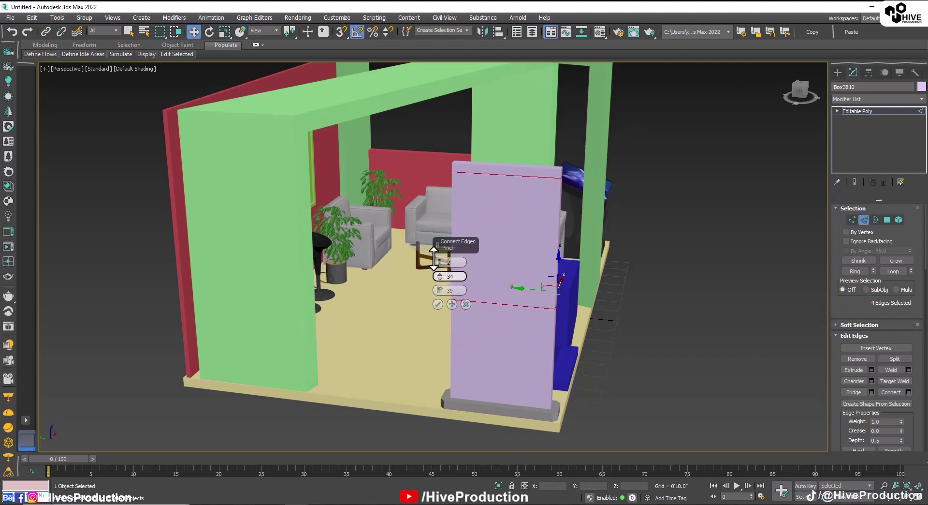
drag(439, 291, 437, 307)
click(437, 305)
Step: Add two vertical edge loops close to the standing panel's sides with Ring and Connect, slide 0, and display edged faces
click(505, 165)
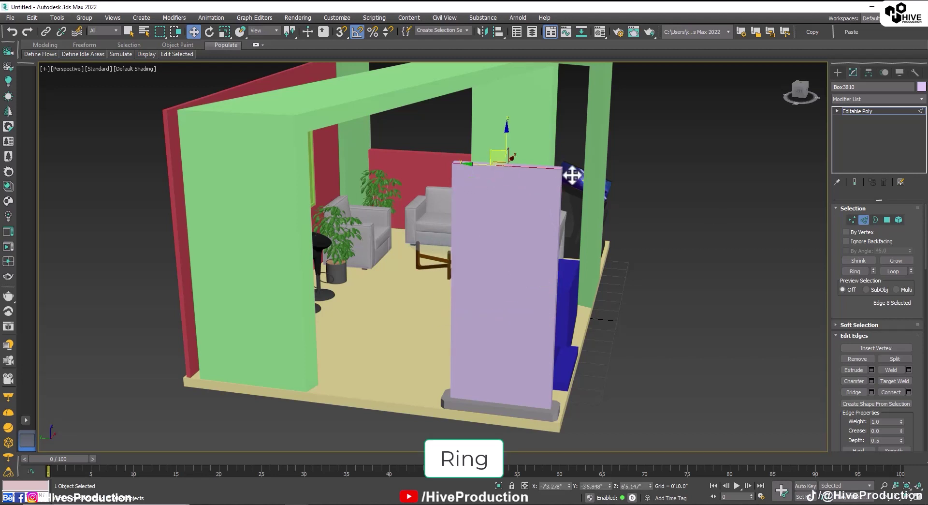
click(849, 271)
click(909, 391)
right_click(438, 289)
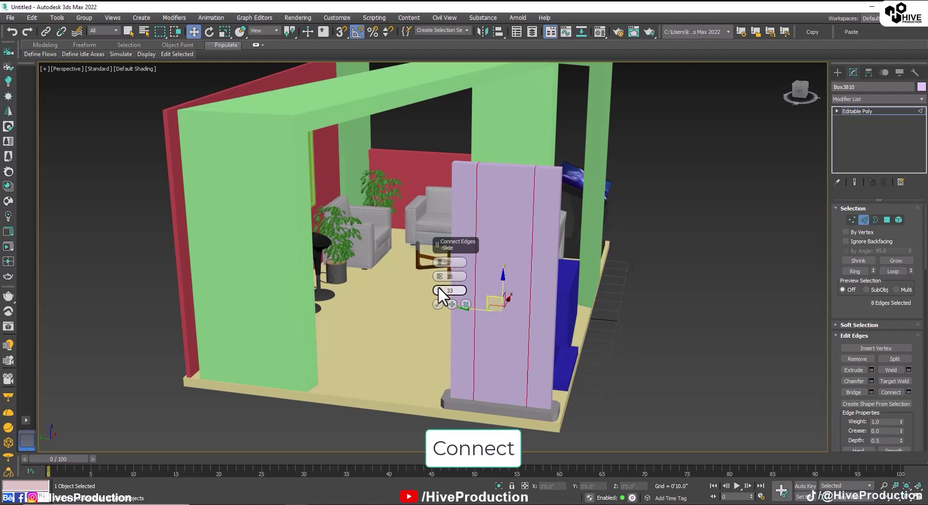
right_click(438, 275)
mouse_move(437, 275)
mouse_down()
mouse_move(414, 207)
mouse_move(408, 141)
mouse_up()
key(F4)
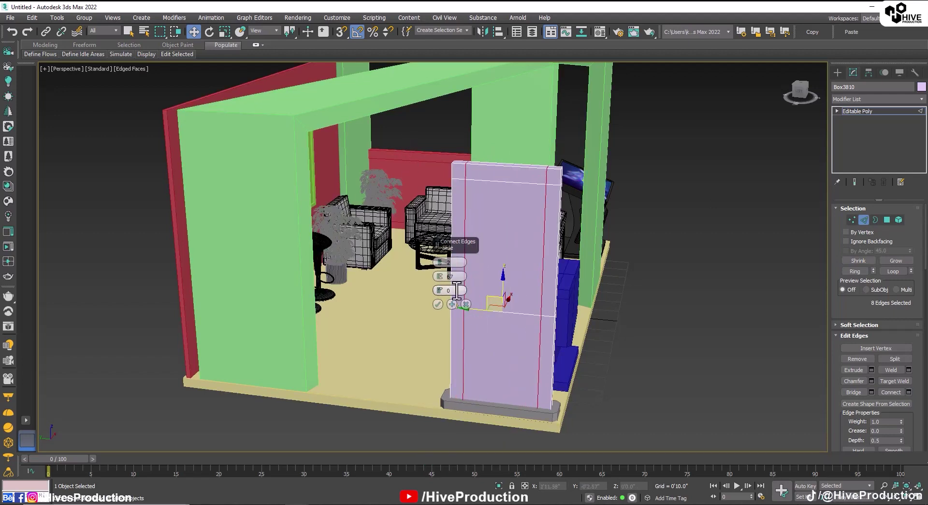
click(438, 303)
alt+middle_drag(492, 355, 633, 303)
key(1)
drag(504, 290, 507, 298)
click(852, 220)
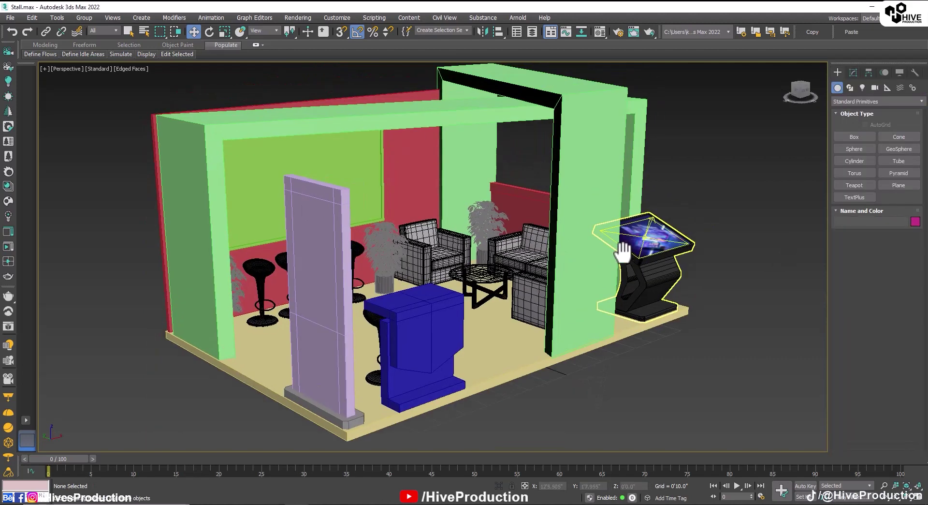
Step: Connect the edge ring of the taller front-to-back green frame with two segments and a pinch of about -28
scroll(604, 180, down, 3)
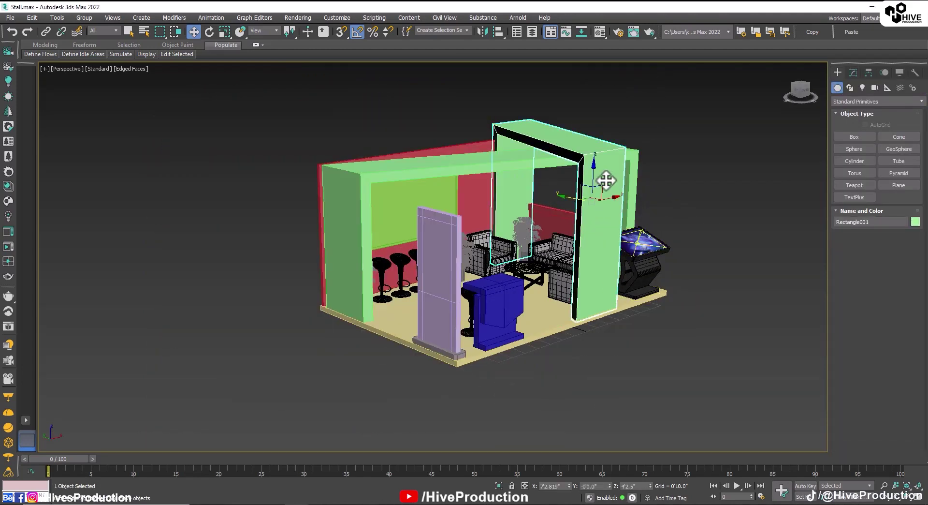
scroll(590, 196, up, 6)
click(852, 76)
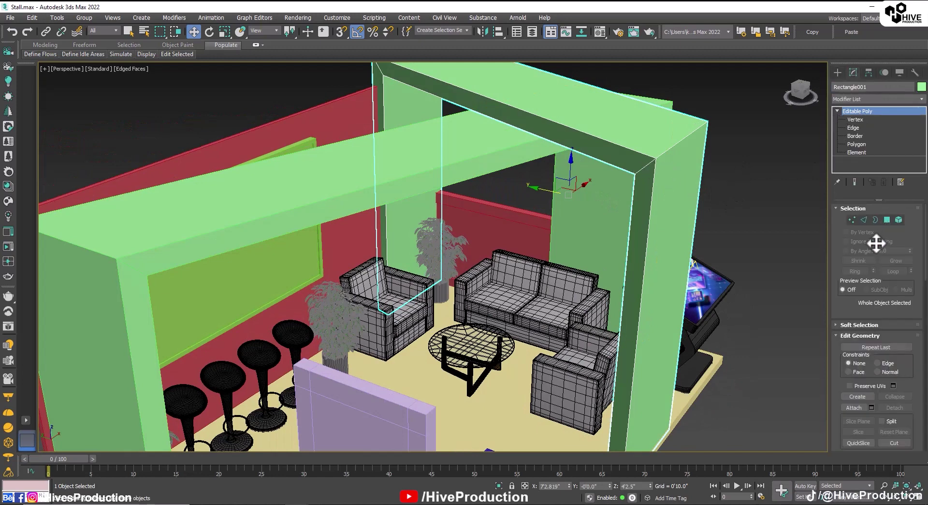
click(864, 219)
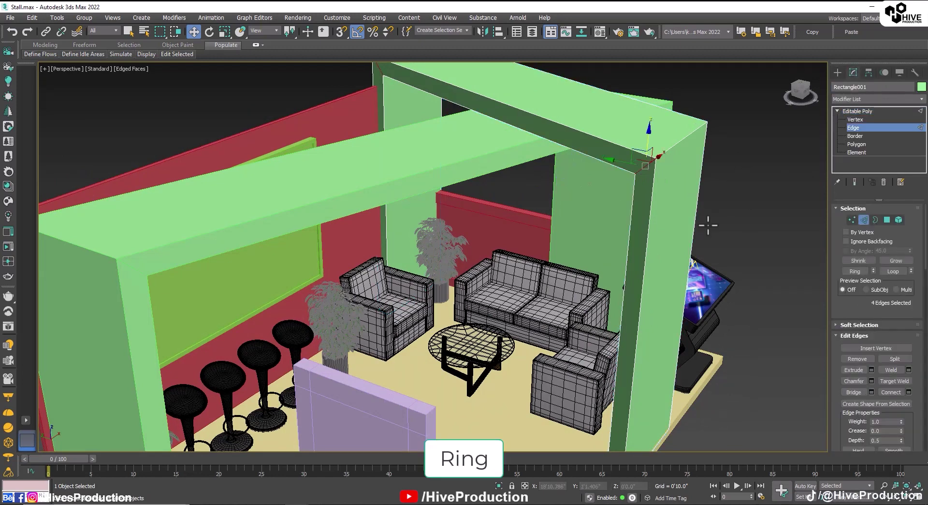
click(855, 270)
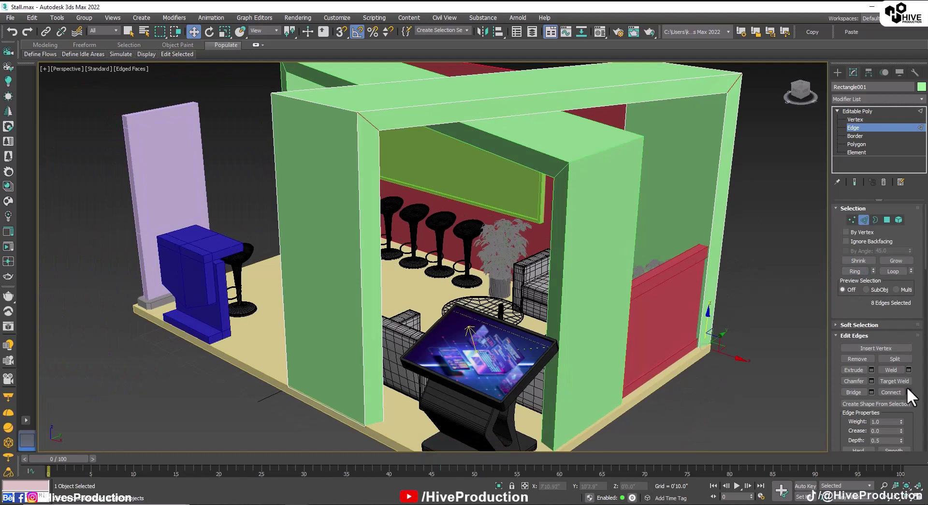
click(439, 262)
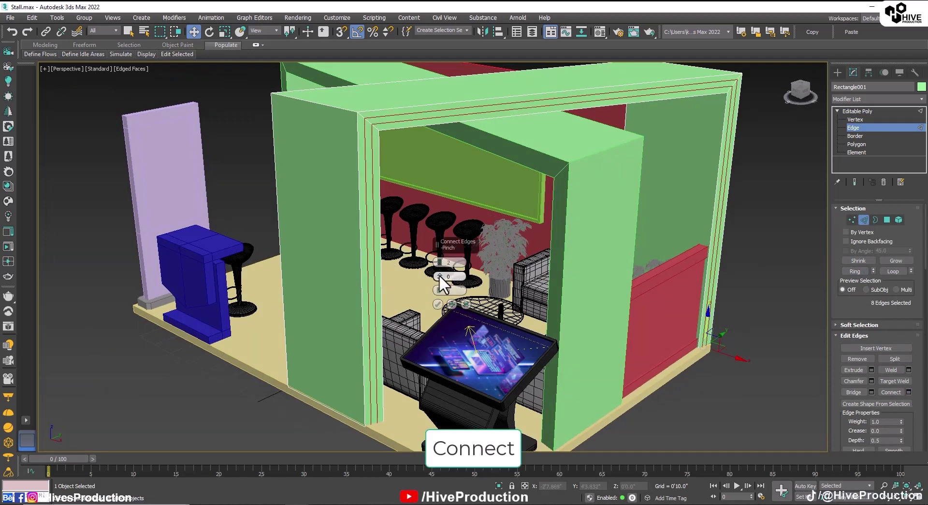
drag(439, 277, 445, 337)
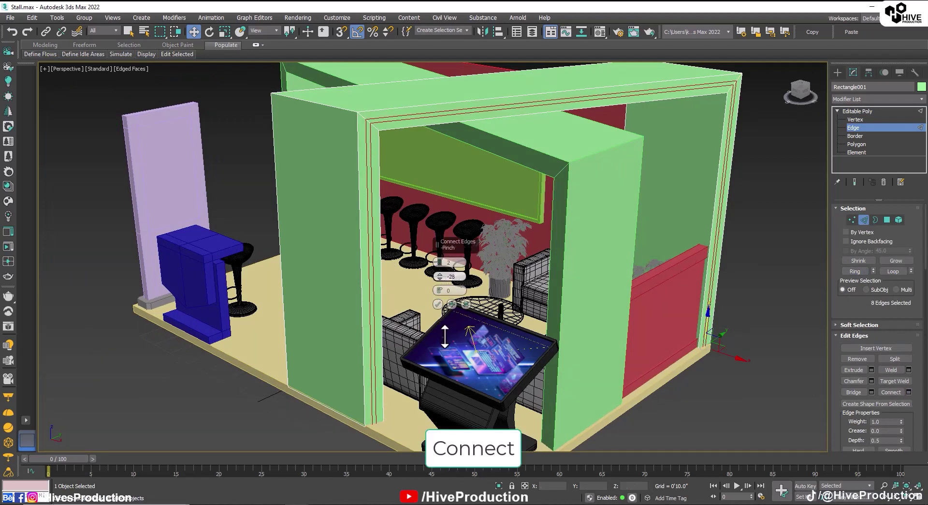
click(438, 304)
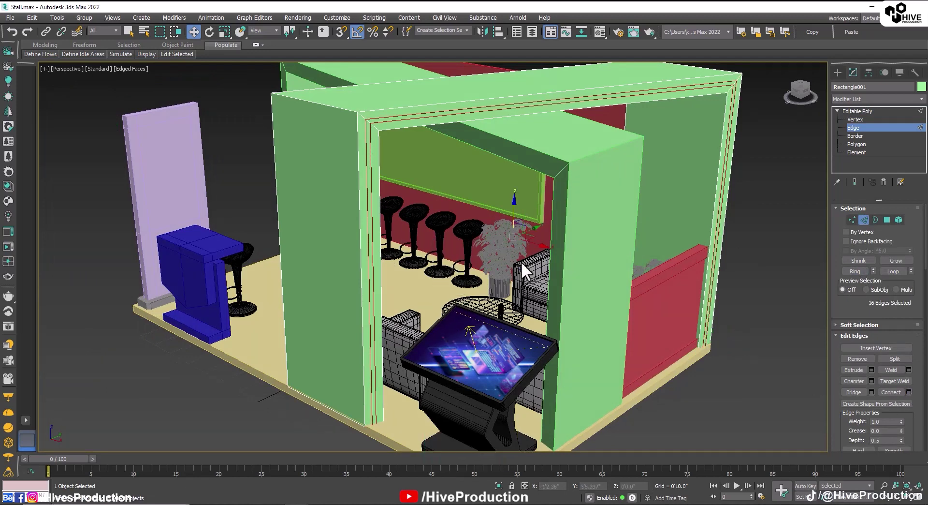
click(862, 220)
Step: Connect the edge ring of the lower lengthwise green frame with two segments running along its edge faces
click(580, 166)
click(863, 220)
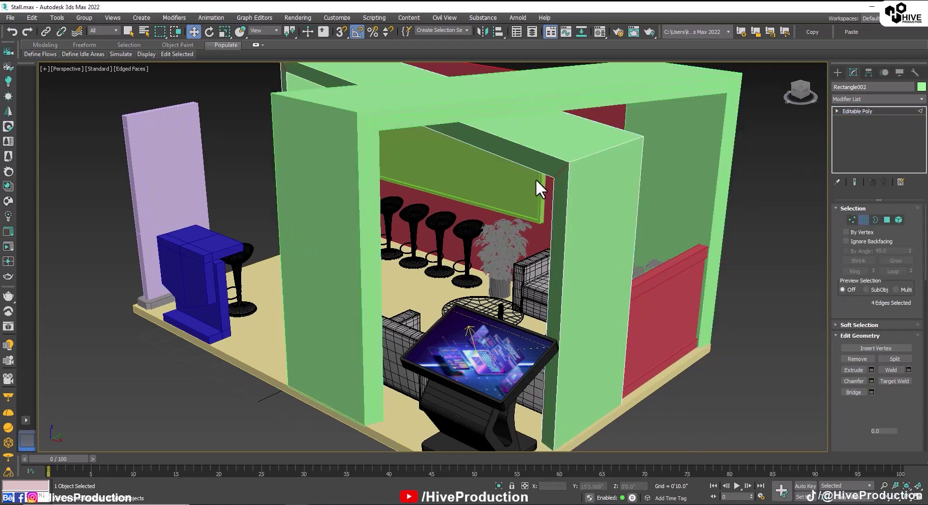
click(560, 166)
click(853, 270)
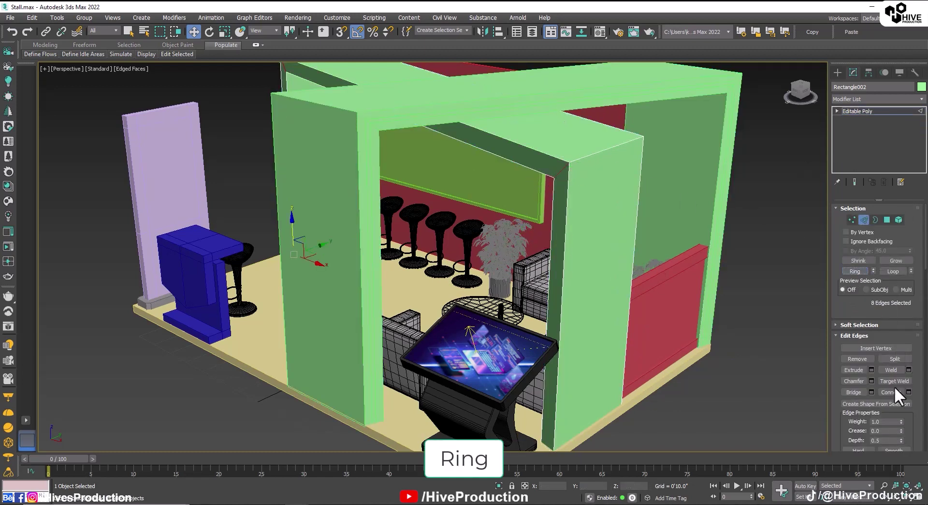
click(909, 391)
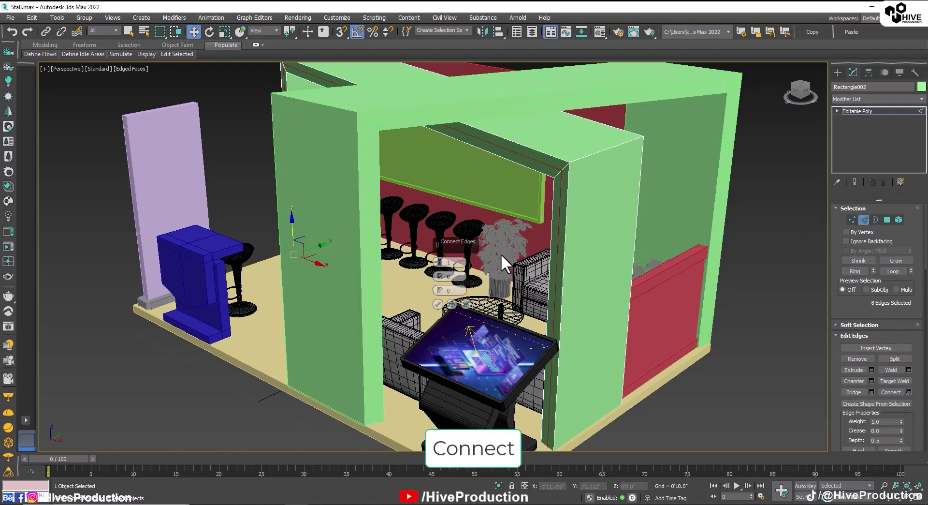
click(438, 260)
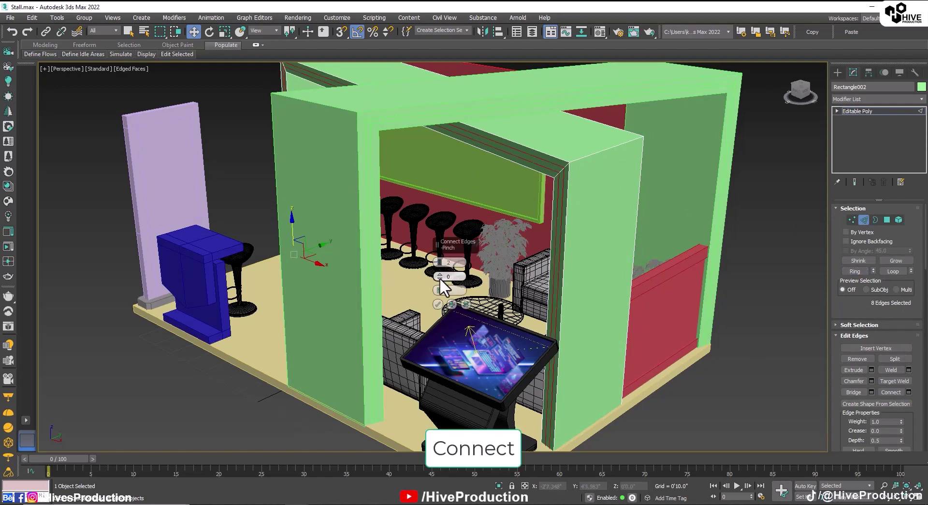
click(438, 303)
middle_drag(437, 303, 507, 222)
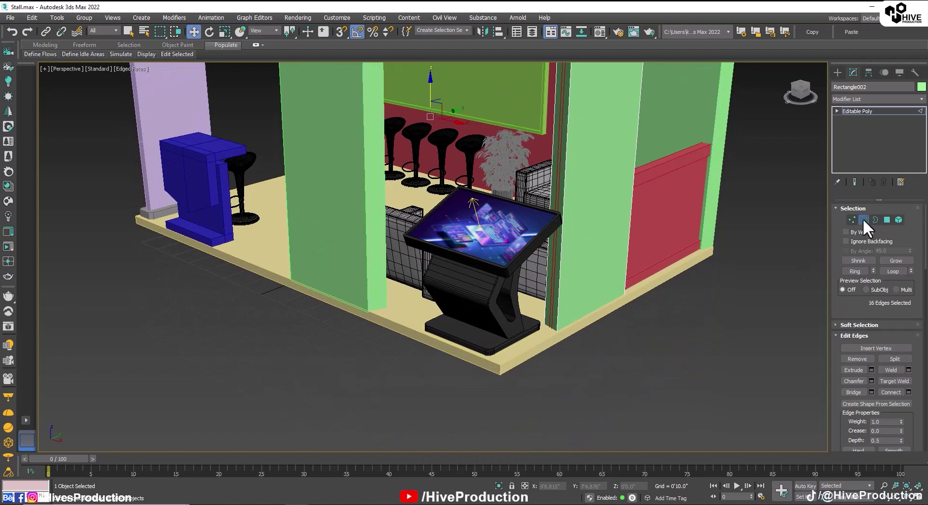
click(863, 219)
Step: Convert the floor slab to Editable Poly
click(516, 351)
right_click(501, 353)
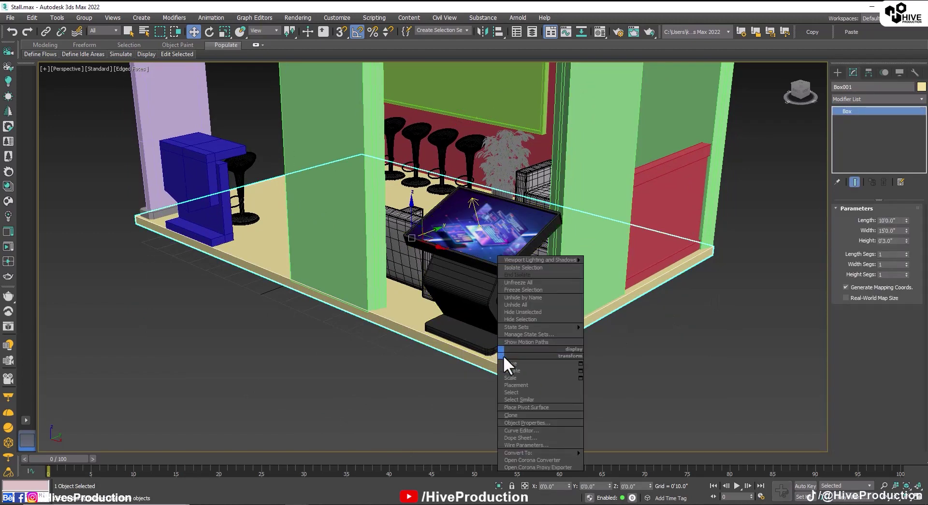
mouse_move(521, 454)
click(606, 457)
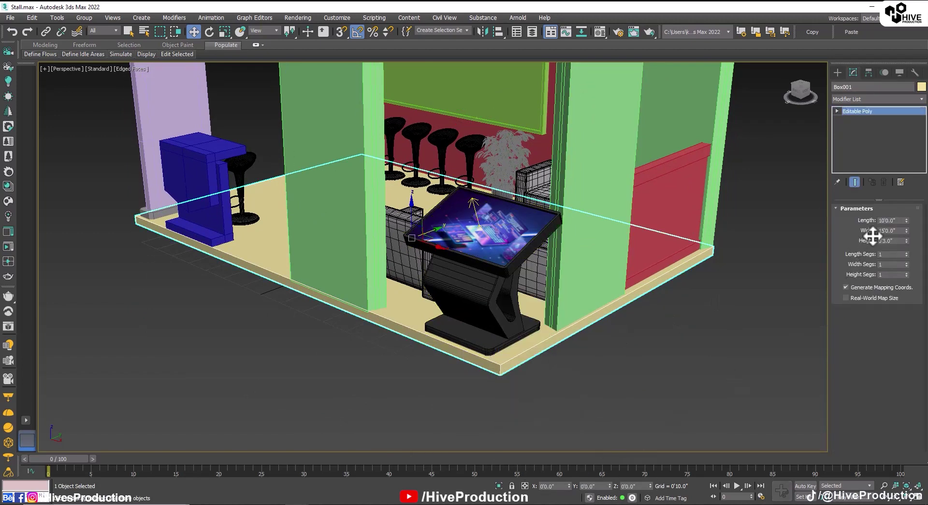
Step: Connect the slab's four vertical corner edges with two horizontal segments and a pinch of -16
key(2)
click(503, 369)
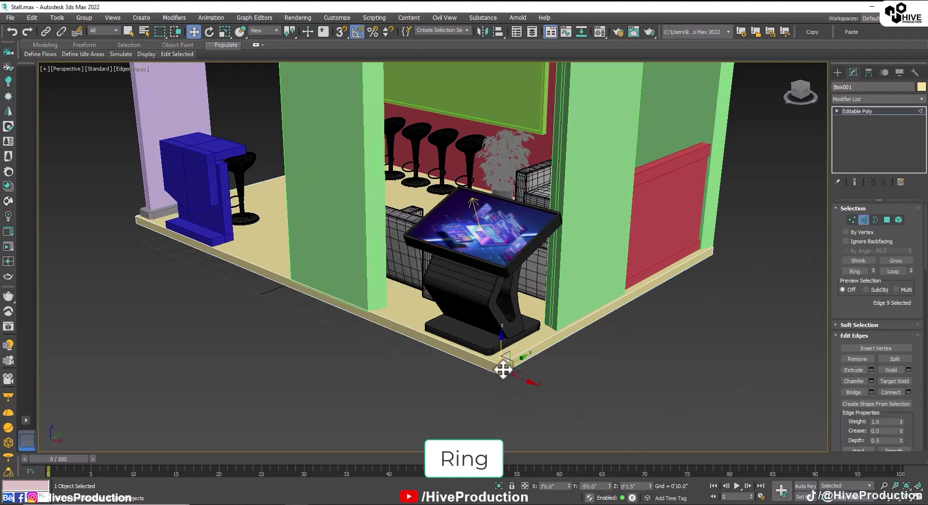
click(855, 271)
click(909, 392)
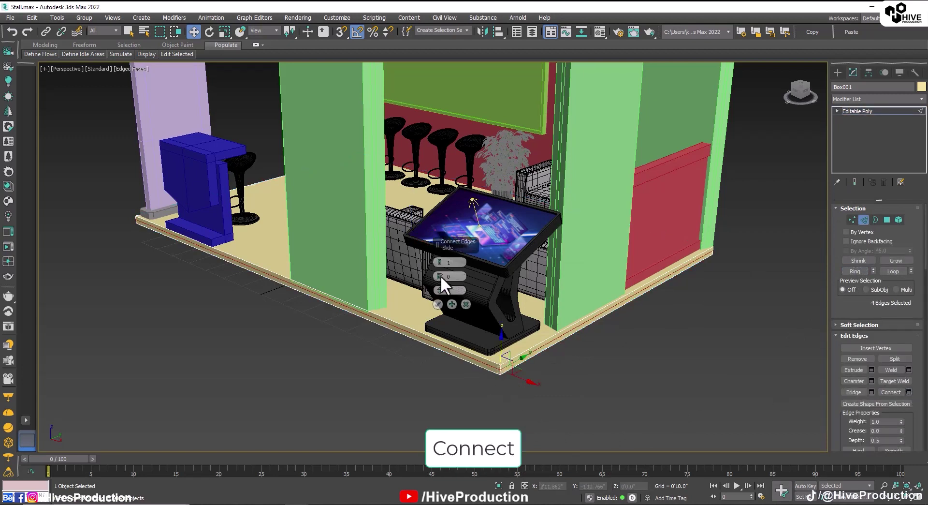
click(439, 262)
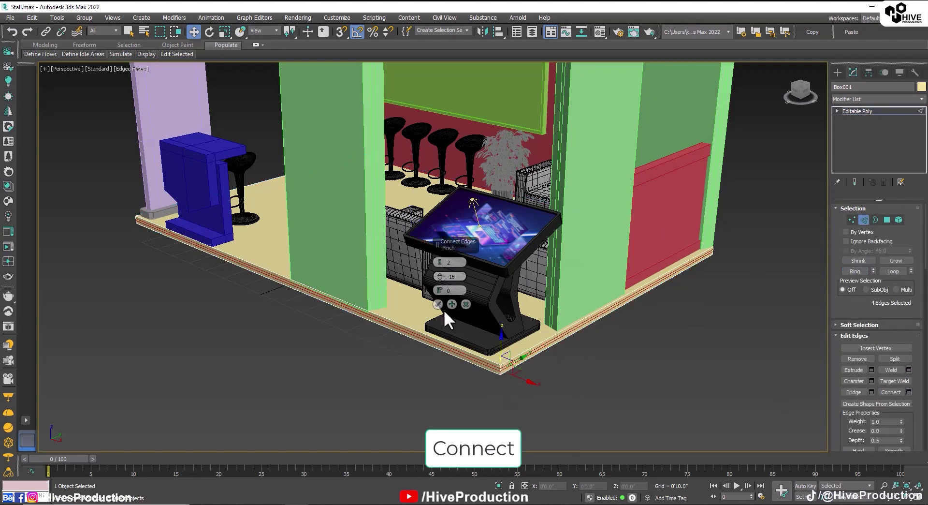
click(437, 303)
click(863, 220)
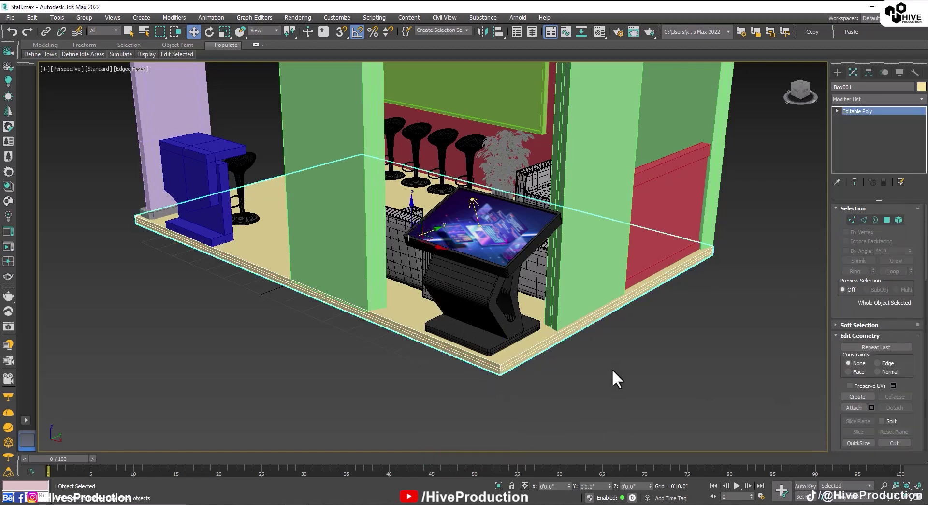
click(613, 370)
Step: Select the two crossing green frames and hide them
scroll(545, 274, down, 3)
alt+middle_drag(440, 292, 385, 300)
middle_drag(385, 299, 590, 386)
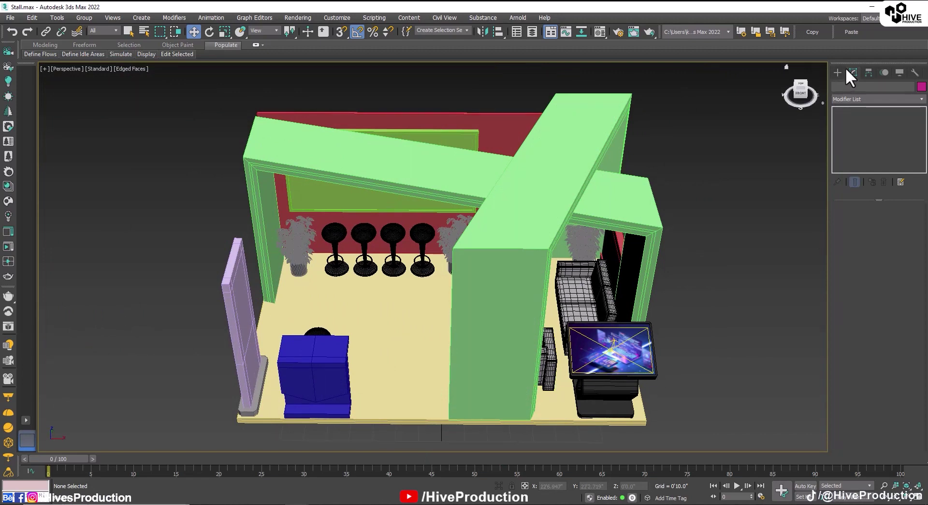
click(524, 196)
ctrl+click(607, 207)
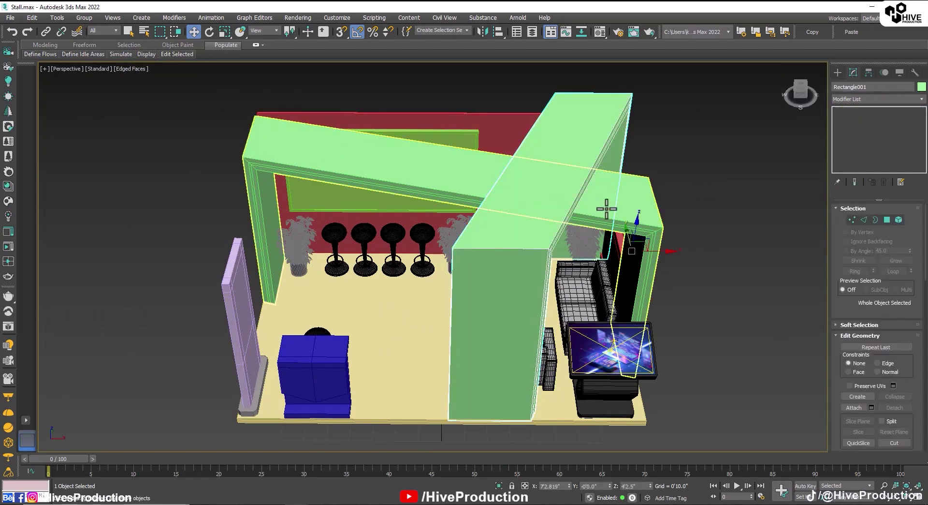
right_click(605, 208)
click(628, 172)
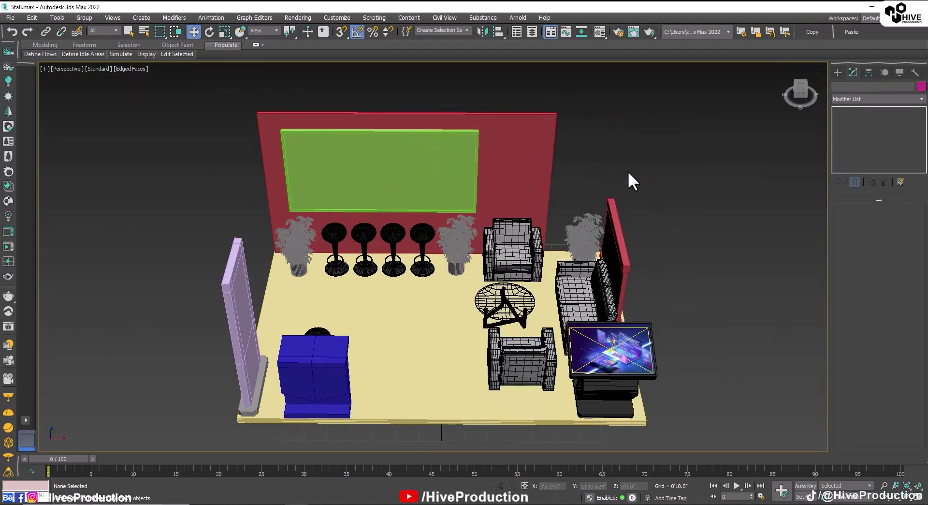
Step: Draw a plane about 9'11" by 5'11" over the seating half of the floor slab in the Top view
click(837, 72)
click(897, 185)
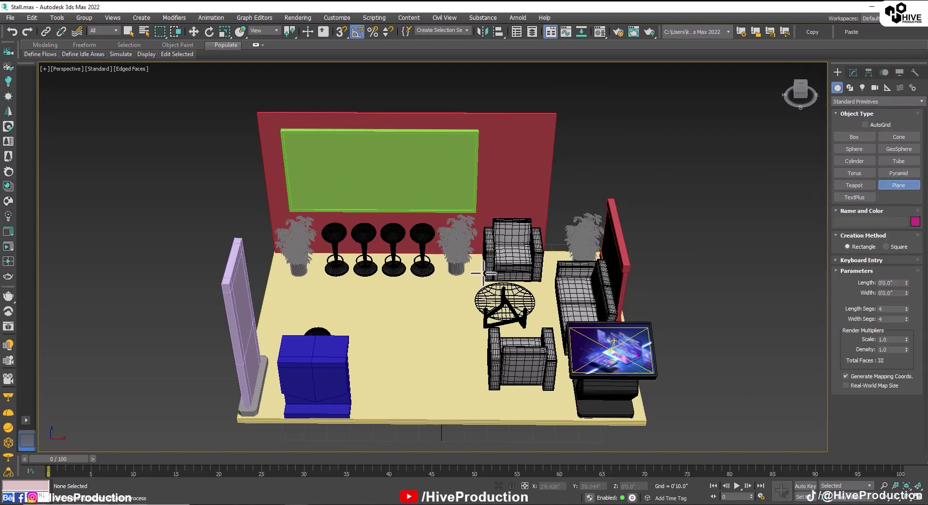
key(alt+w)
middle_click(293, 167)
key(alt+w)
scroll(367, 201, down, 5)
middle_drag(563, 200, 434, 245)
scroll(458, 271, up, 2)
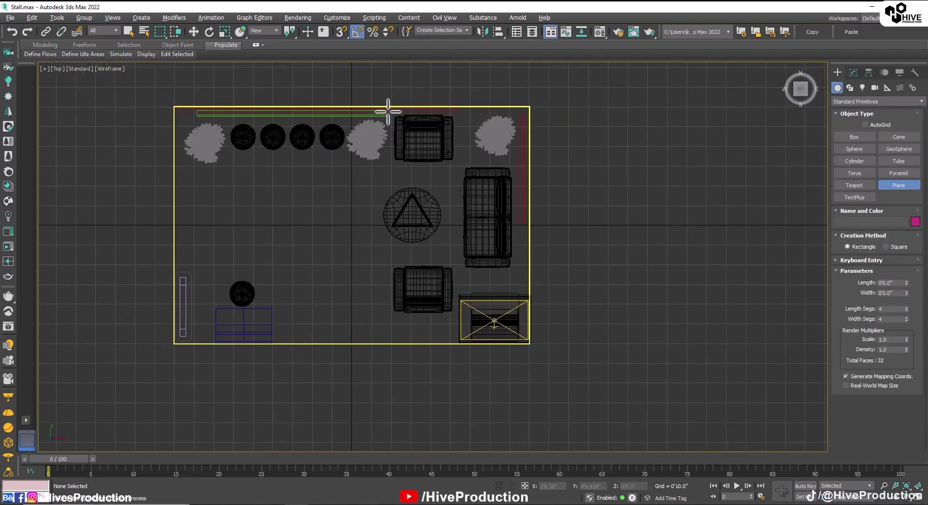
drag(389, 107, 528, 343)
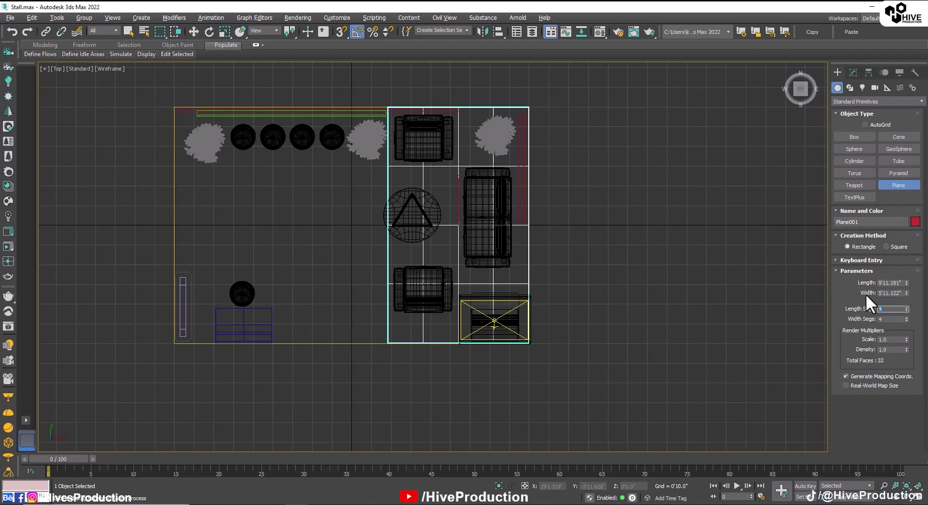
Step: Set the plane's length and width segments to 100 each
text(100)
key(Tab)
text(100)
key(Return)
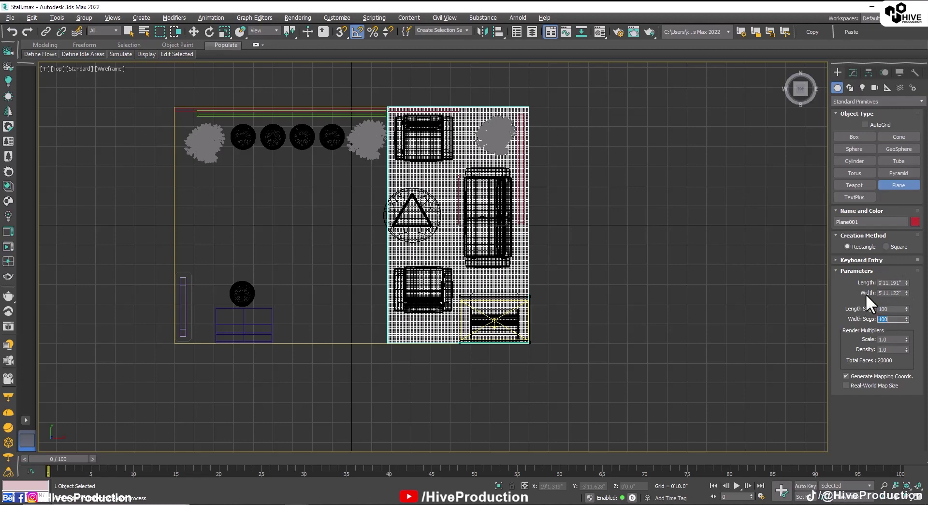
Step: Raise the plane in the Front view so it rests just above the top surface of the floor slab
key(alt+w)
right_click(654, 216)
key(alt+w)
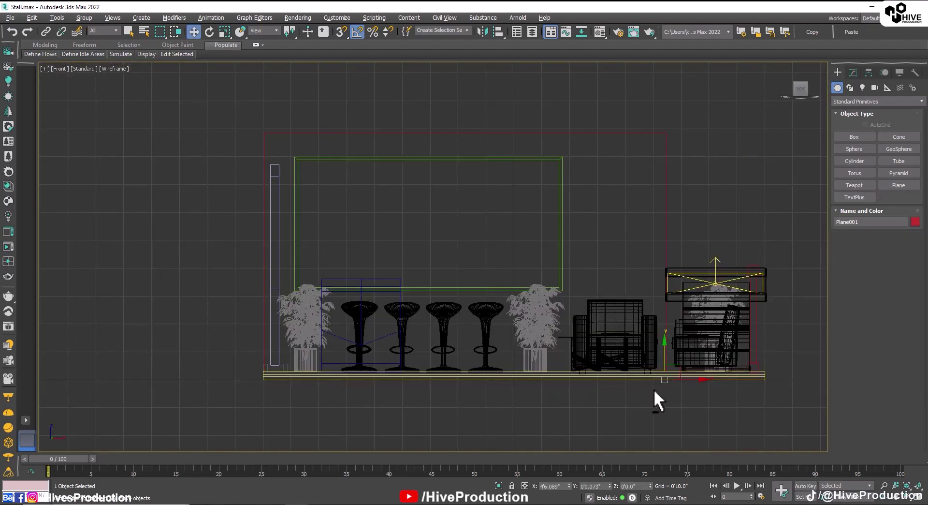
scroll(654, 388, up, 5)
drag(695, 357, 681, 304)
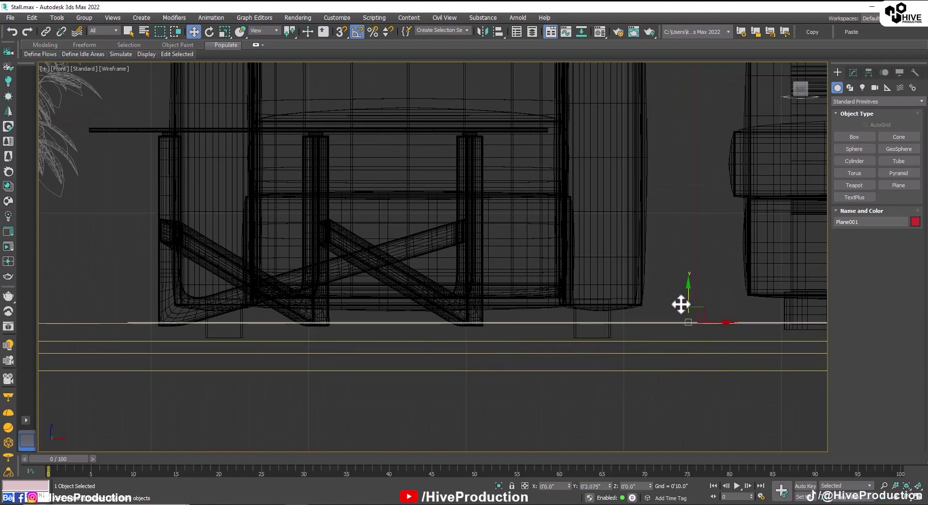
key(alt+w)
right_click(729, 367)
key(alt+w)
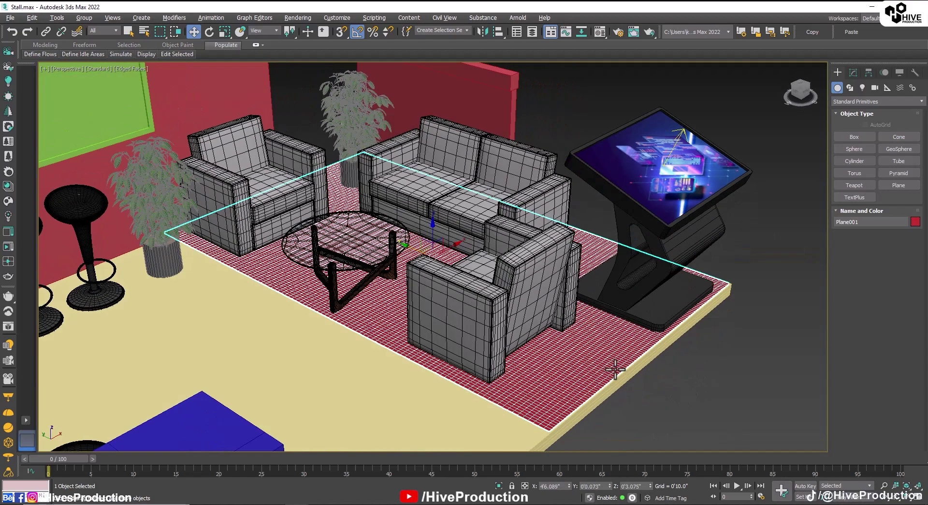
Step: Create a VRayFur object using the seating-area plane as its source
click(849, 72)
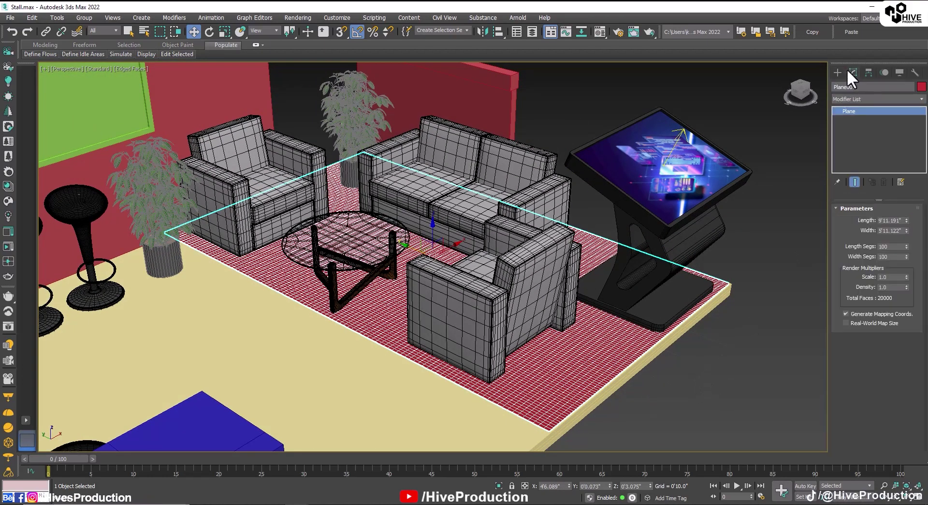
click(841, 72)
click(846, 102)
click(838, 233)
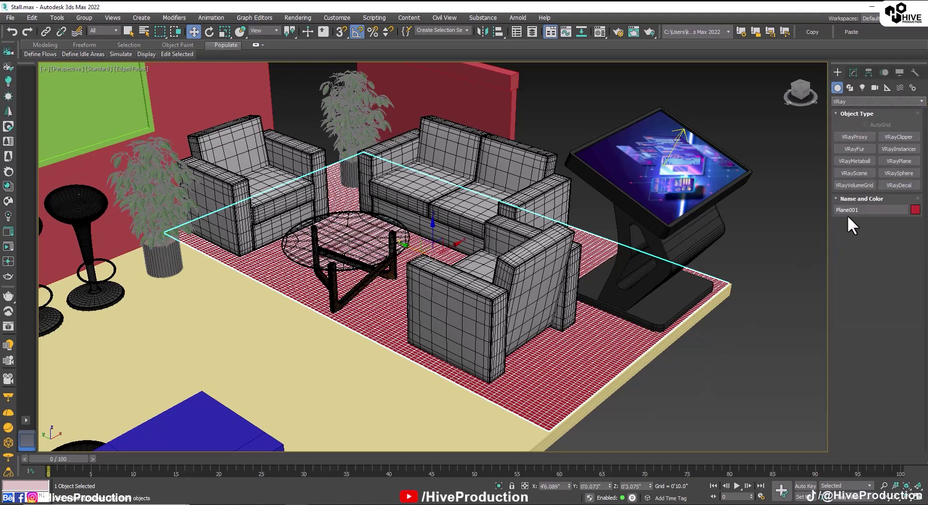
click(845, 149)
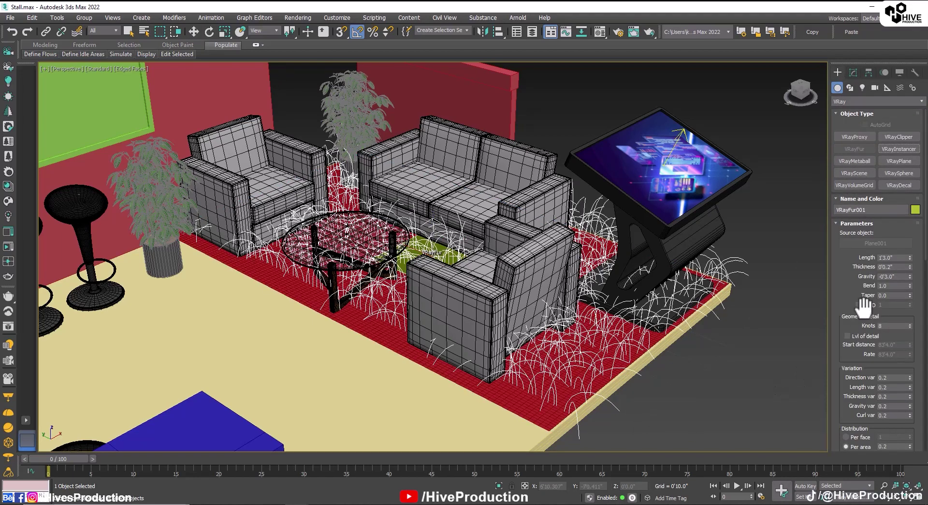
Step: Set the fur's length to 1.2", thickness to 1.0" and gravity to -1.14"
alt+middle_drag(672, 394, 622, 377)
scroll(622, 377, up, 4)
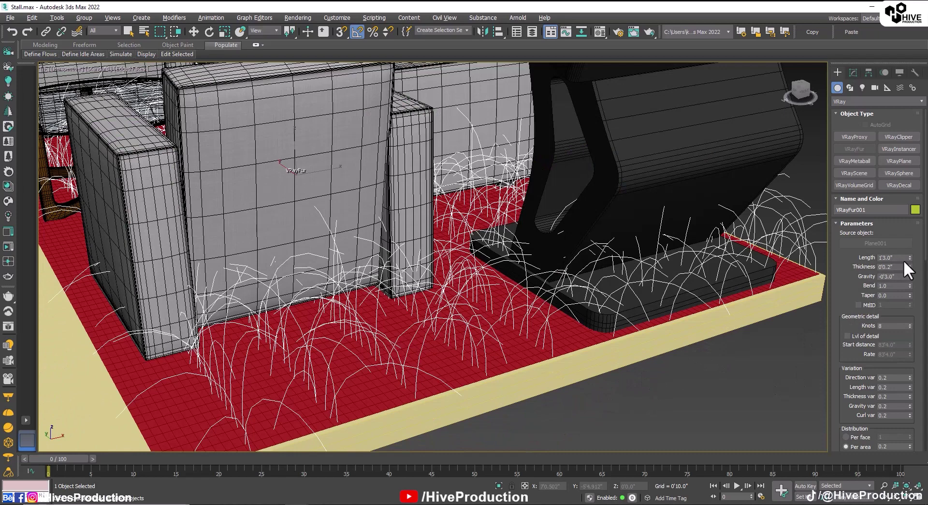
drag(910, 257, 913, 303)
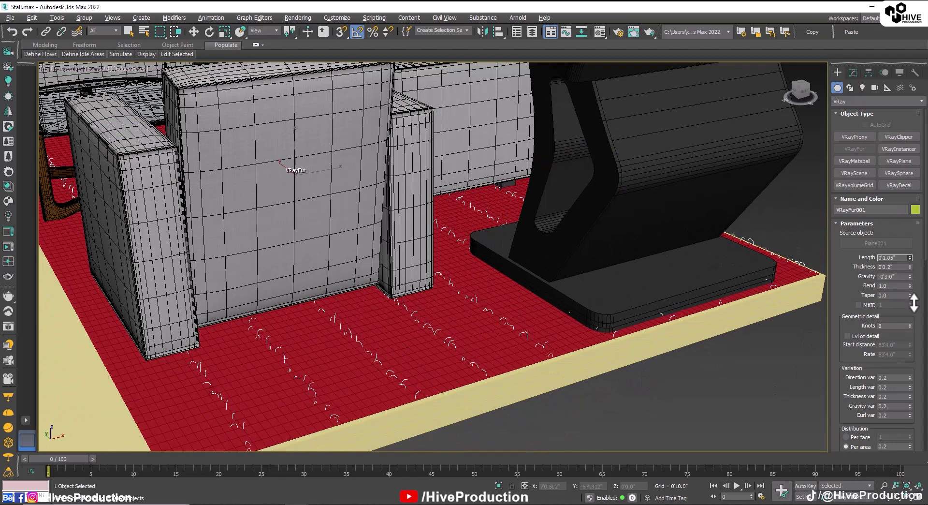
right_click(910, 267)
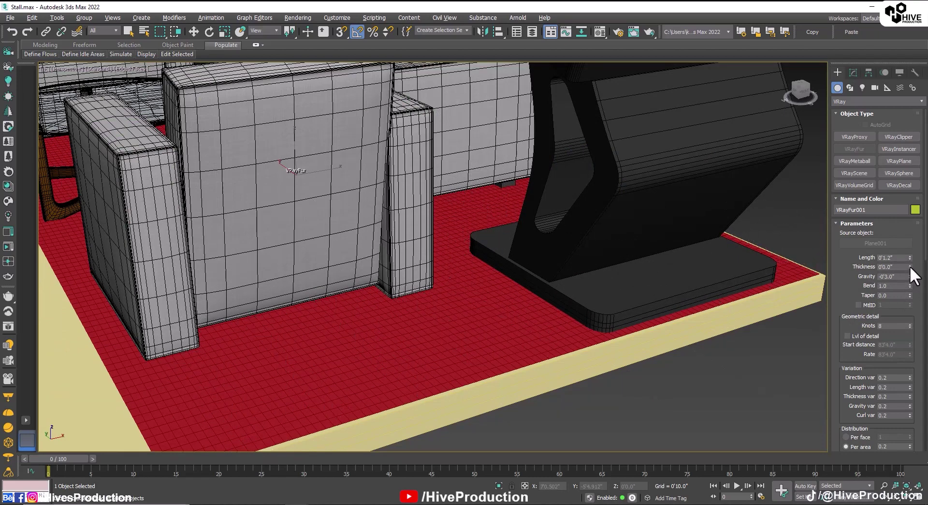
click(909, 265)
drag(909, 277, 901, 242)
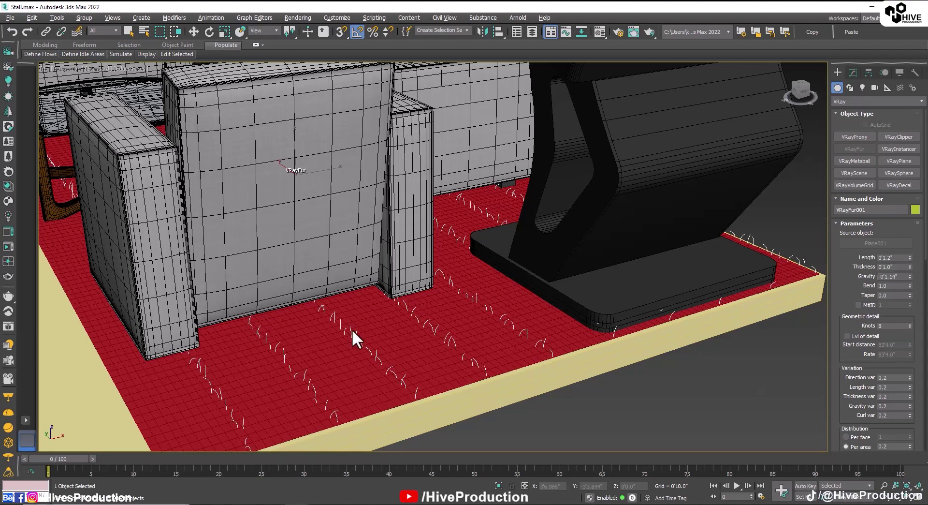
Step: Frame the seating area in perspective and switch the V-Ray global illumination settings to Advanced mode in Render Setup
scroll(352, 329, down, 3)
alt+middle_drag(352, 328, 384, 347)
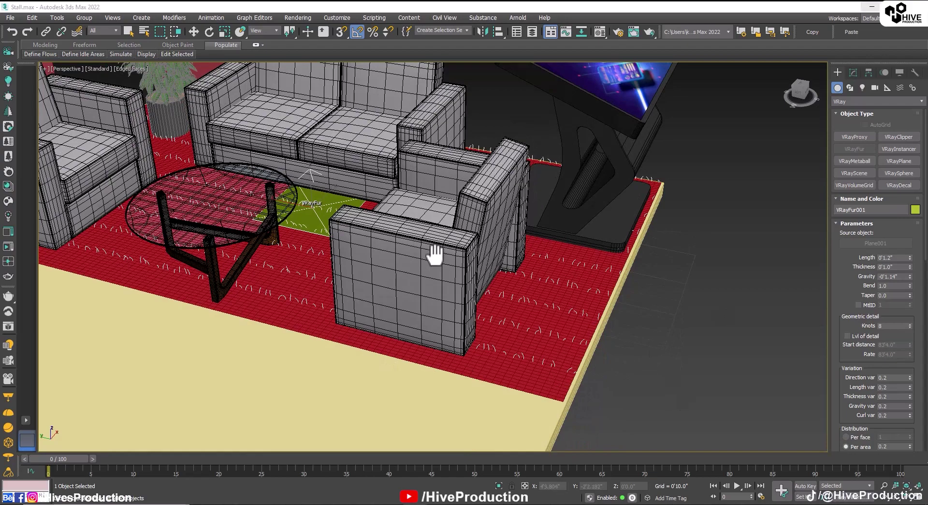
scroll(435, 255, down, 4)
alt+middle_drag(501, 267, 458, 280)
middle_drag(406, 252, 413, 296)
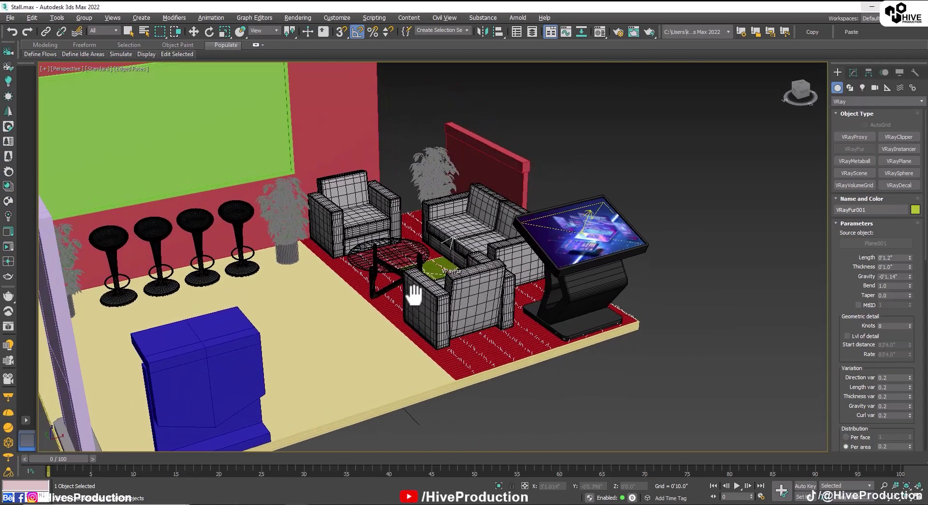
click(614, 32)
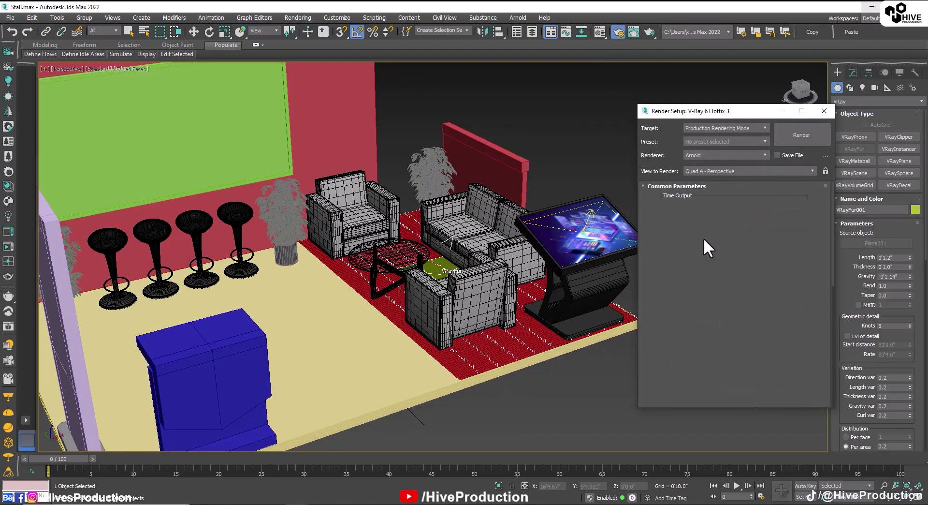
click(747, 186)
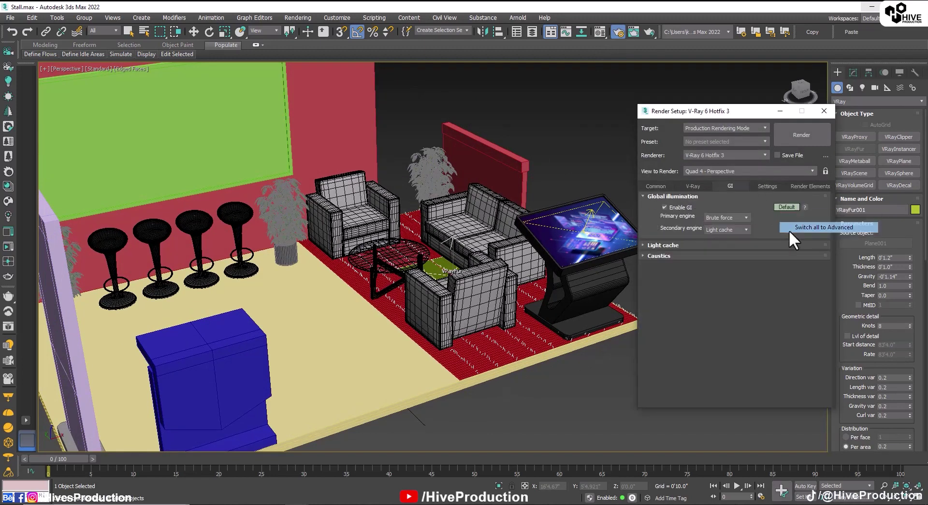
click(782, 207)
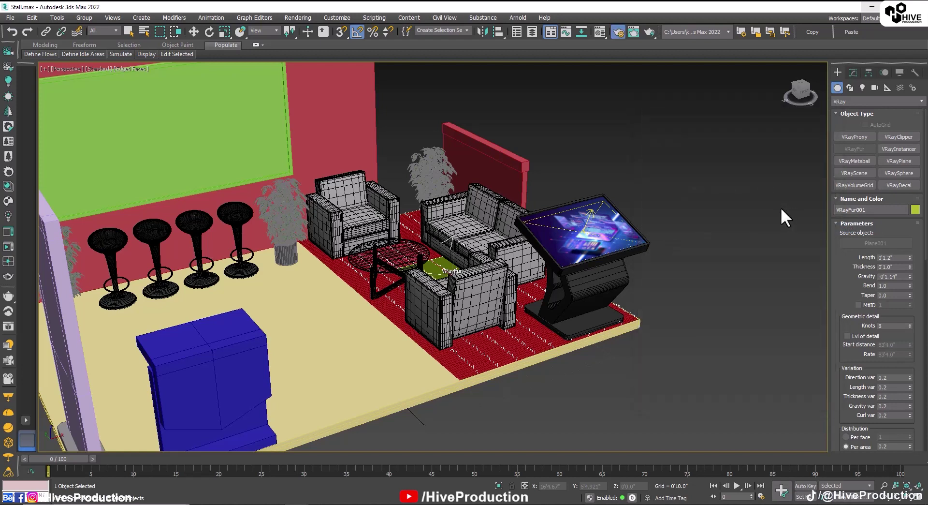
Step: Choose Light cache as the secondary GI engine and review the common output size settings, leaving Render Setup closed
key(F10)
click(708, 229)
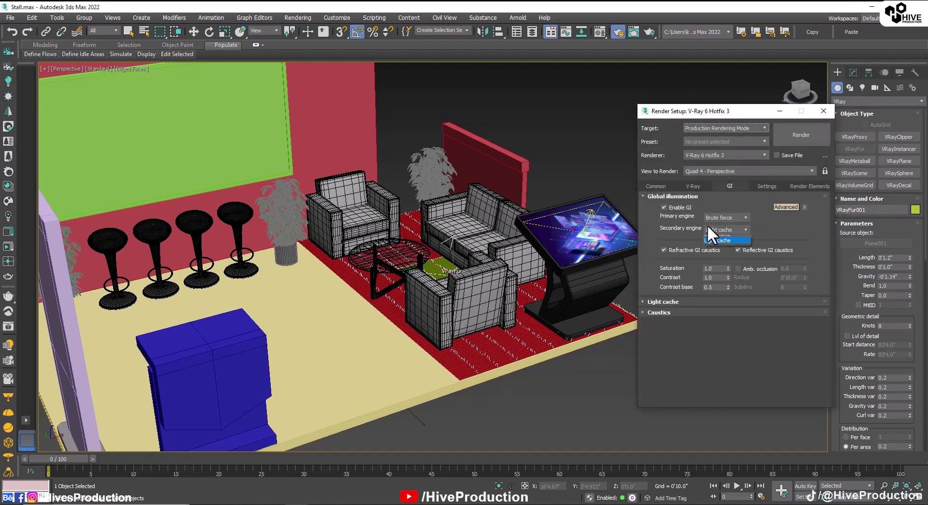
click(716, 231)
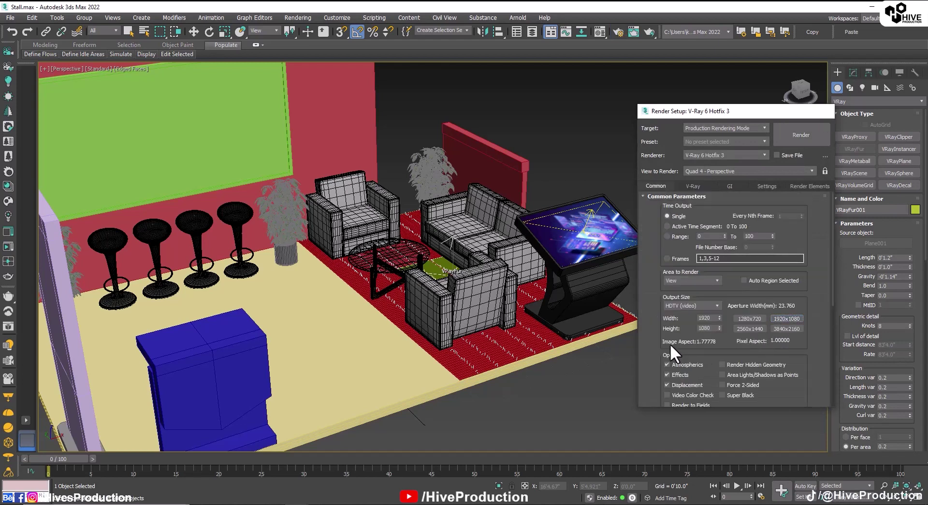
key(F10)
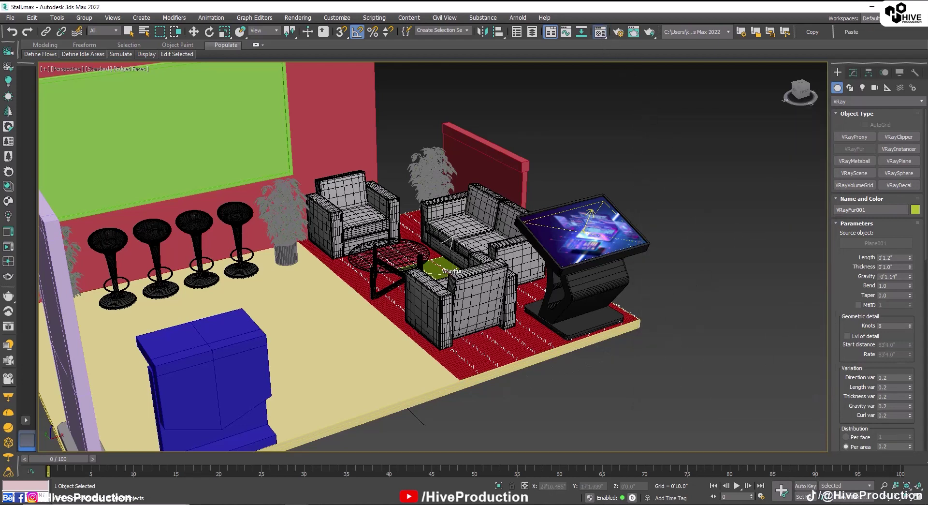
Step: Turn the first sample slot in the Material Editor into a VRayMtl
key(m)
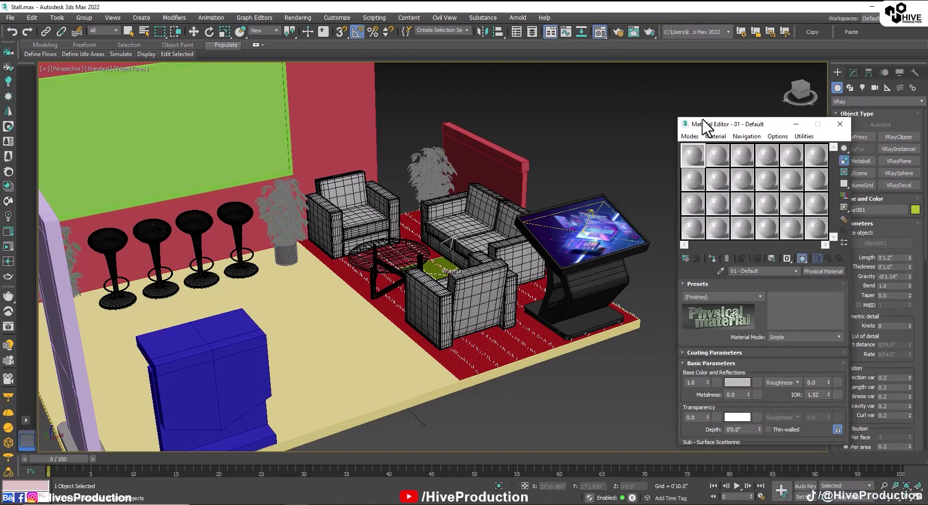
click(679, 254)
scroll(537, 402, down, 3)
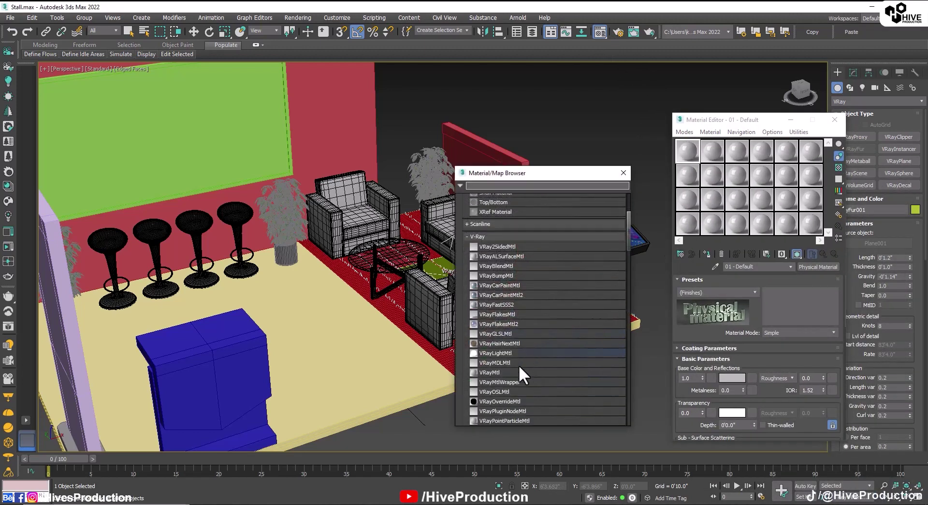
double_click(492, 371)
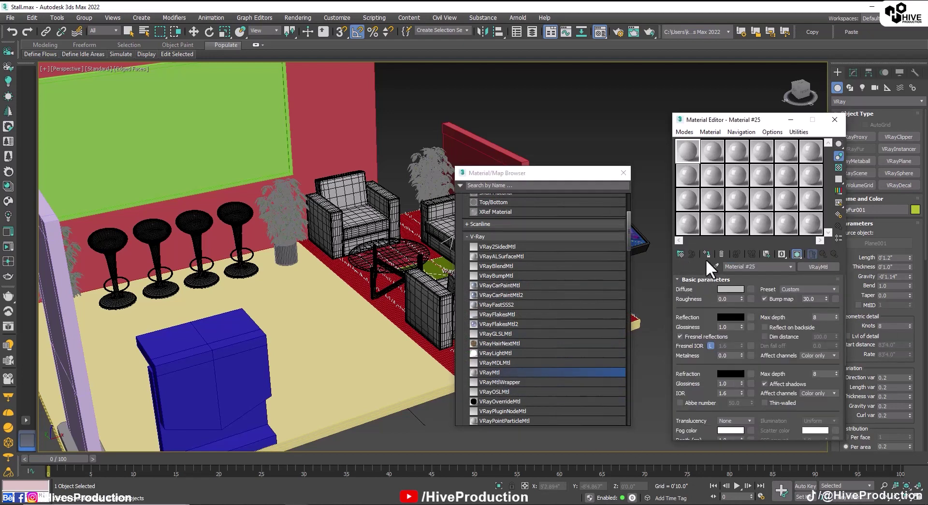
click(750, 289)
scroll(492, 353, down, 5)
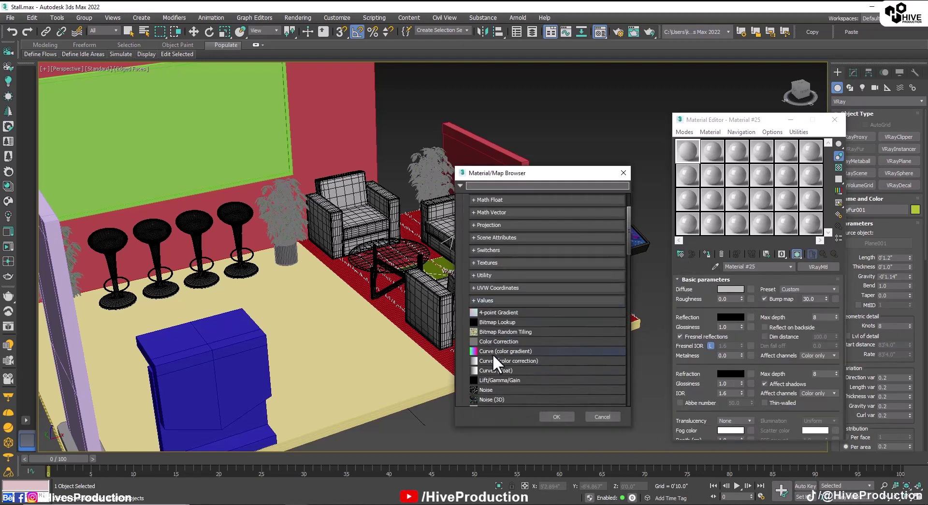
scroll(495, 360, down, 4)
double_click(490, 319)
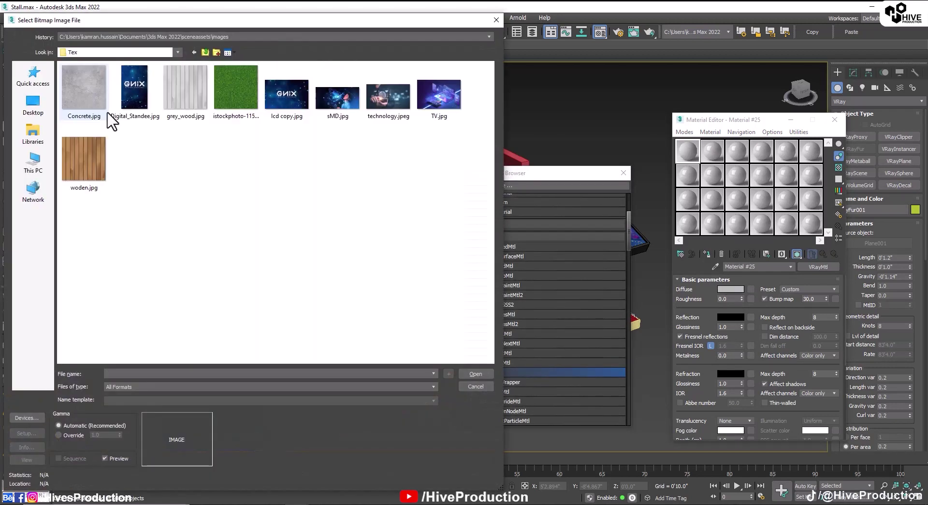
double_click(231, 97)
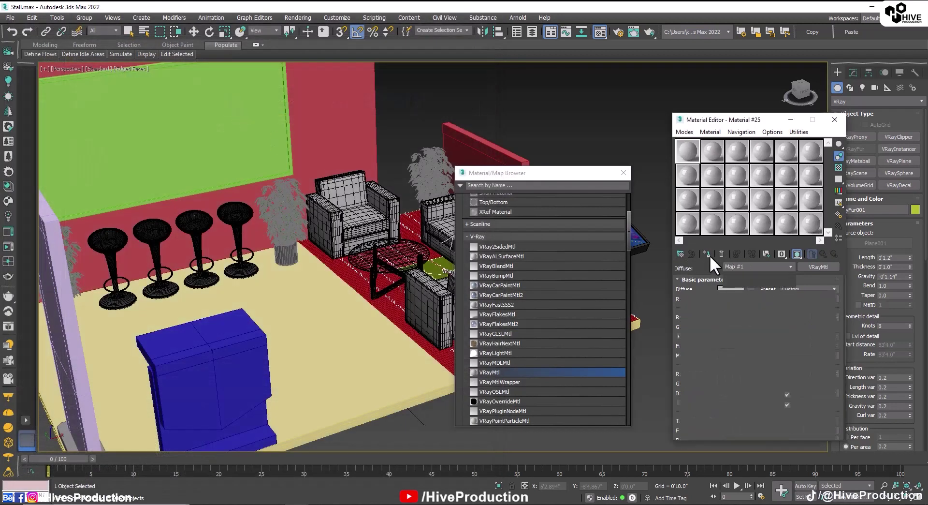
click(708, 254)
click(623, 173)
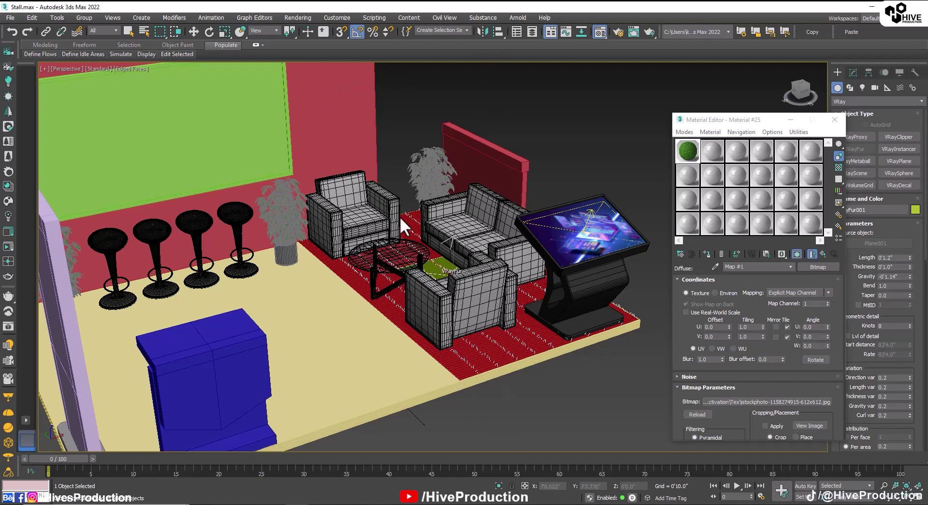
Step: Assign the grass material to the red carpet plane under the sofas
key(w)
click(390, 308)
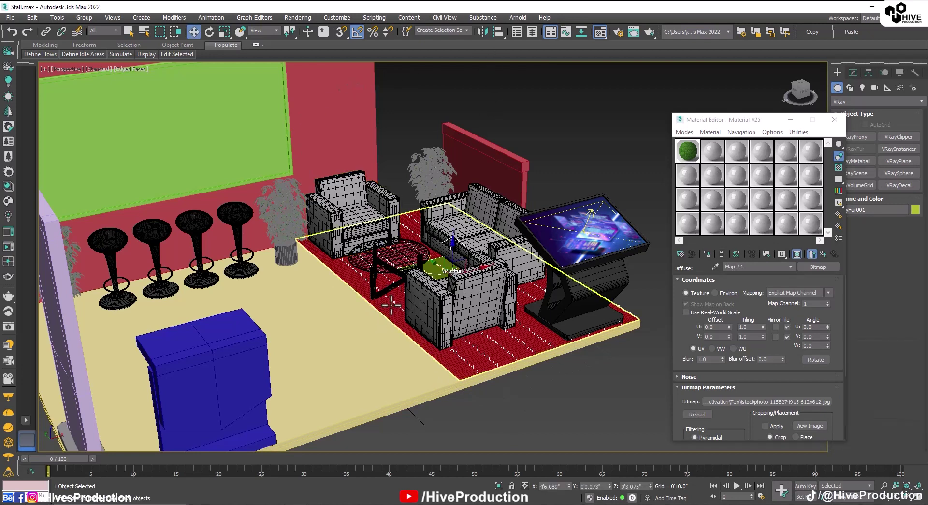
click(708, 252)
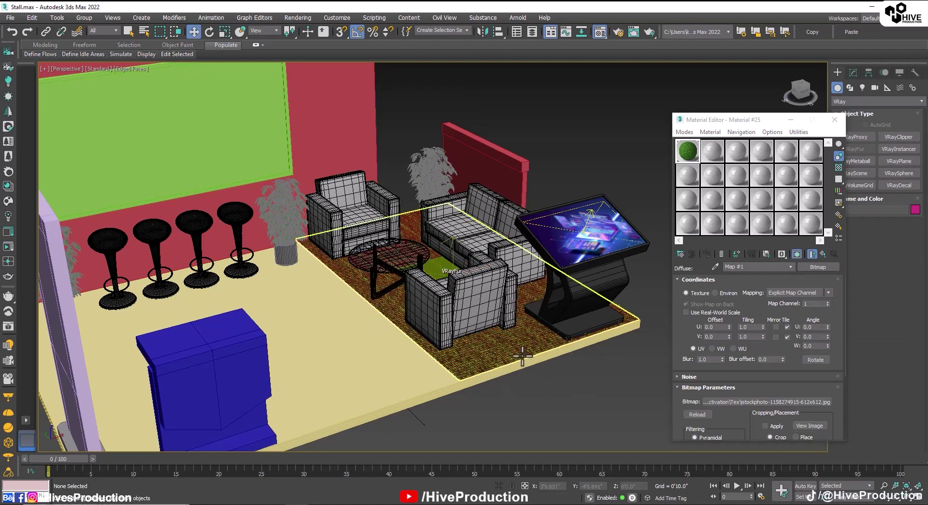
Step: Add a UVW Map modifier to the grass plane
scroll(604, 299, up, 3)
click(853, 72)
click(878, 98)
scroll(874, 410, down, 10)
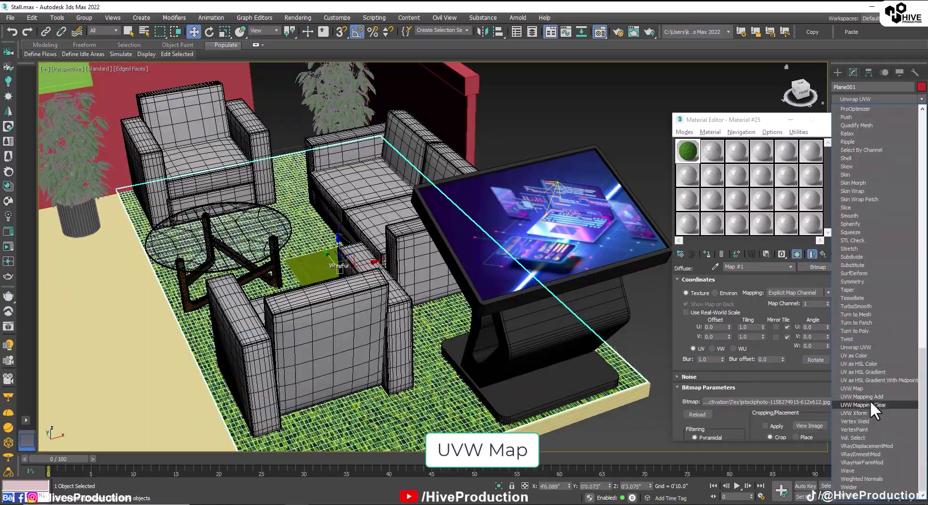
click(870, 400)
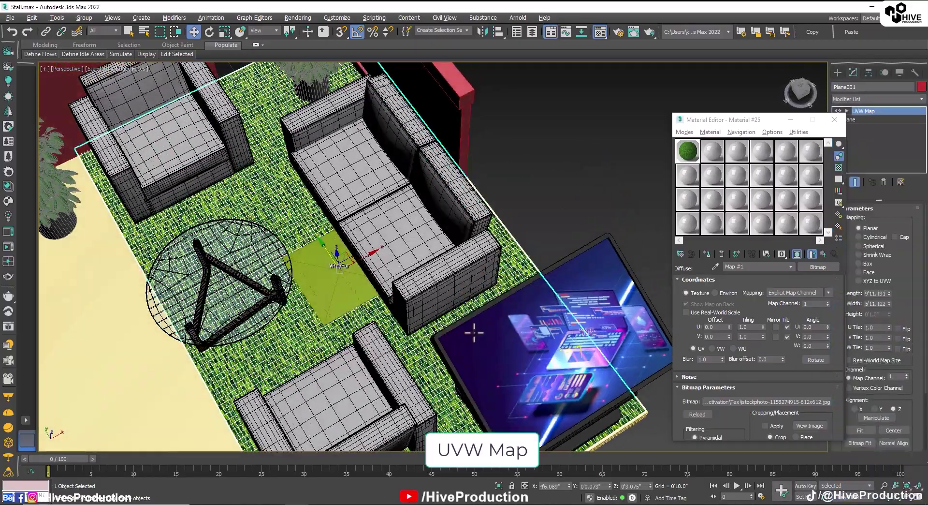
Step: Isolate the grass plane and set its UVW Map length and width to 4'
key(alt+q)
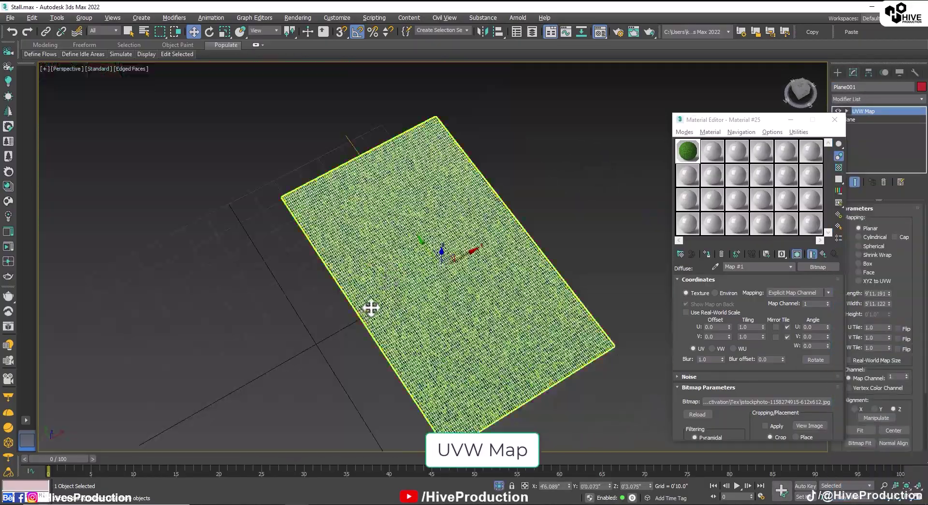
scroll(371, 306, up, 6)
scroll(487, 282, down, 2)
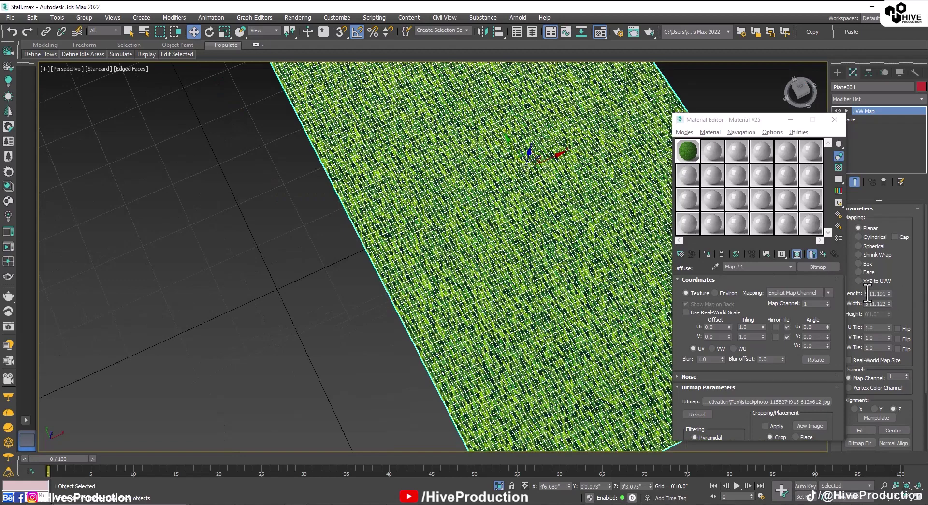
text(4')
key(Tab)
text(4')
key(Tab)
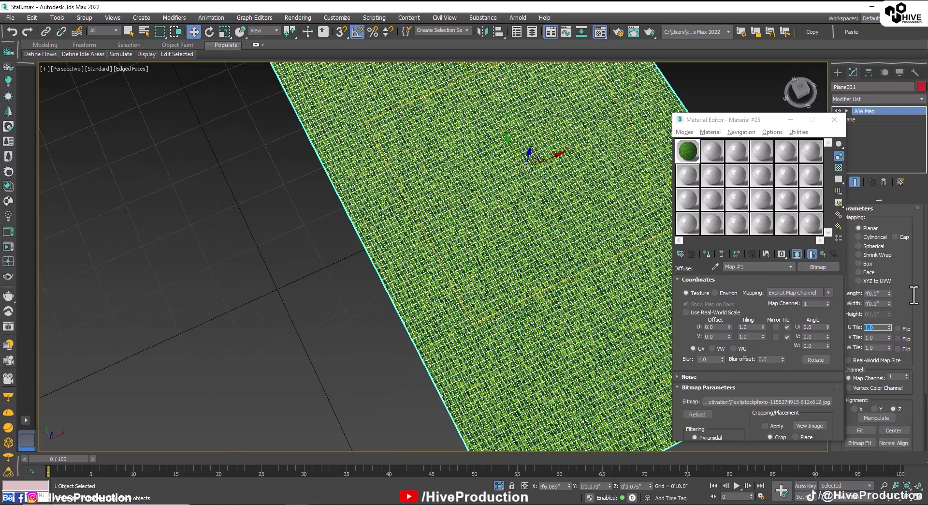
Step: Turn off edged-face display and set the grass plane's UVW Map length and width to 2'
key(F4)
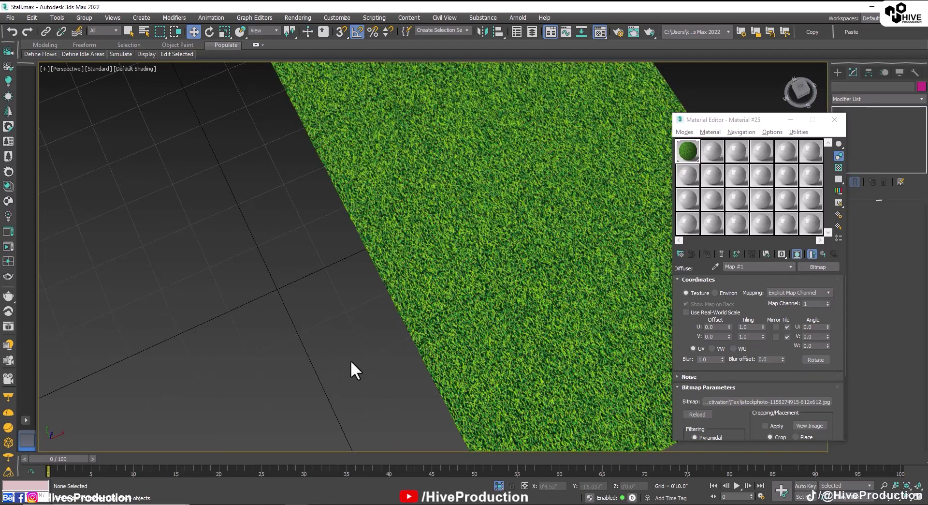
scroll(430, 290, down, 3)
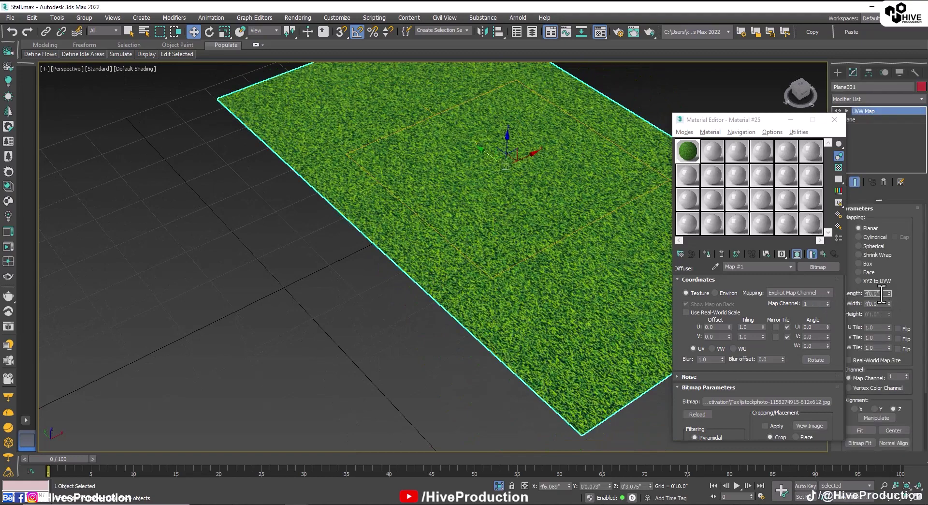
text(2')
key(Tab)
text(2')
key(Tab)
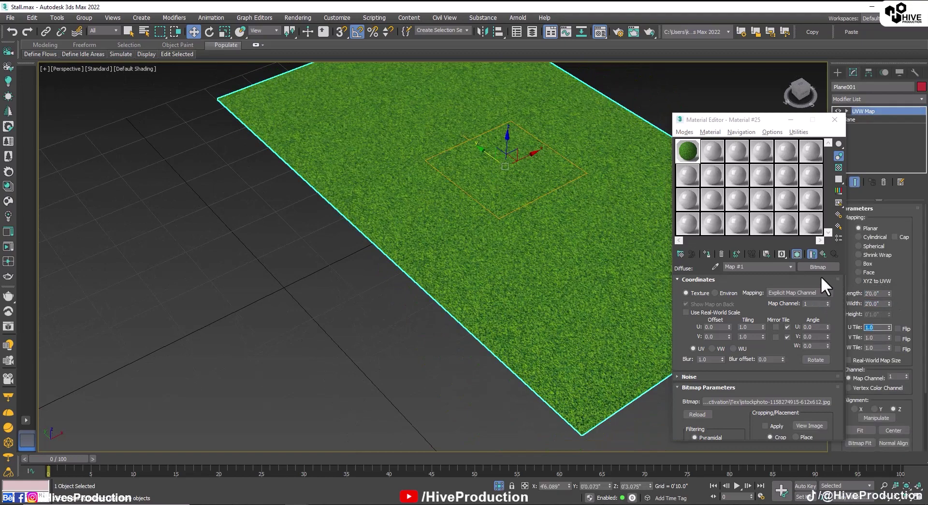
Step: End the isolation of the grass plane to bring back the whole stall
click(393, 340)
right_click(362, 234)
click(363, 228)
scroll(358, 236, down, 4)
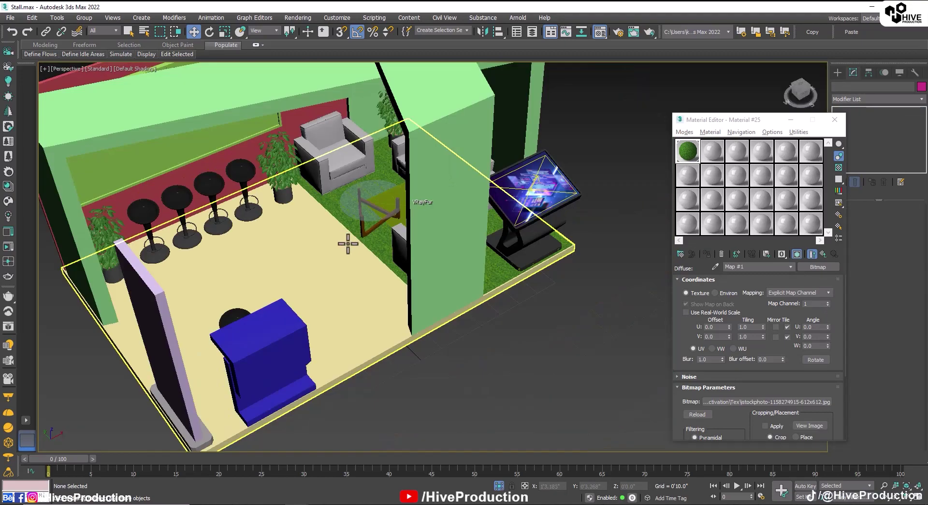
Step: Turn the second material slot into a VRayMtl
scroll(340, 282, down, 4)
alt+middle_drag(340, 282, 348, 278)
scroll(358, 293, up, 2)
scroll(358, 293, up, 5)
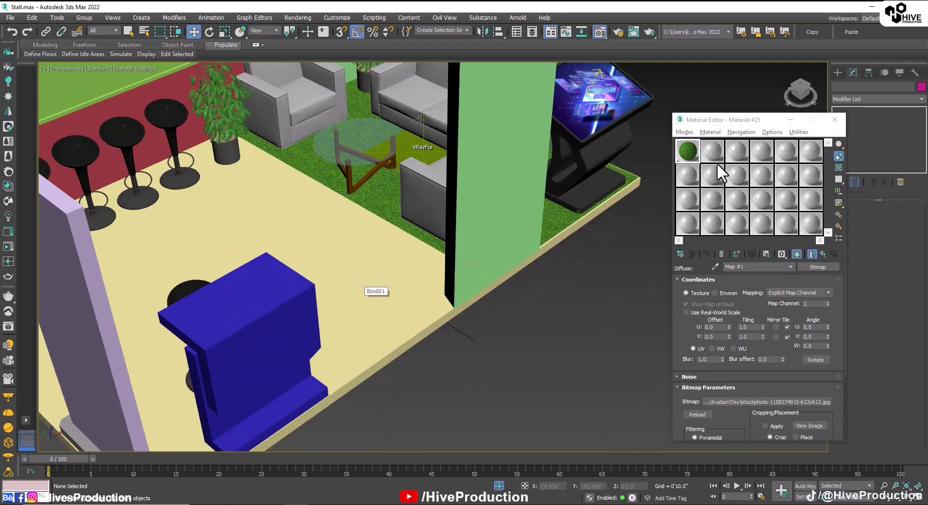
click(718, 159)
click(679, 255)
double_click(495, 371)
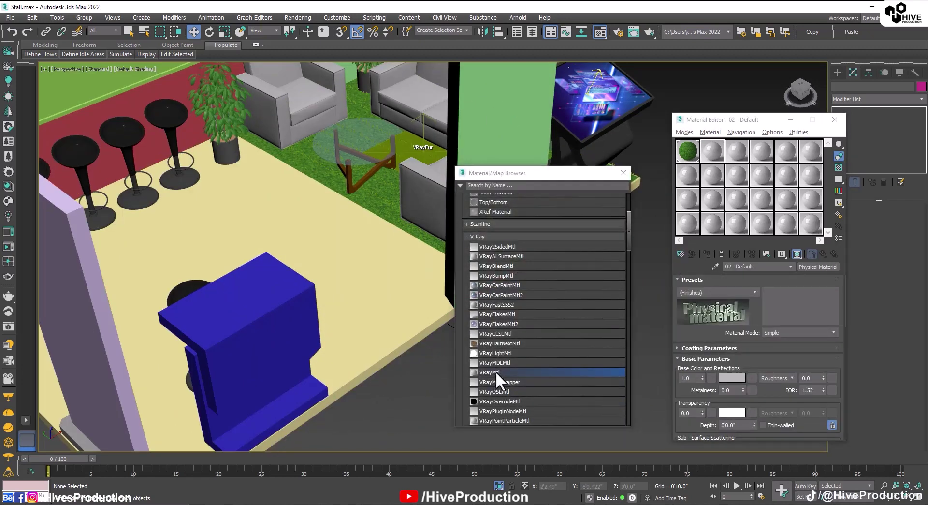
Step: Give the second material a near-black diffuse of RGB 5, a grey reflection and a glossiness of 0.85
click(730, 289)
key(Tab)
text(5)
key(Return)
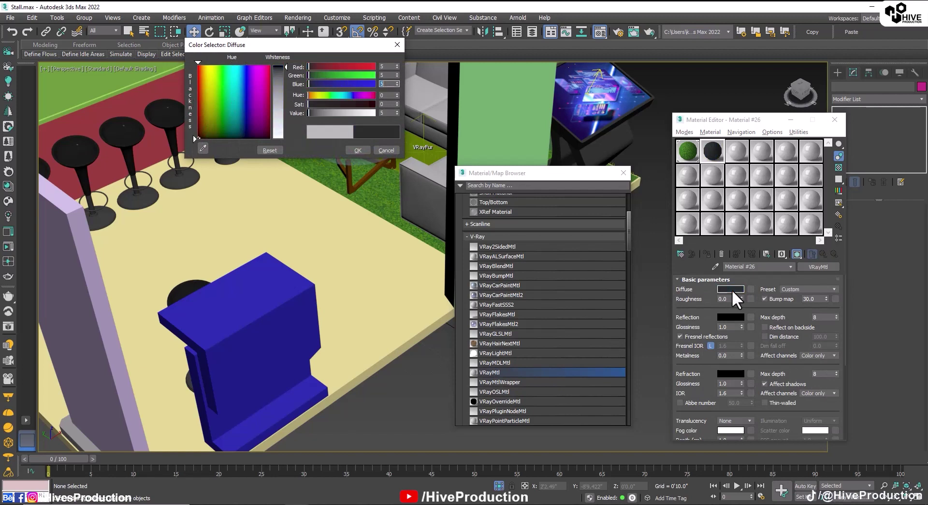
click(362, 149)
click(729, 315)
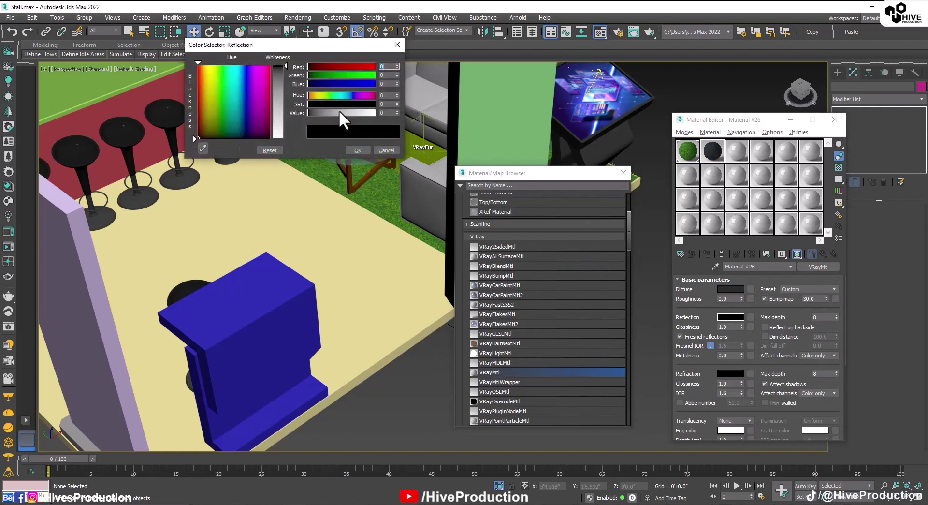
drag(285, 67, 283, 79)
click(357, 151)
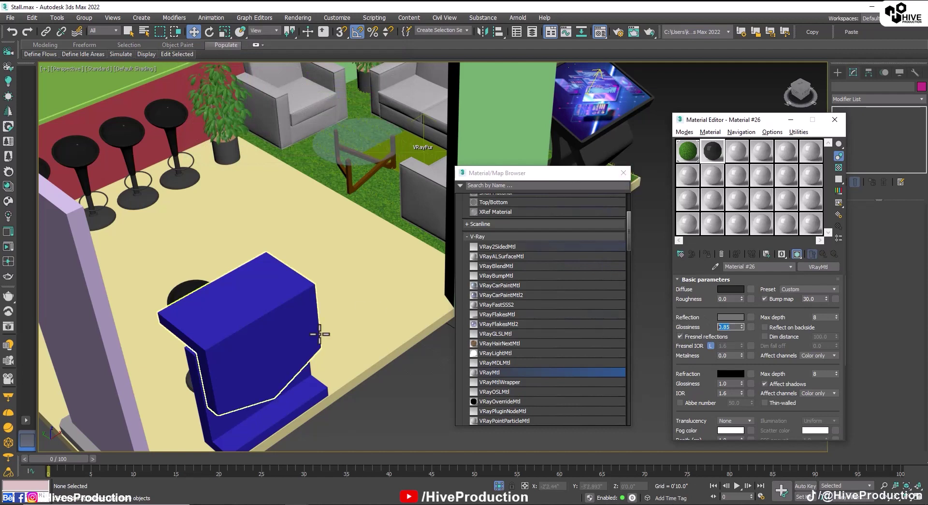
Step: Assign the dark material to the standee panel, the back wall, the side wall's upper and lower rails and the floor platform
scroll(320, 333, down, 4)
alt+middle_drag(266, 275, 269, 261)
click(187, 308)
middle_drag(176, 233, 197, 310)
ctrl+click(267, 180)
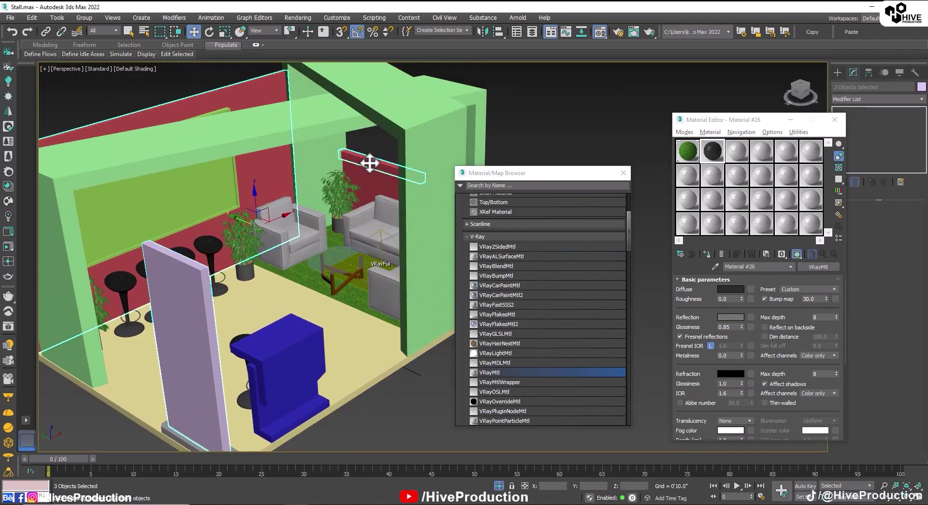
alt+middle_drag(369, 161, 326, 248)
ctrl+click(424, 395)
alt+middle_drag(424, 395, 420, 355)
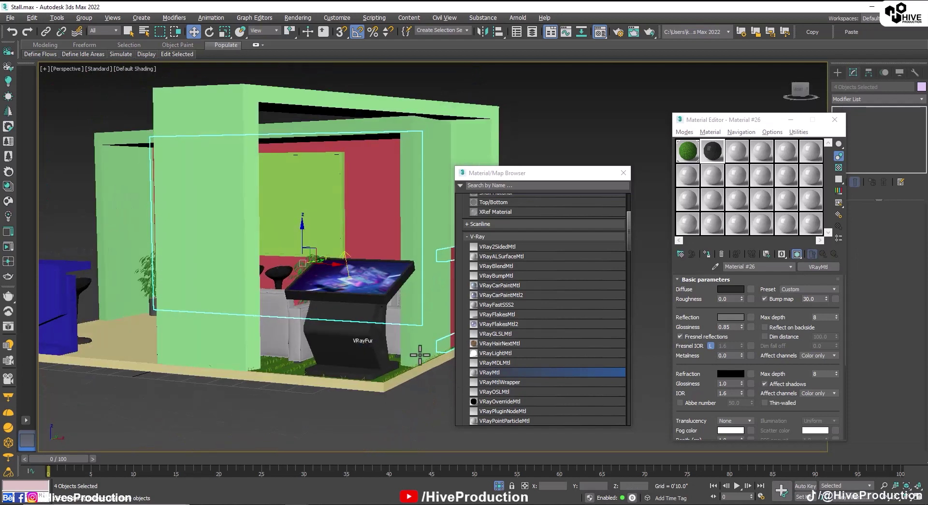
ctrl+click(375, 386)
alt+middle_drag(376, 387, 315, 354)
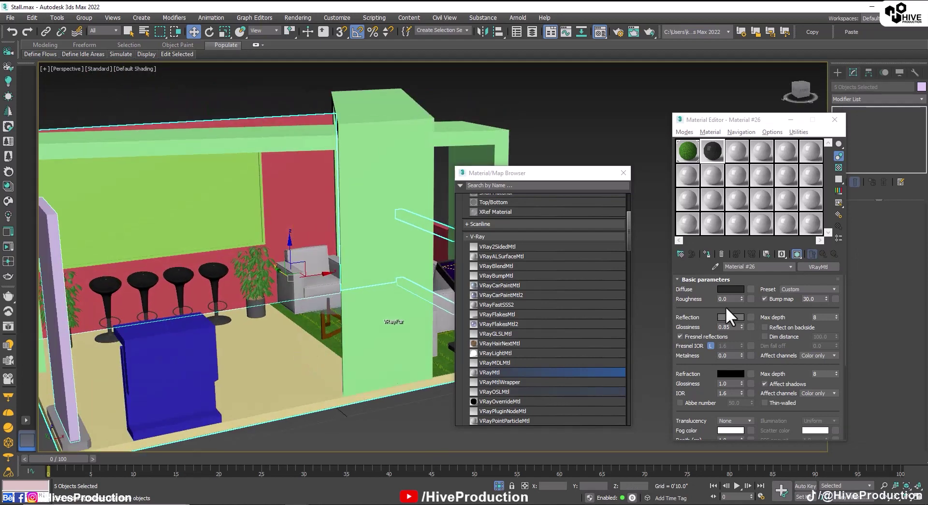
click(706, 254)
click(623, 172)
scroll(606, 346, down, 5)
alt+middle_drag(427, 312, 479, 330)
click(479, 331)
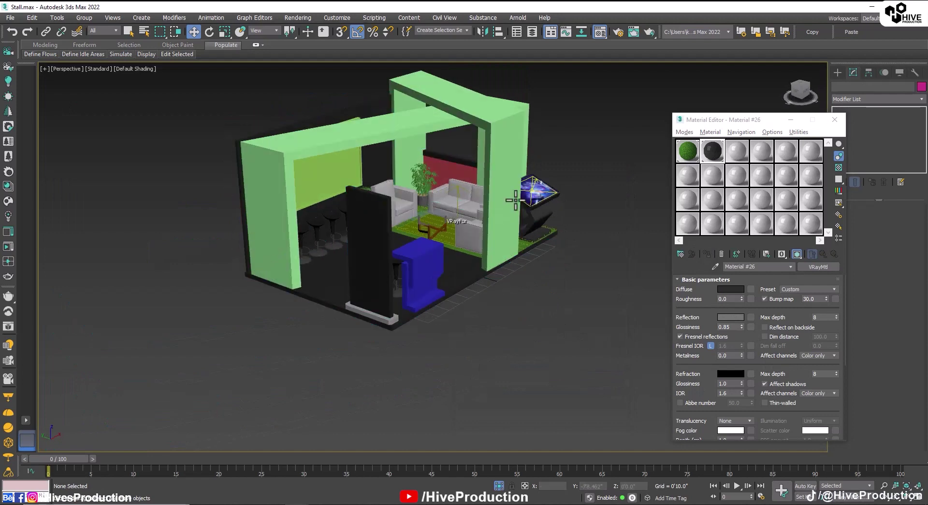
Step: Create a VRayMtl in the third slot and assign it to the two green arch frames
click(494, 115)
ctrl+click(416, 118)
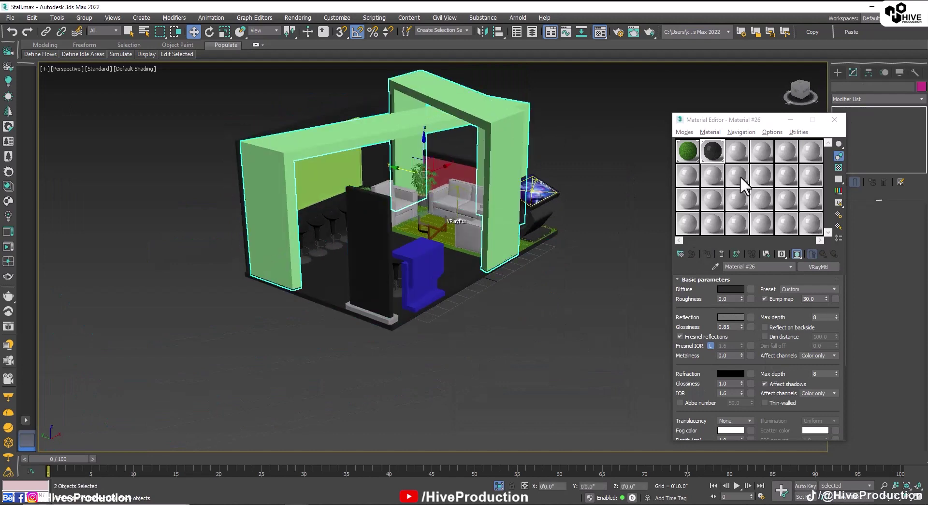
click(680, 255)
double_click(489, 372)
click(705, 253)
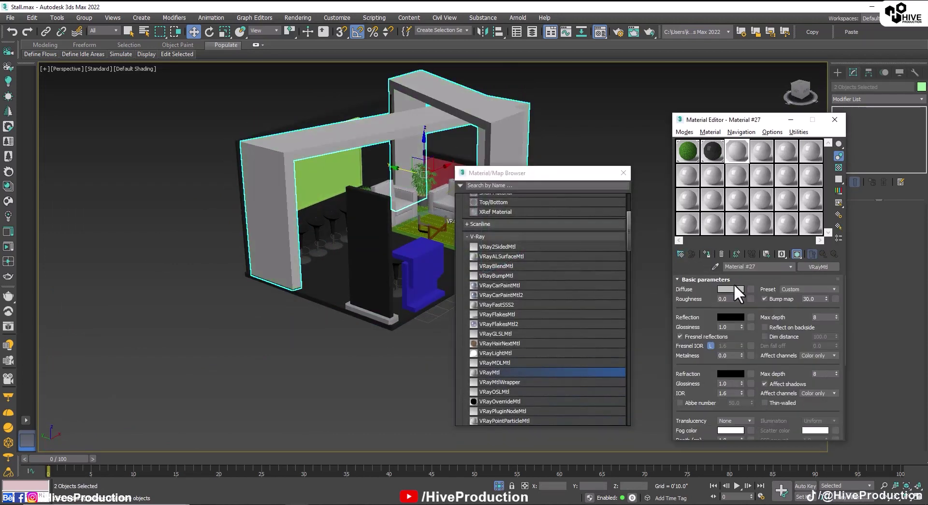
Step: Load the Concrete.jpg bitmap as the diffuse map of the arch frames' material
click(750, 288)
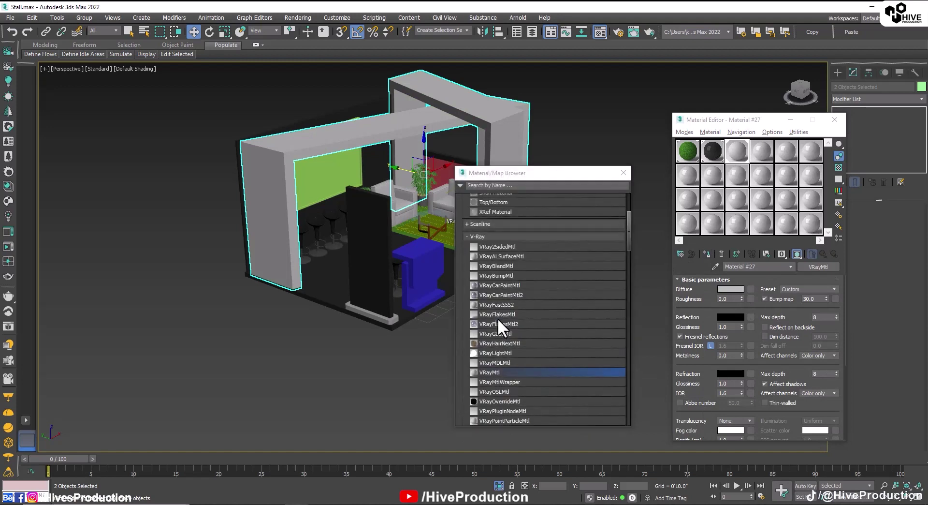
double_click(498, 318)
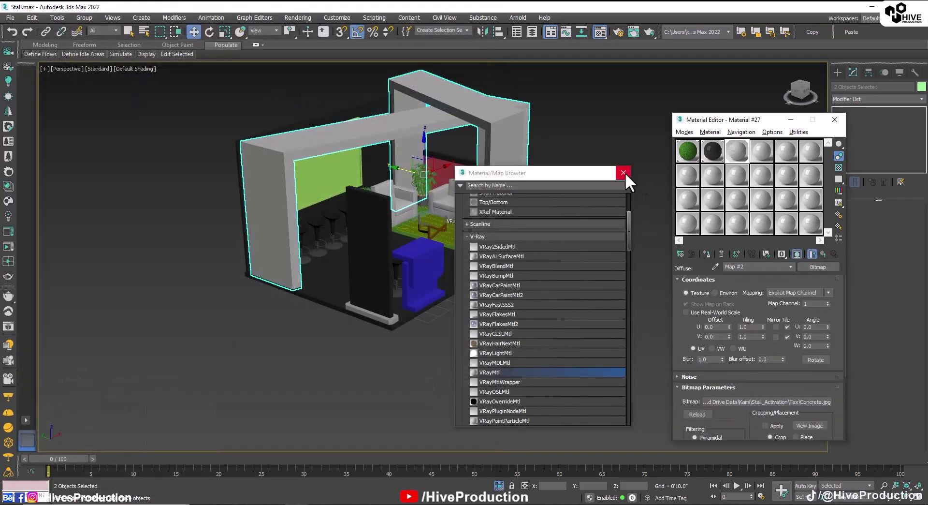
click(625, 173)
click(593, 304)
Step: Add a UVW Map modifier with Box mapping to the taller concrete arch frame
scroll(593, 309, up, 5)
middle_drag(593, 310, 595, 399)
scroll(338, 271, down, 3)
middle_drag(338, 271, 454, 292)
scroll(405, 283, down, 4)
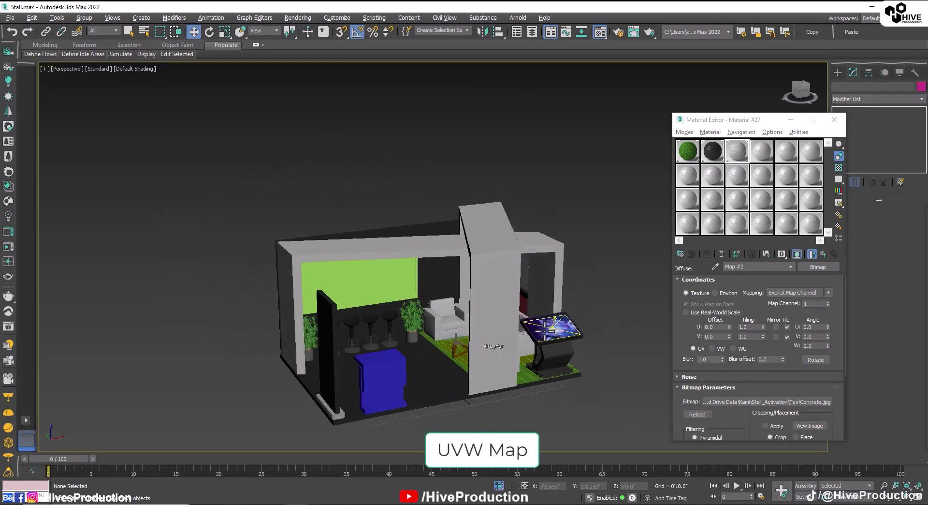
click(488, 290)
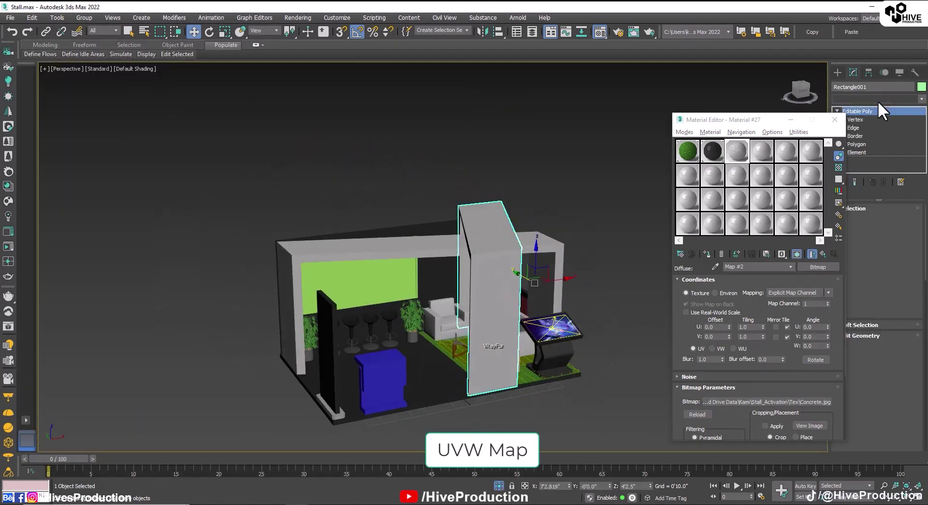
click(878, 101)
click(870, 383)
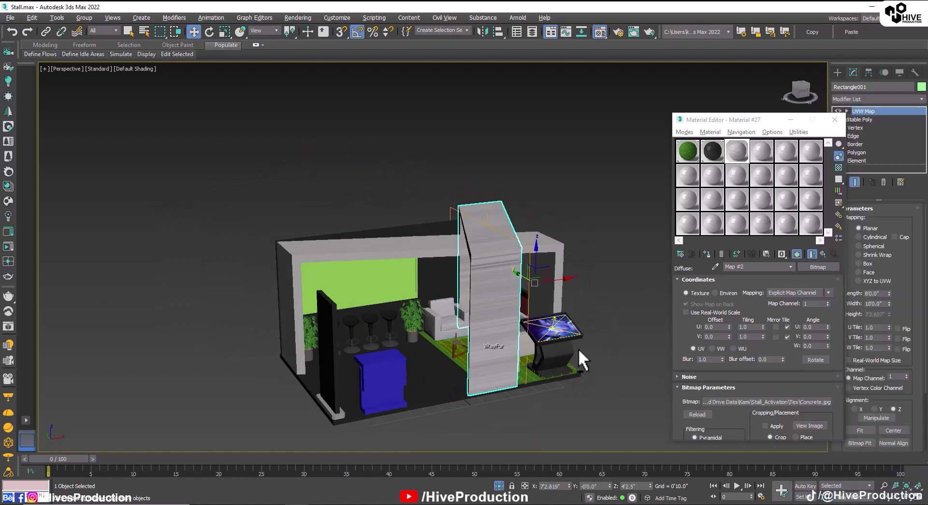
click(858, 264)
alt+middle_drag(629, 300, 517, 321)
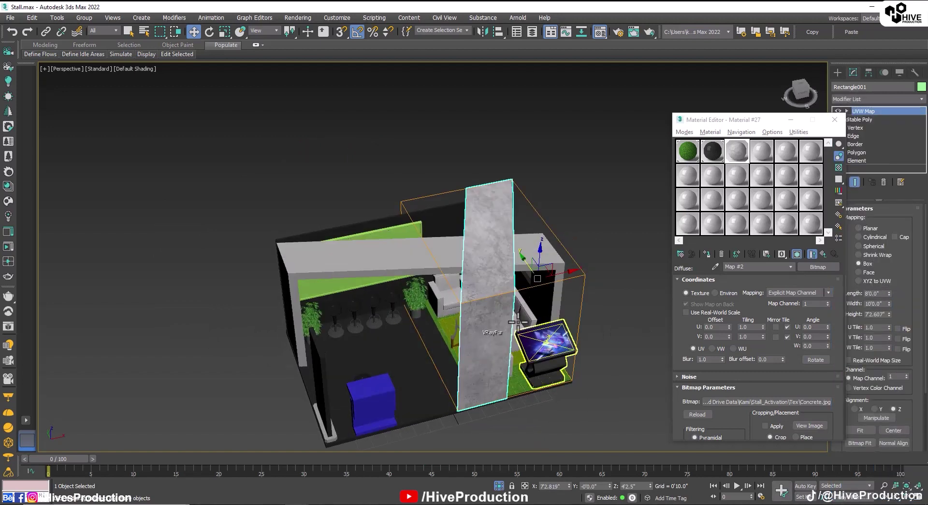
Step: Set the length, width and height of the taller arch frame's UVW mapping box to 5'0" each
text(5)
key(Tab)
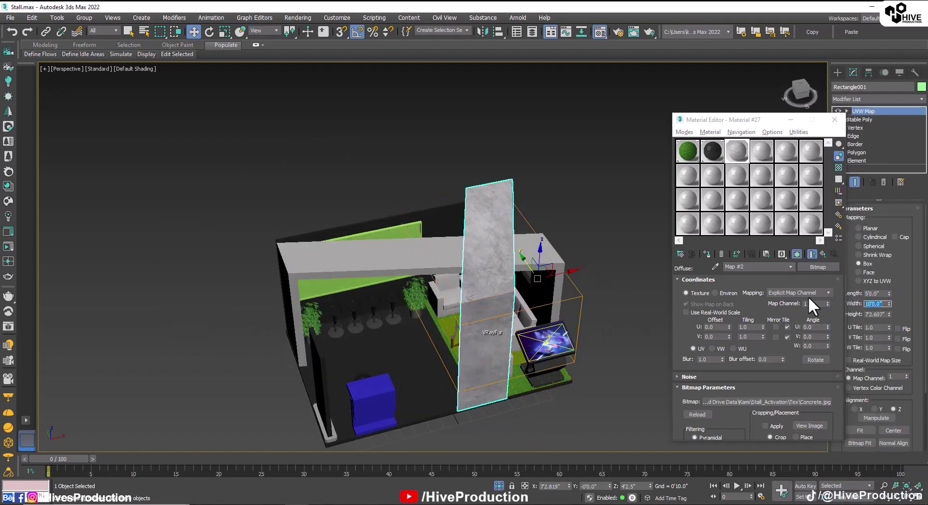
text(5)
key(Tab)
text(5)
key(Return)
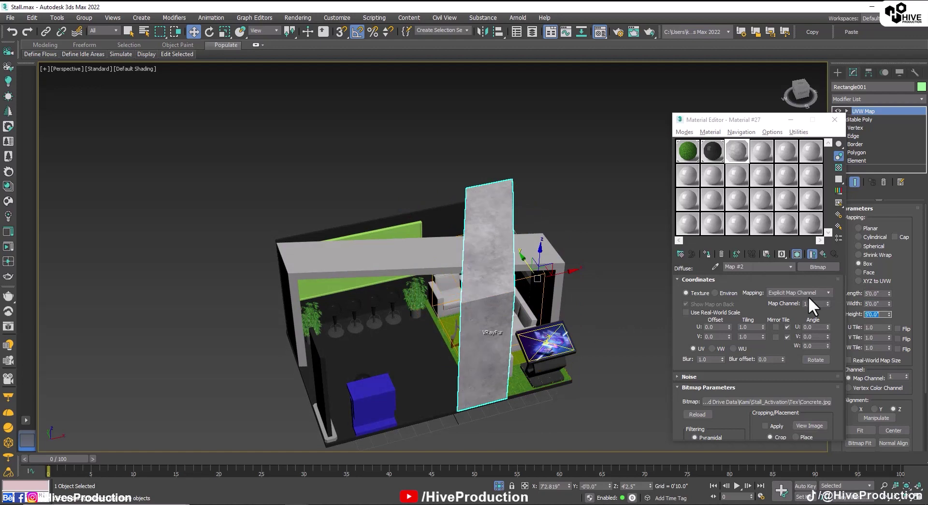
Step: Copy the UVW Map modifier from the taller concrete arch frame and paste it onto the lower arch frame
click(618, 361)
alt+middle_drag(618, 361, 468, 254)
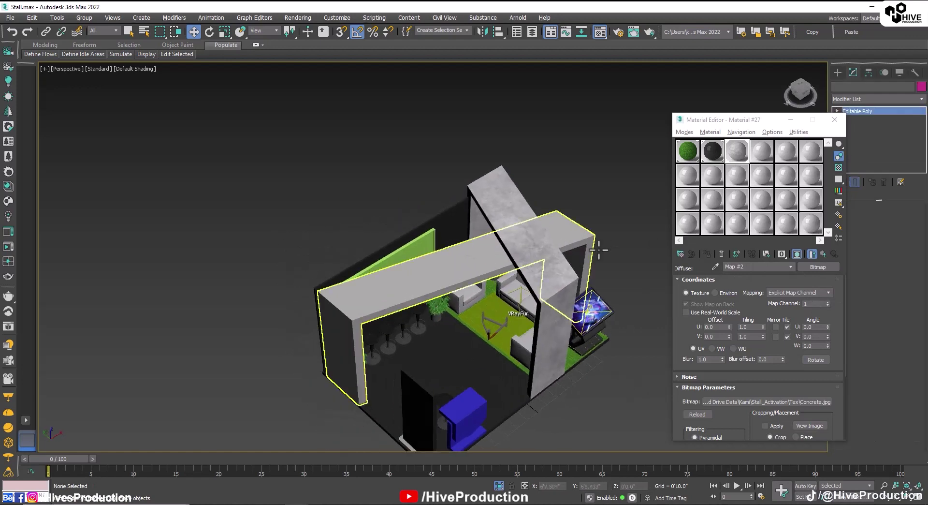
click(491, 268)
right_click(858, 110)
click(819, 152)
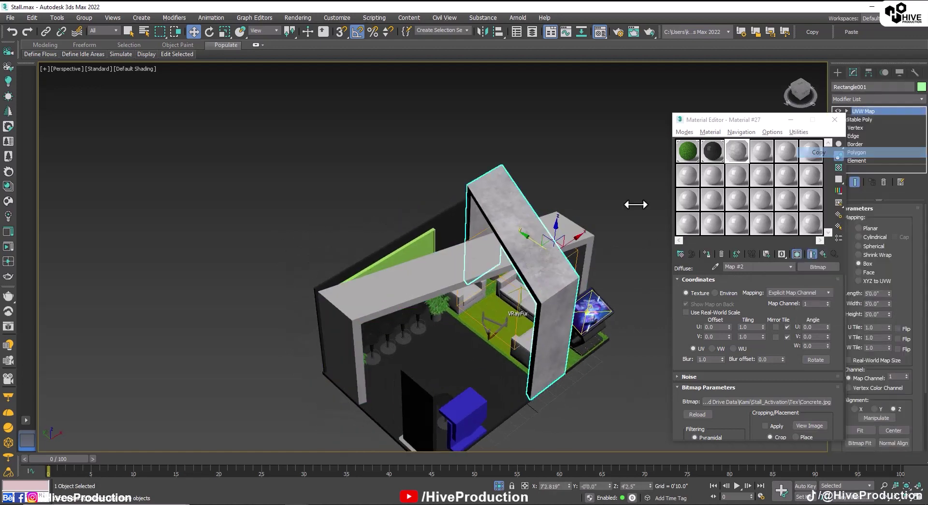
click(422, 270)
right_click(859, 110)
click(865, 160)
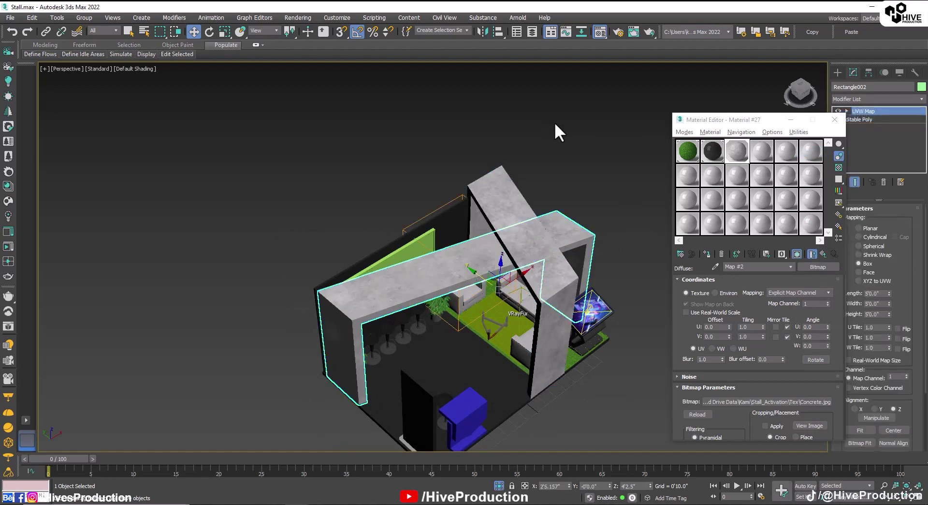
click(555, 122)
Step: Load the Concrete.jpg bitmap as the bump map of the concrete material
alt+middle_drag(555, 290, 483, 218)
scroll(555, 288, up, 6)
alt+middle_drag(555, 288, 498, 276)
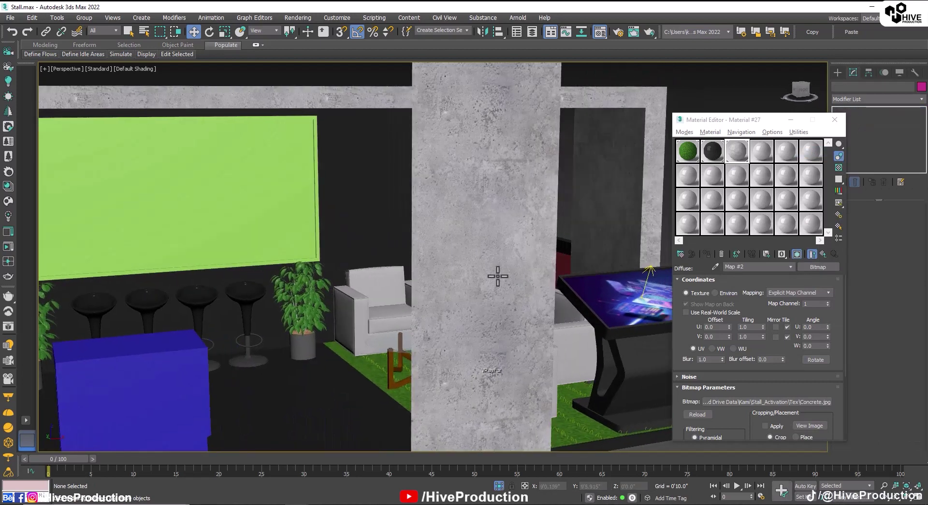
double_click(736, 151)
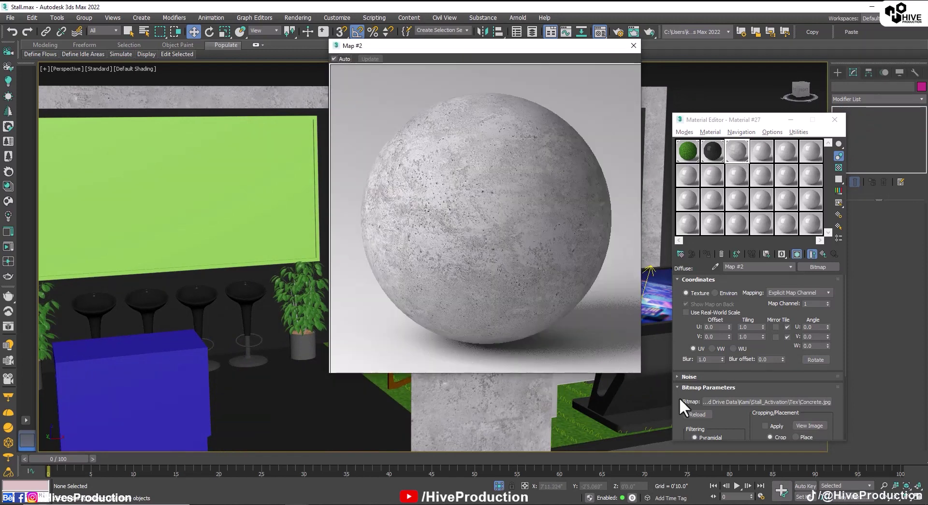
click(812, 253)
scroll(798, 322, down, 5)
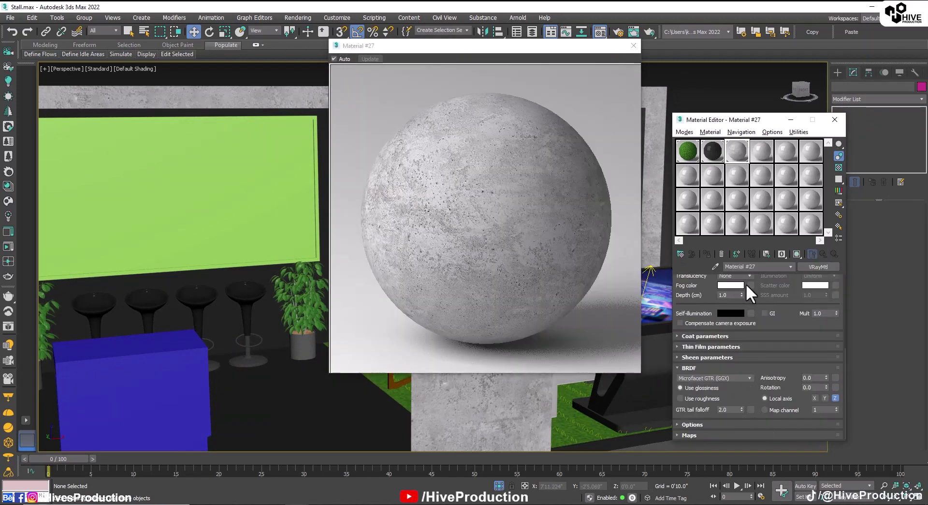
click(713, 433)
scroll(729, 338, down, 7)
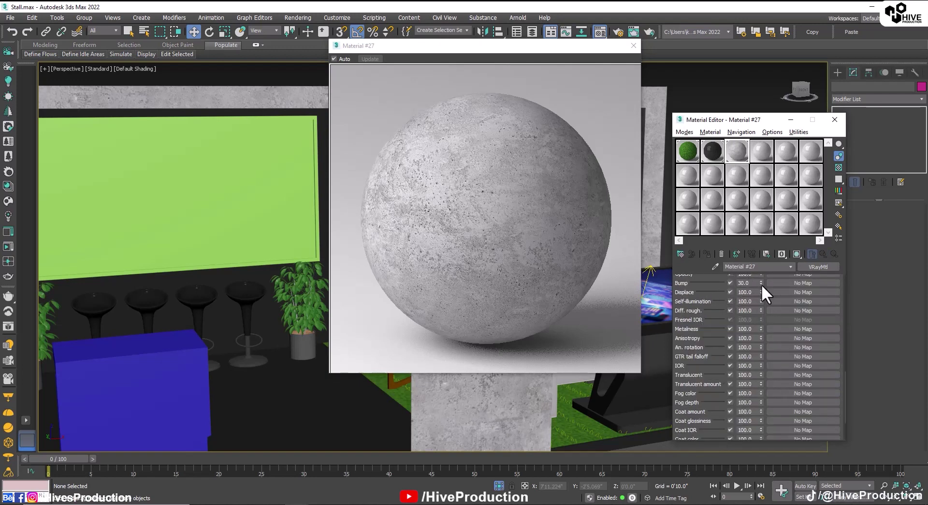
click(803, 282)
double_click(511, 320)
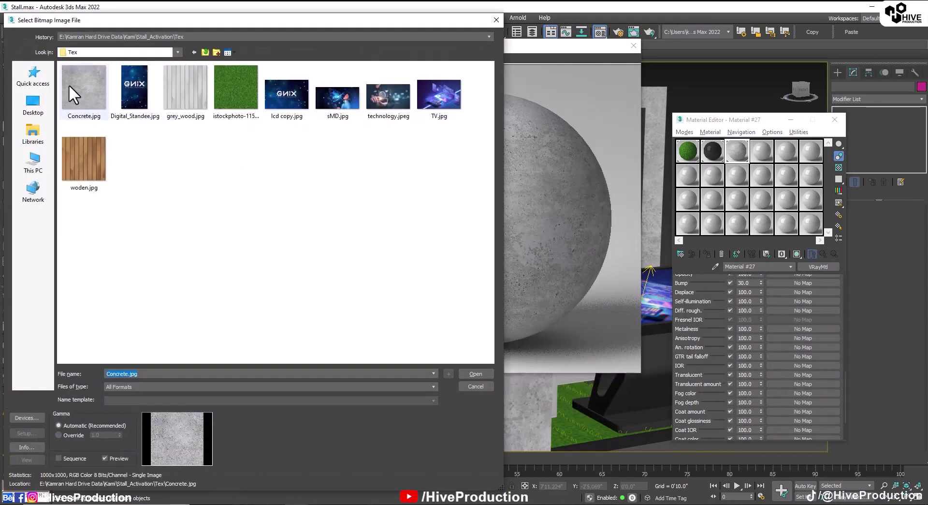
double_click(72, 94)
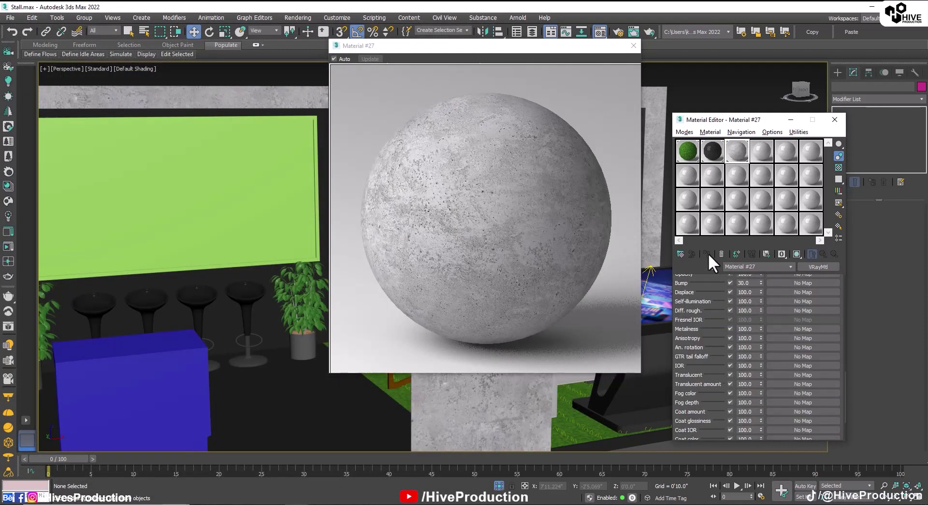
Step: Set the concrete material's bump amount to 50
click(812, 254)
scroll(770, 330, down, 5)
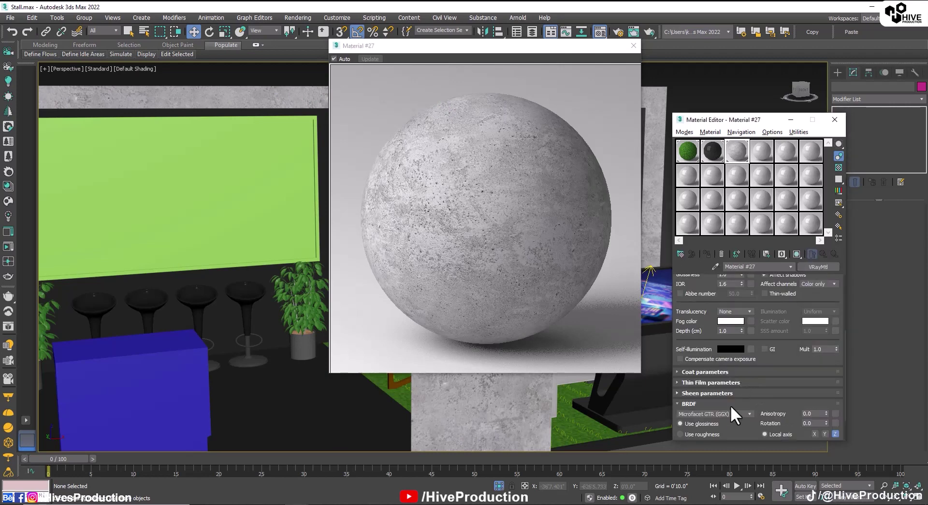
click(730, 405)
click(717, 434)
scroll(731, 321, down, 5)
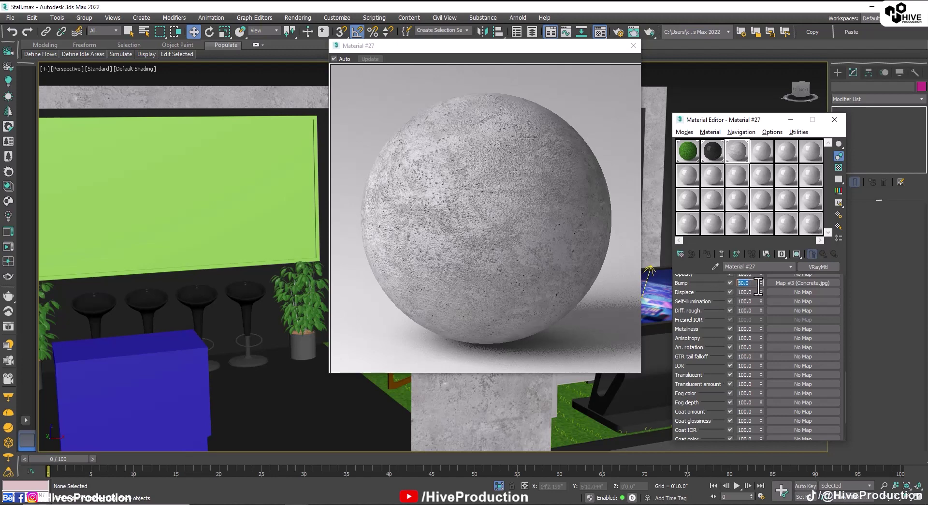
Step: Assign the concrete material to the blue base of the reception counter
middle_drag(202, 316, 278, 256)
right_click(243, 395)
click(186, 424)
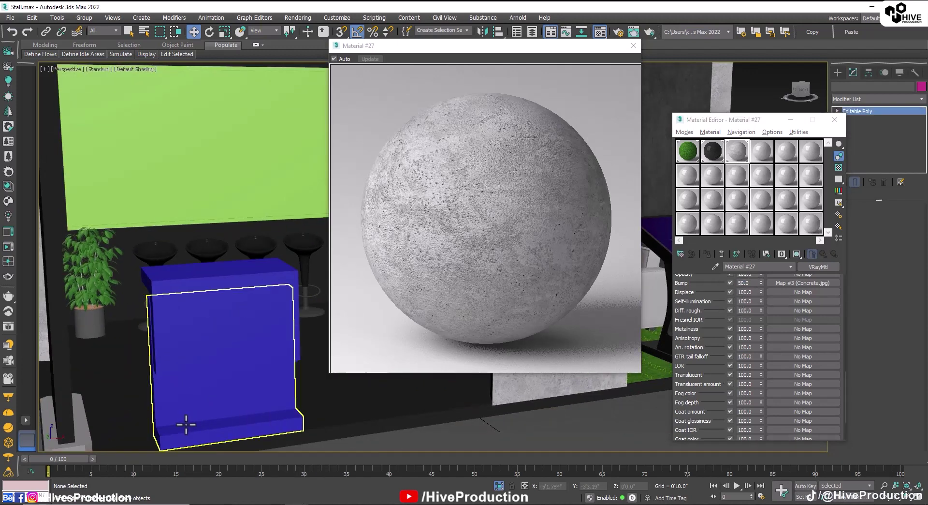
click(192, 410)
click(707, 253)
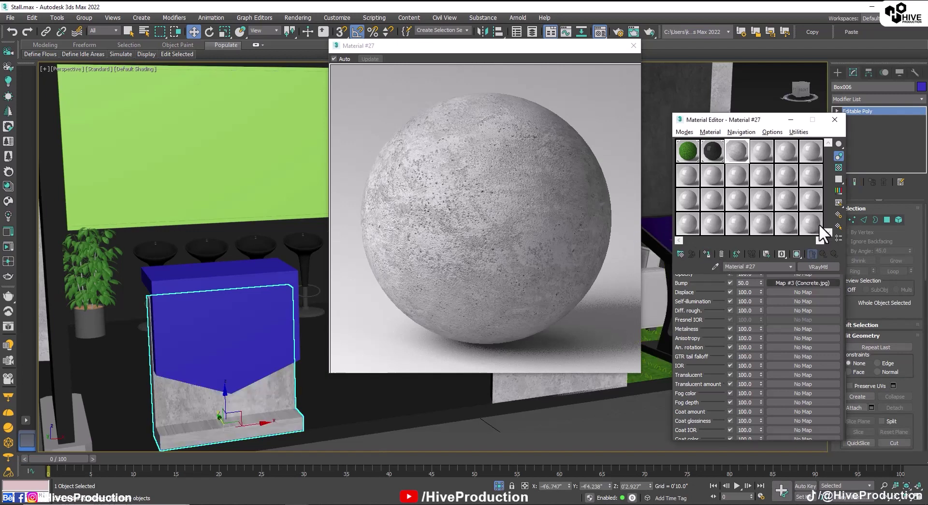
Step: Add a UVW Map modifier with Box mapping to the counter base, with length, width and height of 3'0"
click(866, 96)
scroll(886, 381, down, 15)
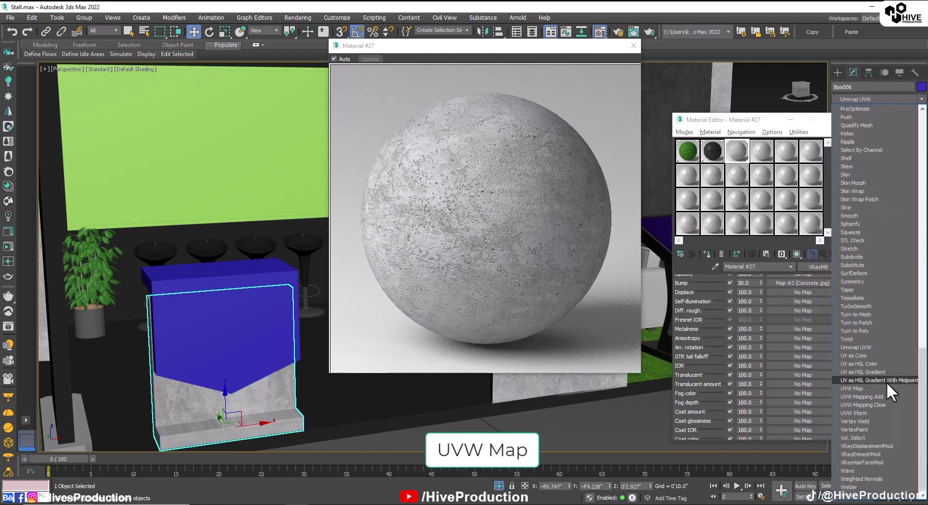
click(886, 384)
click(859, 263)
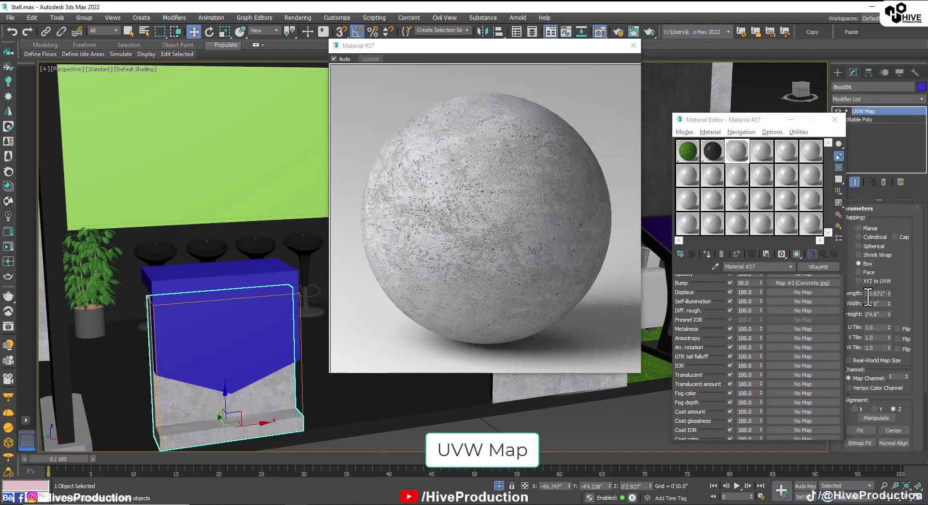
drag(865, 293, 898, 299)
text(3)
key(Tab)
key(Tab)
text(3)
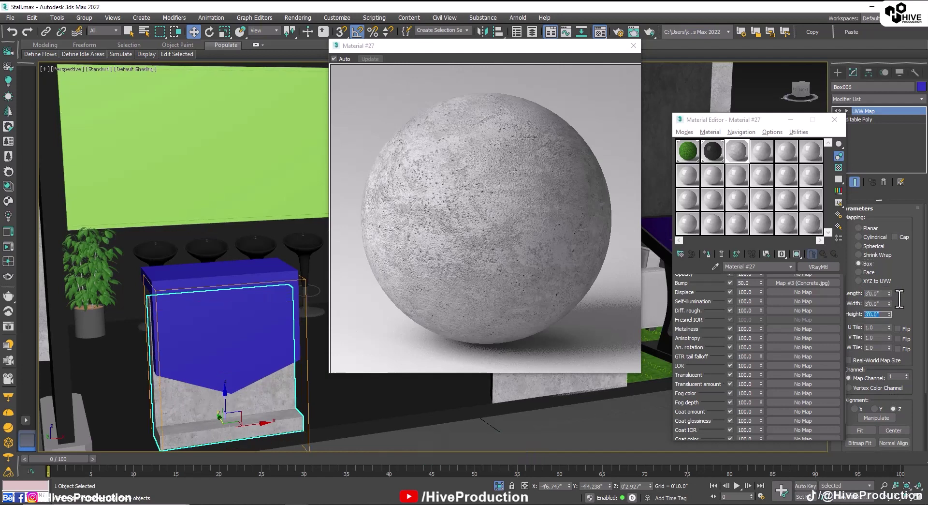
Step: Assign the dark material to the counter's blue upper part and close the Material Editor
click(220, 335)
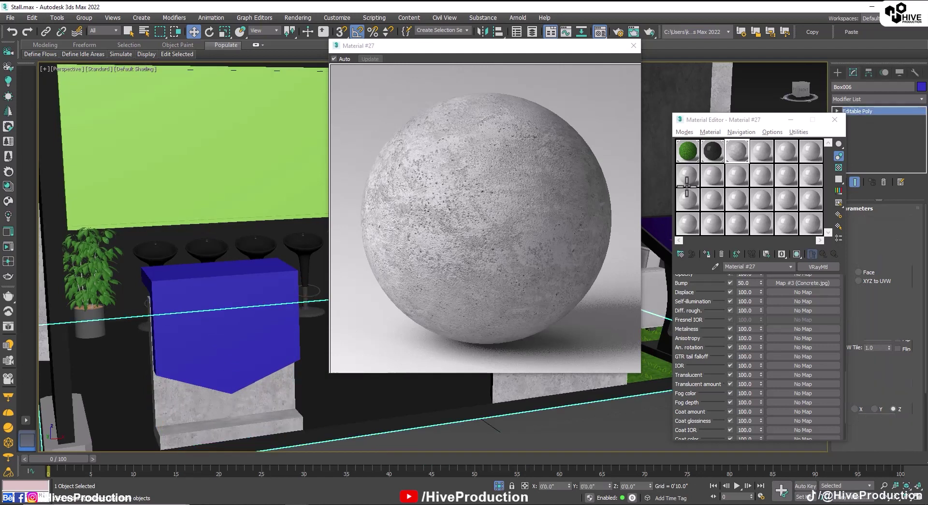
click(713, 152)
click(707, 254)
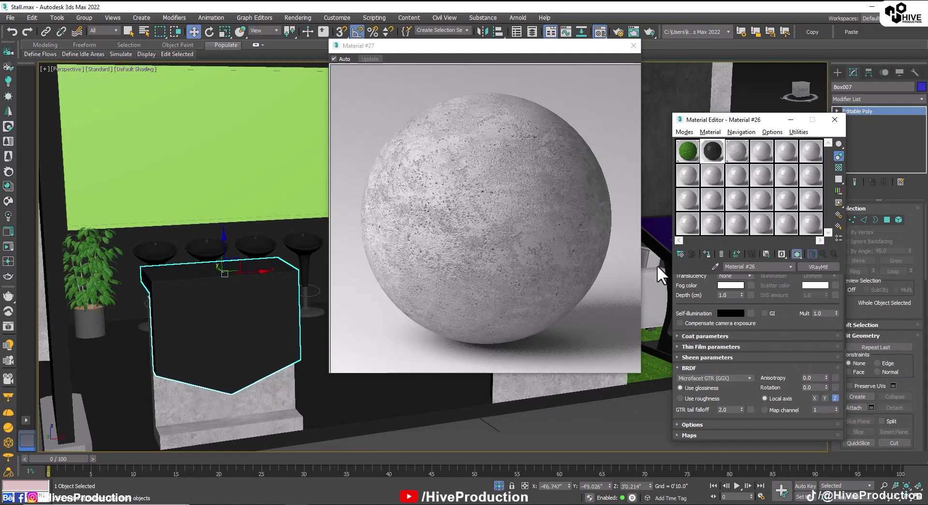
click(835, 121)
Step: Select the top polygon of the floor platform in Polygon sub-object mode
alt+middle_drag(383, 293, 387, 335)
scroll(386, 336, down, 3)
click(397, 325)
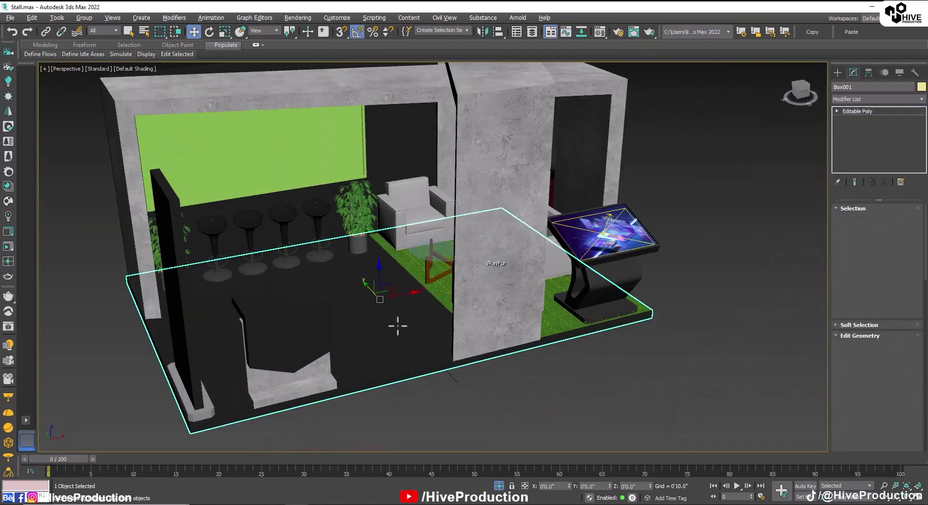
click(887, 220)
click(390, 324)
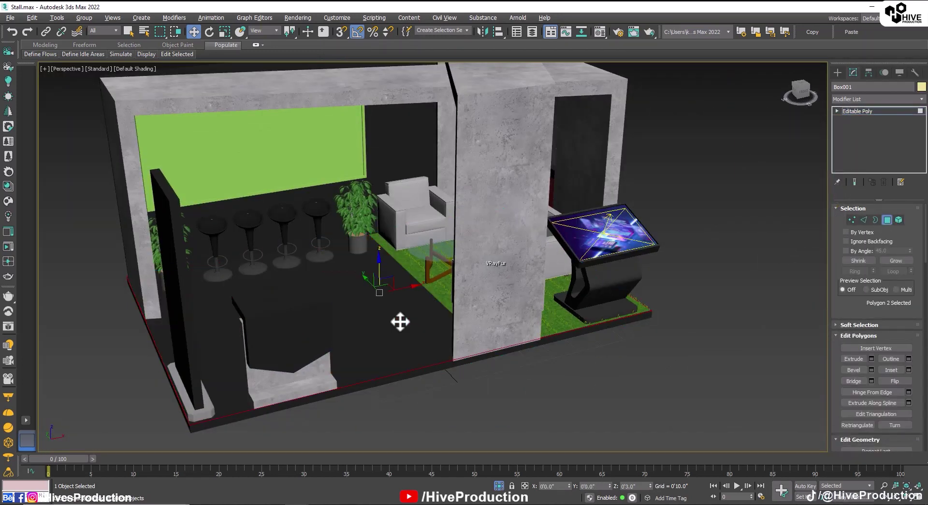
scroll(393, 290, up, 5)
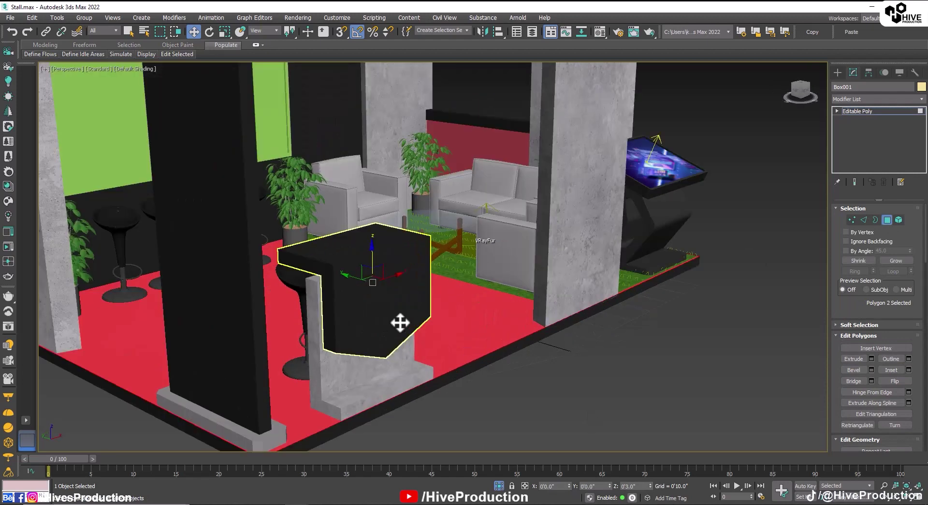
Step: Reopen the Material Editor and create a VRayMtl in the fourth slot
key(m)
click(633, 45)
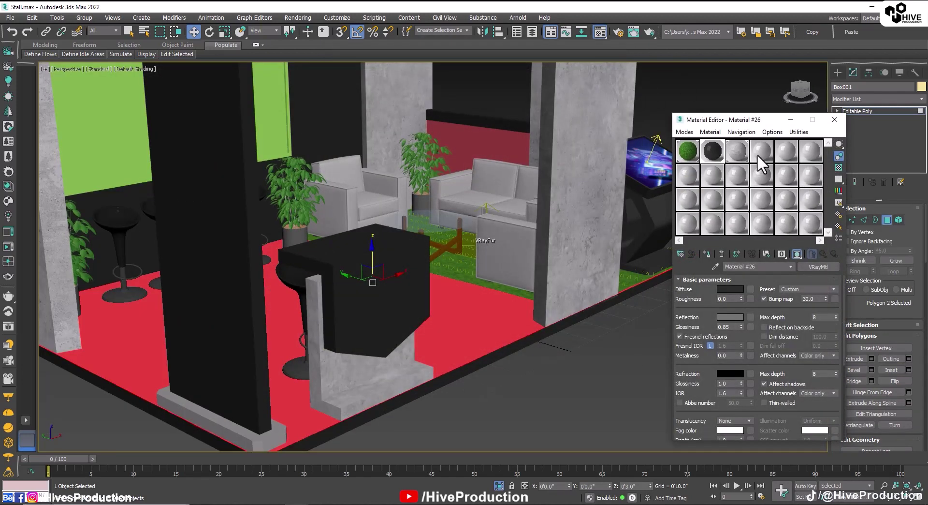
click(759, 152)
click(680, 254)
double_click(503, 371)
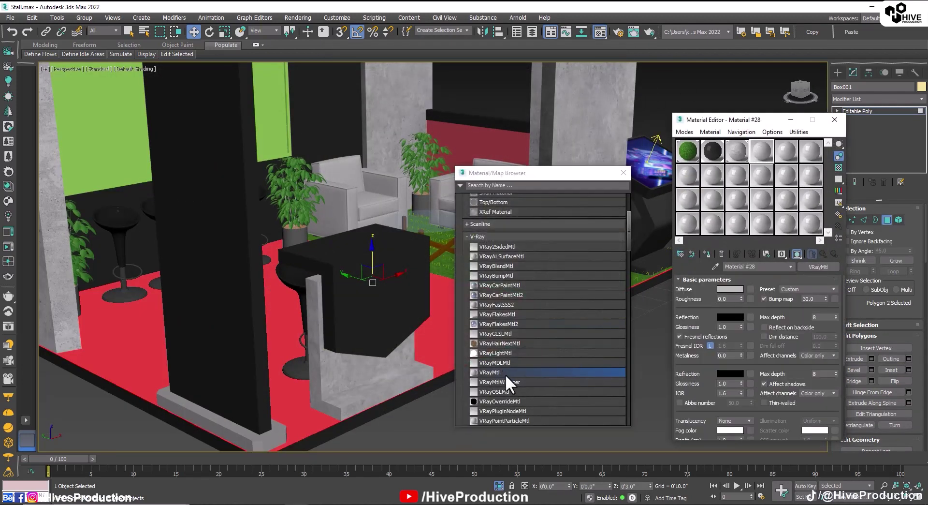
Step: Load woden.jpg as the new material's diffuse bitmap, assign it to the selected floor polygon and close the Material Editor
click(750, 288)
double_click(481, 321)
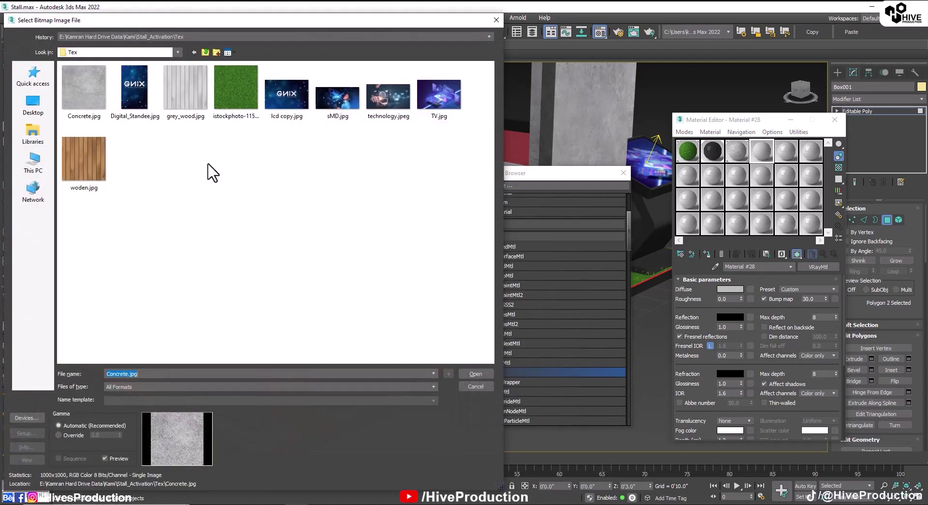
double_click(93, 166)
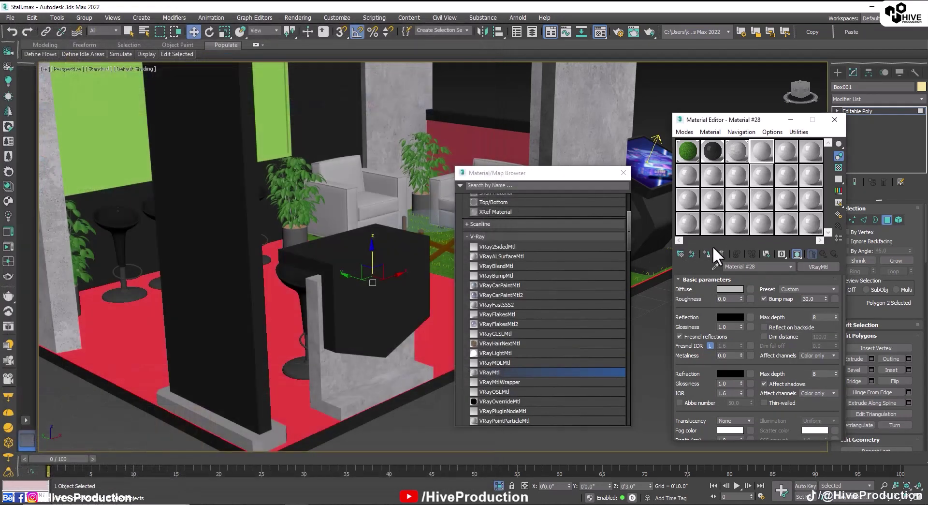
click(623, 173)
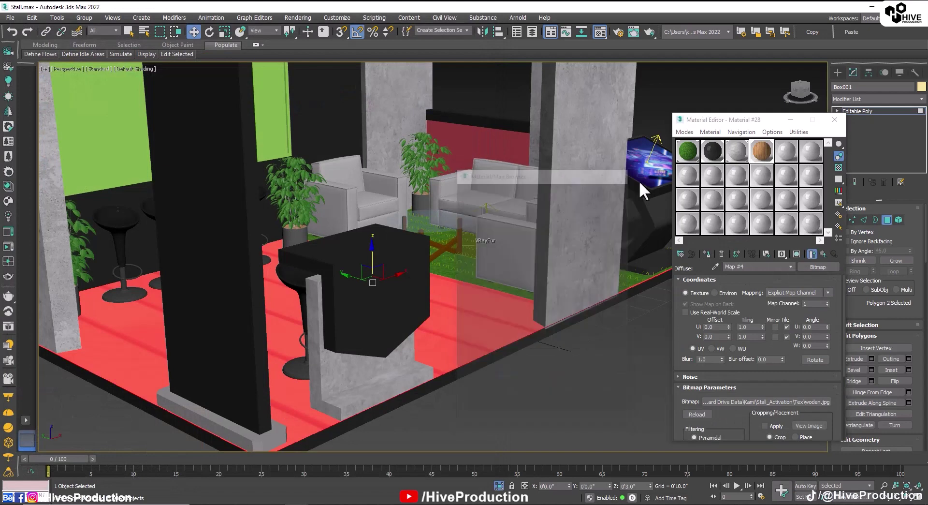
click(798, 116)
Step: Leave Polygon sub-object mode and add a UVW Map modifier to the floor platform
click(887, 219)
alt+middle_drag(723, 271, 578, 323)
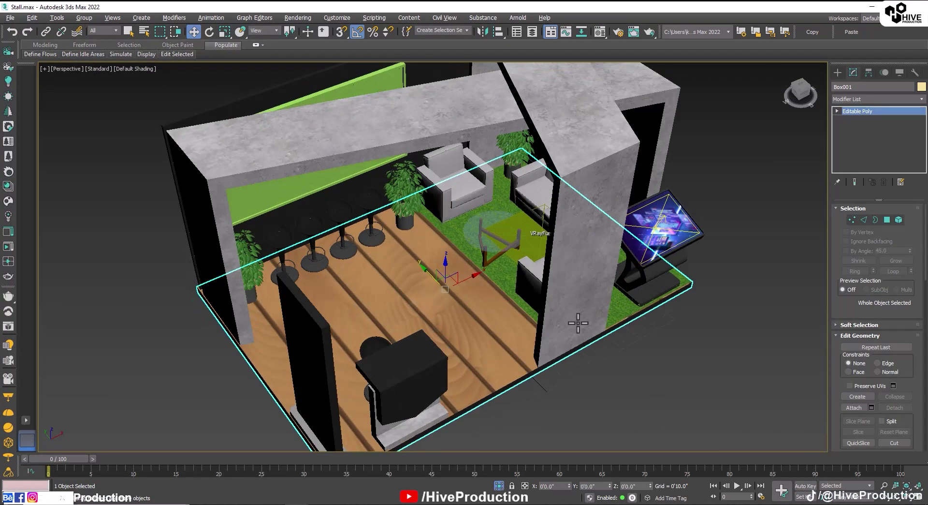
click(868, 98)
scroll(876, 315, down, 10)
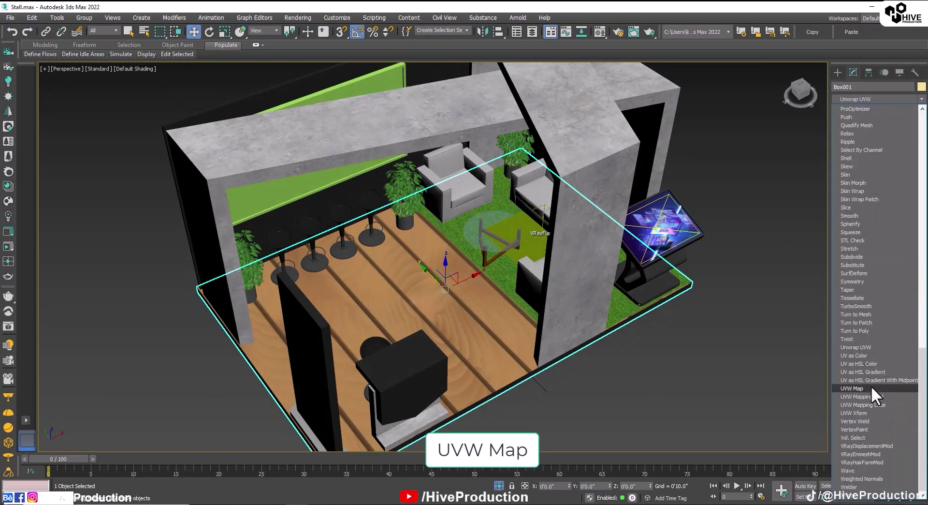
click(853, 388)
Step: Rotate the floor's UVW Map gizmo a quarter turn about the vertical axis to change the plank direction
click(846, 111)
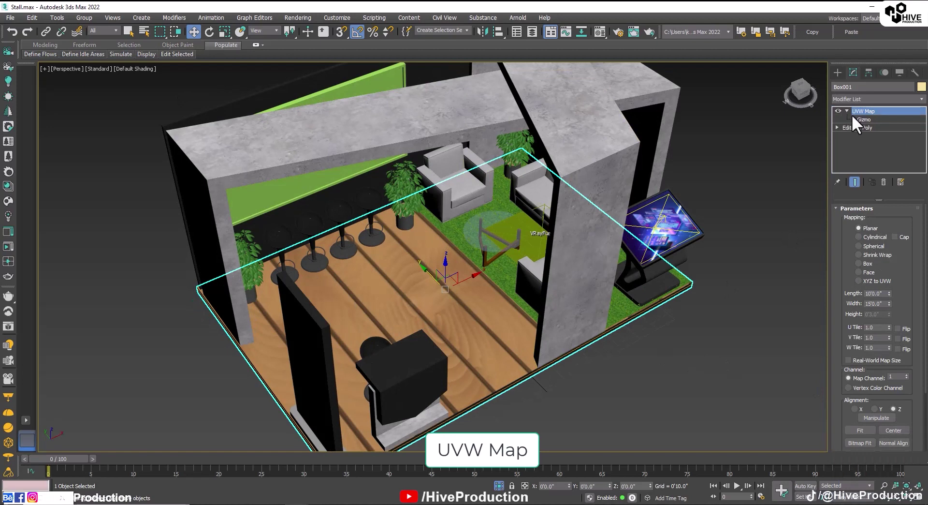
click(862, 119)
drag(453, 305, 407, 304)
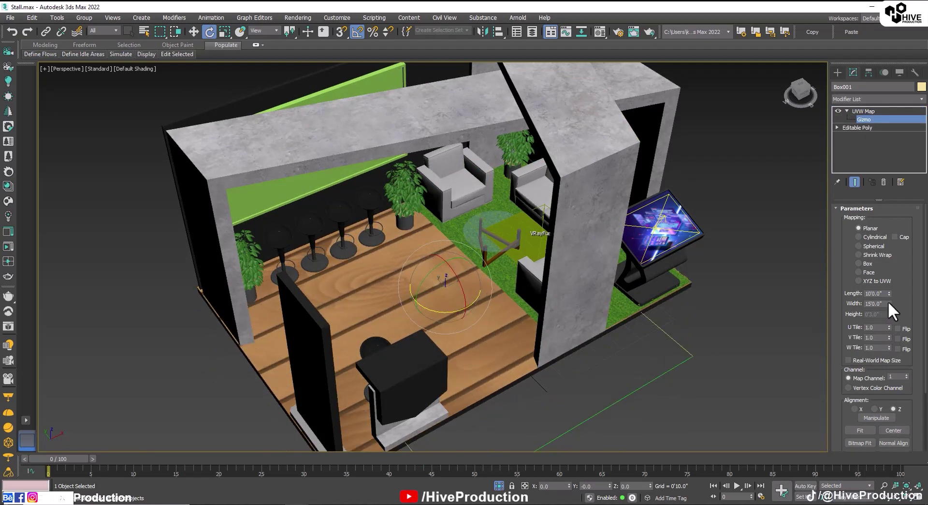
Step: Set the floor's planar UVW mapping to a width of 3'0" and a length of 4'10.8", and leave gizmo editing
drag(888, 303, 898, 341)
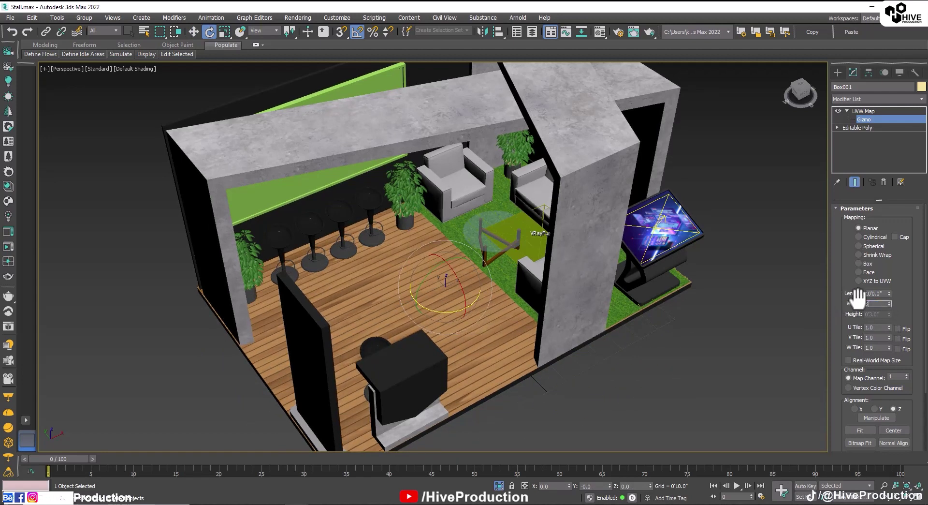
drag(888, 293, 896, 321)
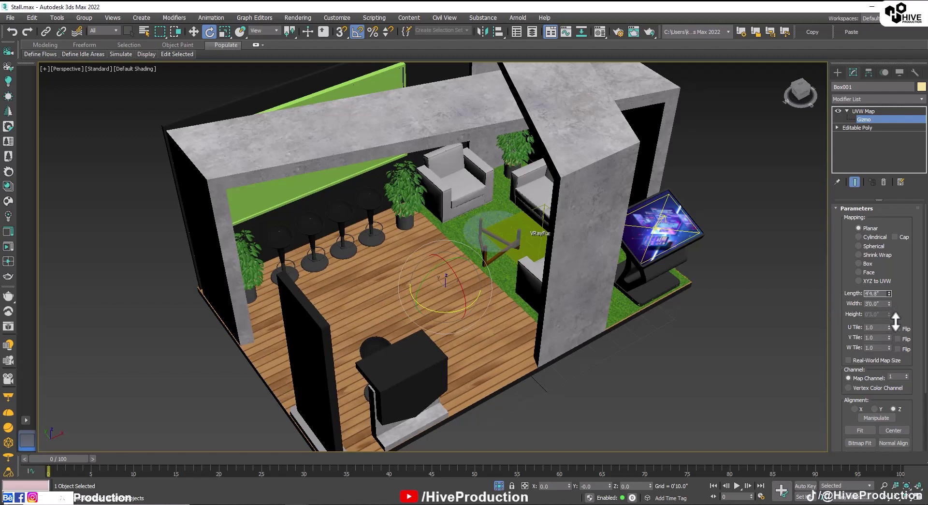
click(864, 111)
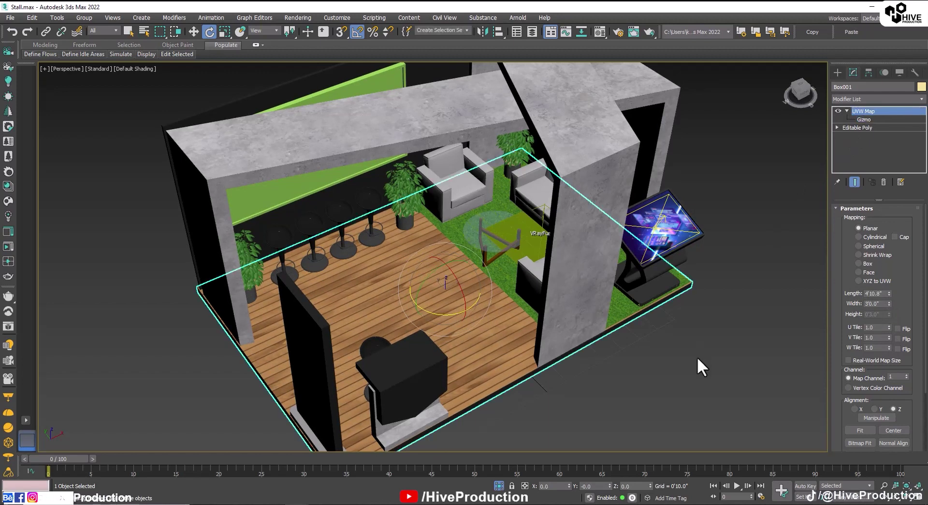
Step: In Polygon mode, select the thin inset strip faces around both openings of the concrete frame that crosses over the stall
click(697, 355)
alt+middle_drag(621, 341, 629, 276)
click(607, 120)
middle_drag(608, 121, 825, 181)
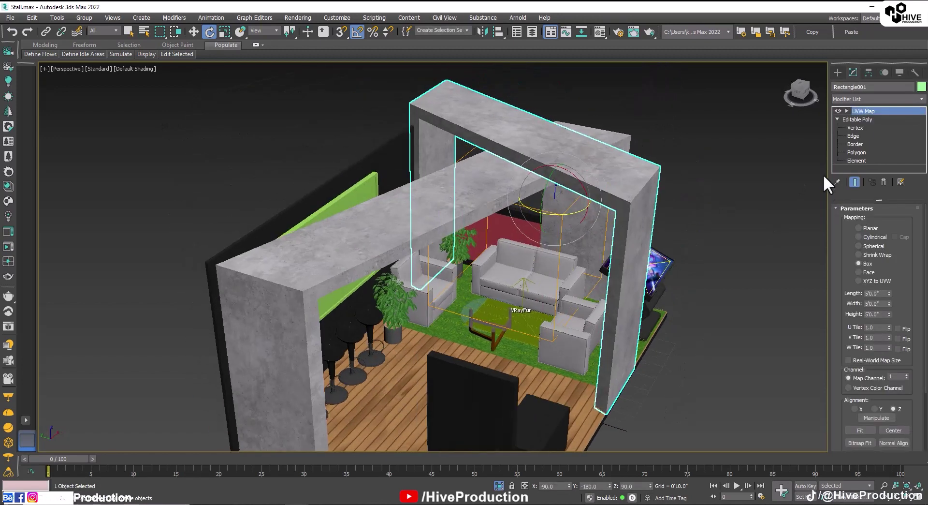
click(857, 152)
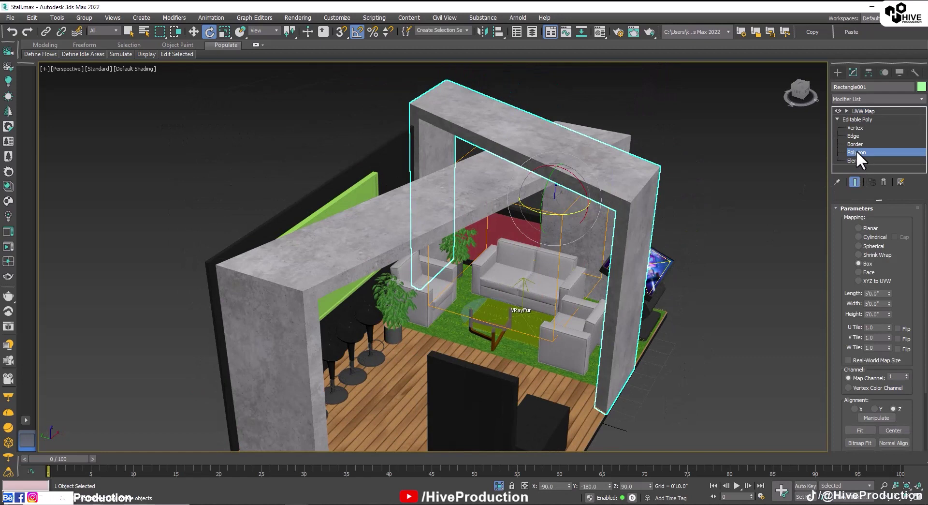
click(616, 204)
ctrl+click(610, 200)
ctrl+click(414, 115)
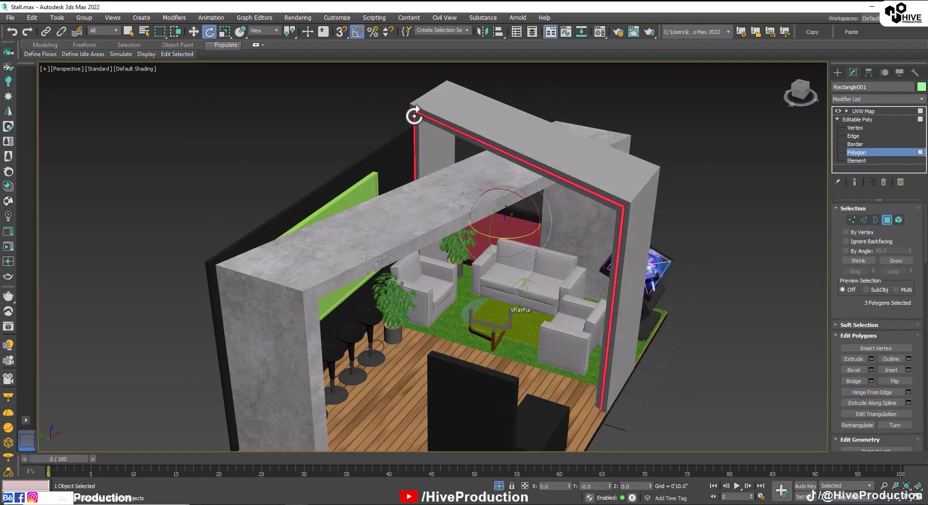
alt+middle_drag(583, 177, 467, 163)
ctrl+click(416, 174)
ctrl+click(409, 182)
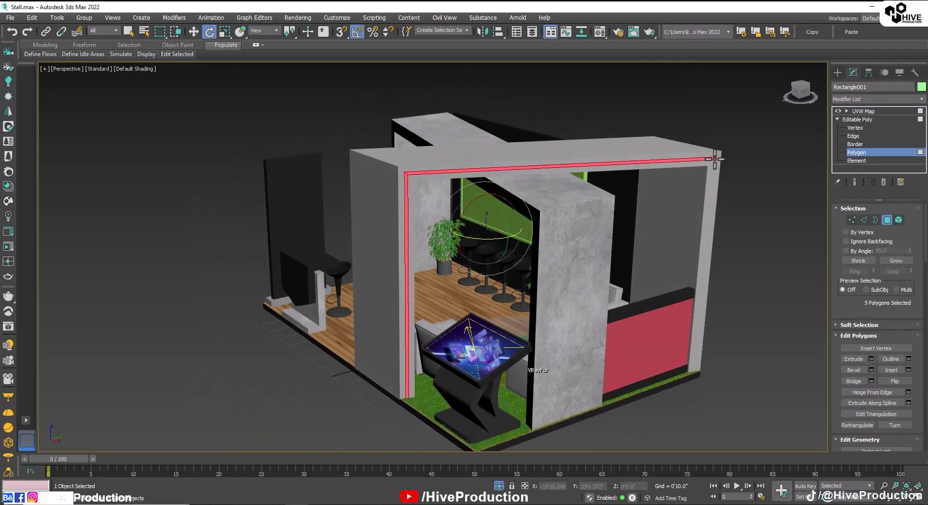
ctrl+click(715, 162)
Step: Create a VRayLightMtl with a color multiplier of 5.0 in an empty slot, apply it to the selected strips and close the Material Editor
alt+middle_drag(543, 256, 643, 242)
click(600, 33)
click(786, 151)
click(684, 256)
double_click(556, 352)
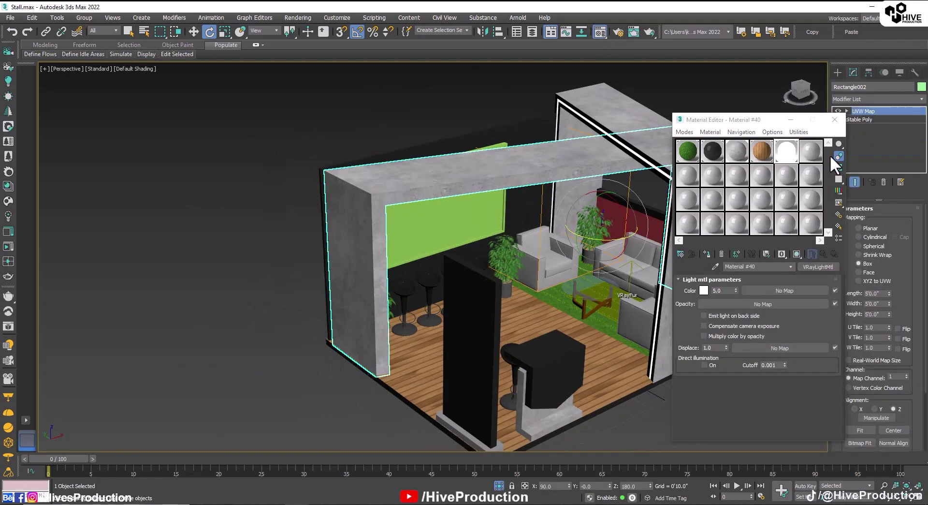
click(834, 120)
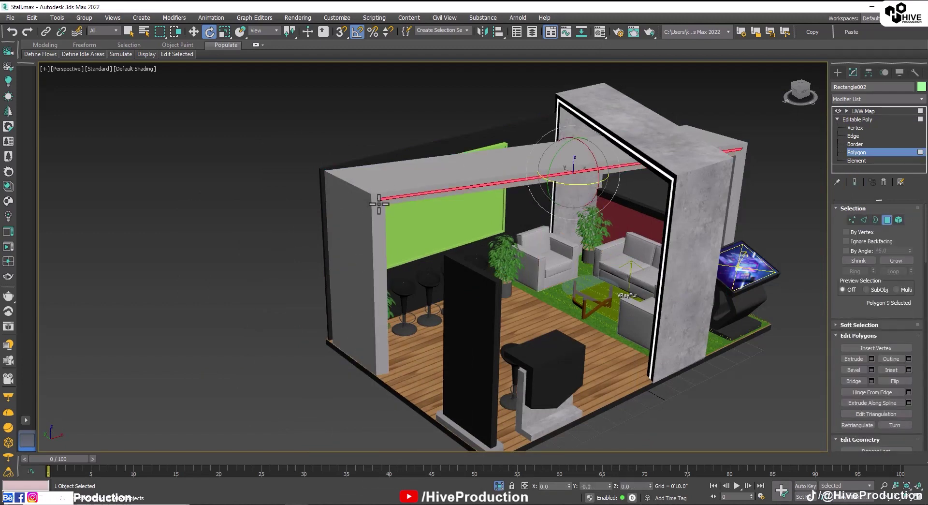
Step: Select the matching thin strip polygons on the front and back of the second, longer concrete frame
alt+middle_drag(533, 174, 309, 241)
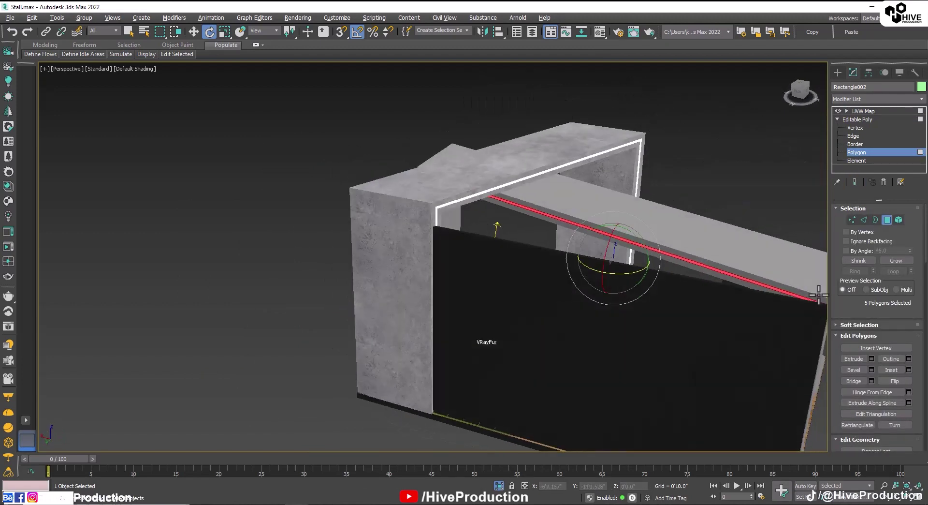
scroll(816, 309, up, 2)
middle_drag(817, 310, 524, 273)
ctrl+click(550, 255)
Step: Assign the existing VRayLightMtl to the second frame's selected strips and leave Polygon sub-object mode
key(m)
click(707, 254)
click(833, 120)
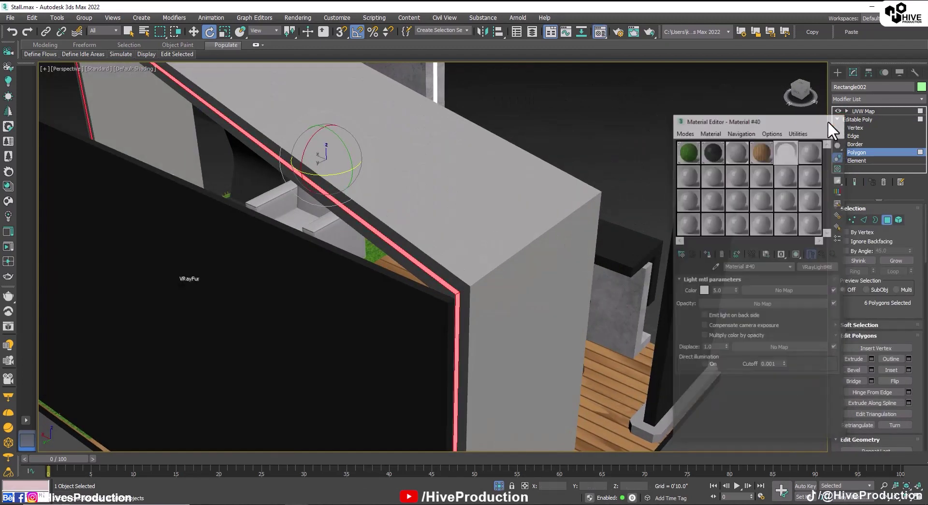
click(858, 120)
click(585, 171)
Step: Select the green wall panel behind the bar stools and load a VRayMtl into an empty material slot
scroll(585, 171, down, 5)
alt+middle_drag(584, 171, 435, 232)
middle_drag(435, 232, 562, 377)
alt+middle_drag(562, 377, 387, 269)
scroll(388, 269, down, 3)
click(383, 259)
scroll(394, 269, up, 3)
scroll(450, 259, up, 5)
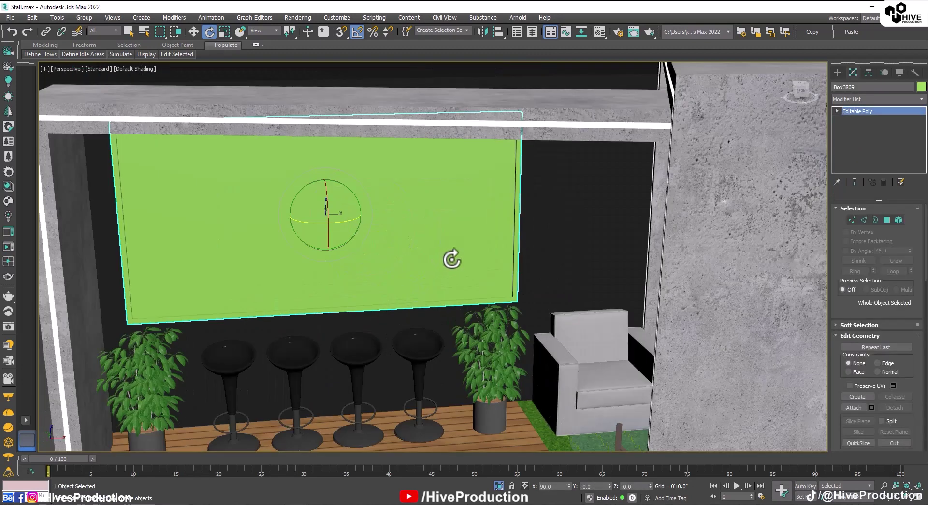
key(m)
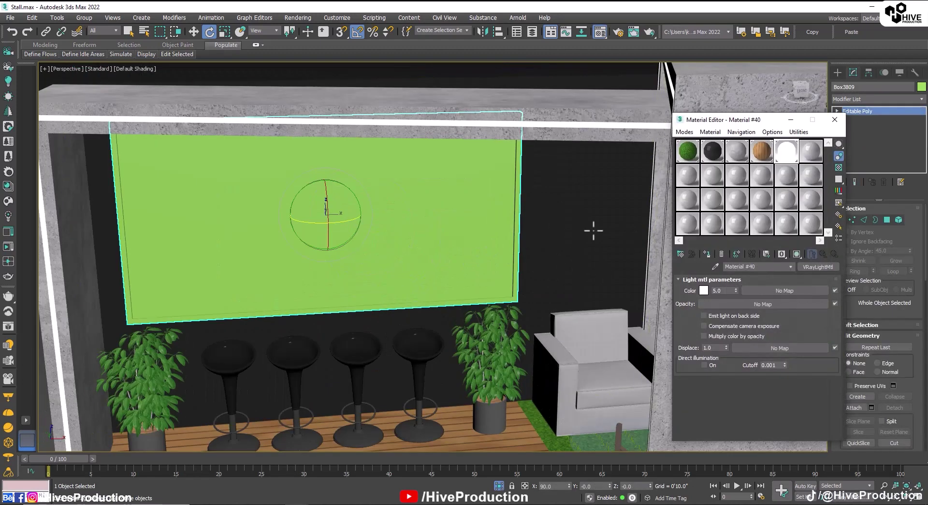
click(812, 153)
click(682, 254)
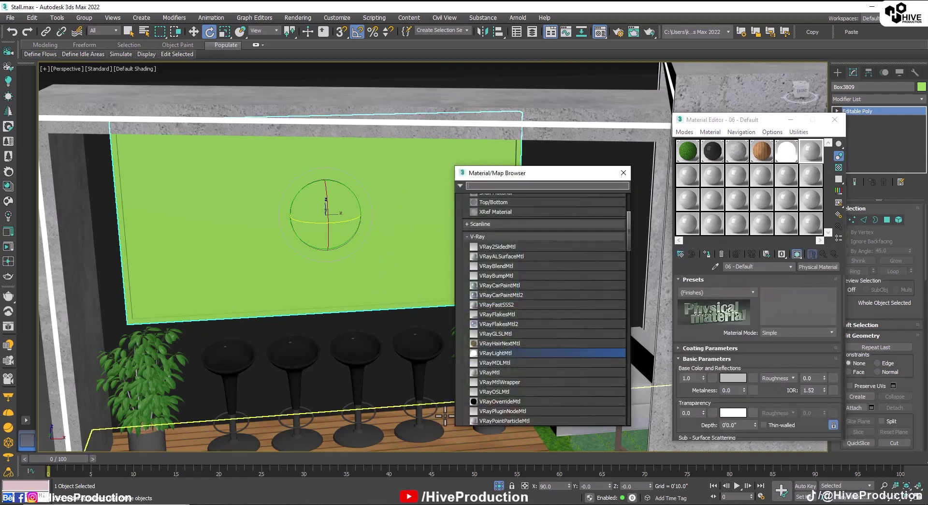
double_click(490, 371)
Step: Set the VRayMtl's diffuse color to white and assign it to the wall panel
click(727, 290)
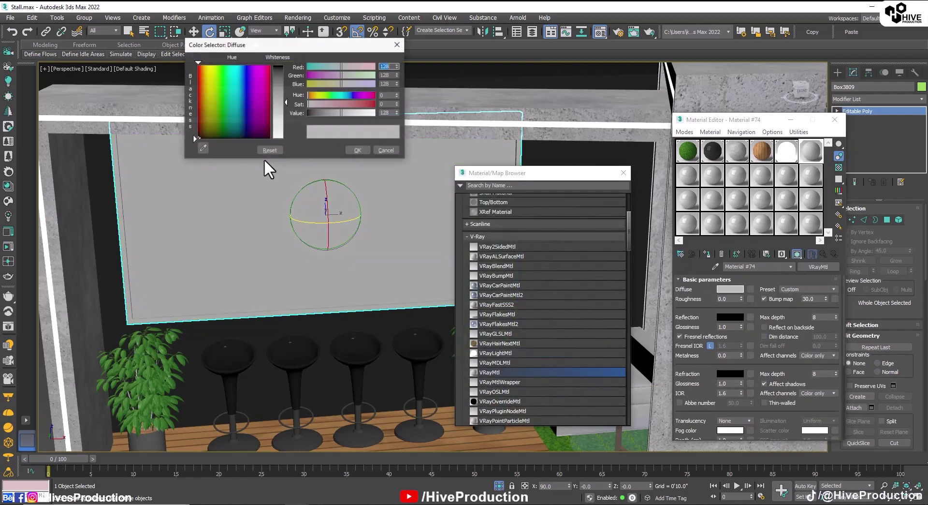
click(352, 160)
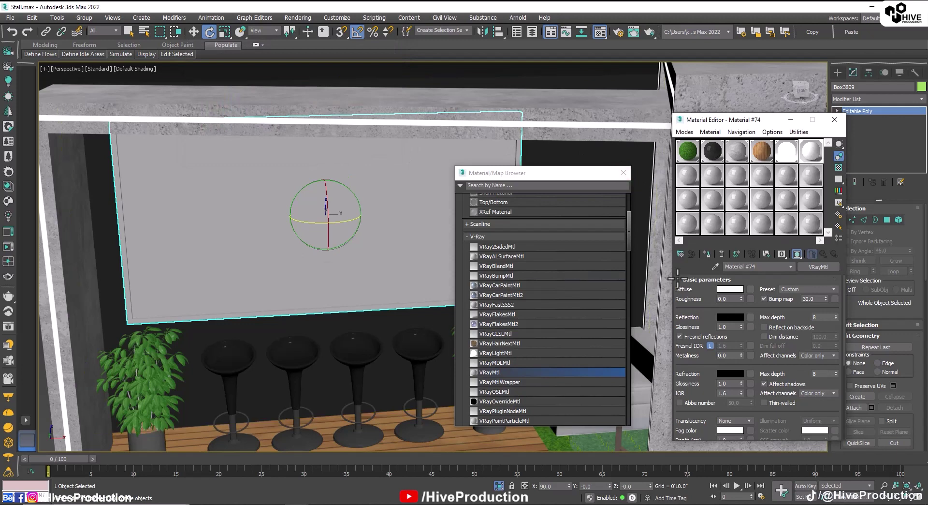
click(707, 253)
Step: Select the wall panel's large front polygon and load a VRayMtl into the next unused material slot
click(887, 219)
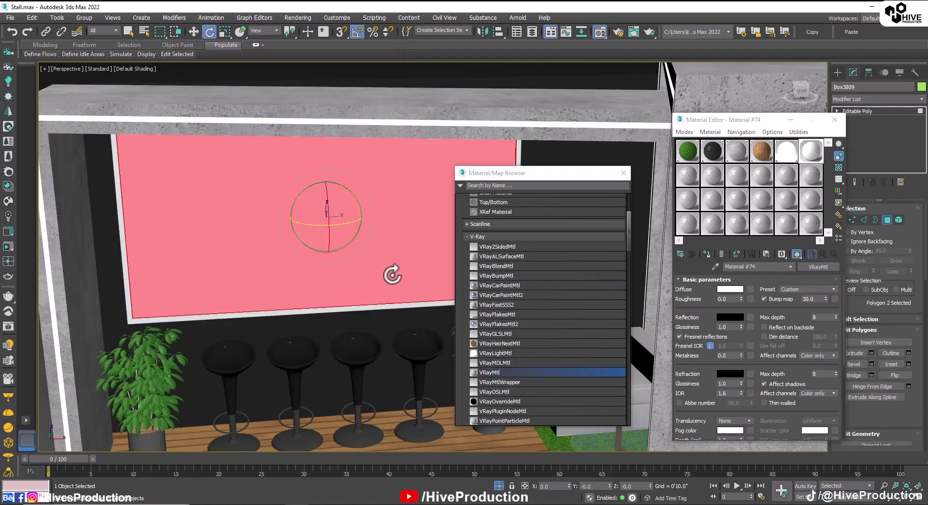
click(715, 222)
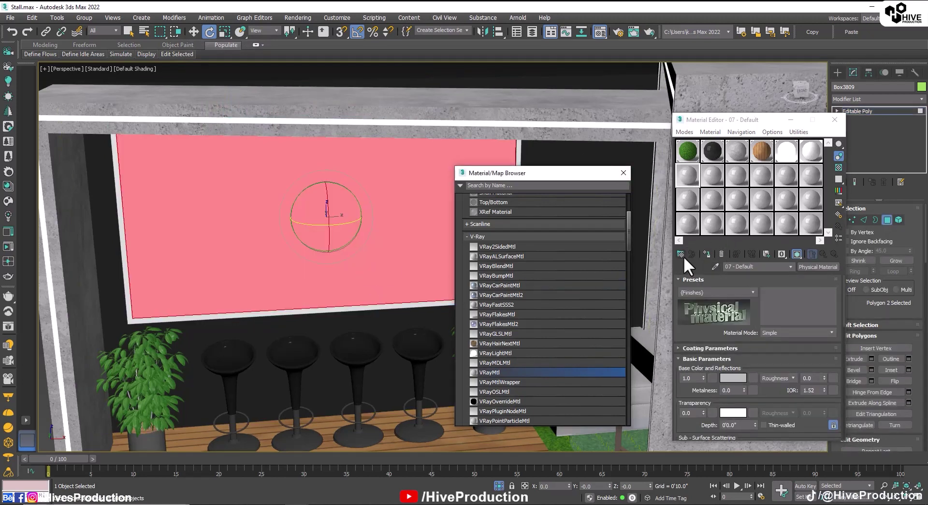
double_click(513, 371)
Step: Load sMD.jpg as the new material's diffuse bitmap, assign it to the selected panel face and show it in the viewport
click(751, 289)
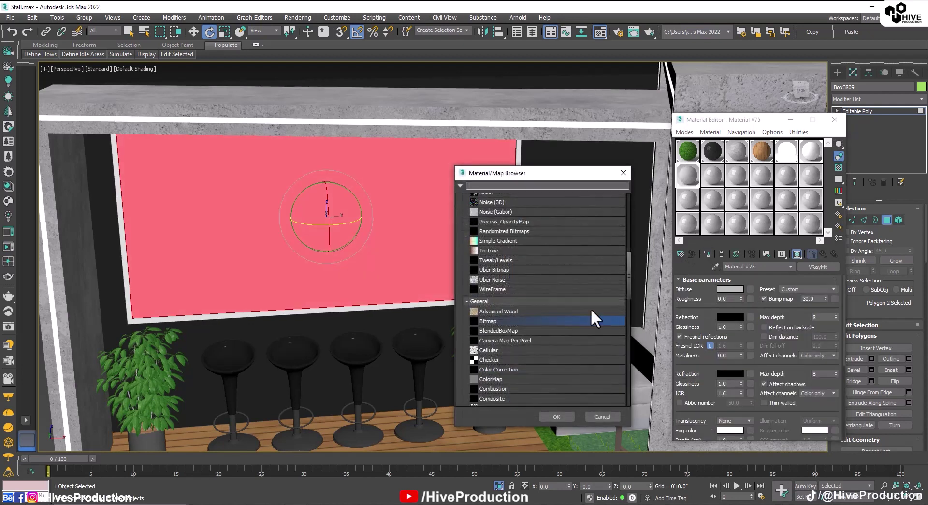
double_click(487, 321)
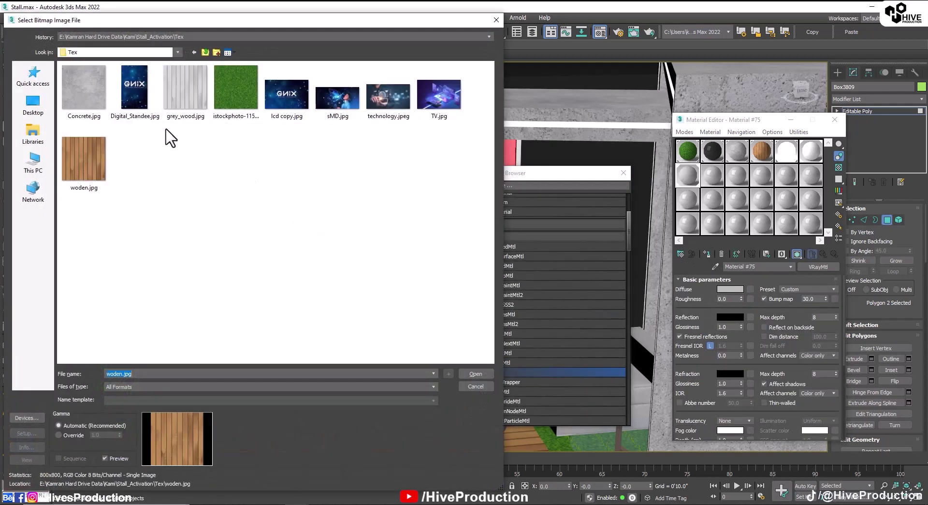
double_click(328, 101)
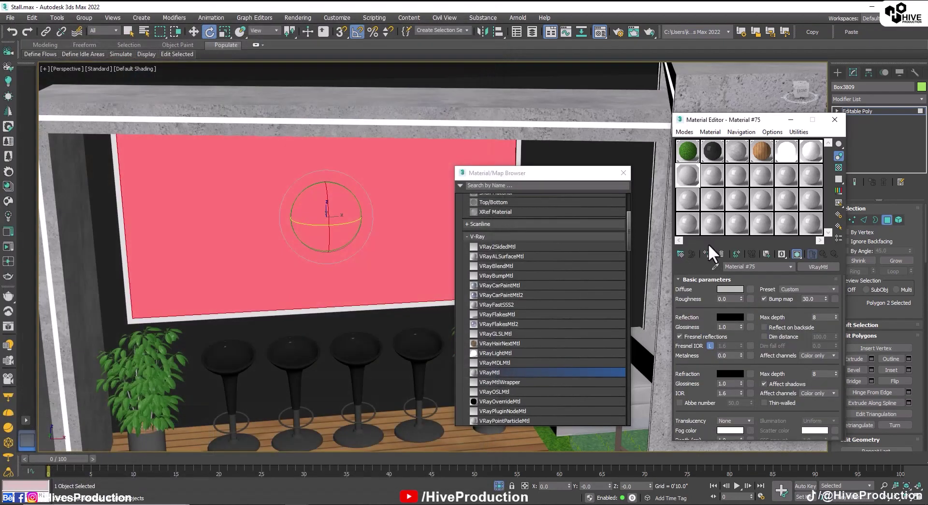
click(797, 253)
click(624, 173)
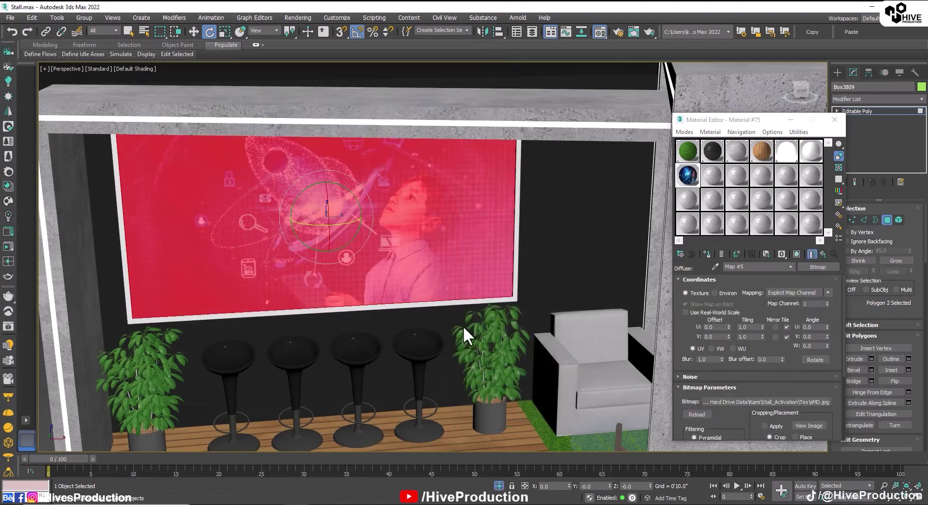
Step: Deselect the panel face and examine the stall's light strips and screen image from several angles
scroll(463, 326, down, 5)
click(358, 176)
scroll(405, 295, up, 5)
scroll(541, 314, down, 6)
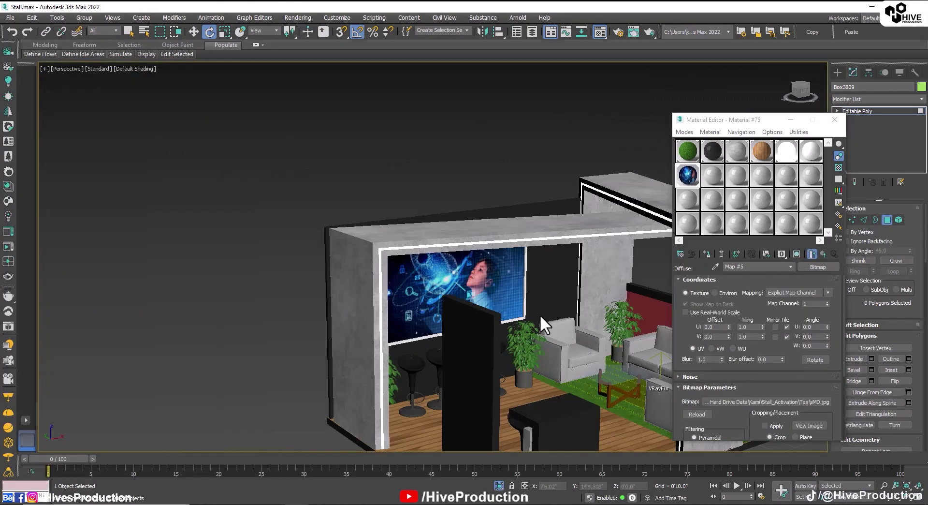
scroll(540, 314, up, 2)
scroll(376, 338, up, 3)
scroll(376, 338, down, 3)
middle_drag(349, 388, 321, 361)
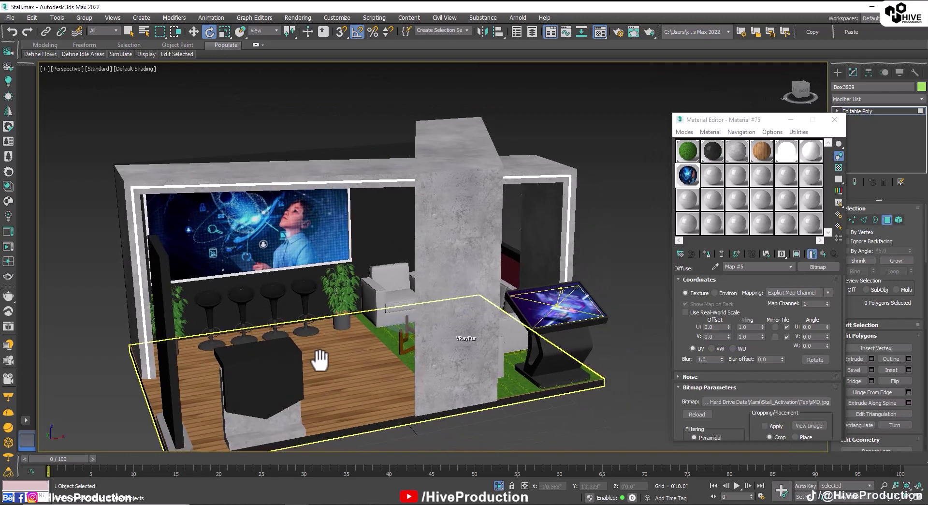
mouse_move(538, 278)
alt+middle_down()
mouse_move(572, 267)
mouse_move(556, 263)
alt+middle_up()
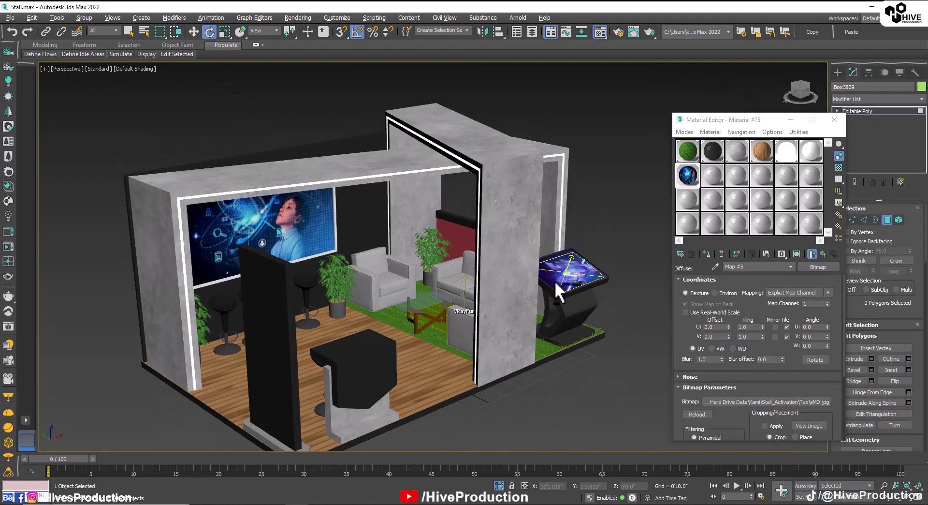
middle_drag(445, 344, 474, 283)
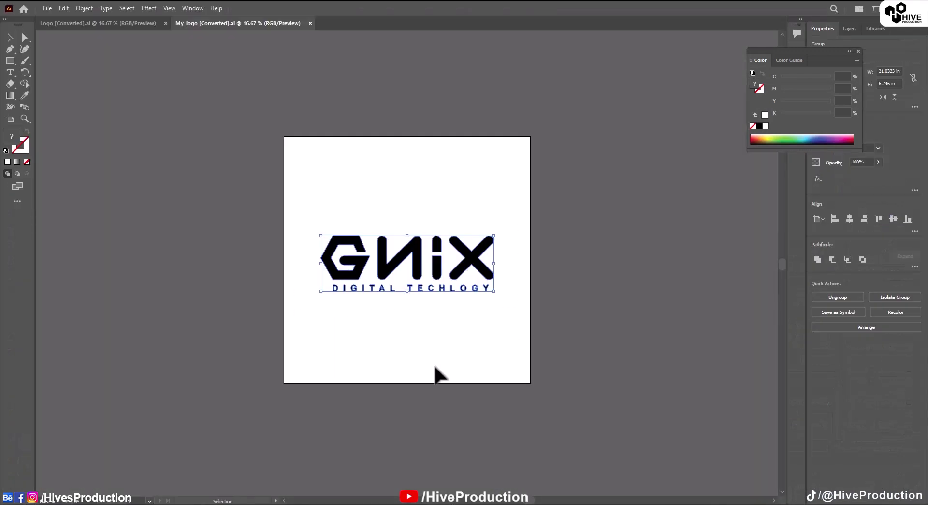
Step: Switch to Illustrator and save the logo document as GNIX_Logo in Illustrator 8 format
click(46, 8)
click(76, 108)
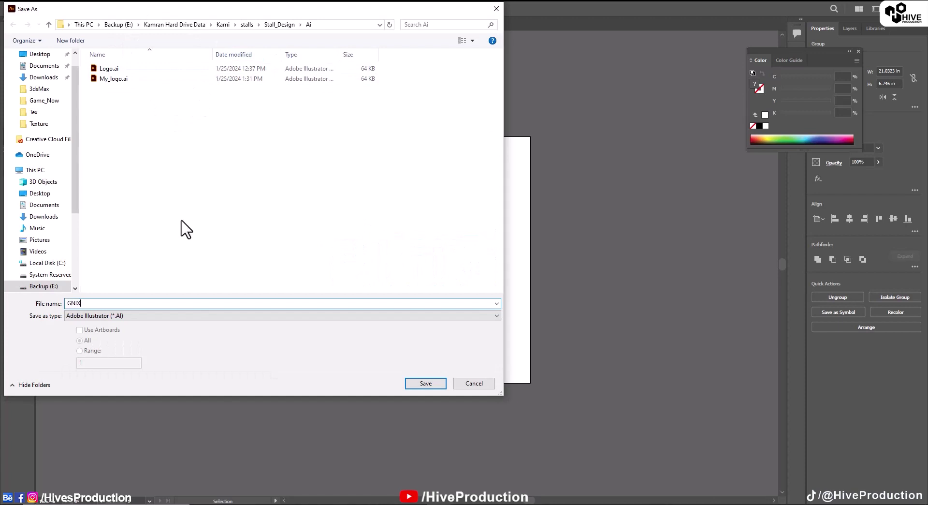
text(GNIX_Logo)
key(Return)
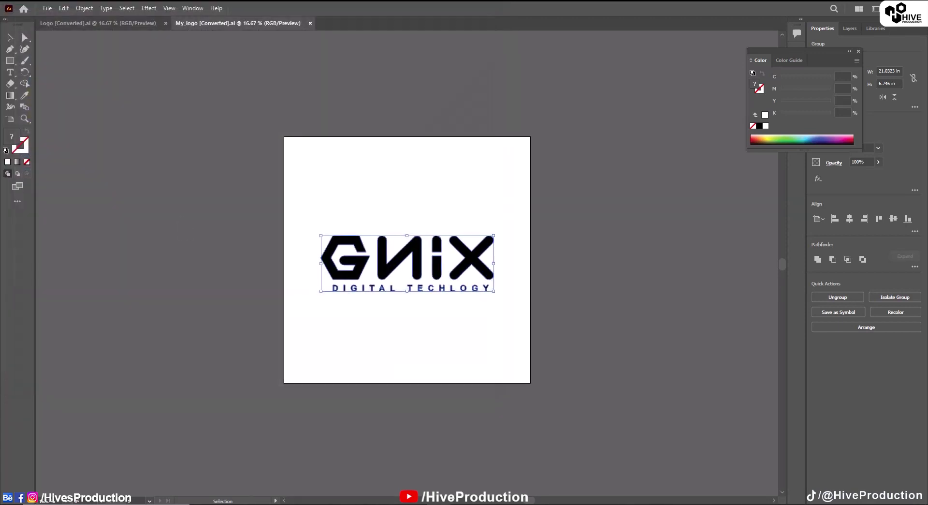
click(421, 121)
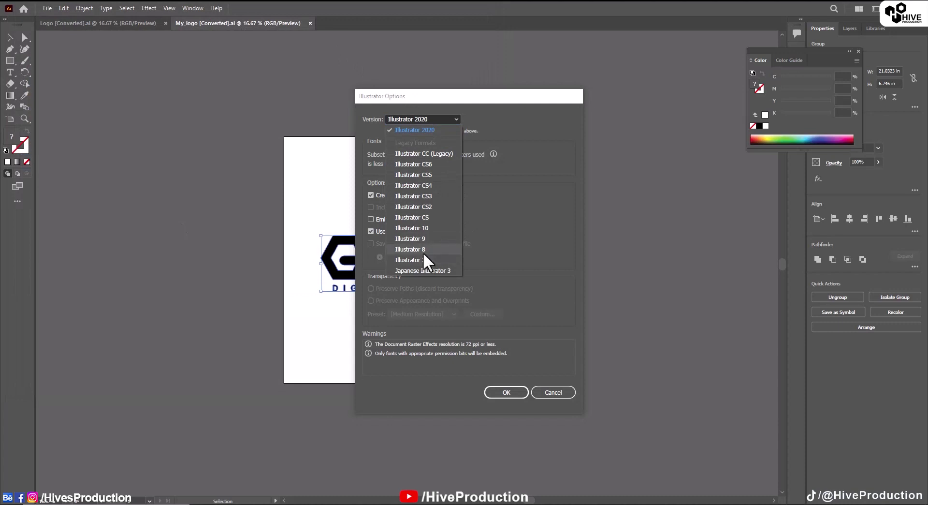
click(424, 250)
click(503, 390)
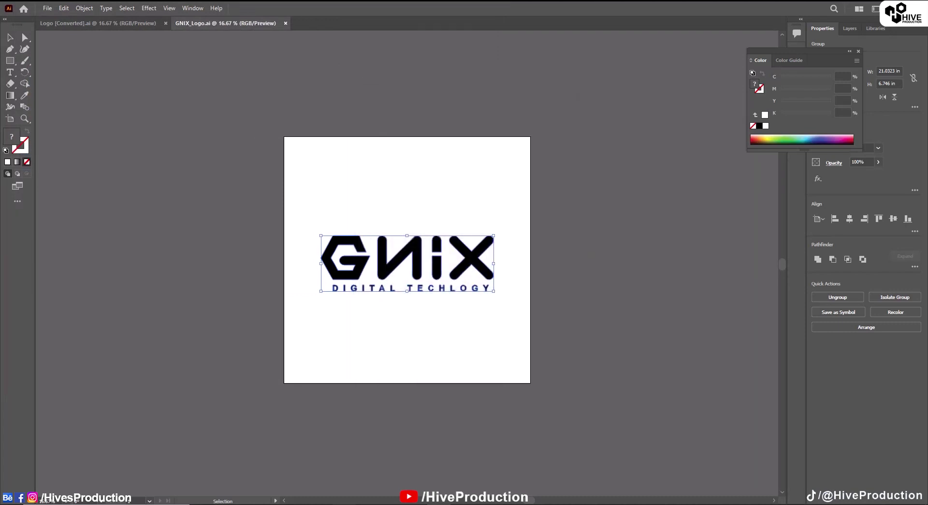
Step: Switch back to 3ds Max and import GNIX_Logo.ai into the current scene as a spline shape
click(332, 489)
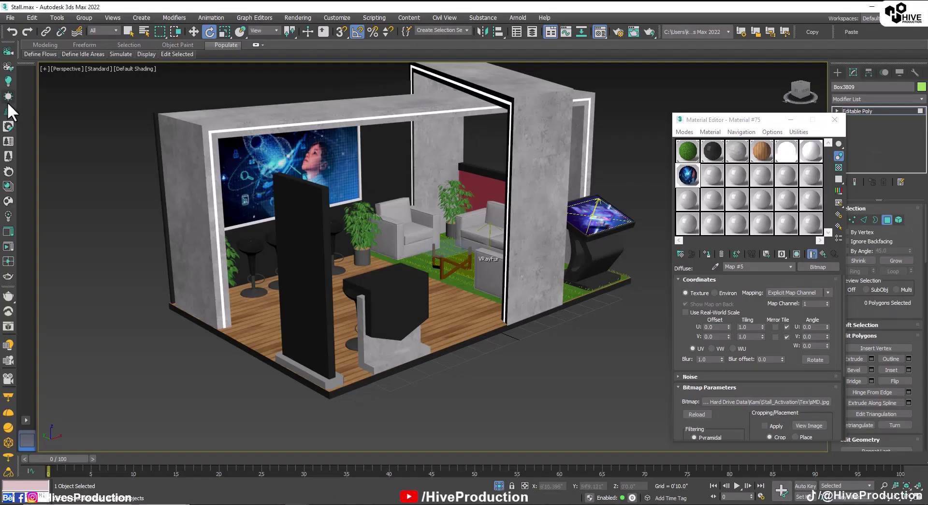
click(10, 17)
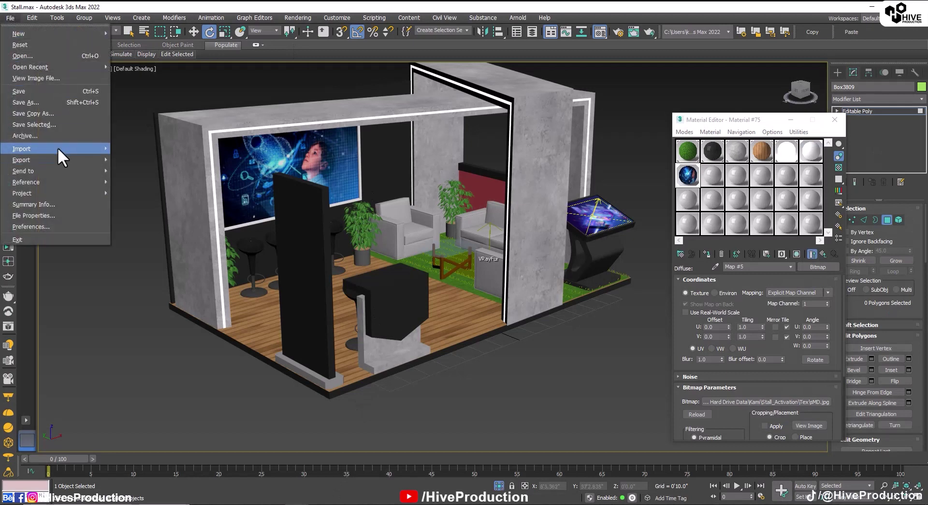
mouse_move(58, 149)
click(127, 148)
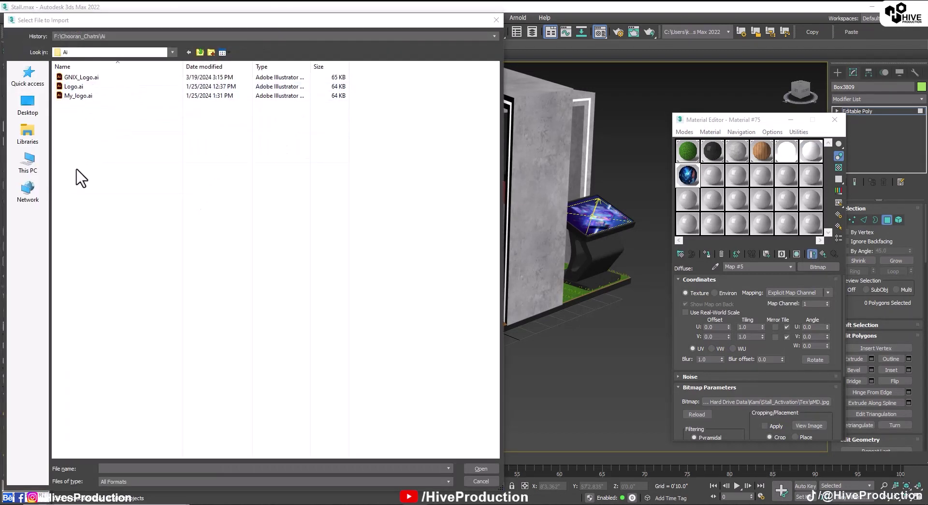
double_click(89, 78)
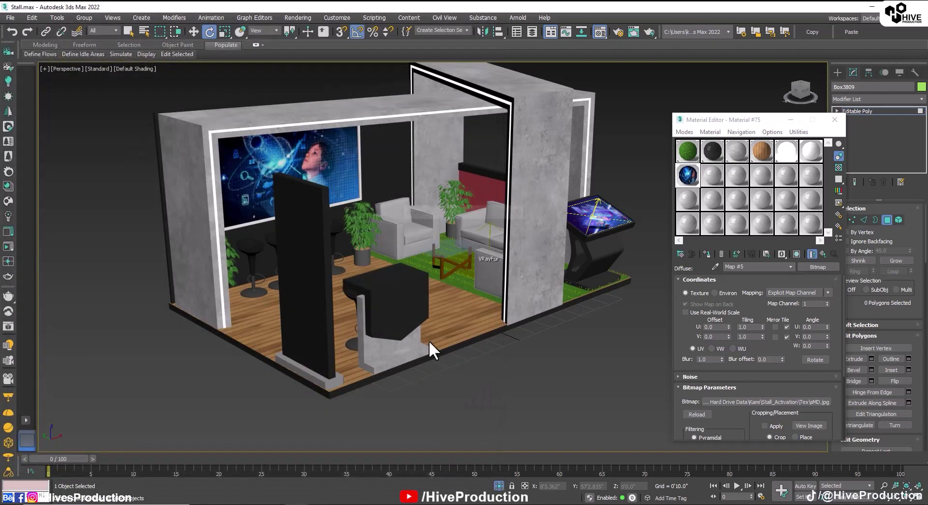
click(482, 273)
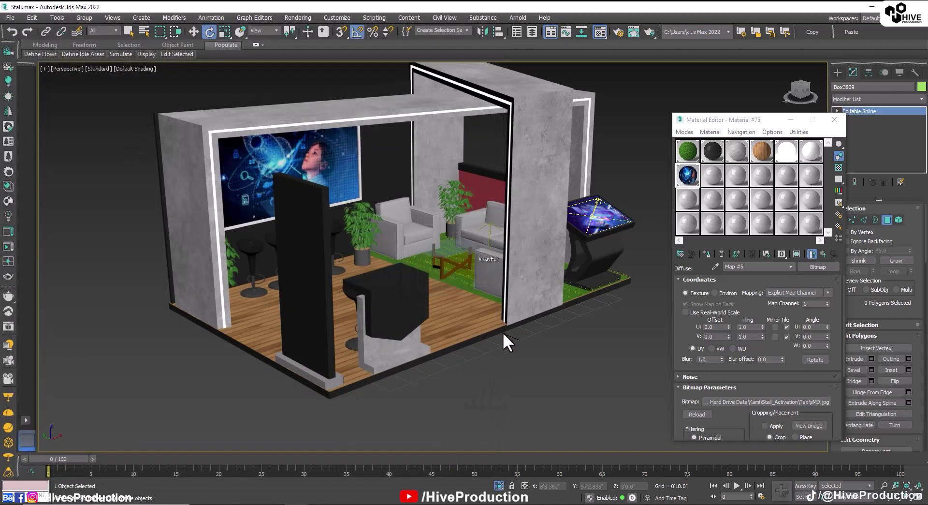
Step: Move the imported logo shape onto the open ground in front of the stall and scale it uniformly to about 317%
key(z)
scroll(442, 327, down, 12)
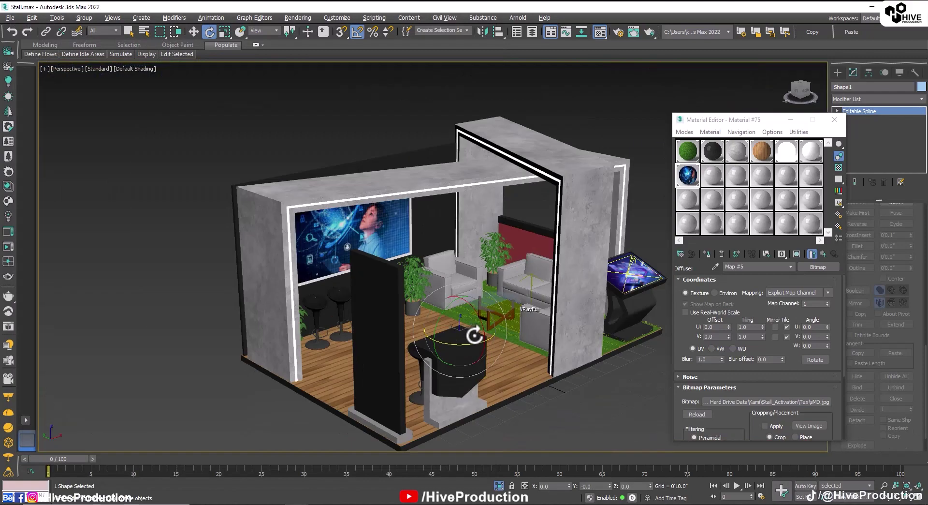
alt+middle_drag(475, 335, 476, 360)
middle_drag(476, 360, 409, 290)
key(w)
drag(413, 287, 585, 394)
key(z)
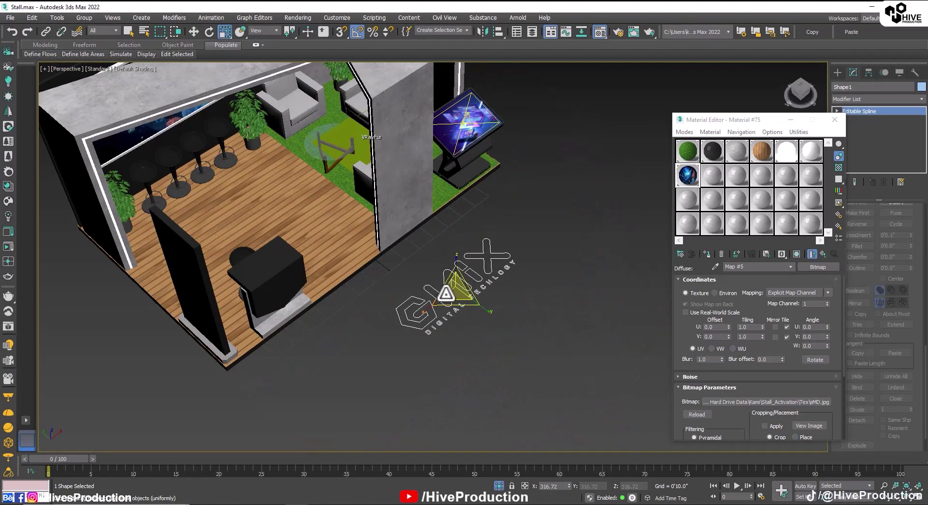
Step: Add an Extrude modifier to the logo shape with an amount of 1 inch
click(860, 95)
scroll(863, 145, down, 5)
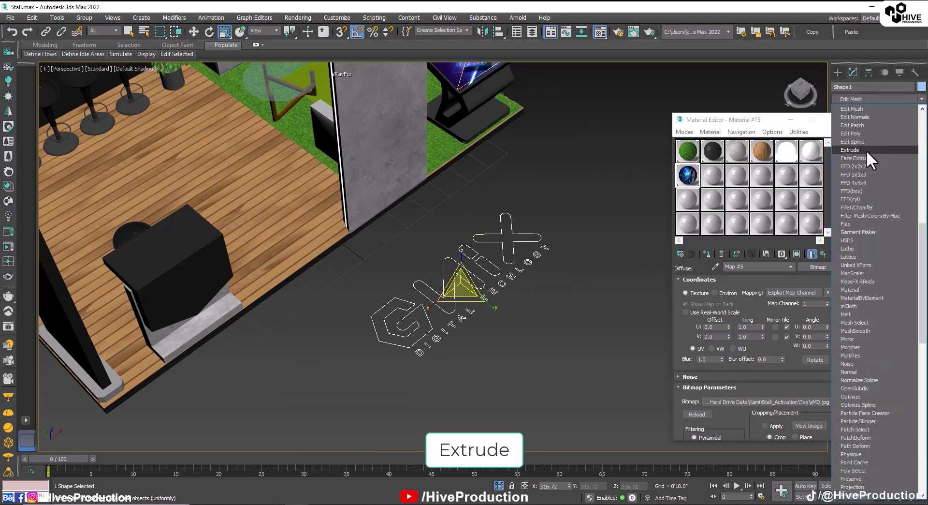
click(866, 150)
right_click(903, 222)
click(903, 220)
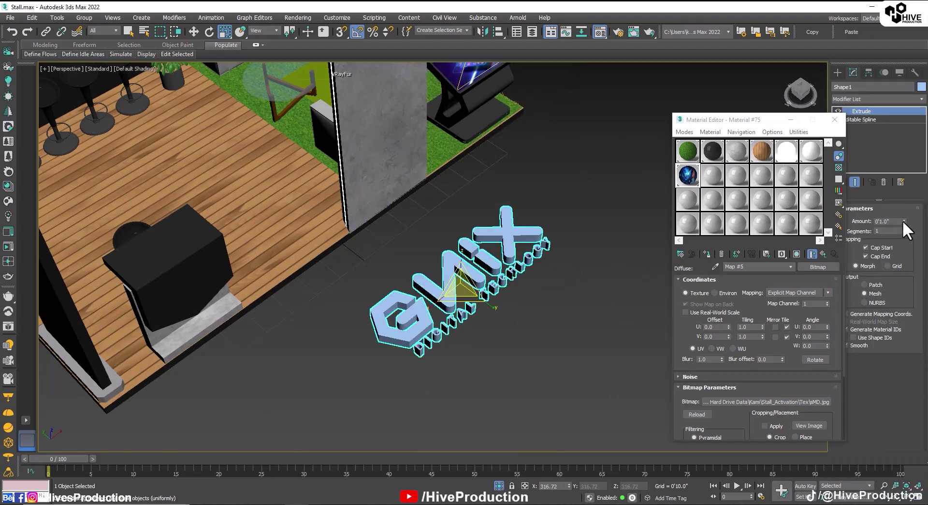
Step: Rotate the extruded logo 90° so it stands upright, and assign it the dark Material #26
alt+middle_drag(545, 322, 528, 288)
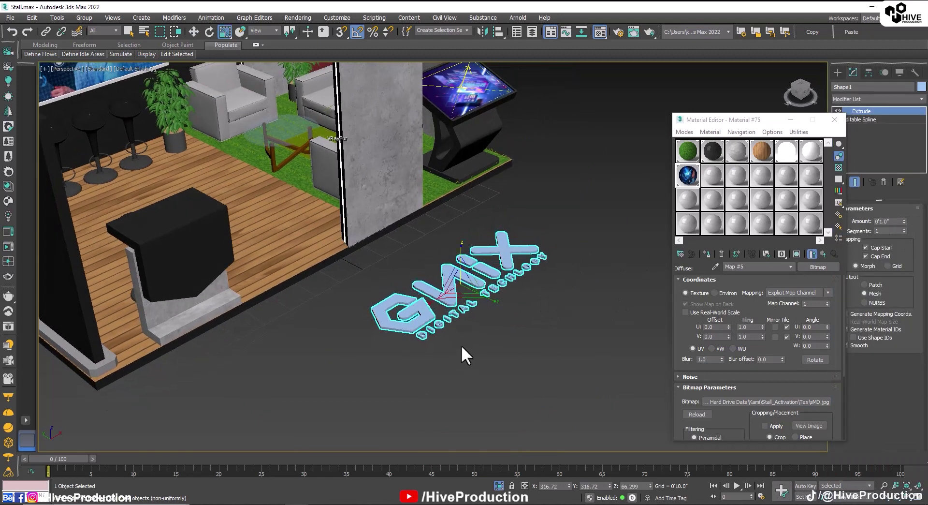
key(e)
drag(476, 309, 497, 302)
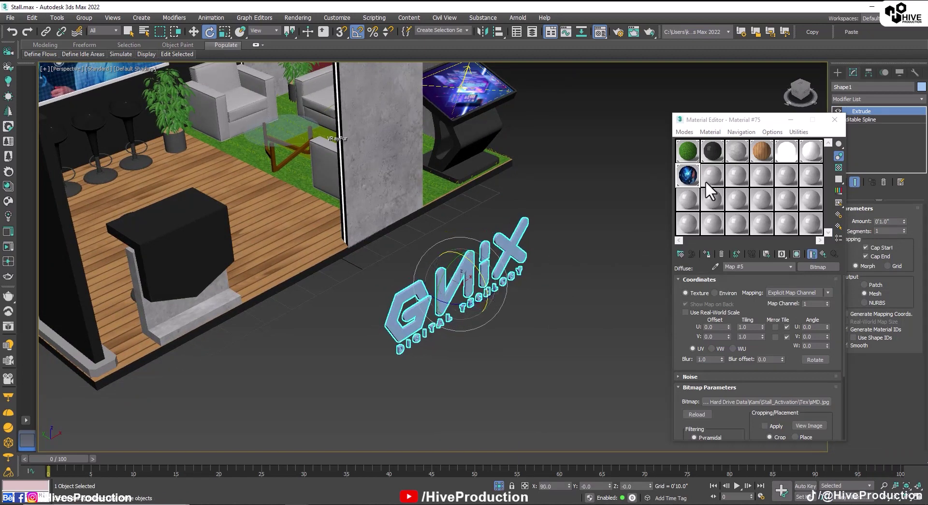
click(712, 153)
click(707, 254)
alt+middle_drag(573, 278, 552, 264)
Step: Show all four viewports with the Material Editor moved aside, and scale the logo uniformly to about 60%
scroll(547, 260, down, 5)
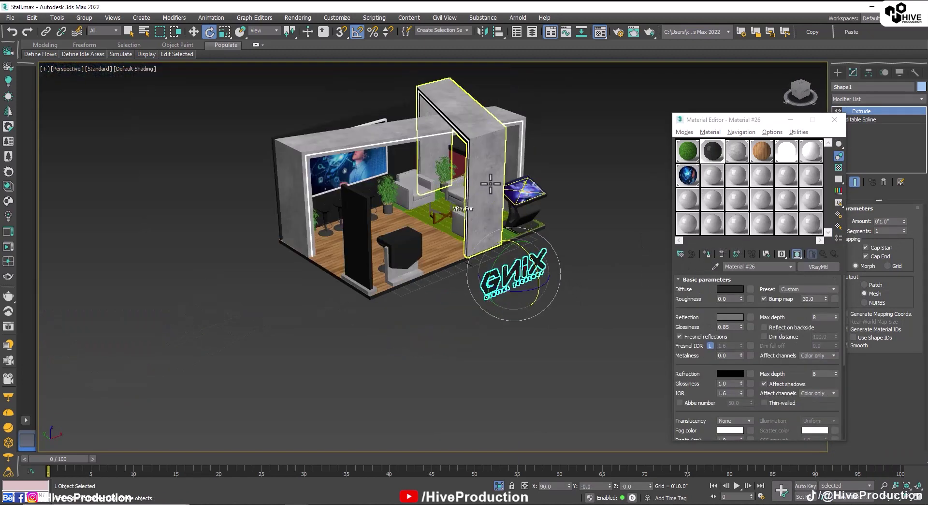
key(alt+w)
drag(744, 124, 114, 118)
scroll(628, 160, down, 4)
key(r)
drag(577, 211, 567, 247)
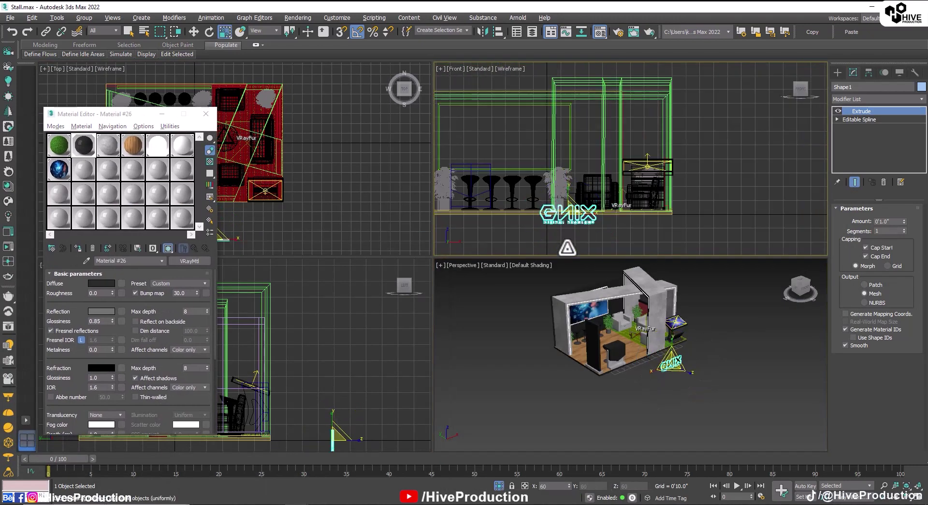
Step: Raise the logo to the upper part of the front pillar and scale it uniformly to about 82%
key(w)
drag(581, 206, 583, 135)
key(ctrl+z)
click(575, 218)
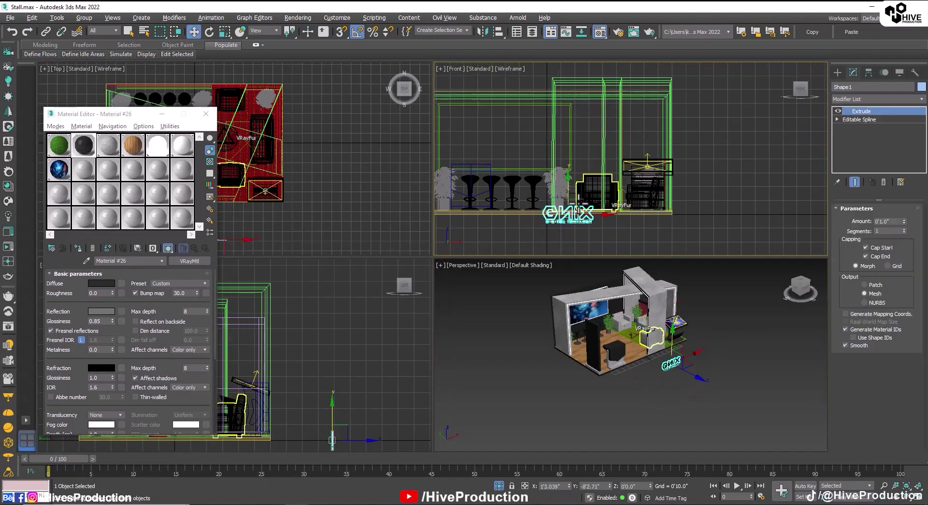
drag(575, 218, 590, 118)
key(r)
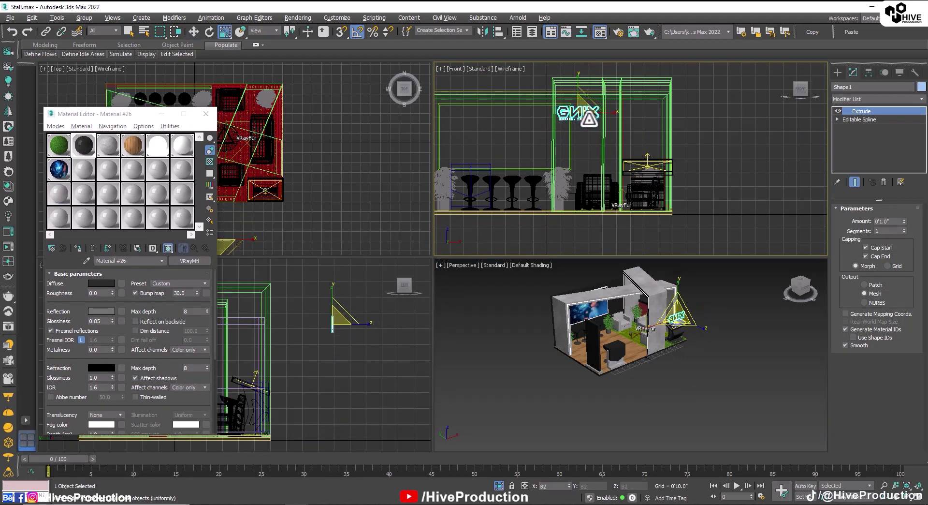
Step: Move the logo back onto the pillar's concrete front face and shift it slightly higher
middle_click(746, 383)
key(w)
key(z)
alt+middle_drag(662, 336, 657, 356)
scroll(657, 356, down, 5)
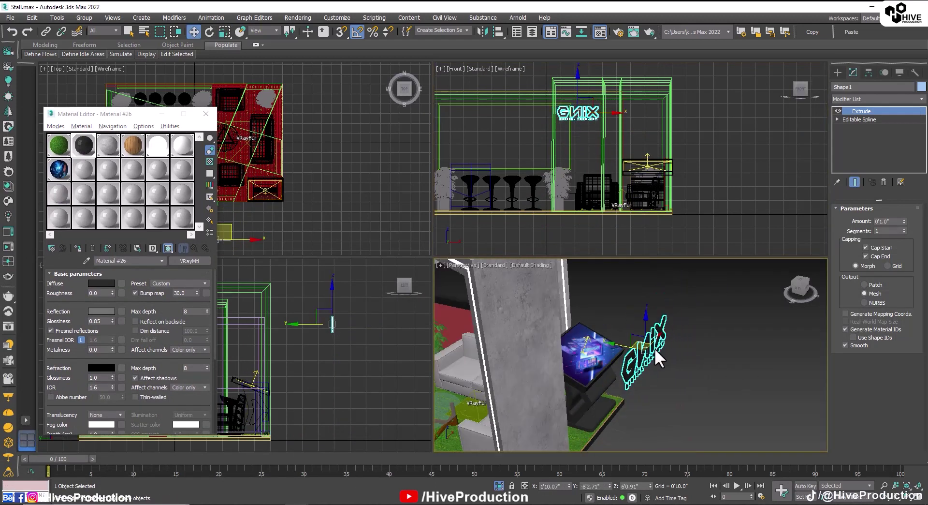
drag(636, 348, 553, 313)
scroll(594, 351, up, 2)
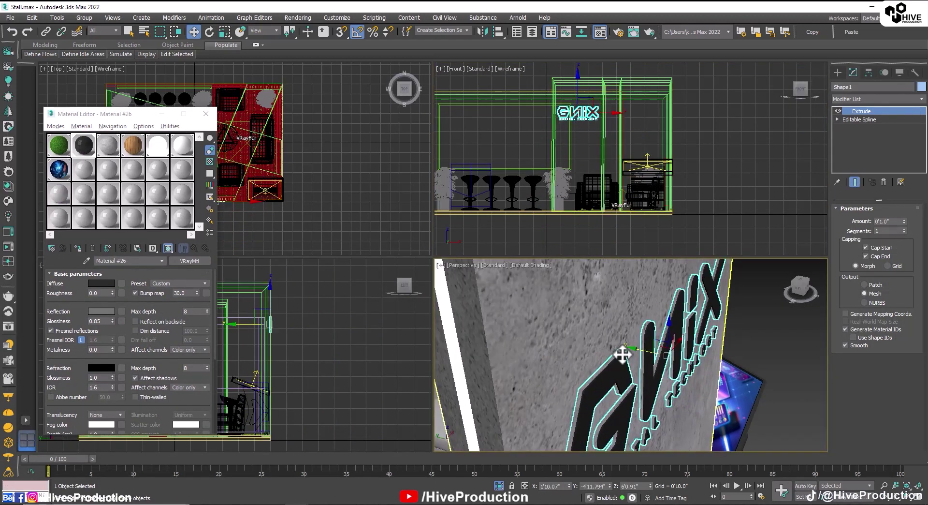
drag(639, 350, 640, 351)
mouse_move(641, 351)
alt+middle_down()
mouse_move(622, 338)
mouse_move(643, 338)
mouse_move(618, 354)
mouse_move(630, 356)
mouse_move(685, 313)
mouse_move(645, 340)
alt+middle_up()
scroll(638, 326, down, 5)
scroll(639, 326, down, 3)
shift+drag(642, 302, 642, 305)
Step: Duplicate the pillar logo as a single independent copy placed beside the pillar, above the touchscreen kiosk
middle_drag(622, 337, 442, 351)
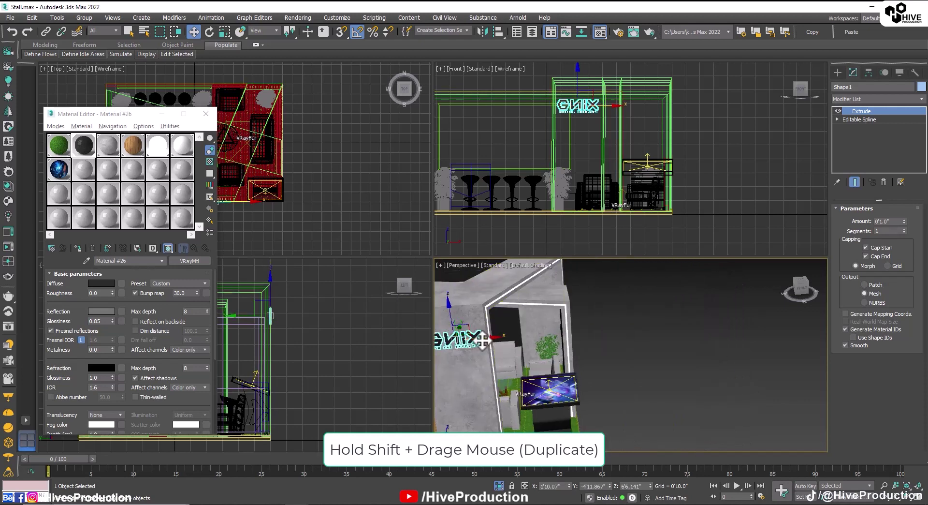
shift+drag(482, 340, 565, 345)
click(460, 298)
Step: Rotate the copied logo -90° about the vertical axis so it faces sideways
middle_drag(536, 352, 738, 352)
middle_drag(249, 204, 359, 195)
scroll(358, 193, up, 2)
click(209, 32)
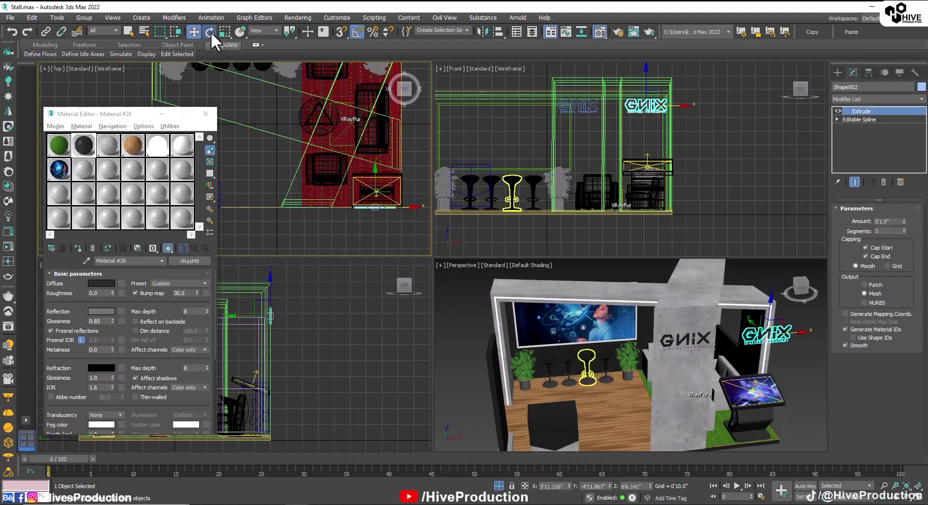
drag(383, 161, 428, 196)
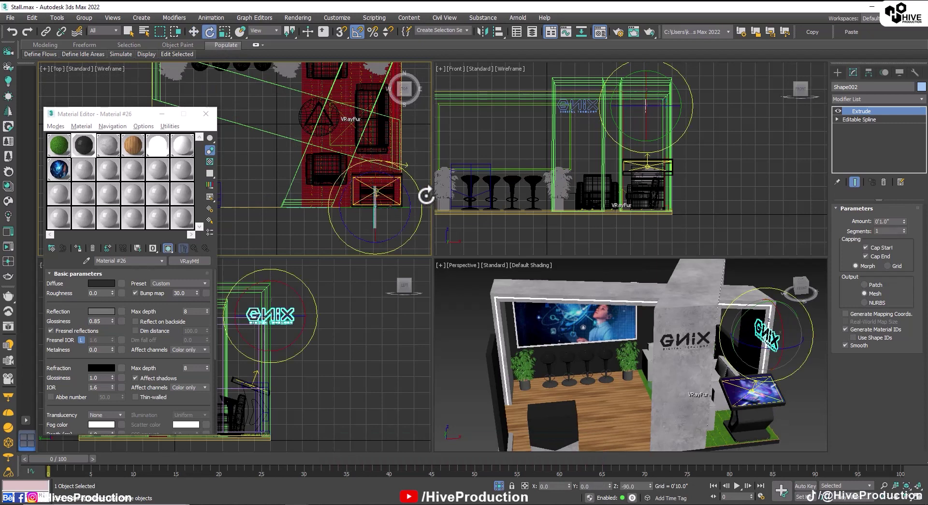
Step: Move the rotated logo copy over to the stall's side wall and slide it along the wall beside the sofas
key(w)
middle_click(675, 105)
drag(646, 91, 687, 124)
right_click(296, 318)
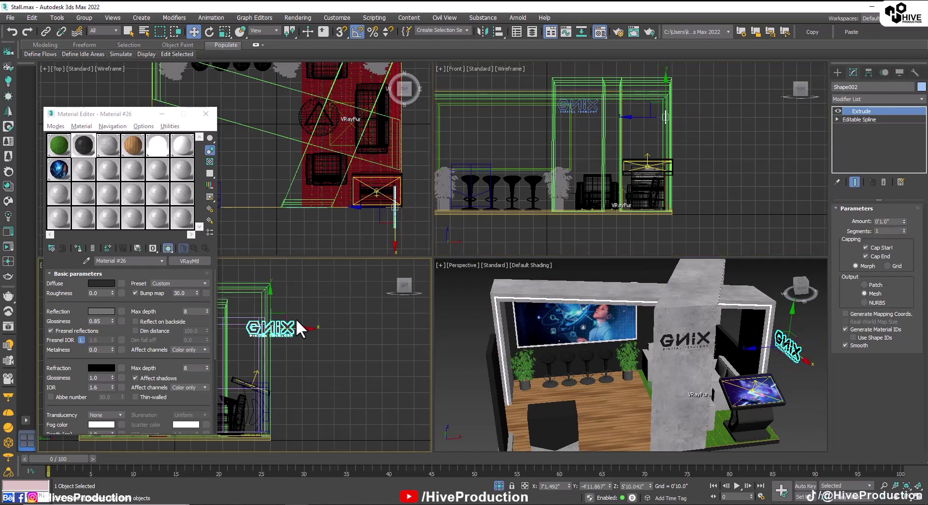
scroll(296, 318, up, 2)
drag(362, 332, 293, 332)
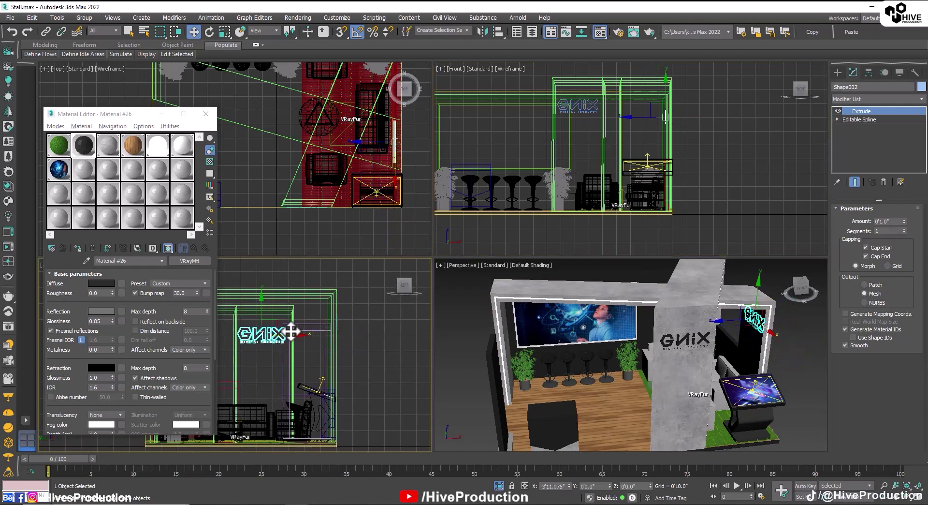
Step: Seat the side logo against the concrete wall surface so its letters stand out, and deselect it
right_click(700, 329)
key(z)
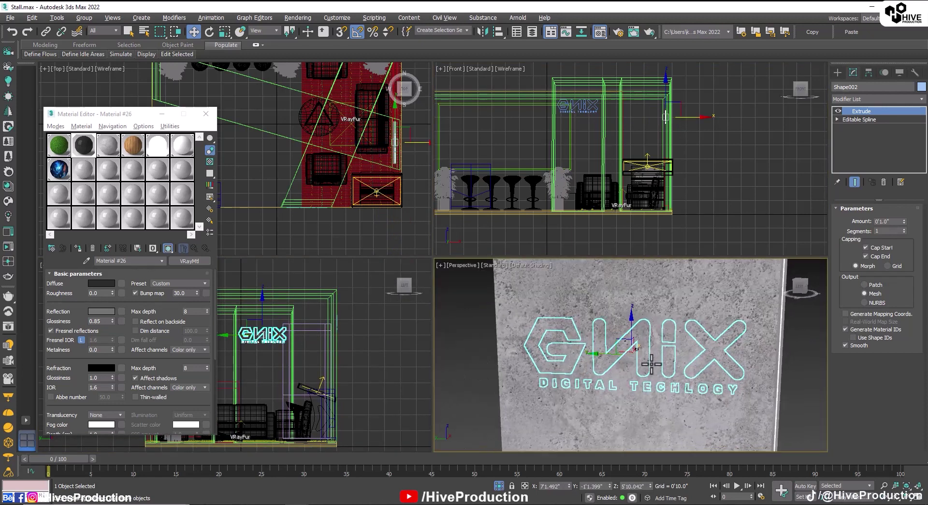
alt+middle_drag(692, 361, 685, 359)
drag(611, 352, 620, 356)
scroll(619, 356, up, 3)
alt+middle_drag(619, 355, 636, 361)
drag(607, 352, 610, 352)
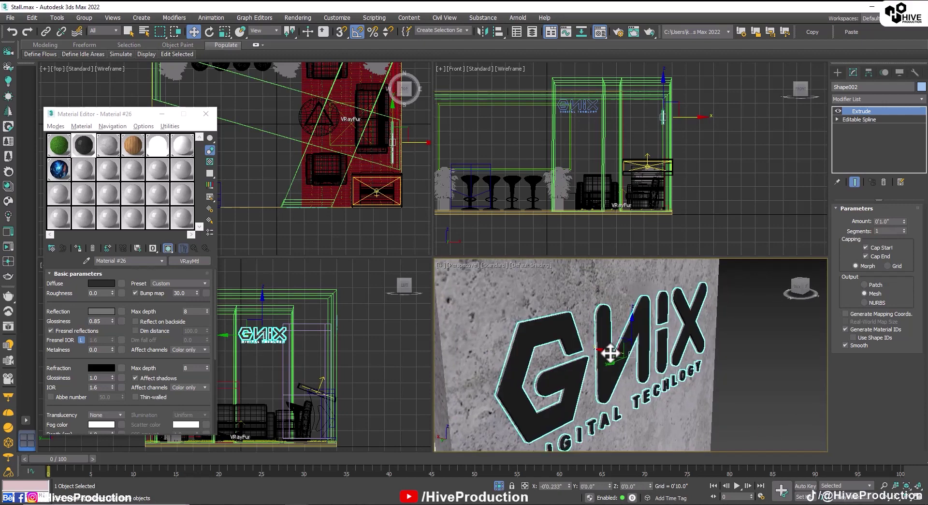
scroll(731, 379, down, 5)
alt+middle_drag(725, 382, 630, 386)
scroll(631, 386, down, 6)
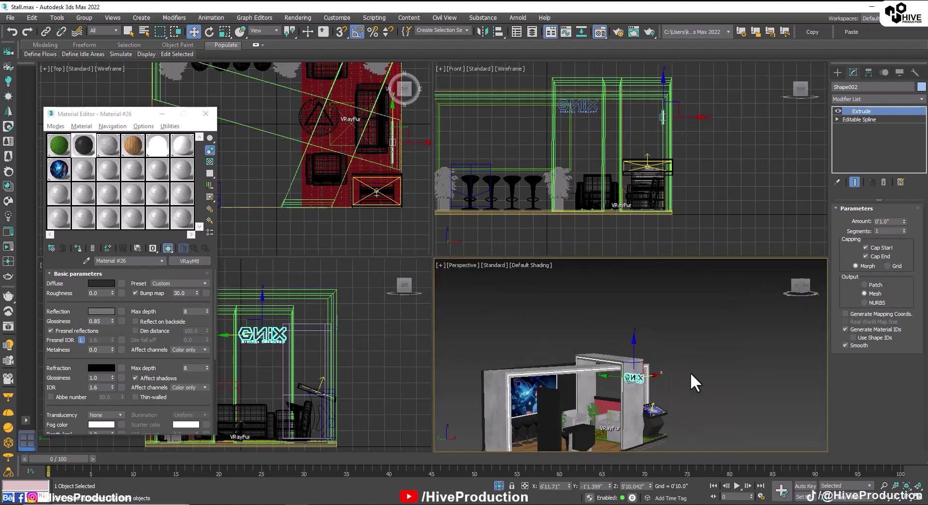
click(731, 390)
Step: Duplicate the pillar's front logo as a single independent copy positioned toward the back of the stall
alt+middle_drag(696, 396, 632, 411)
alt+middle_drag(522, 421, 637, 409)
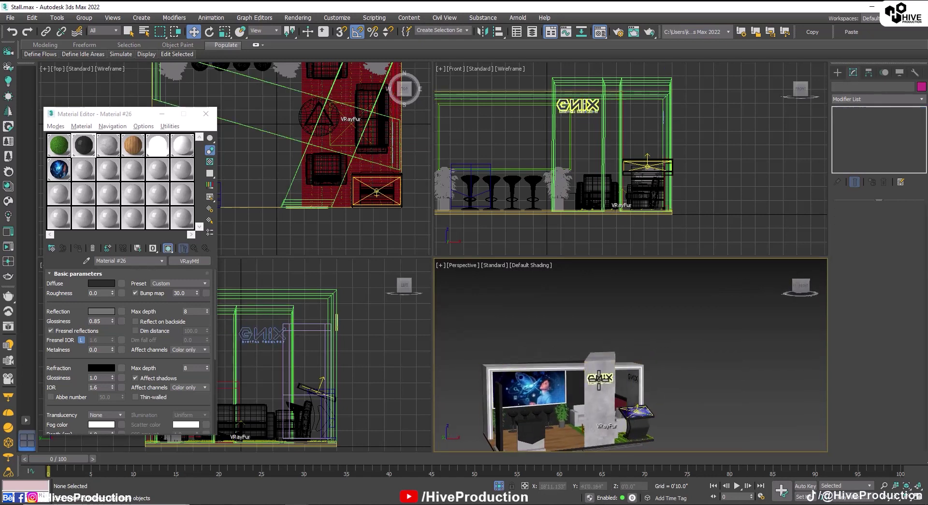
click(600, 380)
scroll(308, 128, down, 4)
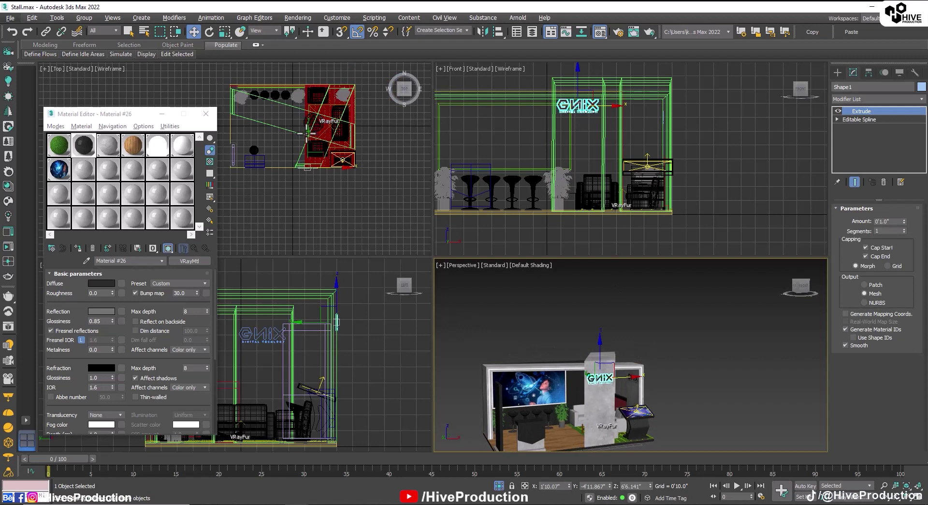
drag(308, 131, 305, 121)
shift+drag(312, 66, 309, 89)
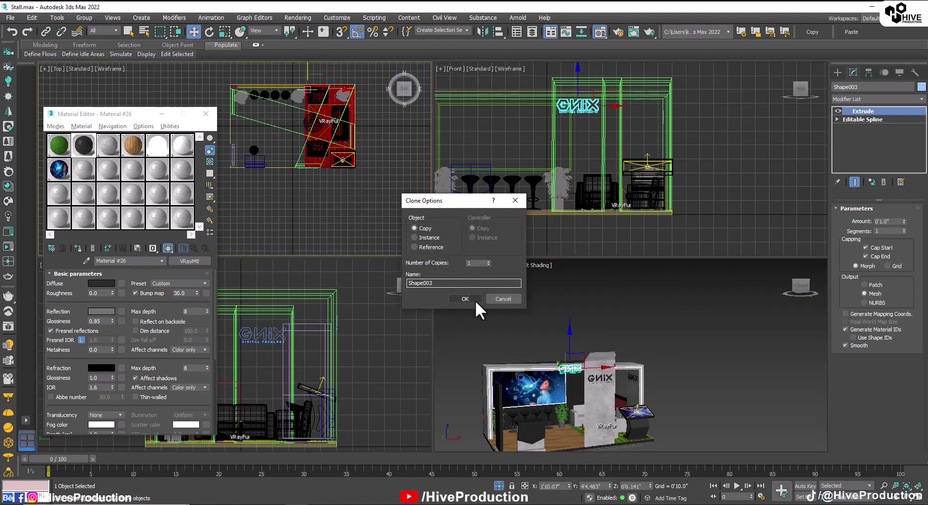
click(476, 302)
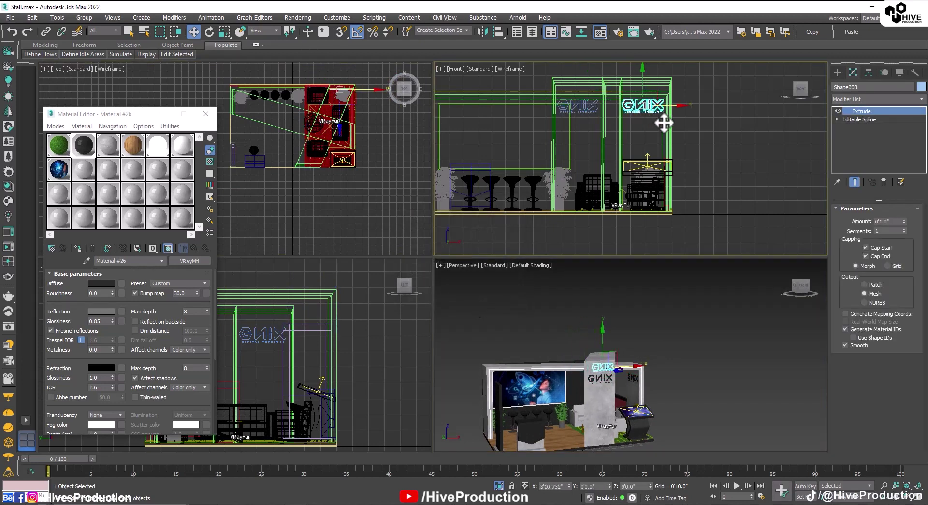
Step: Slide the new logo copy sideways to line up with the rear upright of the angled frame
scroll(658, 119, up, 5)
middle_drag(653, 115, 653, 229)
drag(620, 184, 624, 184)
middle_click(631, 419)
key(z)
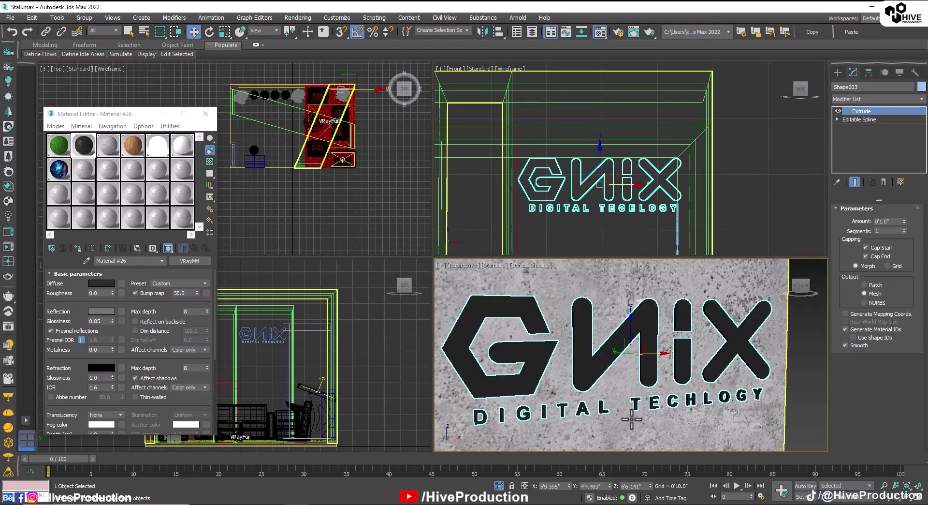
Step: Seat the rear logo against the concrete upright, lower it slightly within the light strip, and deselect it
alt+middle_drag(631, 419, 561, 385)
scroll(561, 385, down, 4)
alt+middle_drag(676, 379, 648, 386)
scroll(648, 385, up, 4)
drag(626, 329, 660, 340)
scroll(657, 348, down, 5)
alt+middle_drag(657, 348, 698, 352)
drag(653, 315, 659, 333)
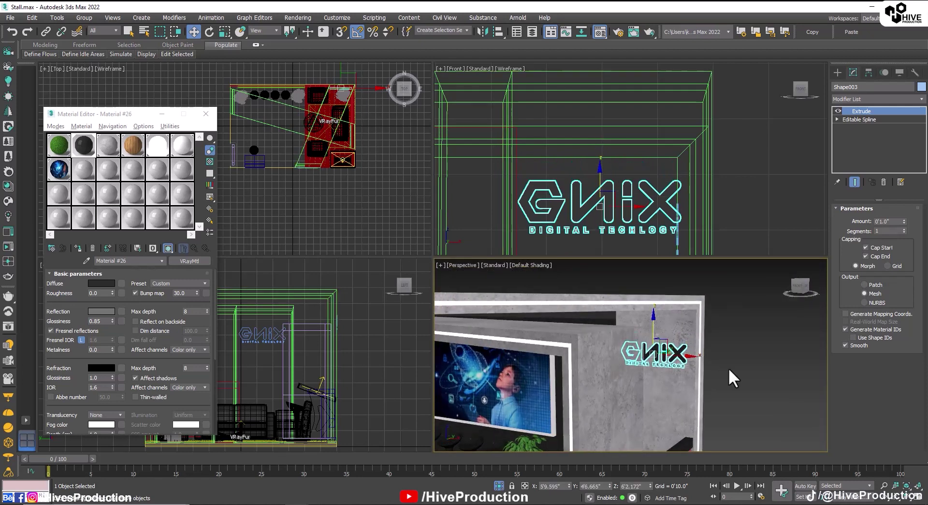
click(730, 371)
scroll(638, 375, down, 5)
Step: Duplicate the pillar's front logo as a single independent copy placed in front of the reception counter
alt+middle_drag(638, 376, 644, 411)
click(560, 410)
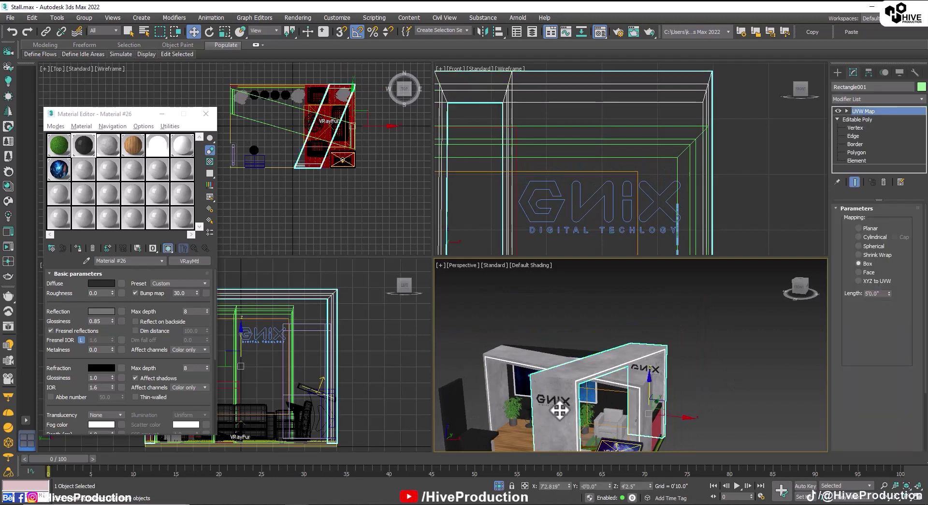
scroll(636, 167, down, 5)
click(622, 176)
middle_drag(586, 213, 682, 192)
click(617, 161)
scroll(595, 187, down, 4)
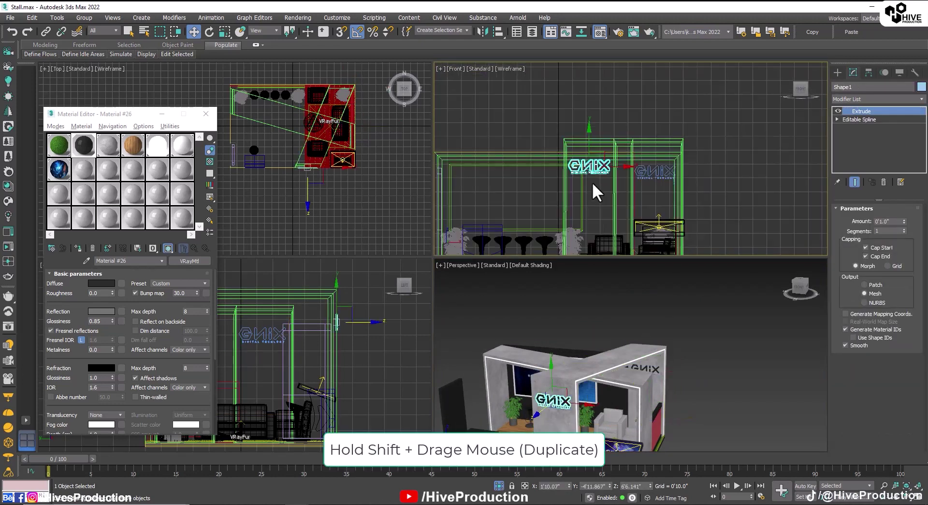
middle_drag(599, 183, 639, 144)
mouse_move(642, 117)
shift+mouse_down()
mouse_move(526, 196)
mouse_move(535, 193)
mouse_move(530, 184)
mouse_move(527, 199)
shift+mouse_up()
click(466, 299)
Step: Raise the counter logo on the counter's front and move it back toward the counter face
scroll(521, 213, up, 7)
key(e)
key(r)
key(w)
drag(526, 157, 526, 137)
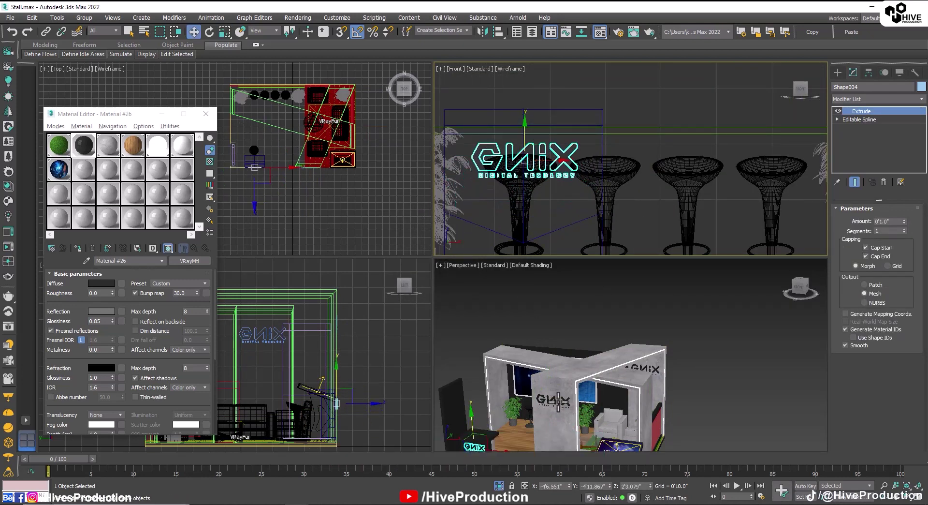
middle_click(557, 402)
key(z)
alt+middle_drag(558, 402, 658, 423)
scroll(652, 416, down, 4)
drag(622, 383, 629, 382)
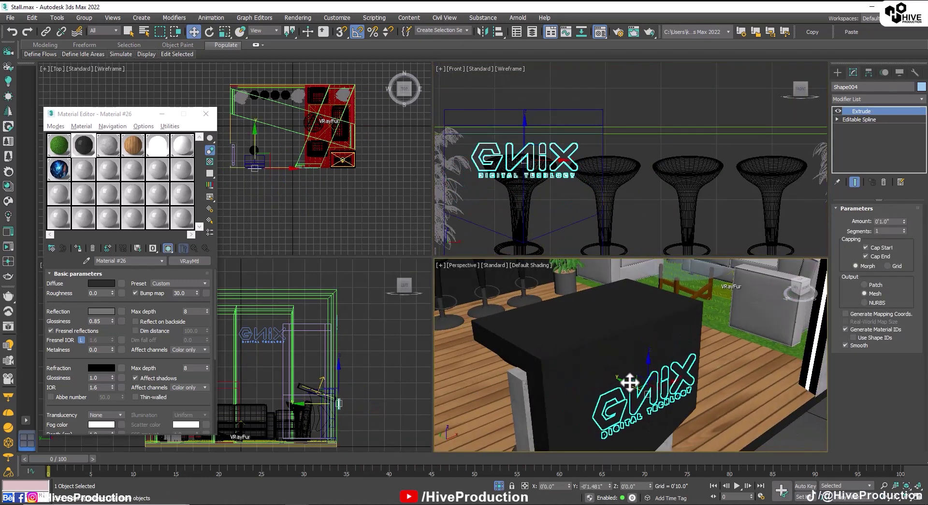
Step: Assign the white VRayLightMtl Material #40 to the counter logo, fine-tune its depth against the counter face, and deselect it
click(158, 148)
click(78, 248)
key(alt+w)
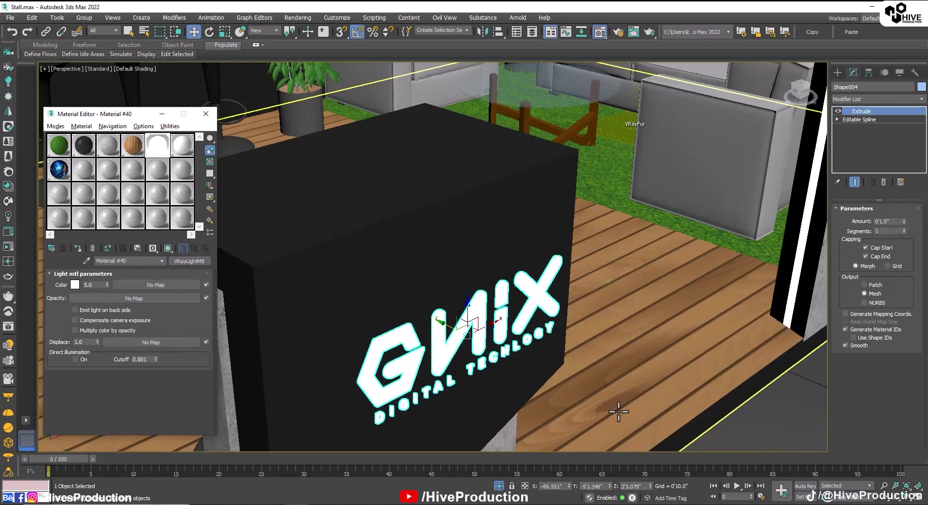
alt+middle_drag(375, 309, 434, 292)
drag(513, 259, 471, 246)
scroll(520, 291, down, 5)
alt+middle_drag(520, 291, 459, 257)
scroll(582, 342, down, 3)
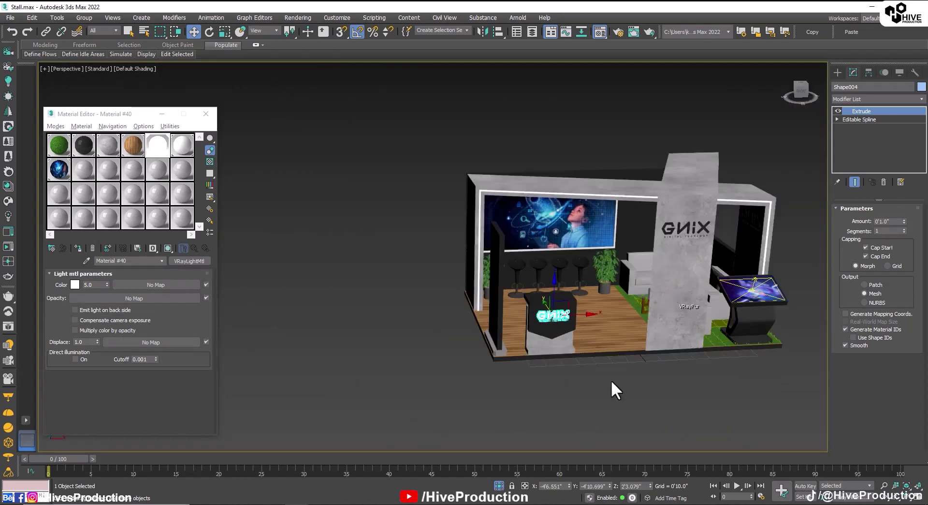
alt+middle_drag(513, 304, 585, 371)
click(585, 372)
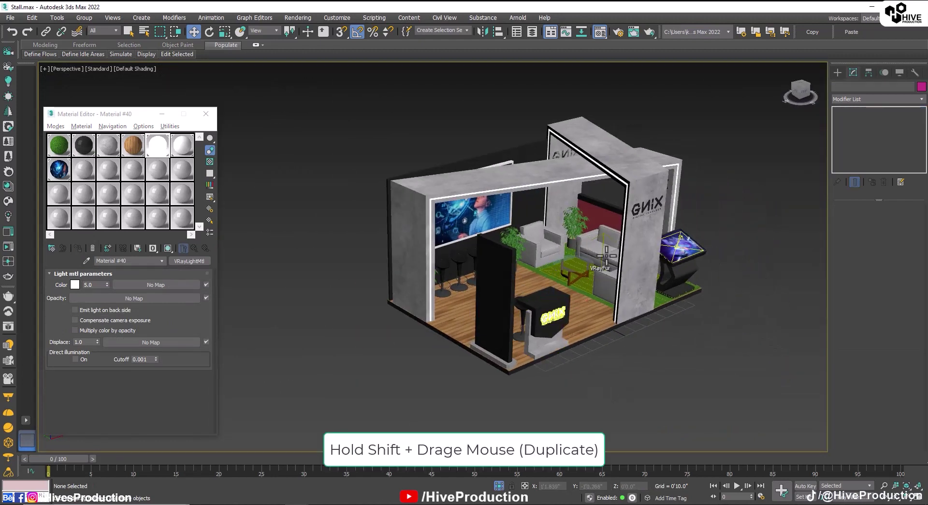
Step: Duplicate the pillar logo beyond the stall's screen-side end and rotate the copy 90° so its text runs vertically
click(658, 219)
mouse_move(658, 203)
shift+mouse_down()
mouse_move(383, 280)
mouse_move(346, 302)
mouse_move(348, 328)
mouse_move(333, 321)
shift+mouse_up()
click(454, 296)
key(e)
key(alt+w)
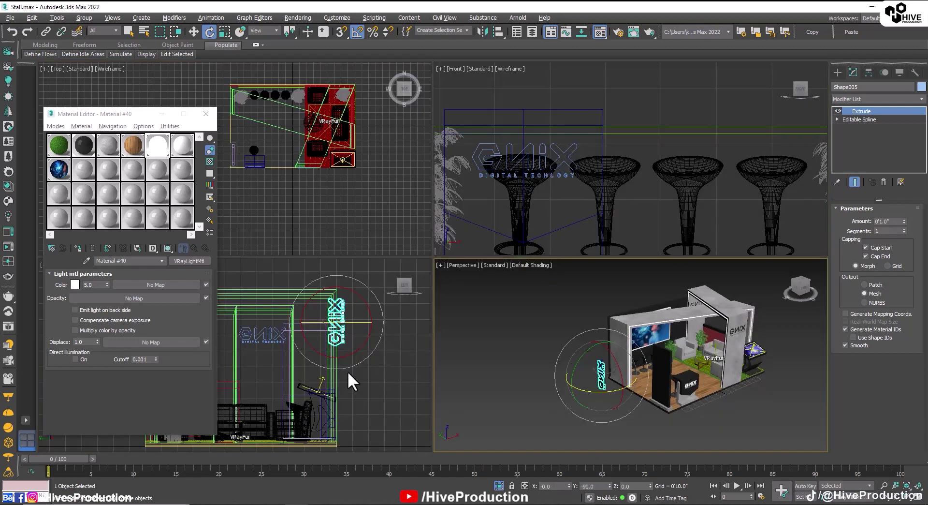
Step: Align the vertical logo with the stall's outer end wall in the side view and enlarge it
key(w)
drag(367, 332, 247, 301)
key(r)
key(w)
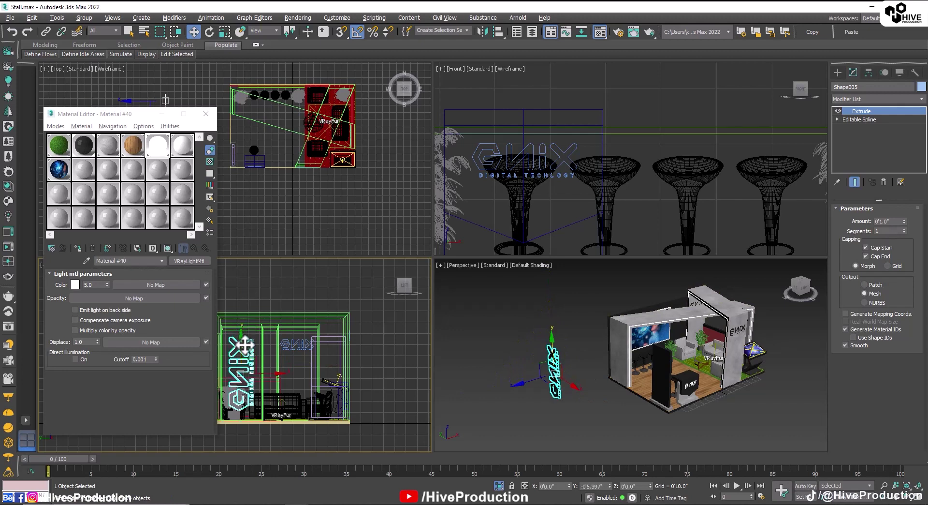
drag(261, 374, 264, 375)
Step: Move the vertical logo up to the stall's outer end wall and fine-tune its depth against the wall face
middle_click(621, 360)
alt+middle_drag(629, 355, 600, 369)
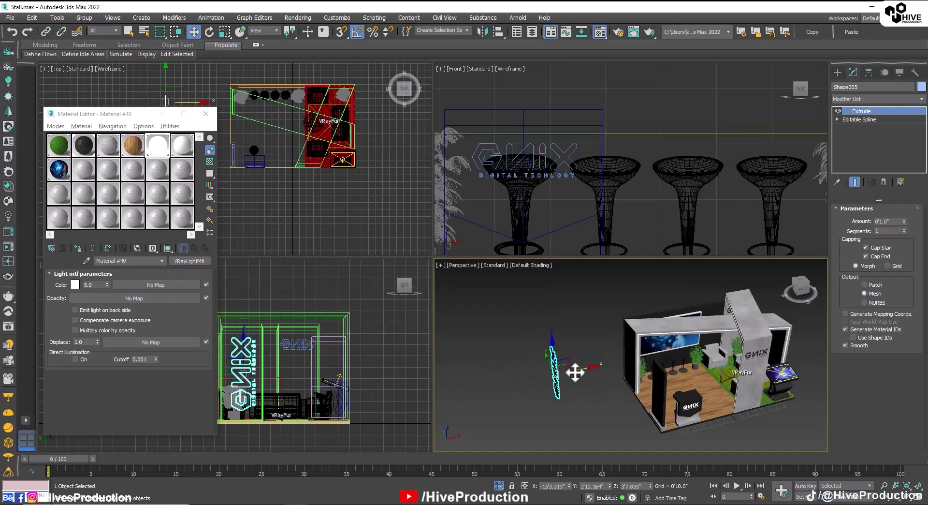
drag(576, 373, 640, 348)
scroll(640, 347, up, 8)
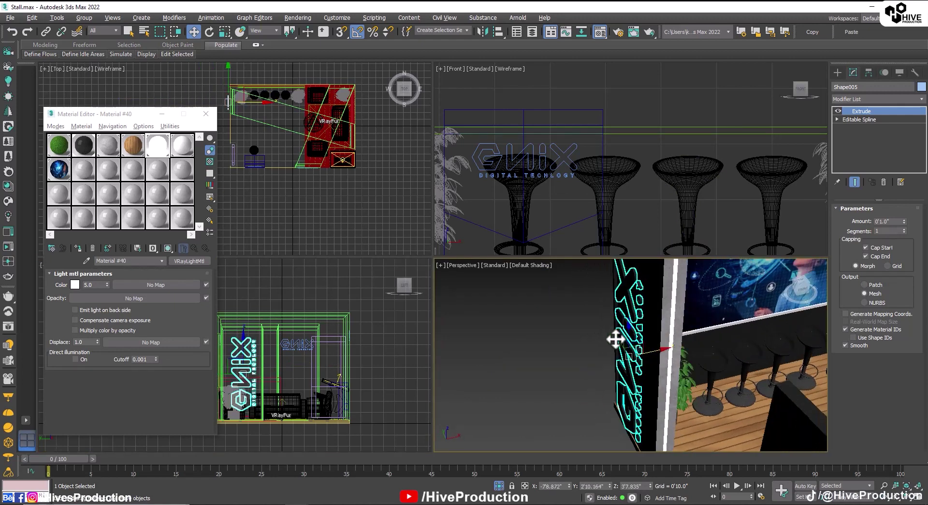
scroll(656, 353, up, 2)
drag(633, 356, 646, 362)
scroll(648, 360, down, 6)
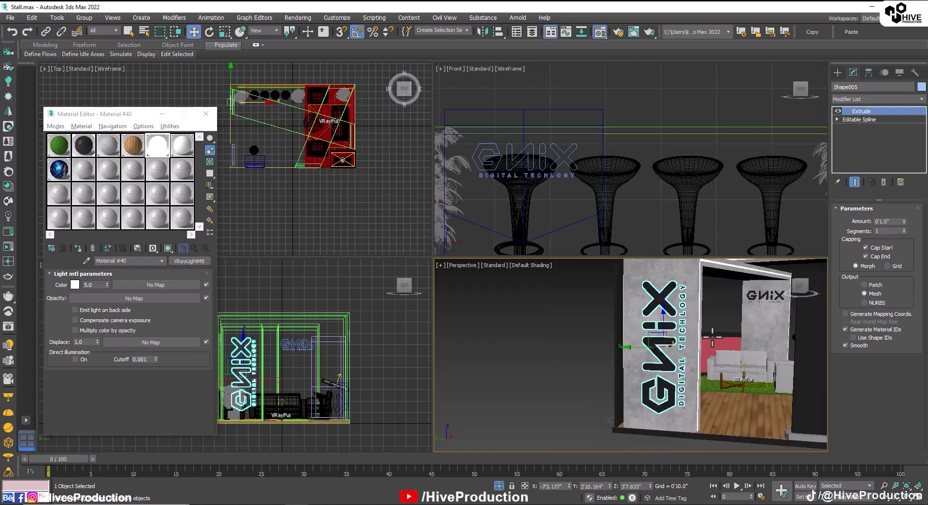
Step: Centre the vertical logo across the concrete end wall and adjust its height slightly
drag(664, 330, 633, 332)
scroll(666, 343, down, 4)
alt+middle_drag(665, 343, 661, 352)
drag(664, 309, 664, 313)
scroll(686, 329, down, 3)
alt+middle_drag(686, 328, 573, 334)
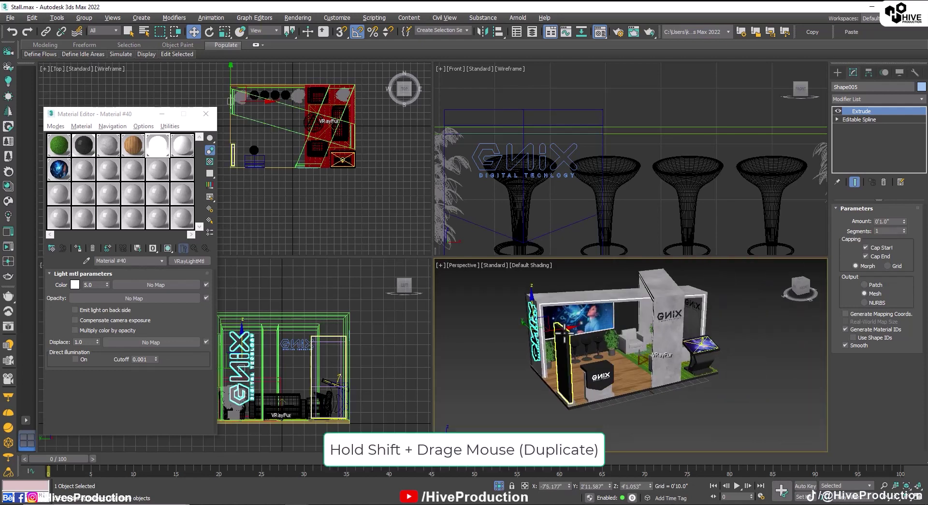
Step: Duplicate the vertical logo as one copy beyond the stall's opposite end and turn the copy around to face outward
mouse_move(577, 328)
shift+mouse_down()
mouse_move(730, 323)
mouse_move(710, 316)
shift+mouse_up()
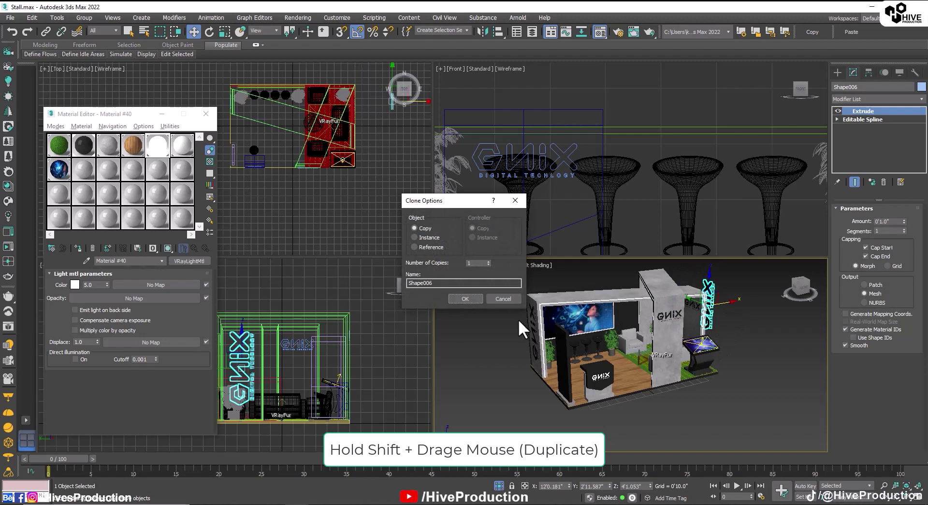
click(472, 300)
mouse_move(697, 372)
alt+middle_down()
mouse_move(711, 420)
mouse_move(732, 393)
alt+middle_up()
key(e)
drag(720, 391, 655, 381)
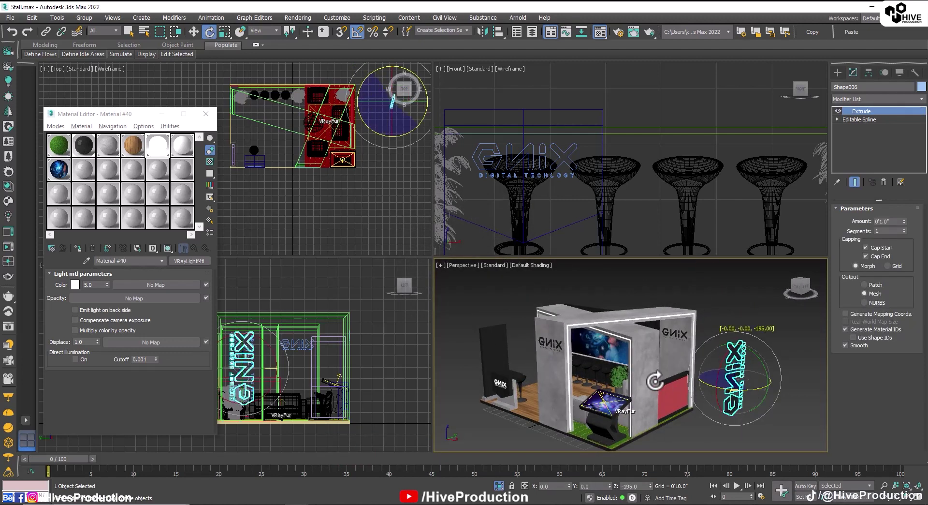
key(w)
scroll(685, 176, down, 5)
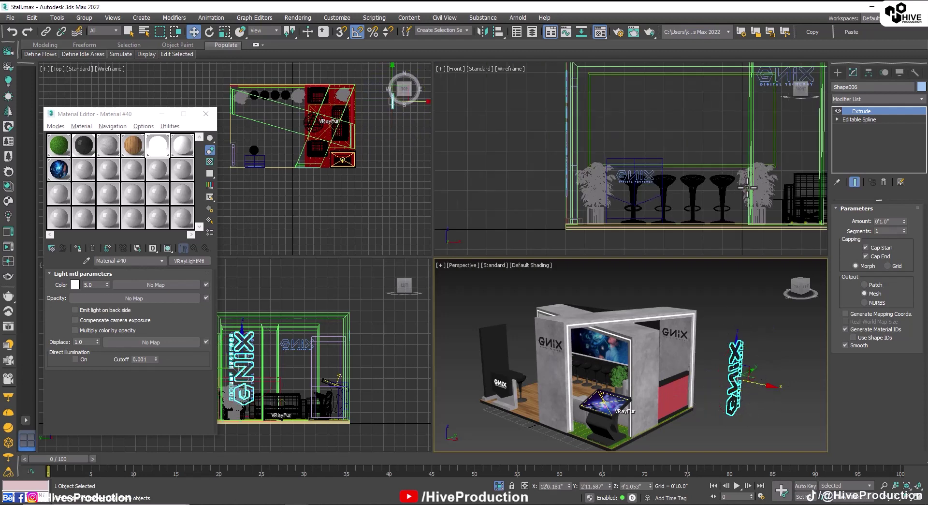
Step: Move the copied vertical logo in the front view until it sits against the stall's outer end
key(alt+w)
middle_drag(793, 191, 400, 277)
scroll(634, 305, down, 3)
middle_drag(736, 293, 615, 291)
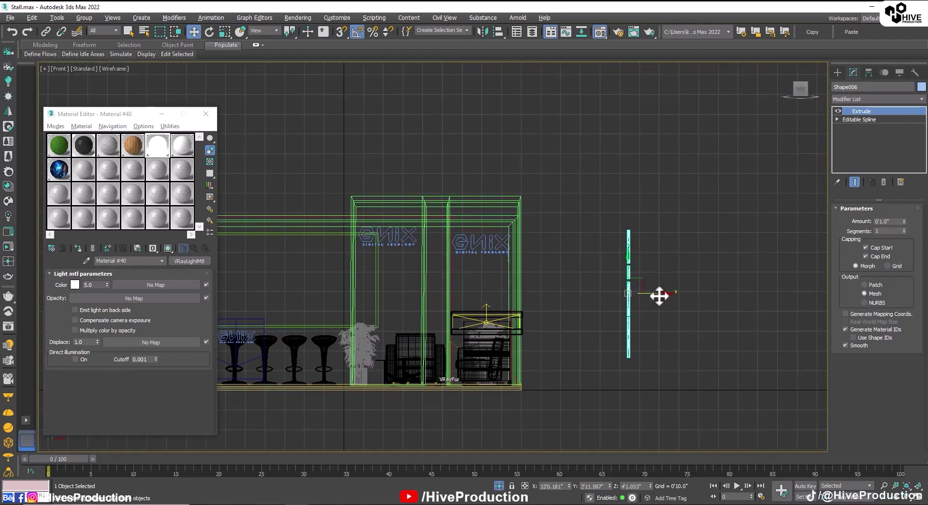
scroll(544, 289, up, 4)
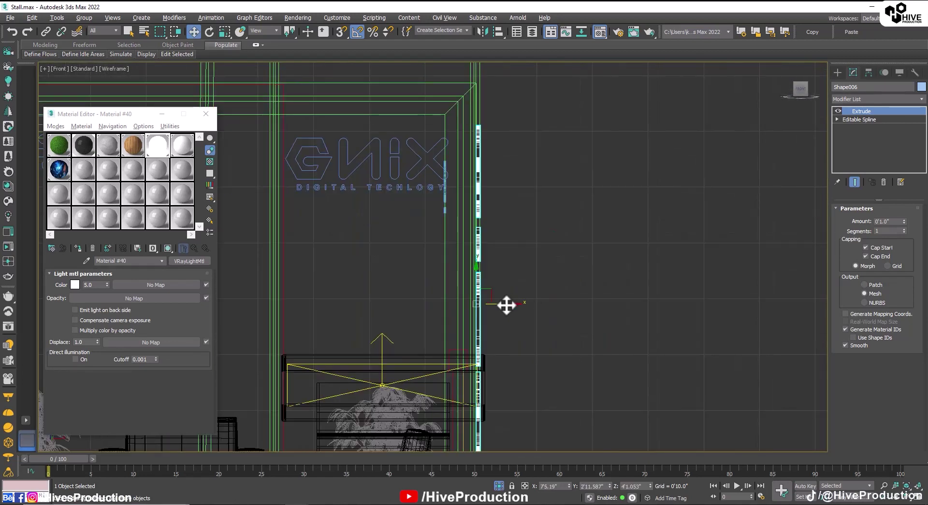
key(alt+w)
alt+middle_drag(662, 371, 624, 373)
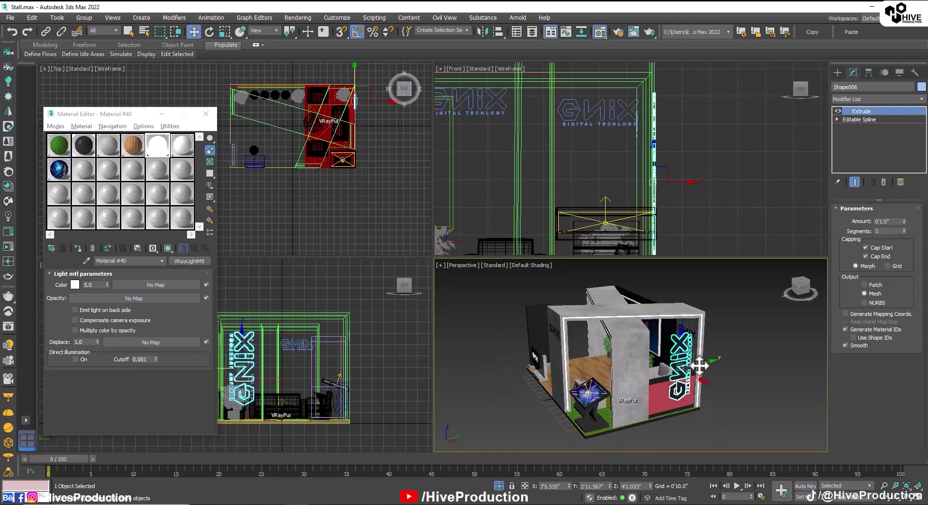
Step: Slide the copied logo onto the concrete wall beside the red panel and rotate it so its text reads top to bottom
drag(698, 366, 818, 346)
scroll(639, 380, up, 4)
key(e)
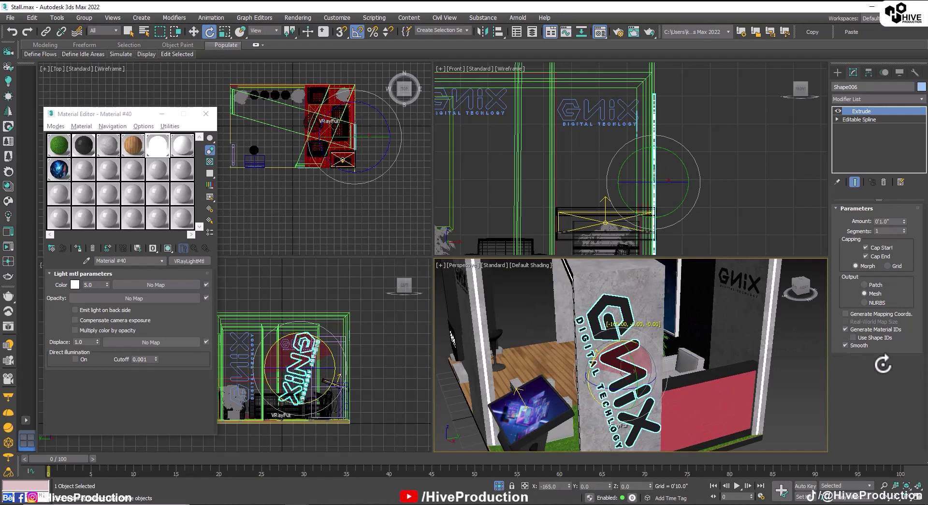
drag(662, 380, 613, 342)
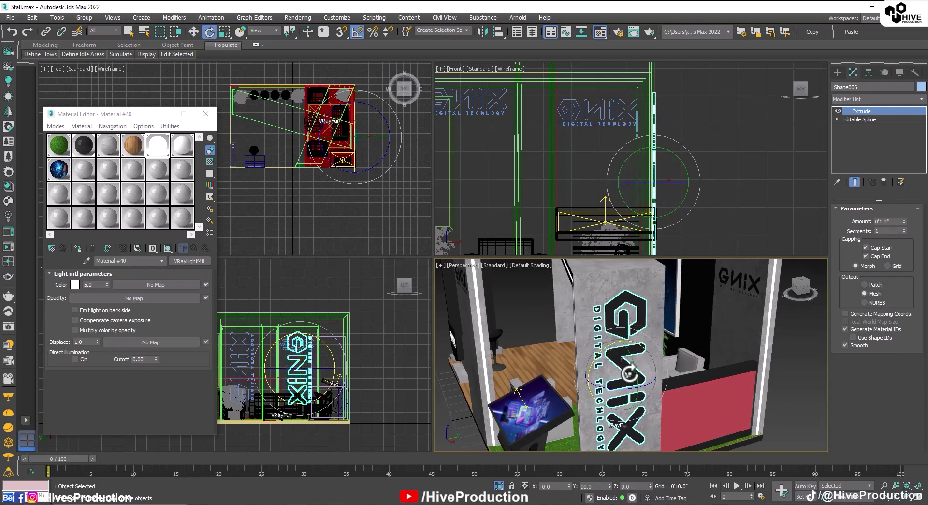
key(alt+w)
scroll(409, 254, up, 8)
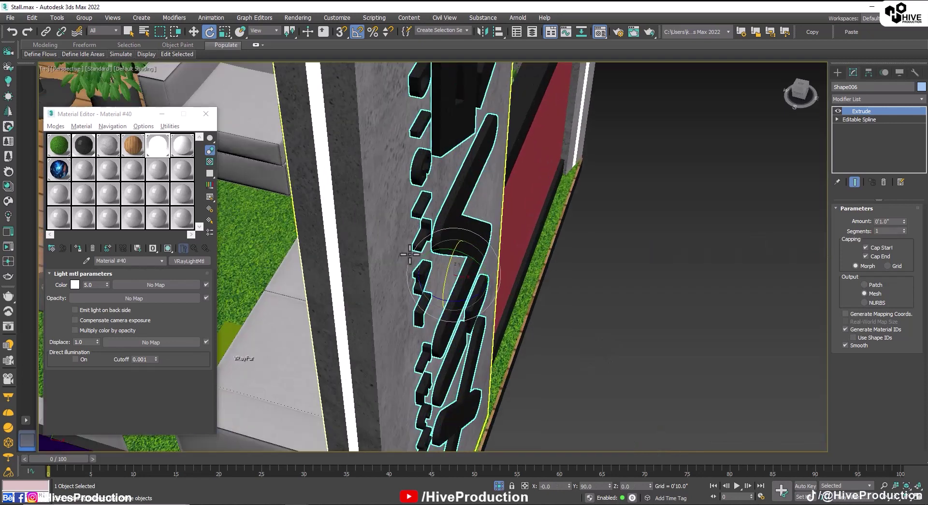
key(w)
scroll(472, 279, up, 6)
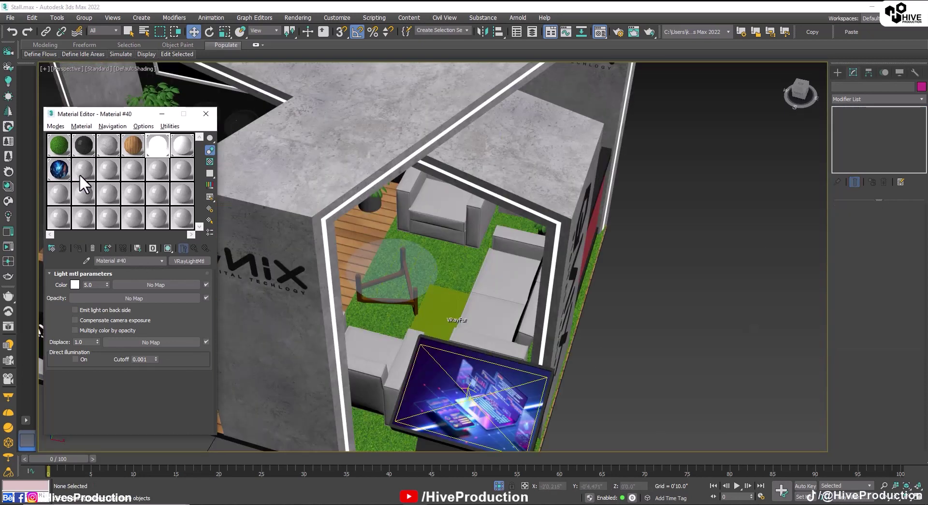
Step: Set up a new VRayMtl with dark grey diffuse (23), grey reflection (139) and Fresnel reflections off
click(79, 173)
click(52, 248)
double_click(493, 372)
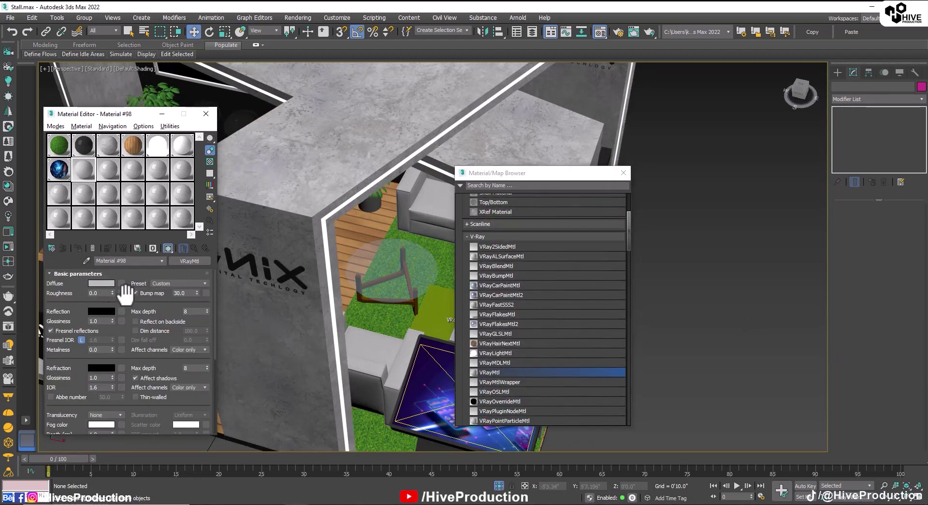
click(116, 281)
click(279, 71)
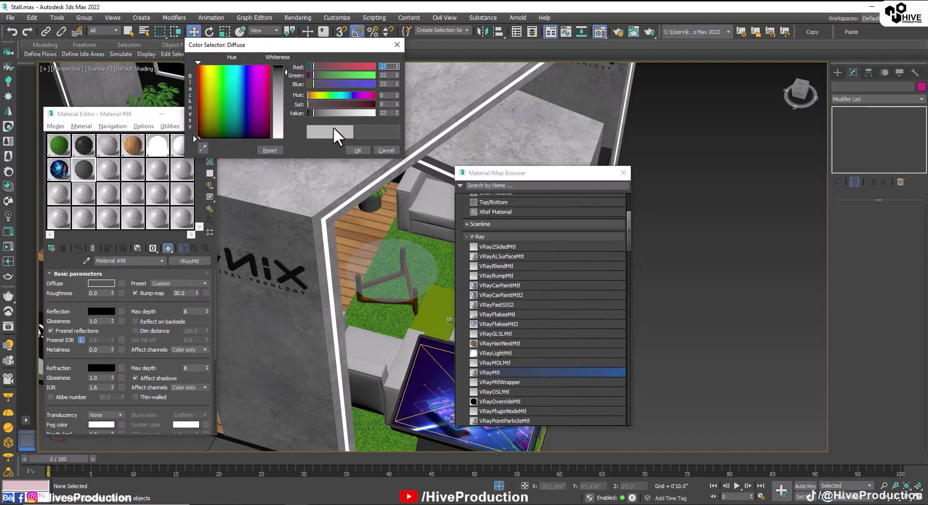
click(356, 150)
click(100, 311)
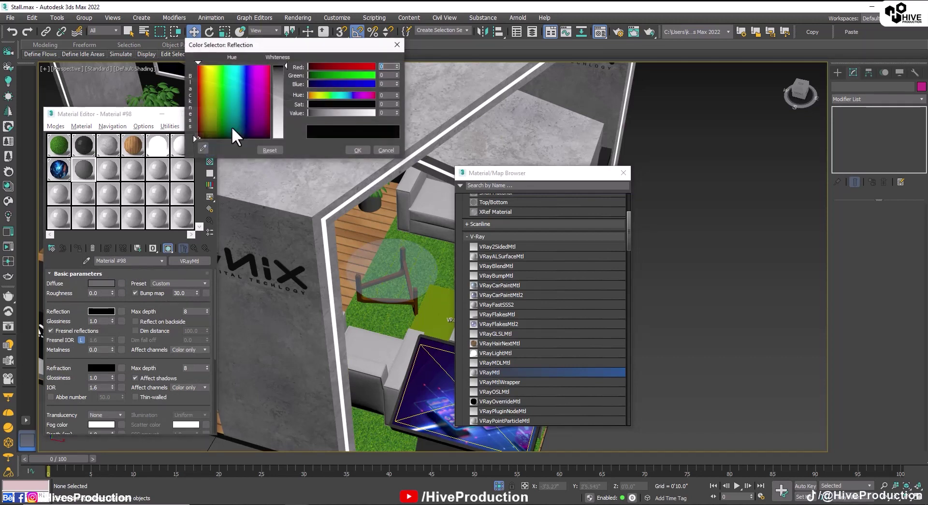
click(279, 105)
click(358, 149)
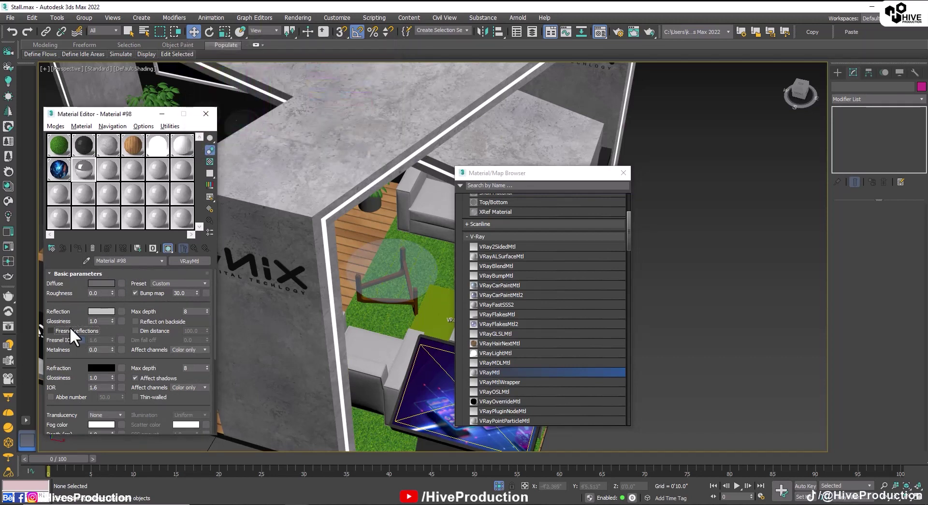
click(624, 173)
Step: Assign the new reflective dark grey material to both vertical logos on the end walls and deselect them
click(573, 251)
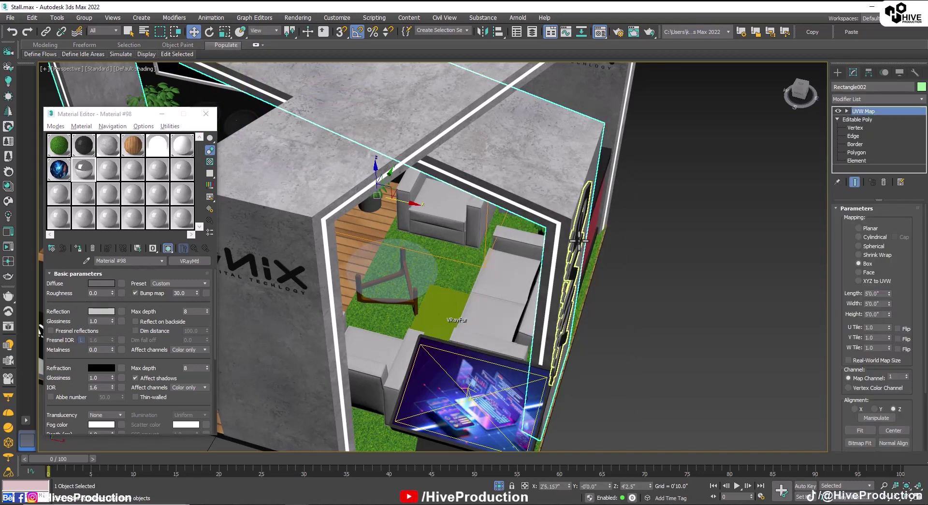
scroll(528, 269, down, 6)
alt+middle_drag(527, 269, 576, 272)
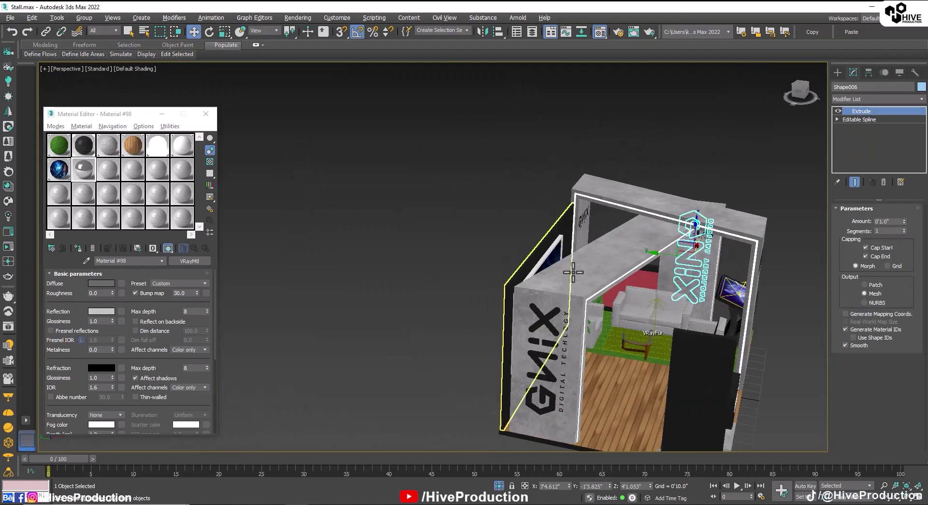
ctrl+click(550, 315)
click(78, 248)
click(406, 232)
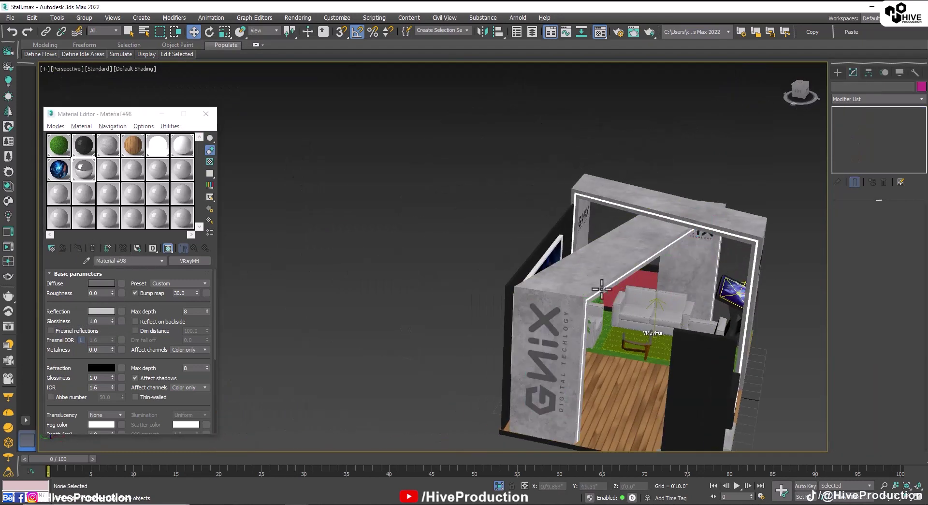
Step: Select the red side panel, copy the reflective material to a free slot as "glass", and give it a blue diffuse colour
alt+middle_drag(638, 243, 420, 363)
click(412, 351)
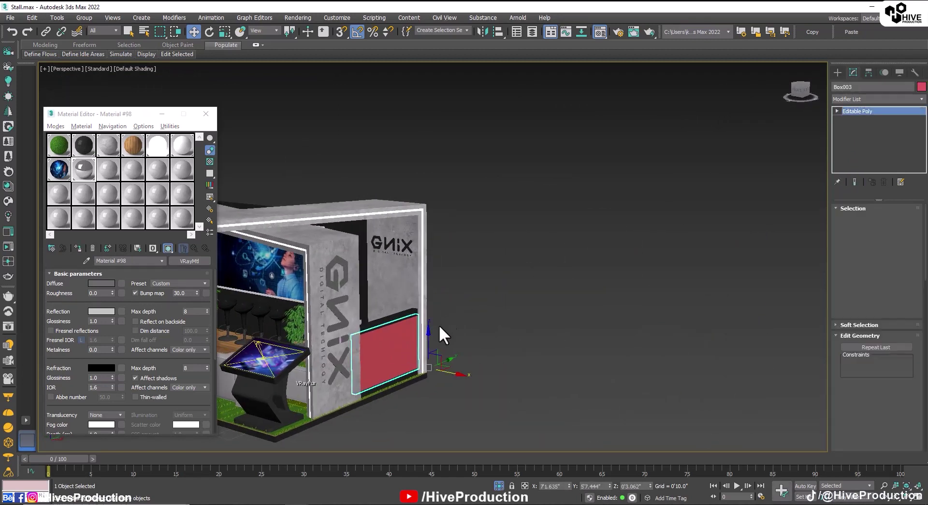
scroll(414, 342, up, 3)
drag(74, 208, 108, 183)
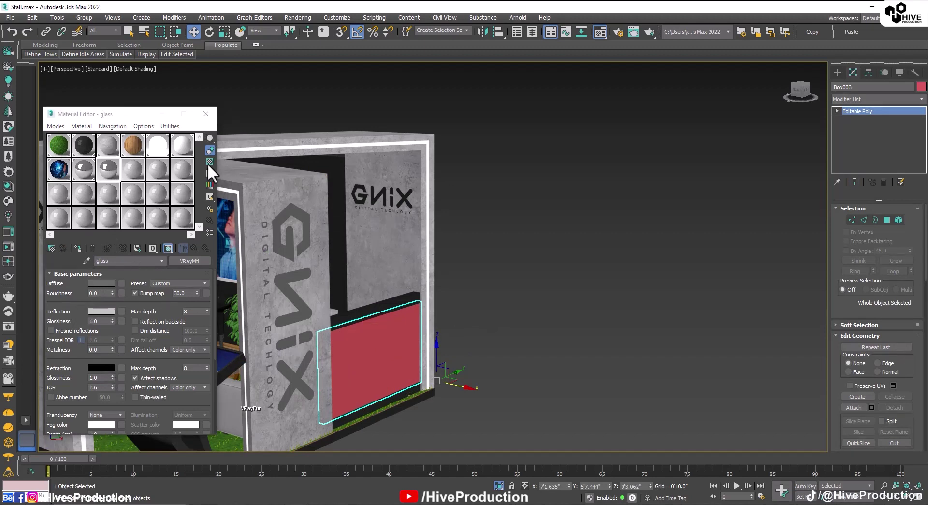
click(280, 66)
click(248, 71)
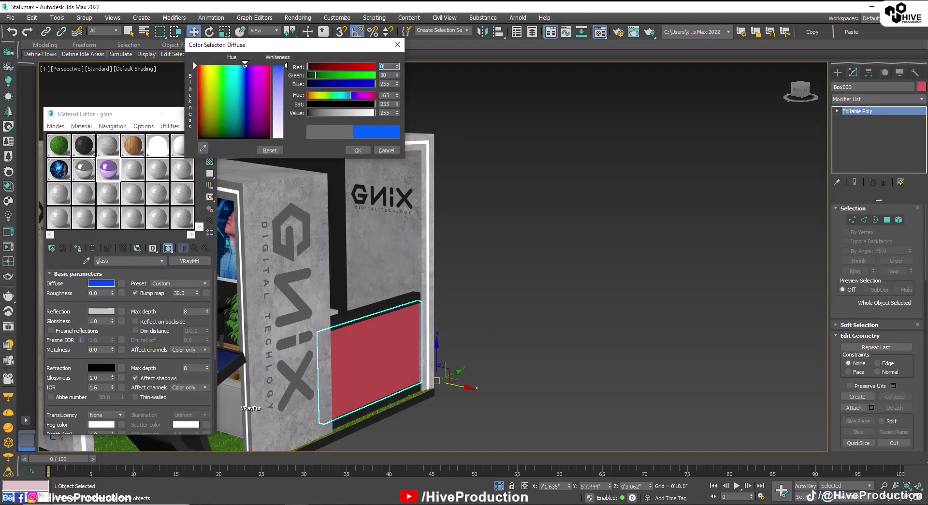
click(358, 150)
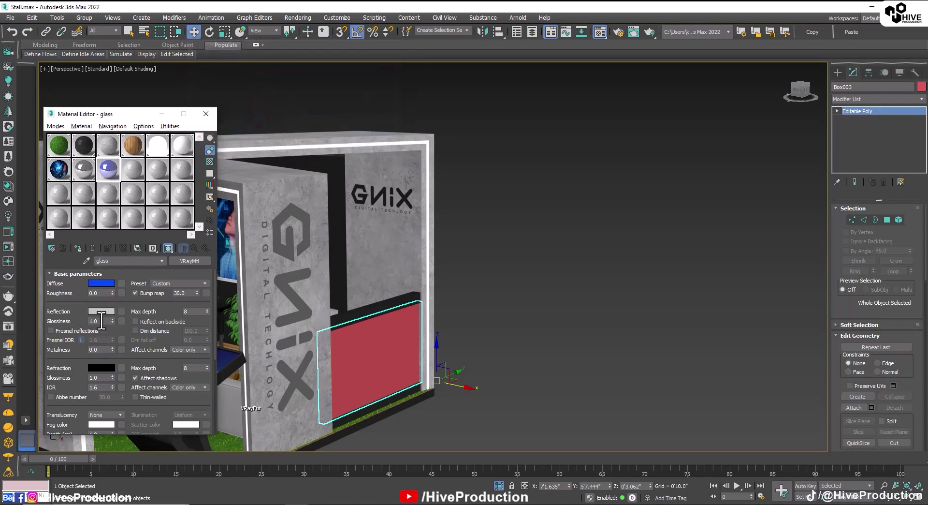
Step: Enable Fresnel reflections on the glass material, darken its reflection, make its refraction white, and apply it to the side panel
click(60, 329)
click(92, 312)
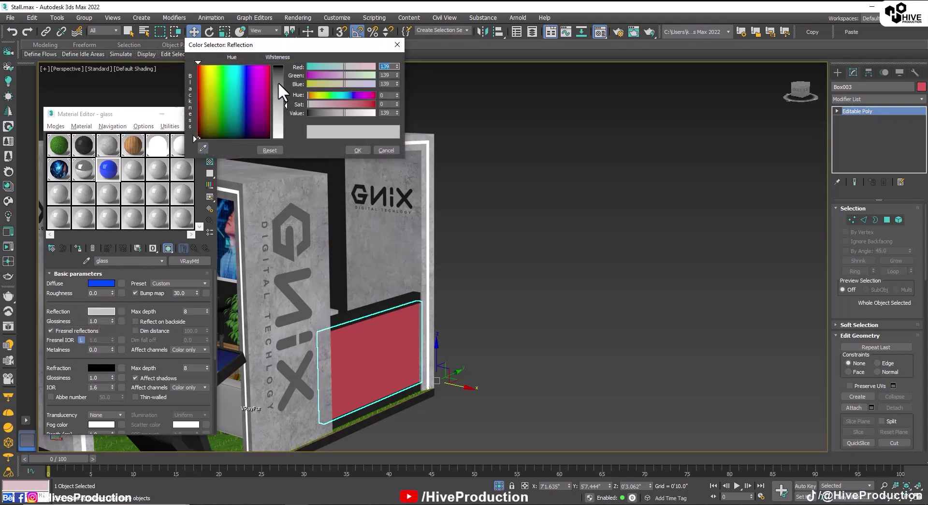
click(358, 149)
click(101, 367)
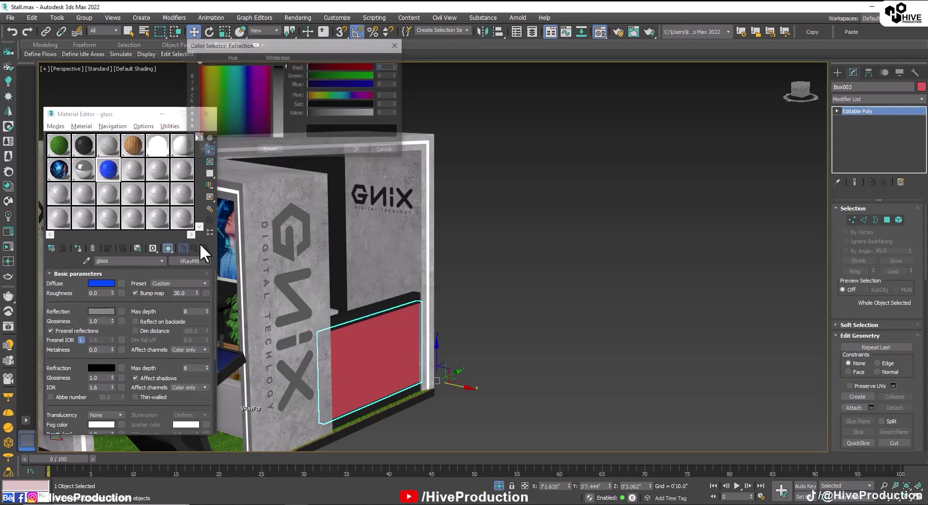
click(280, 134)
click(358, 150)
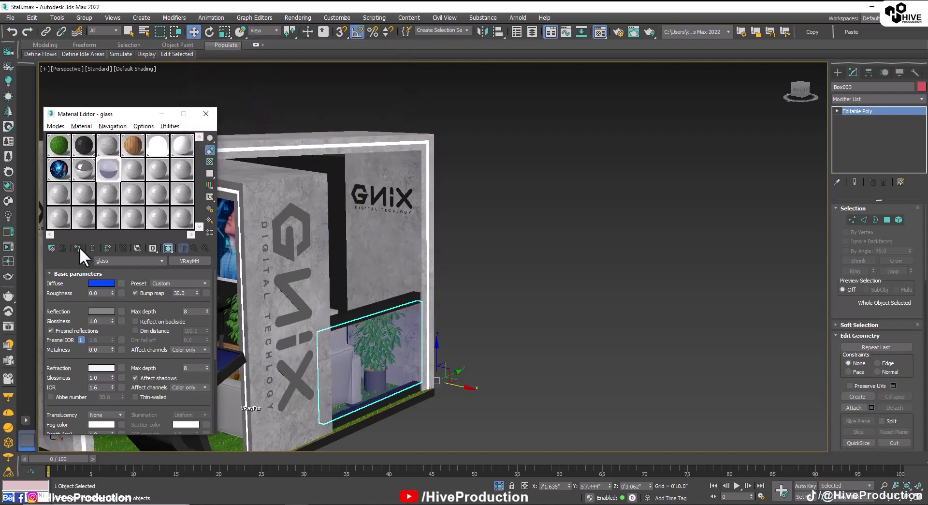
click(466, 238)
Step: Sample the bar stools' black material into a free slot and change its diffuse colour to white
middle_drag(404, 336, 532, 296)
scroll(531, 296, down, 5)
alt+middle_drag(434, 304, 540, 322)
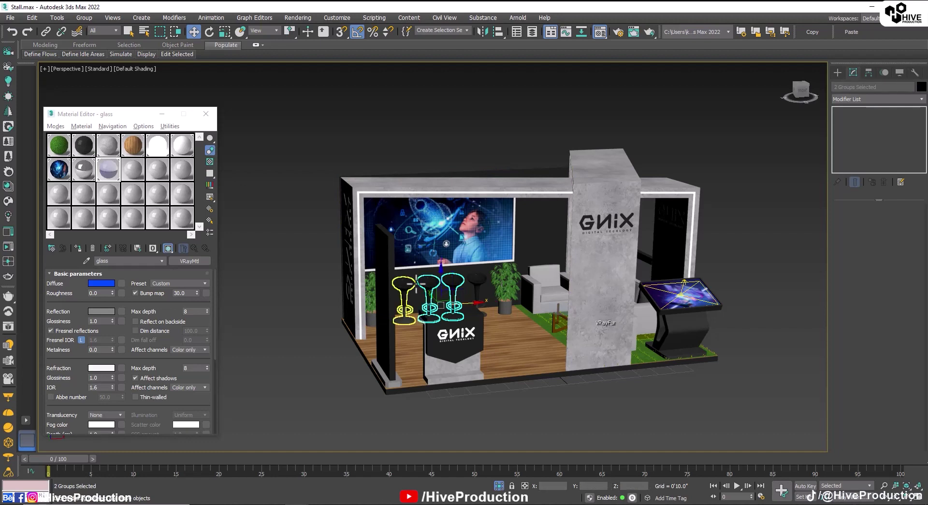
click(87, 260)
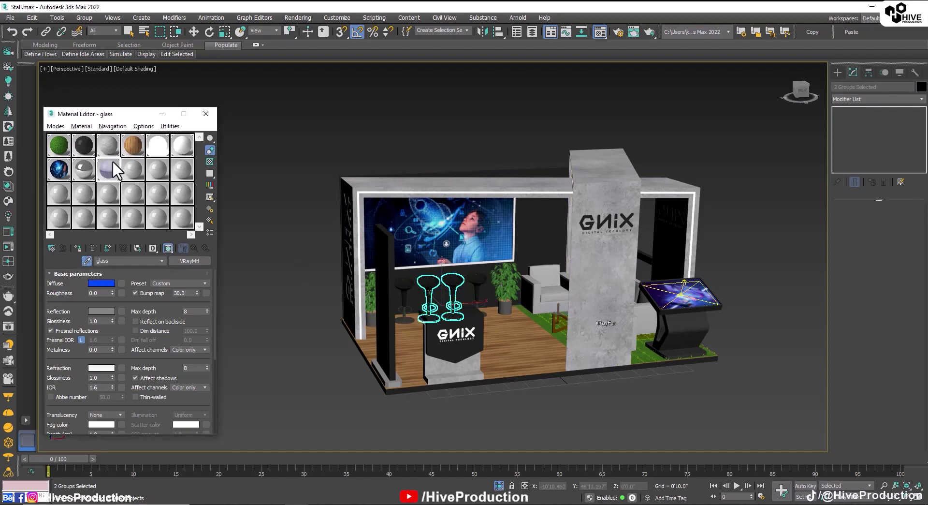
click(133, 169)
click(429, 275)
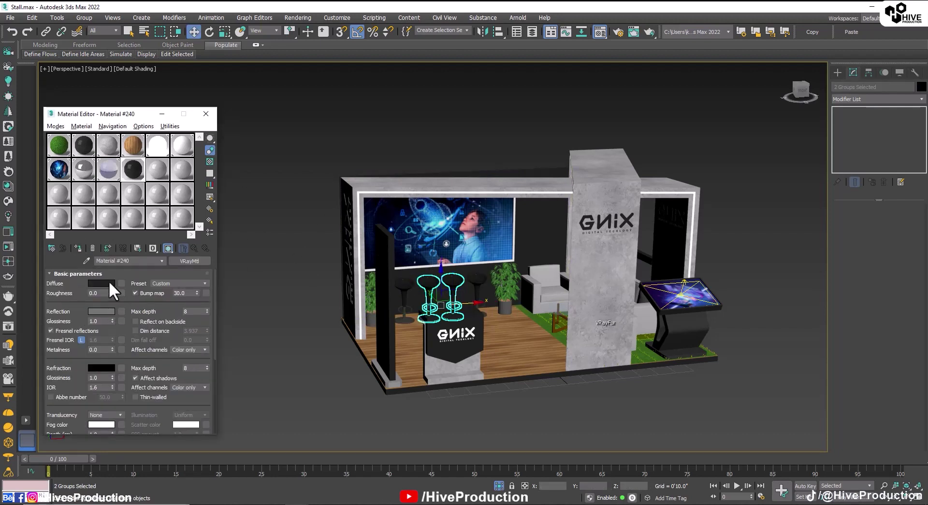
click(109, 285)
click(274, 127)
click(351, 147)
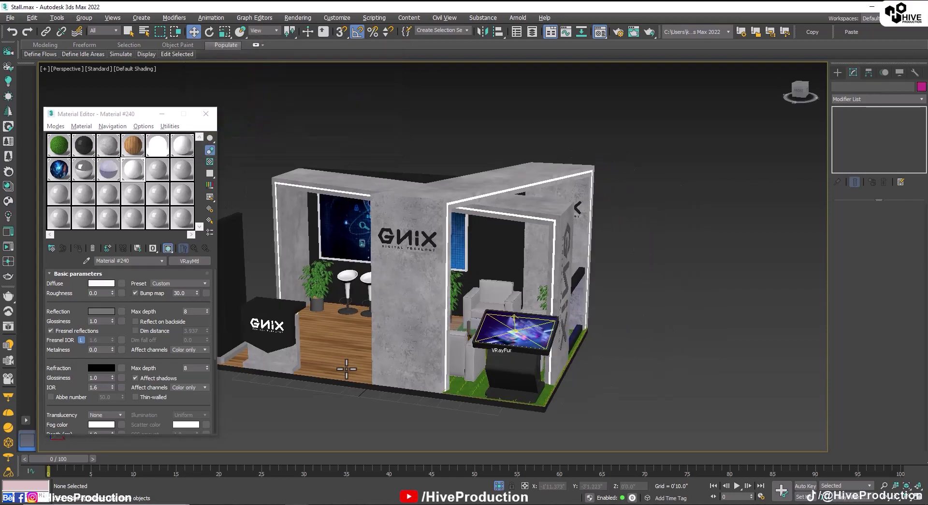
Step: Select the front screen polygon of the digital standee and assign a new VRayMtl material to it
alt+middle_drag(346, 369, 612, 275)
middle_drag(613, 218, 431, 269)
scroll(431, 266, up, 5)
click(420, 259)
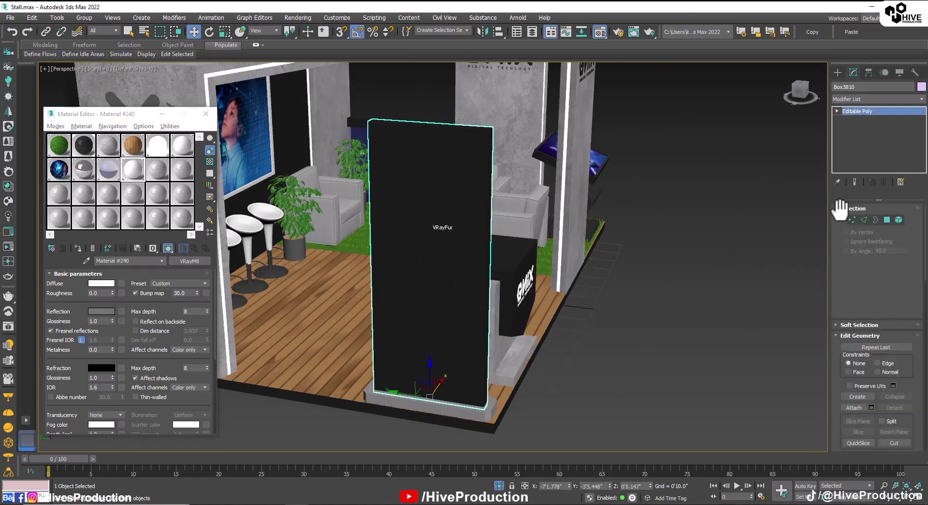
key(4)
click(445, 220)
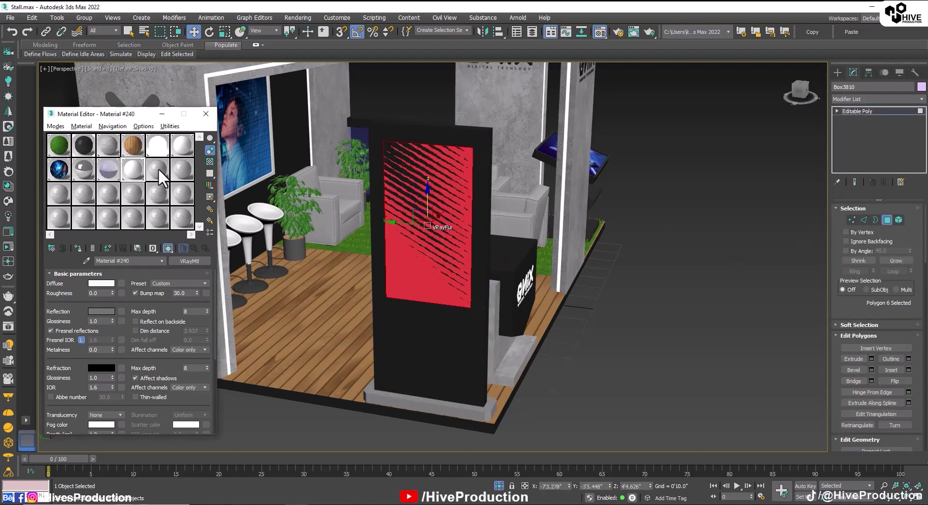
click(157, 170)
click(52, 248)
double_click(498, 371)
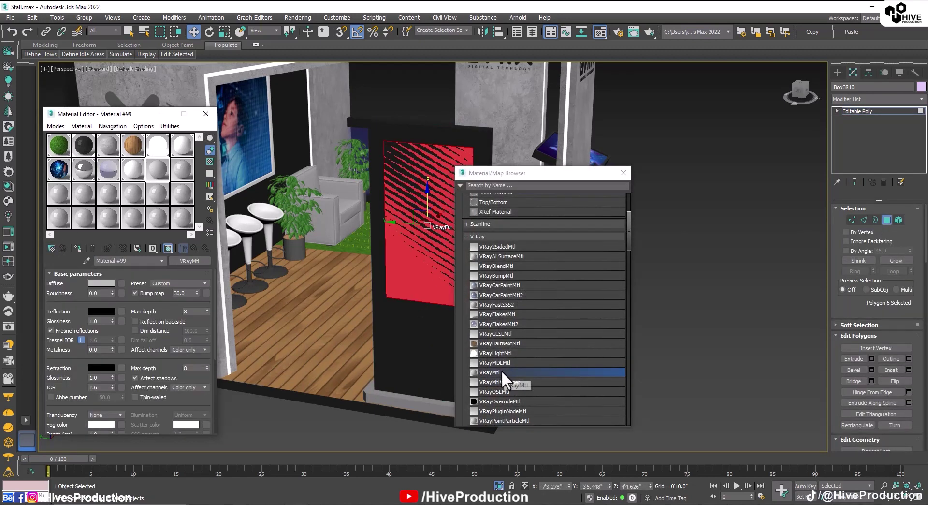
click(78, 248)
Step: Load the Digital_Standee.jpg bitmap as the standee screen material's diffuse map
click(122, 283)
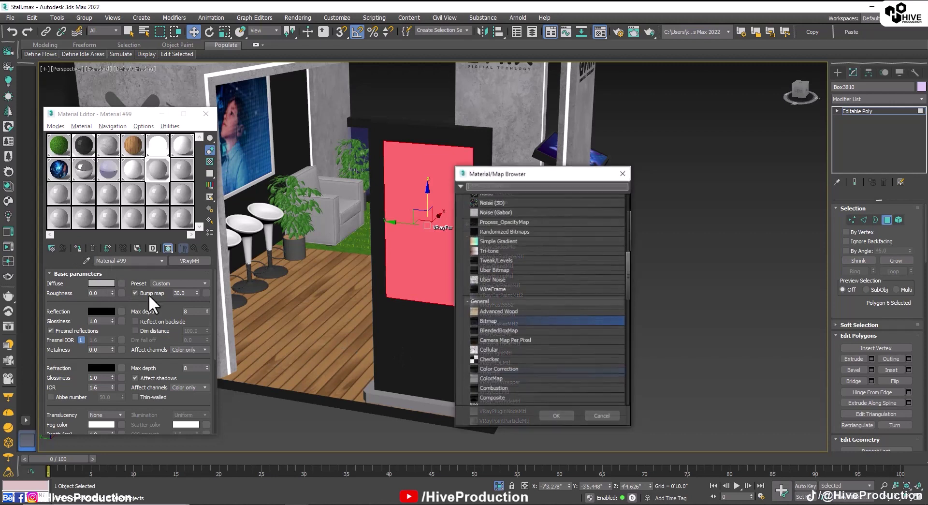
double_click(487, 321)
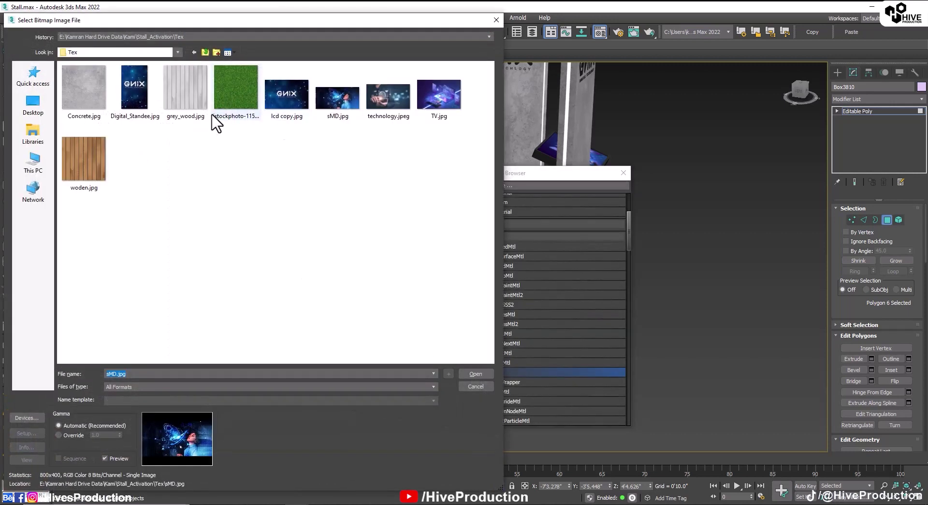
click(134, 87)
key(Return)
click(77, 248)
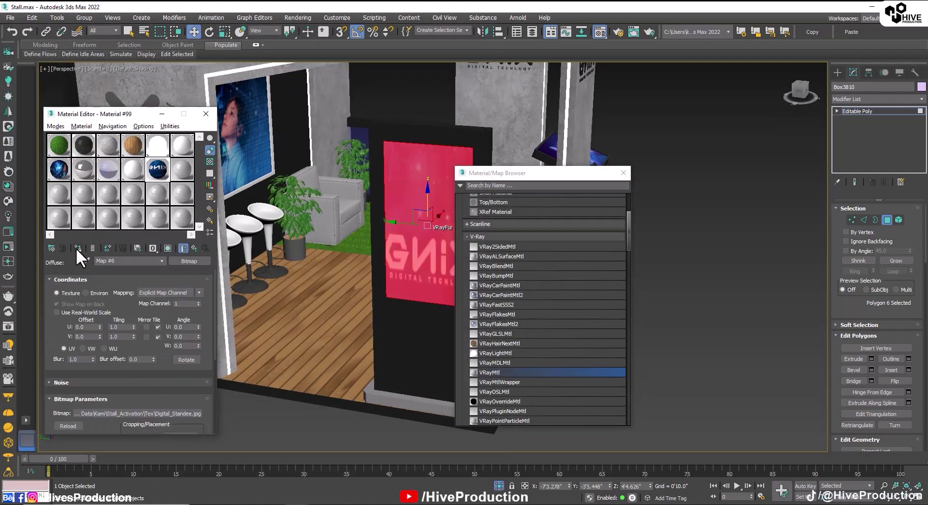
click(623, 175)
Step: Leave polygon editing and add a UVW Map modifier with Box mapping to the digital standee
click(886, 221)
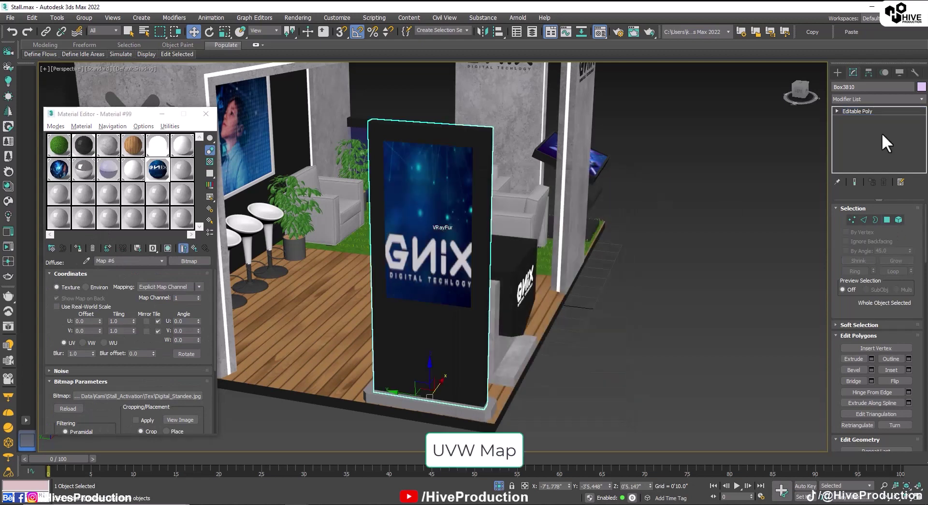
click(864, 99)
key(u)
click(856, 388)
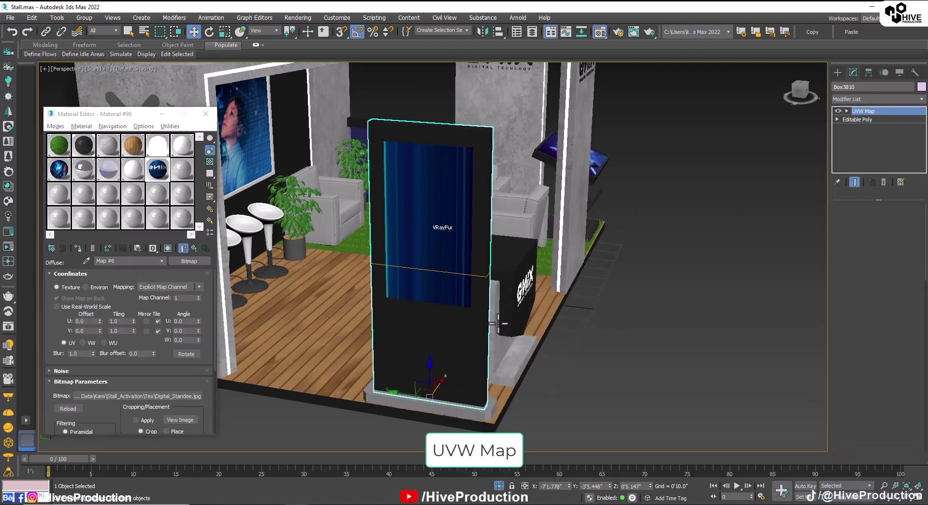
drag(889, 303, 890, 334)
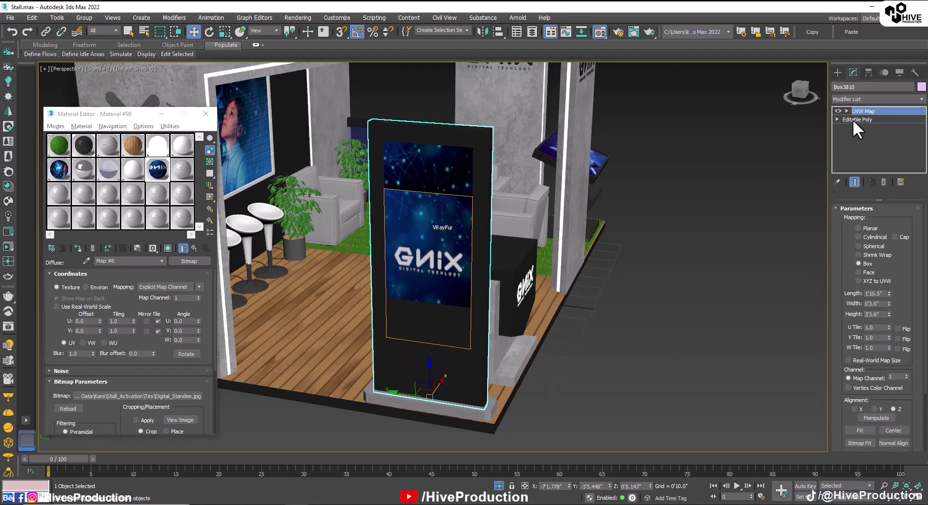
Step: Raise the UVW gizmo over the standee's screen, set its height to 3'6.6", and collapse the modifier into the Editable Poly
click(864, 119)
drag(431, 237, 431, 196)
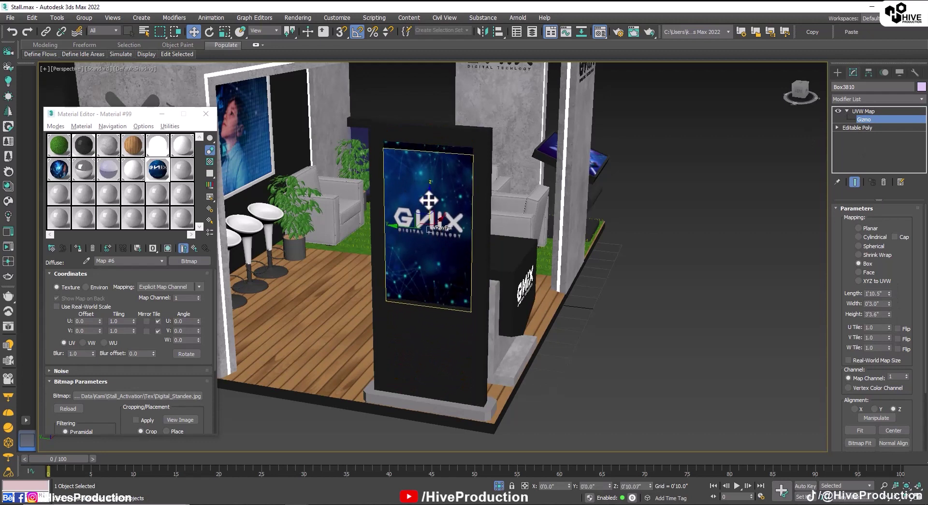
click(888, 312)
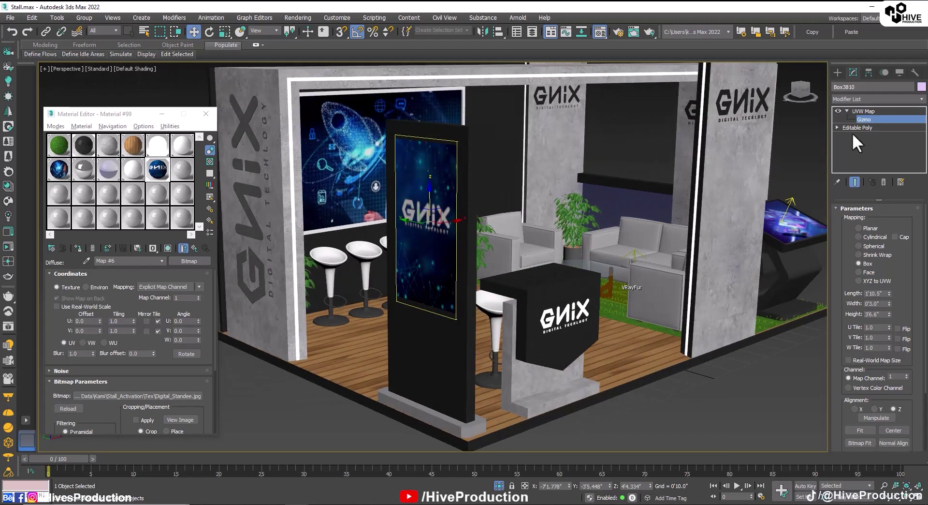
click(863, 111)
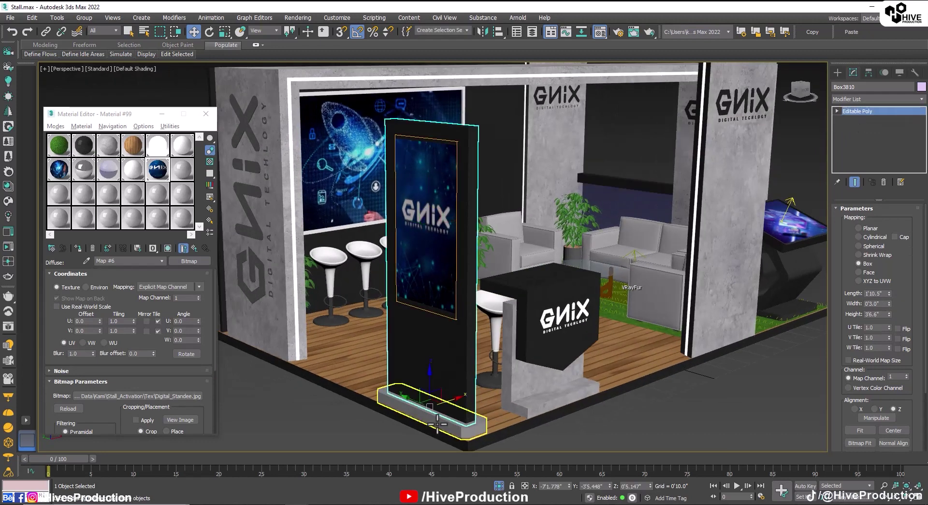
Step: Create a VRayMtl with a dark blue diffuse colour in a free slot for the standee's base and apply it
key(Page_Down)
click(182, 168)
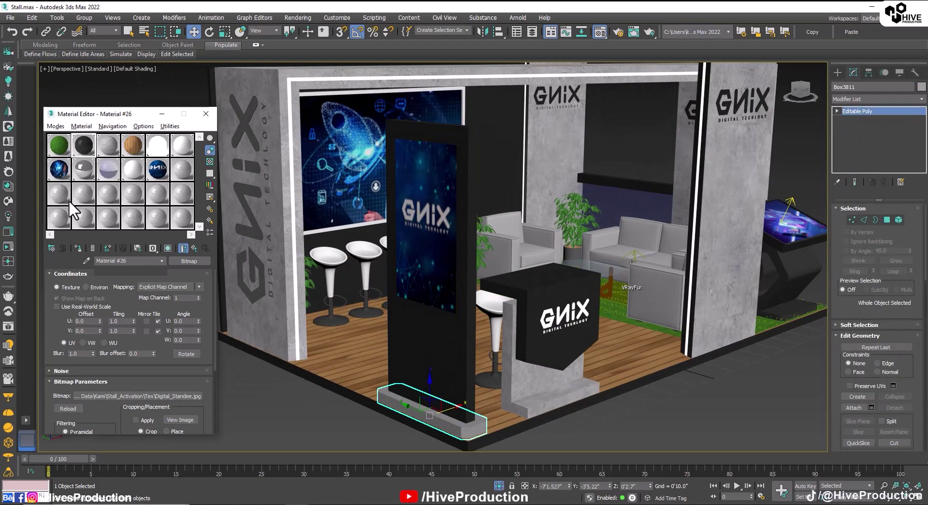
click(52, 248)
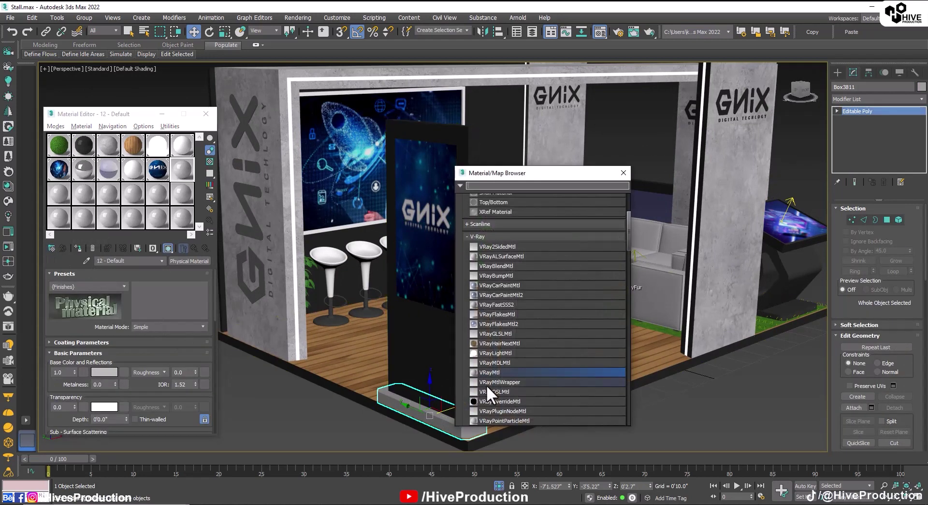
double_click(489, 372)
click(99, 282)
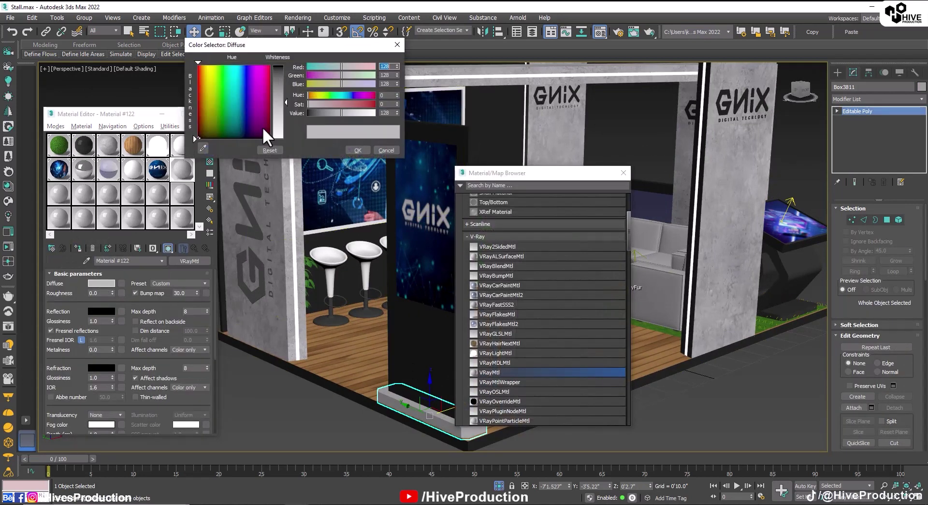
click(278, 67)
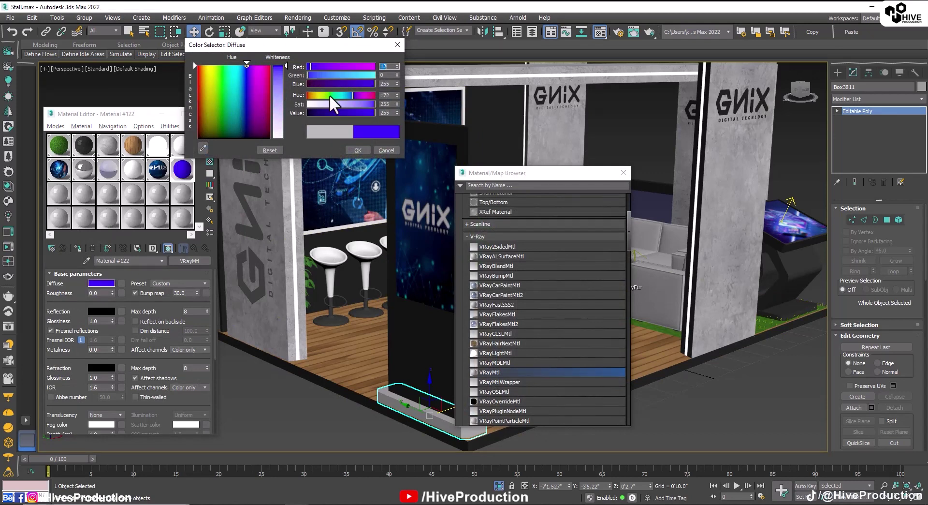
drag(335, 113, 313, 113)
click(357, 150)
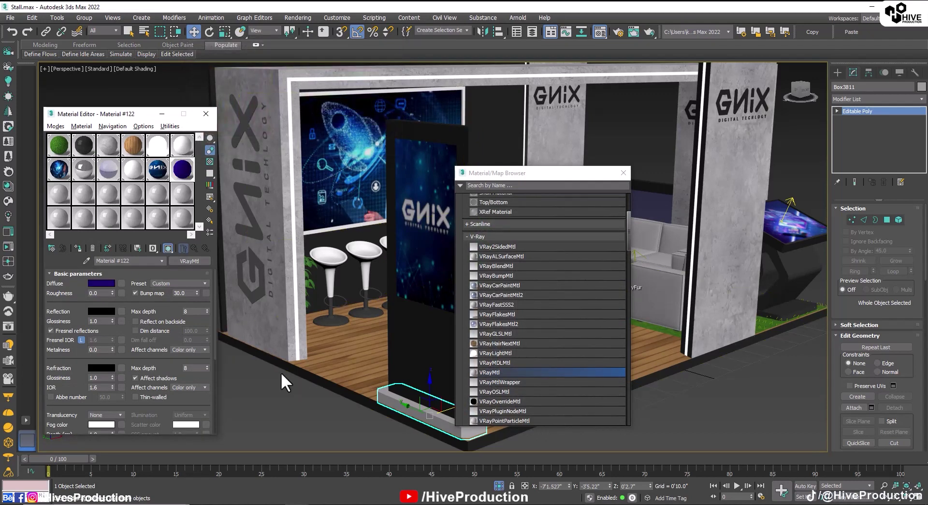
Step: Apply the existing dark Material #26 to the standee's base
click(306, 408)
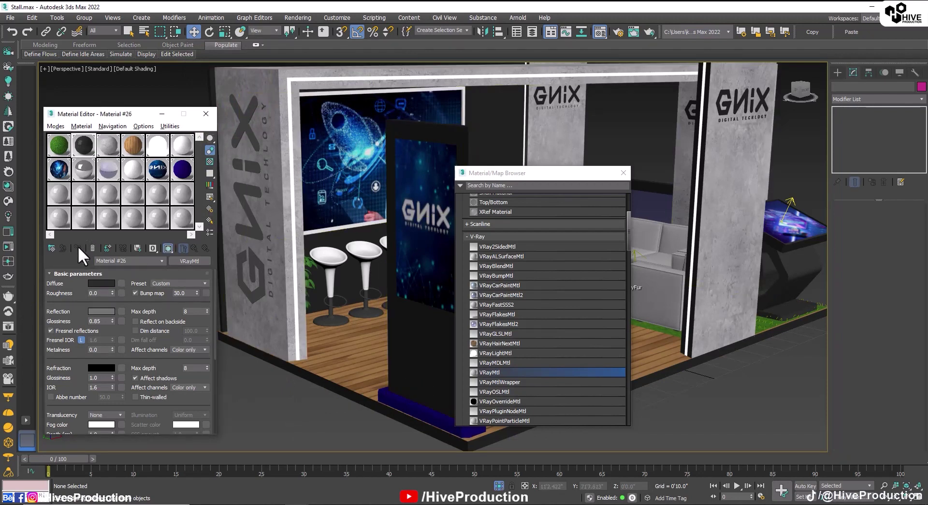
click(411, 414)
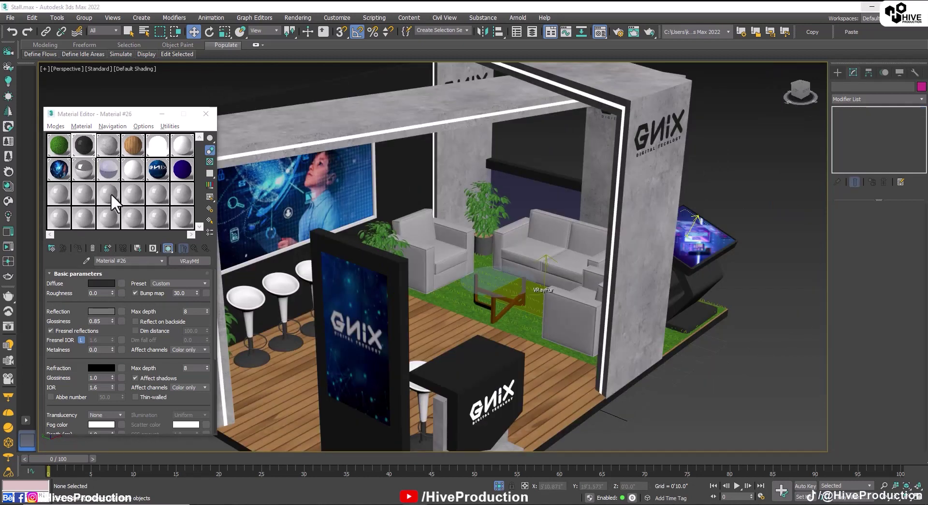
Step: Sample the sofa's material into a free slot and replace its diffuse bitmap with the dark blue-grey woven fabric image
click(59, 193)
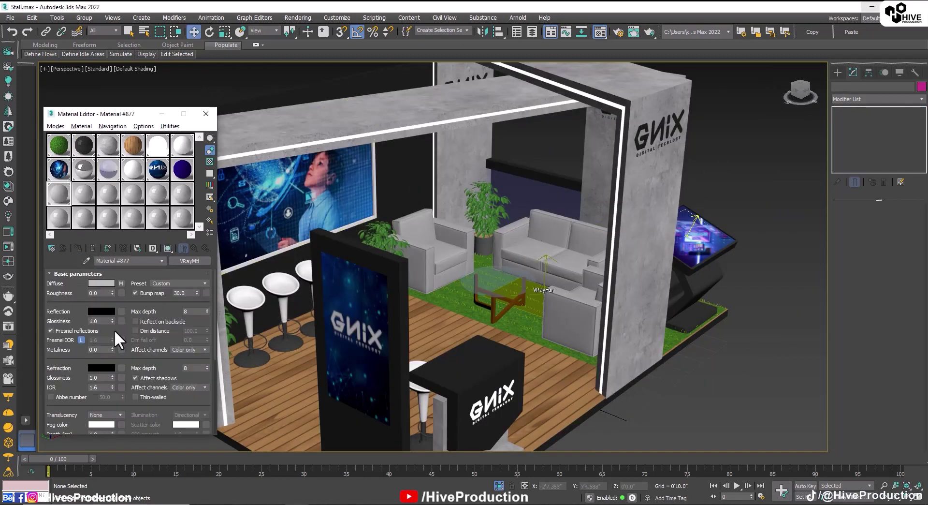
click(121, 282)
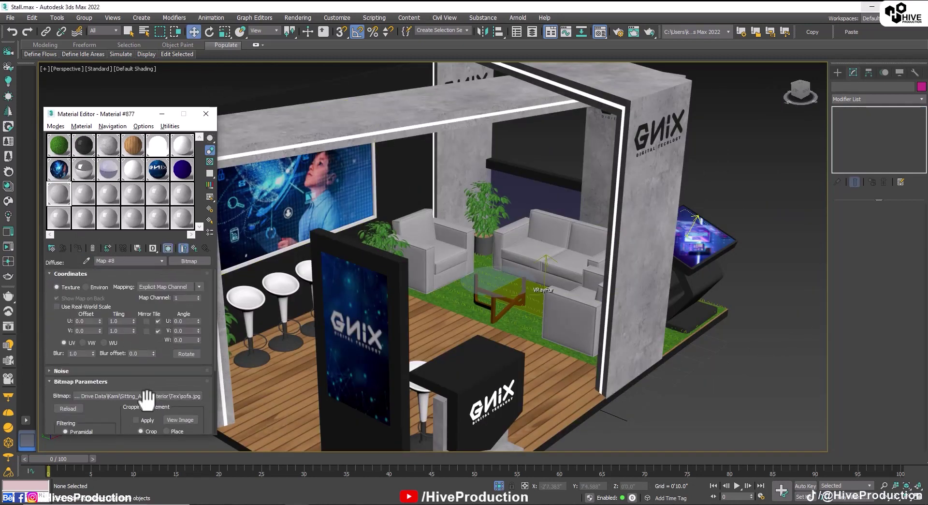
click(161, 401)
click(335, 288)
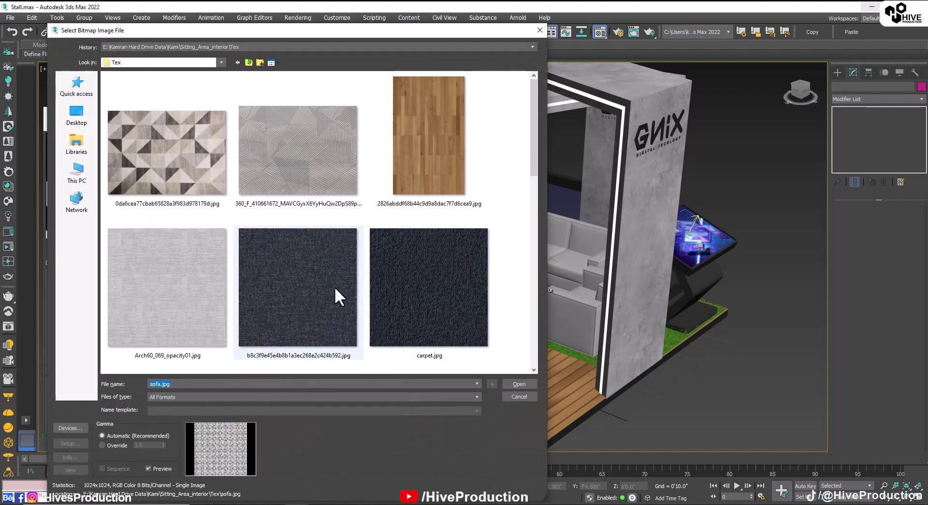
double_click(303, 290)
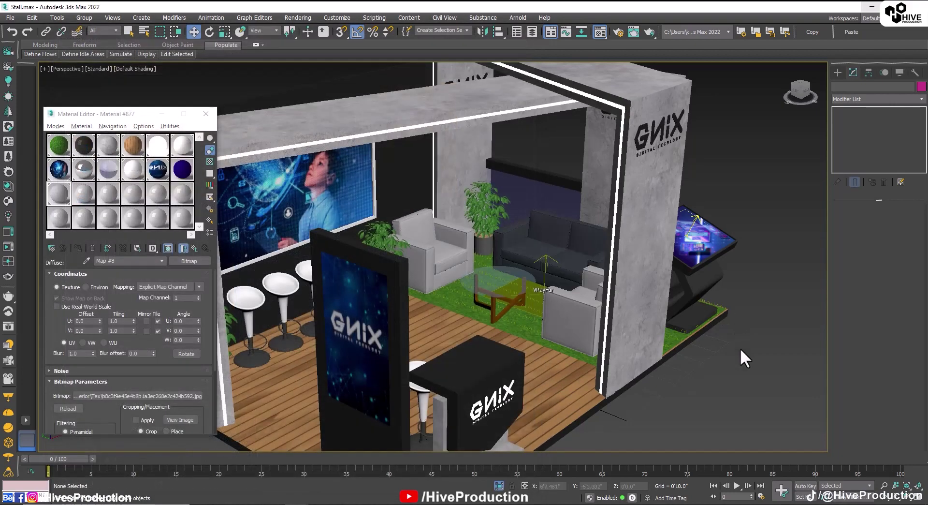
Step: Sample the armchair's material and replace its sofa.jpg diffuse bitmap with the same dark blue-grey fabric image, then deselect the armchair
click(586, 323)
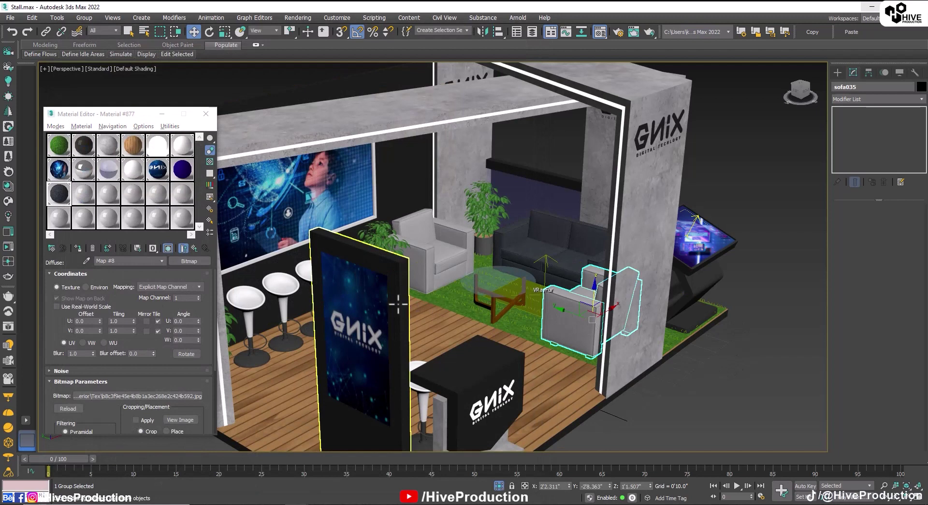
click(86, 260)
click(572, 313)
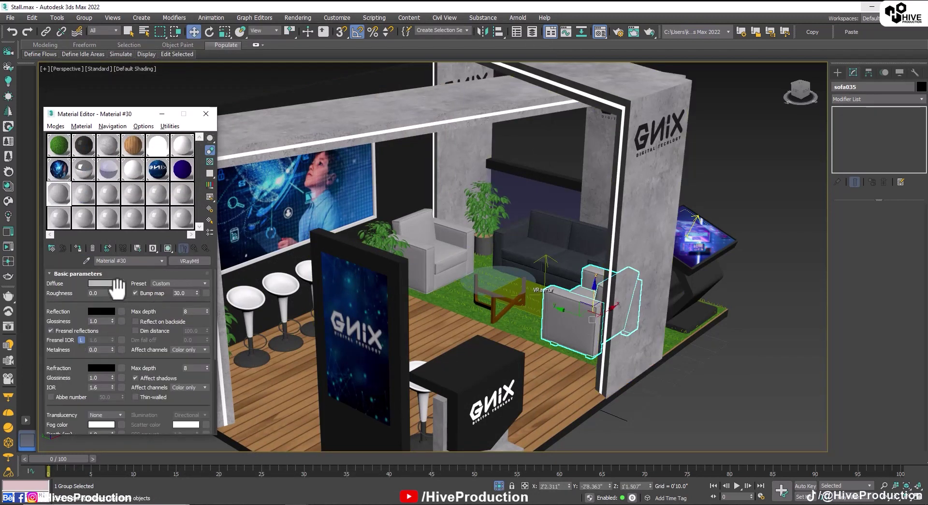
click(121, 284)
click(161, 393)
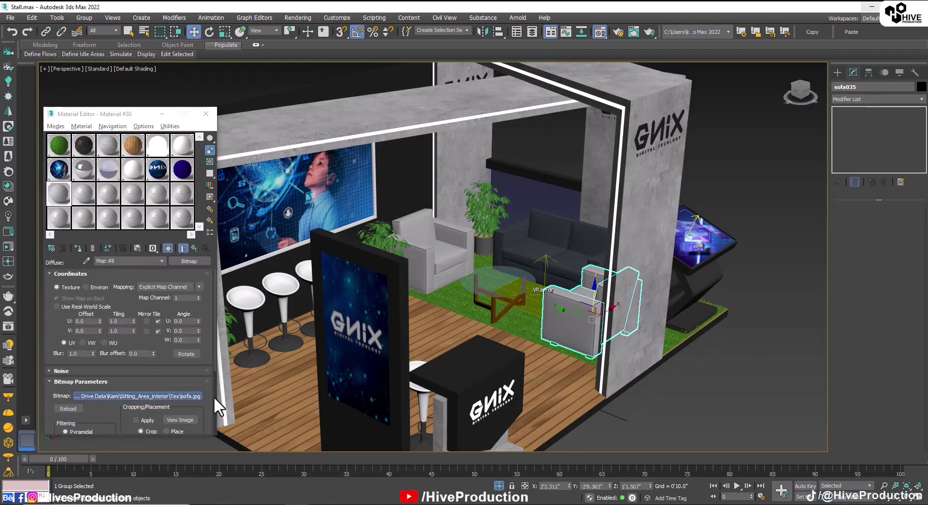
double_click(326, 263)
click(687, 408)
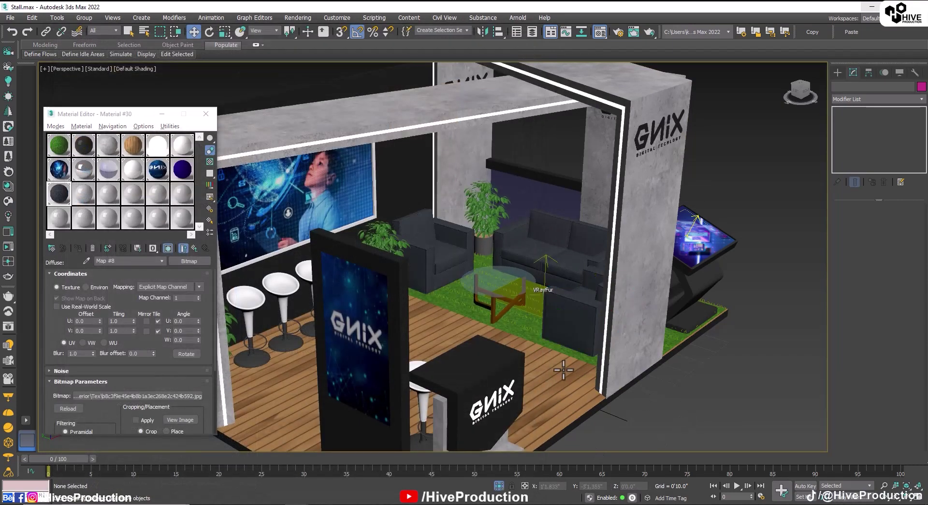
Step: Merge the LCD screen model from My_Library, using the scene material for the duplicate name, and close the Scene Converter
middle_drag(386, 287, 459, 249)
click(11, 17)
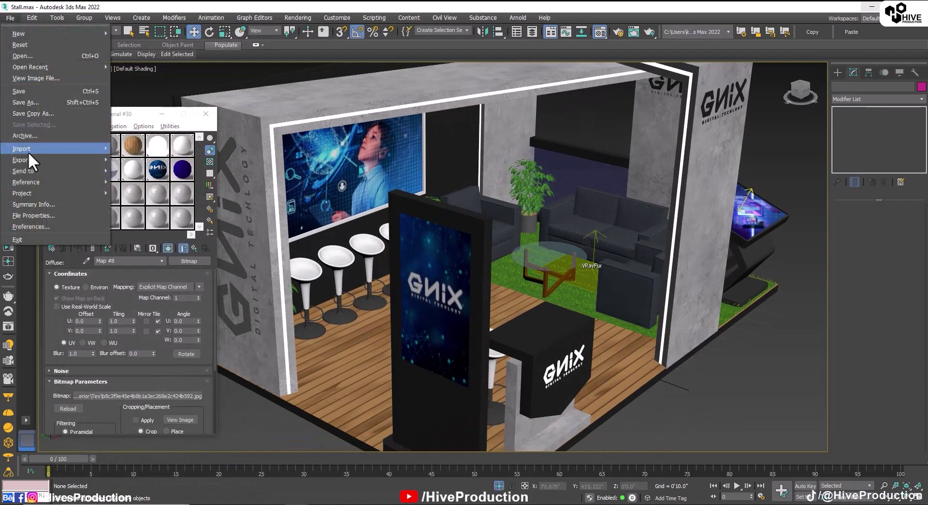
mouse_move(28, 152)
click(145, 164)
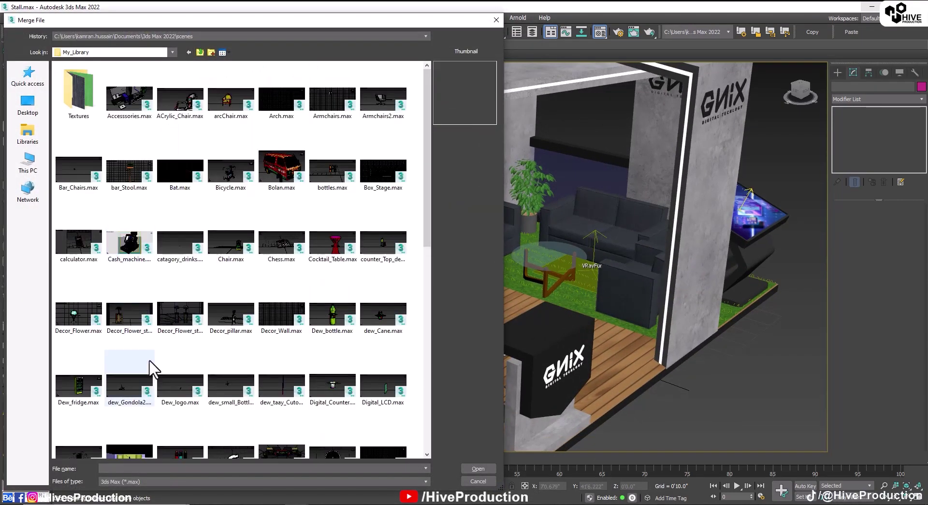
click(188, 382)
scroll(234, 271, down, 5)
double_click(172, 97)
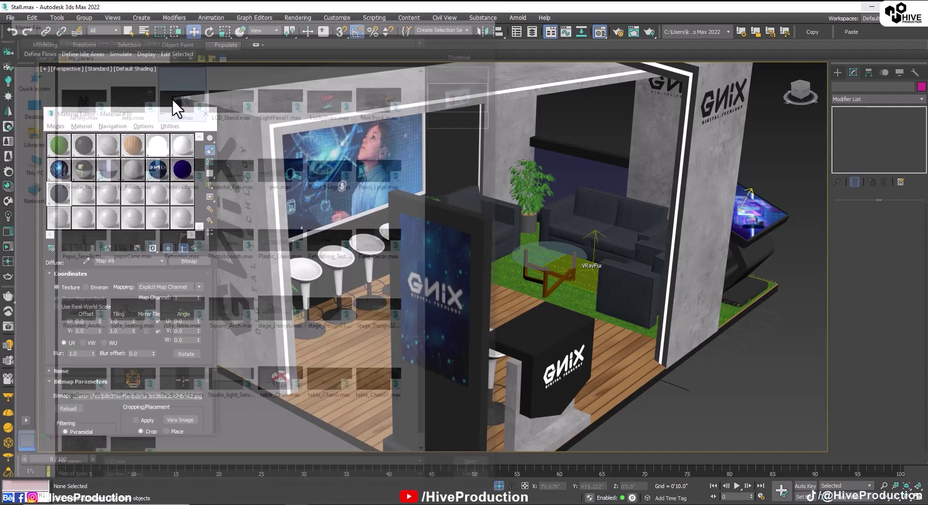
click(504, 362)
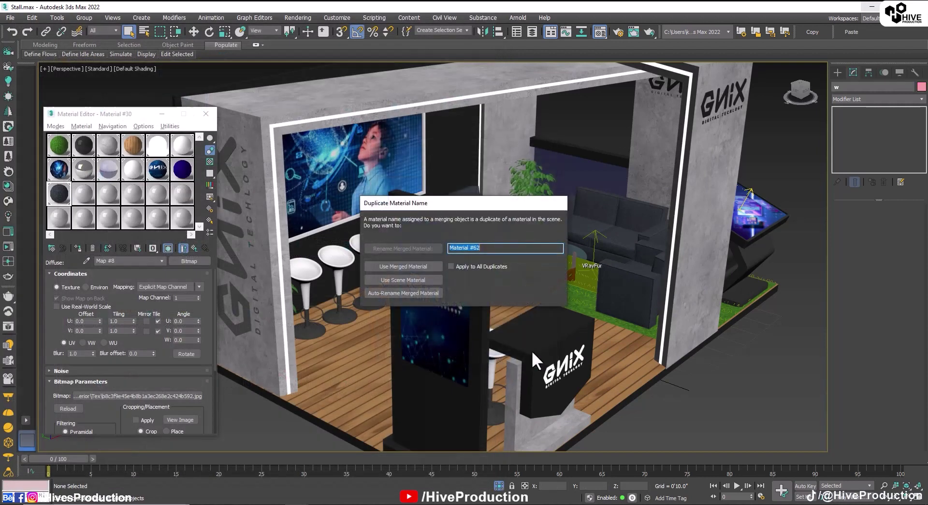
text(s)
key(Return)
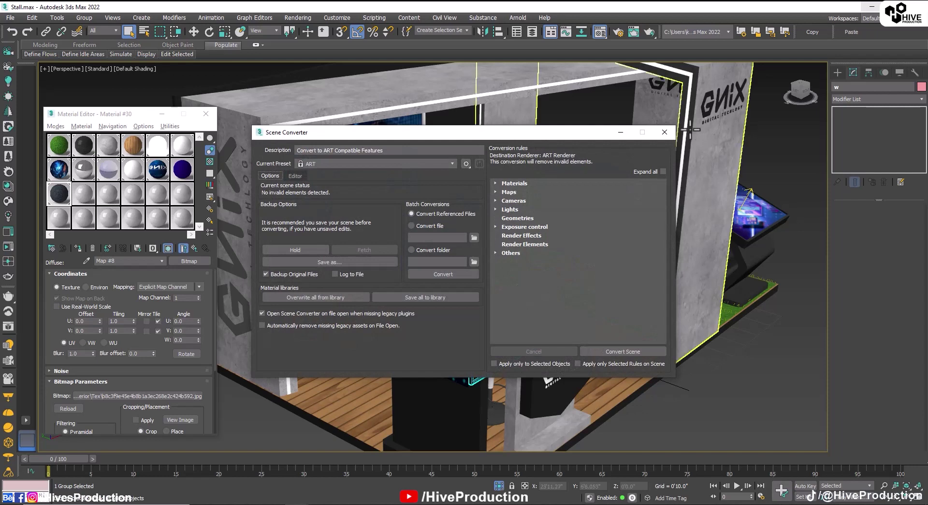
click(664, 136)
Step: Raise the merged LCD screen and move it forward against the front pillar's outer face
key(alt+w)
scroll(620, 198, down, 5)
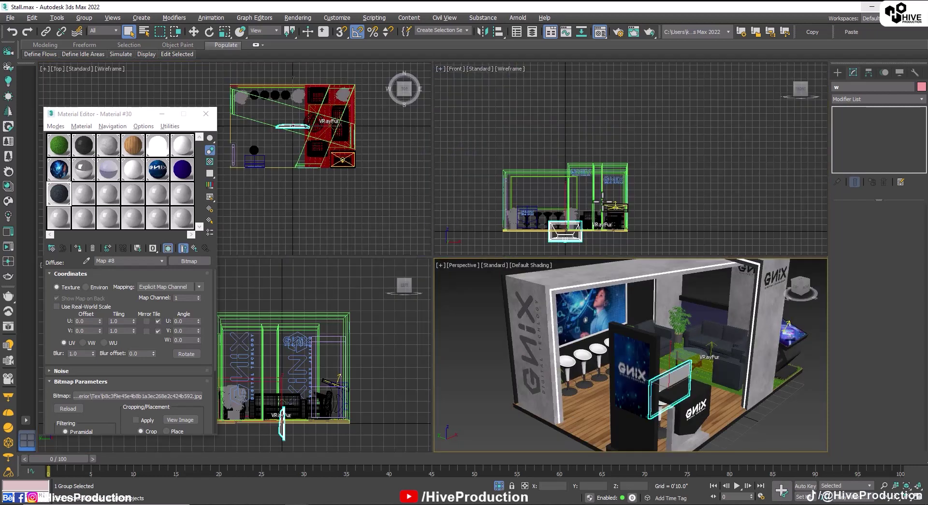
middle_click(580, 222)
key(w)
drag(579, 222, 595, 180)
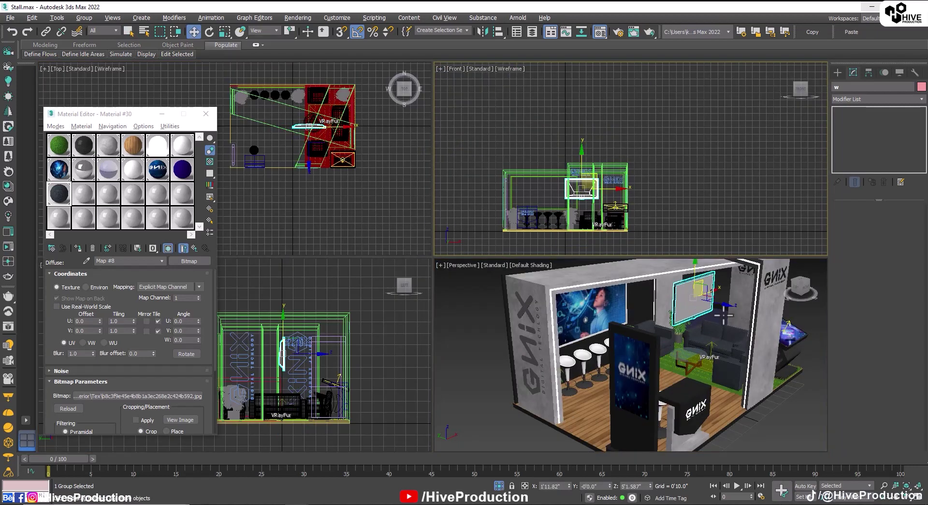
drag(723, 315, 744, 317)
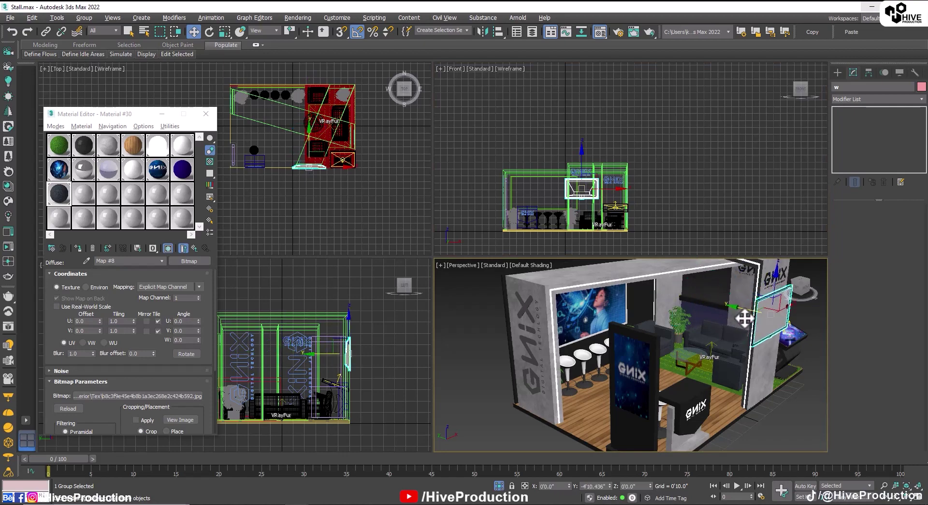
key(alt+w)
key(z)
alt+middle_drag(691, 293, 546, 244)
alt+middle_drag(430, 263, 116, 231)
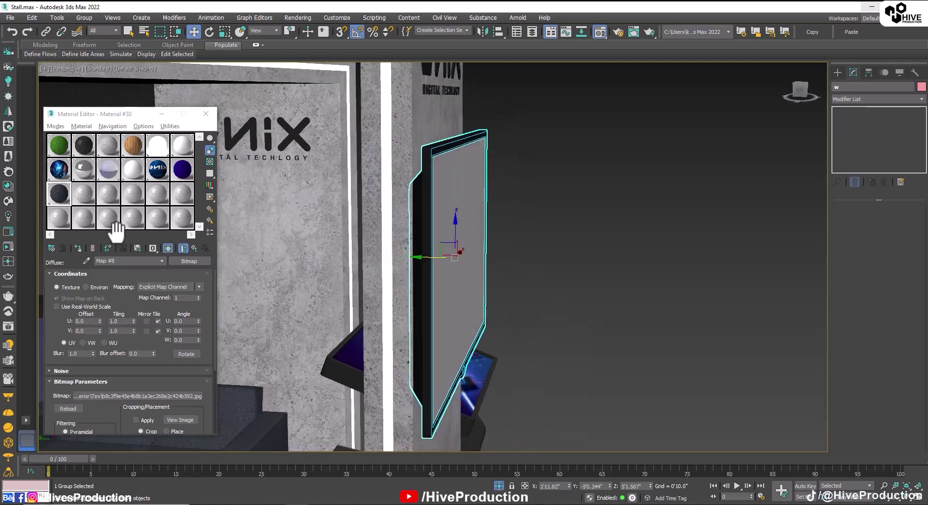
Step: Sample the LCD screen's material into a free slot and replace its diffuse bitmap with lcd copy.jpg
click(86, 209)
click(480, 254)
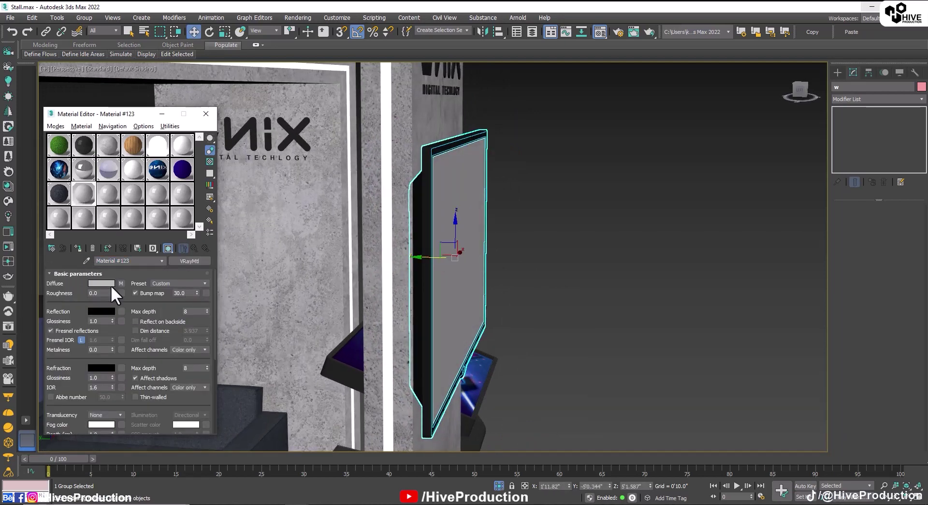
click(167, 310)
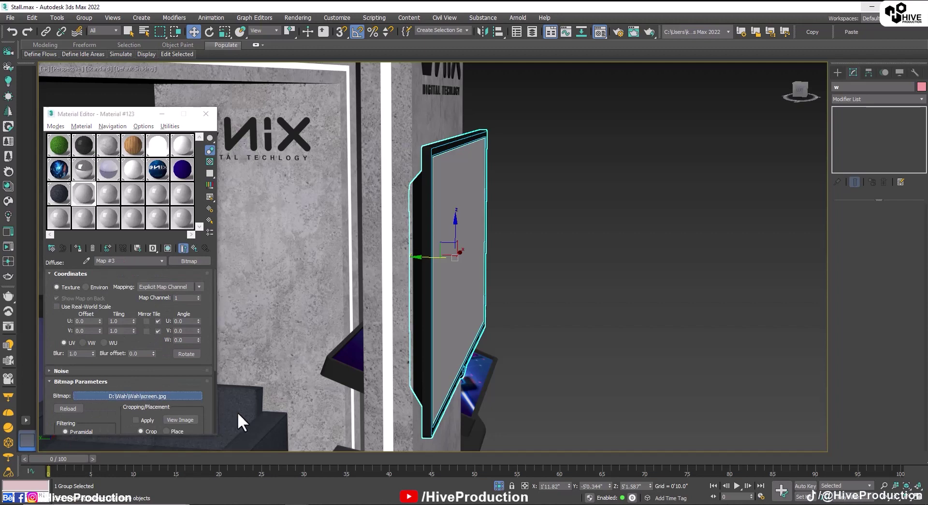
click(137, 395)
double_click(131, 116)
click(328, 109)
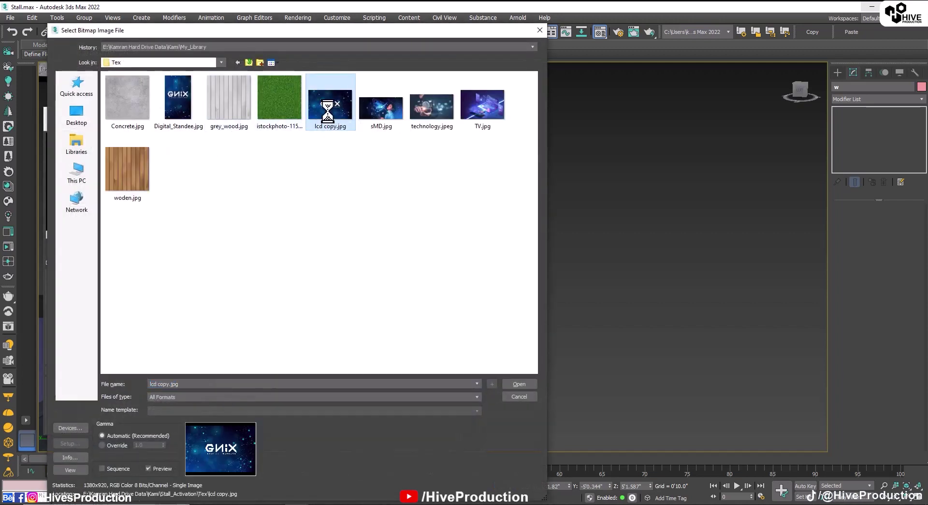
double_click(319, 118)
click(80, 248)
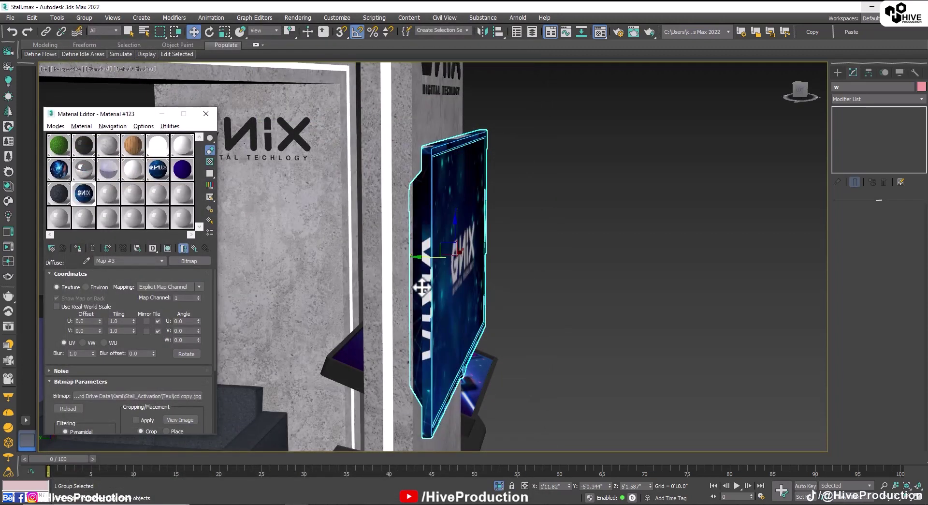
Step: Fit the LCD screen to the front pillar's width, and make a copy turned to face sideways
key(ctrl+z)
alt+middle_drag(448, 292, 408, 296)
click(520, 298)
scroll(520, 298, down, 5)
click(465, 289)
alt+middle_drag(466, 289, 426, 296)
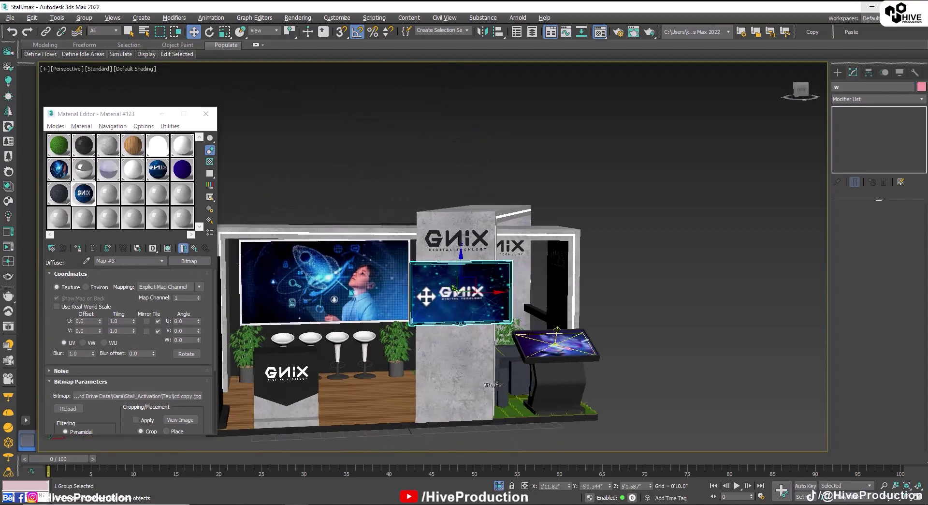
scroll(426, 297, up, 2)
key(alt+w)
scroll(608, 172, up, 3)
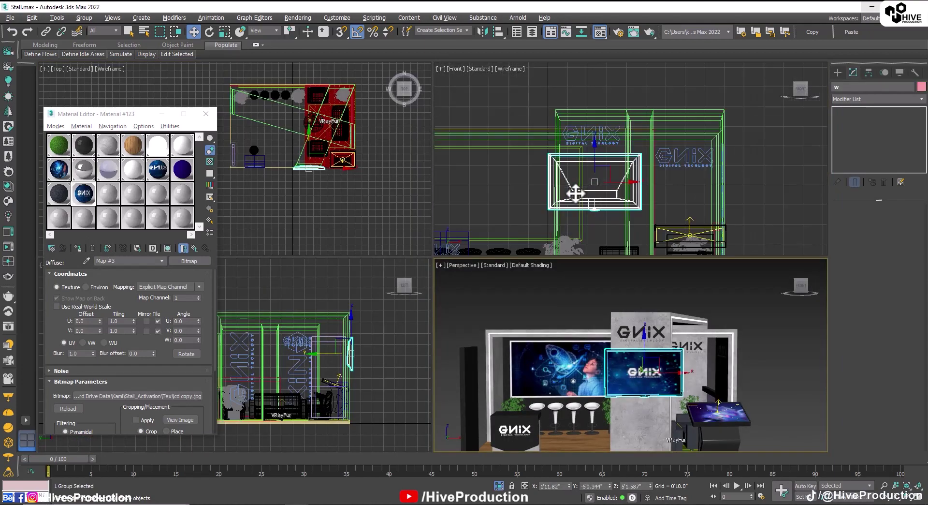
mouse_move(575, 194)
shift+mouse_down()
mouse_move(597, 182)
mouse_move(590, 158)
mouse_move(616, 178)
mouse_move(696, 179)
mouse_move(648, 187)
mouse_move(723, 184)
shift+mouse_up()
click(462, 305)
key(e)
key(w)
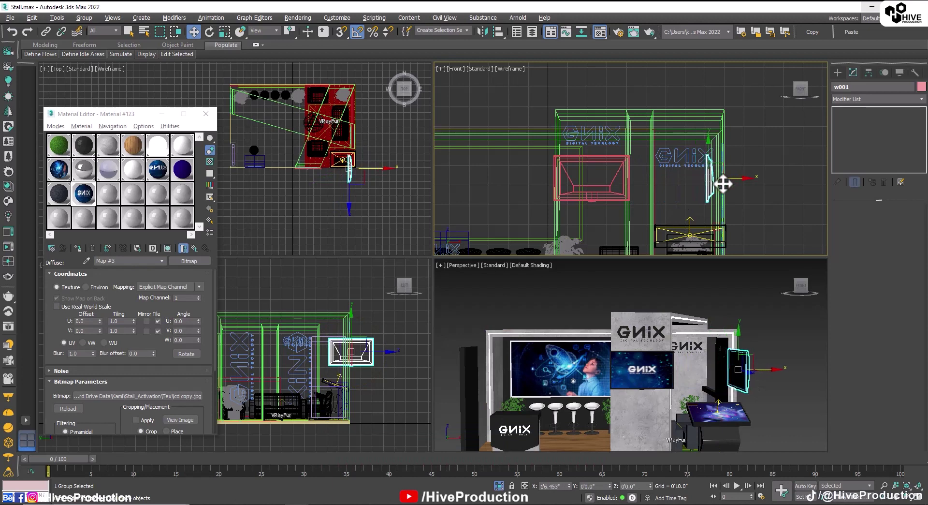
Step: Place the copied LCD screen on the inner pillar below its GNIX logo and deselect it
alt+middle_drag(715, 364, 790, 368)
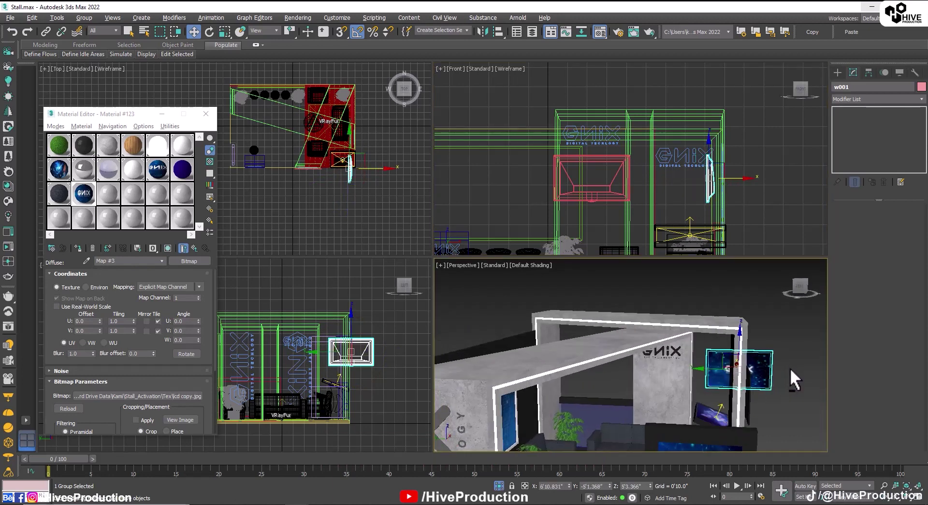
key(alt+w)
drag(615, 290, 476, 320)
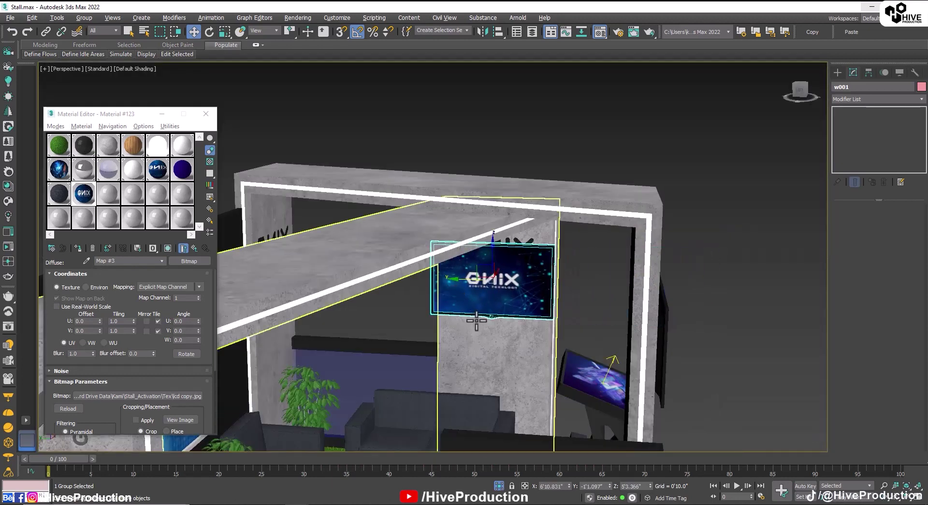
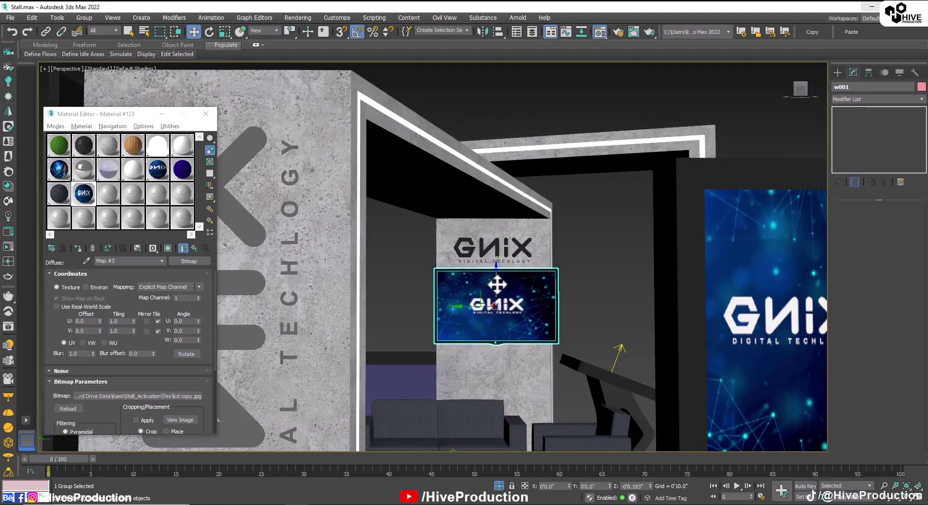
click(606, 277)
scroll(576, 292, down, 5)
alt+middle_drag(549, 296, 496, 344)
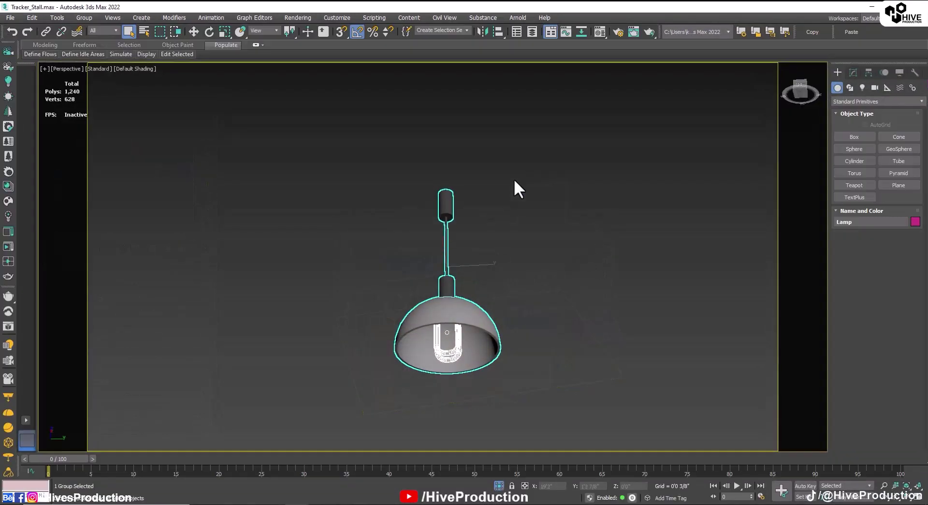
Step: Switch back from the Tracker_Stall.max scene to Stall.max and paste the copied lamp into the stall scene
click(870, 7)
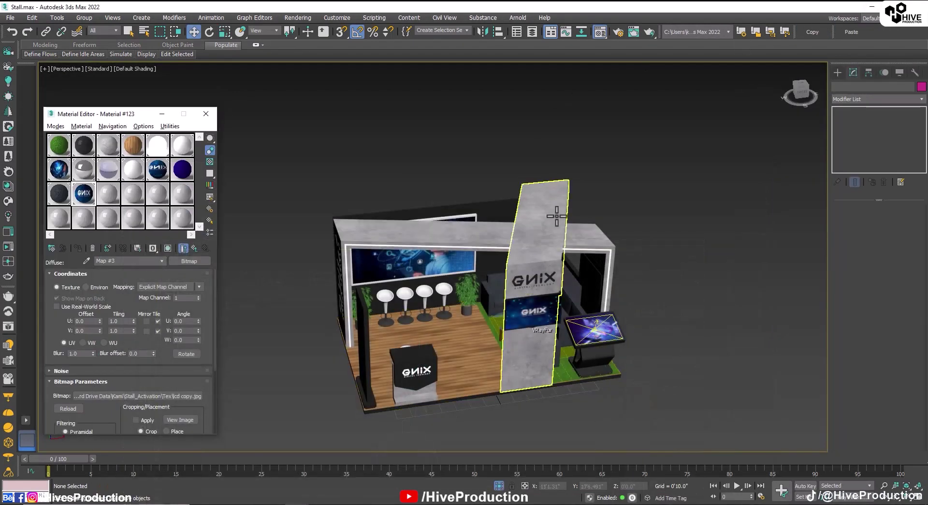
click(652, 145)
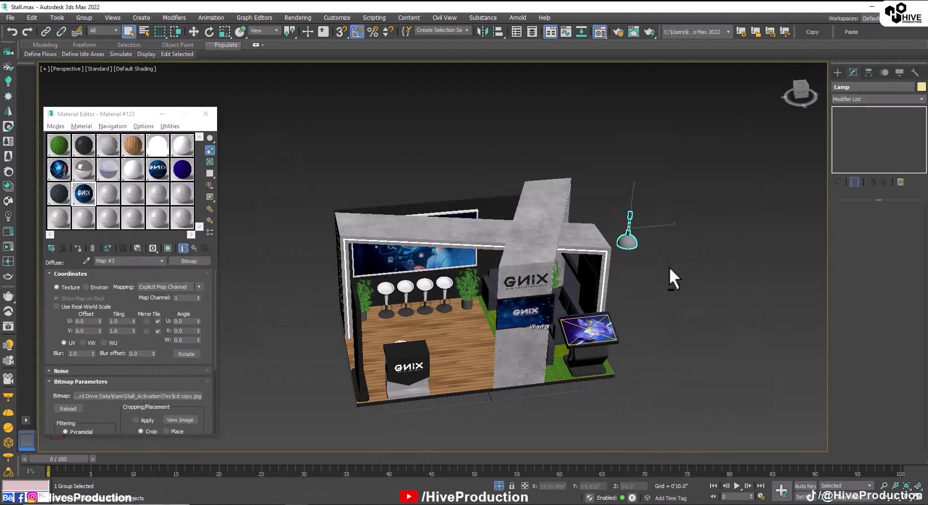
alt+middle_drag(623, 251, 661, 234)
key(alt+w)
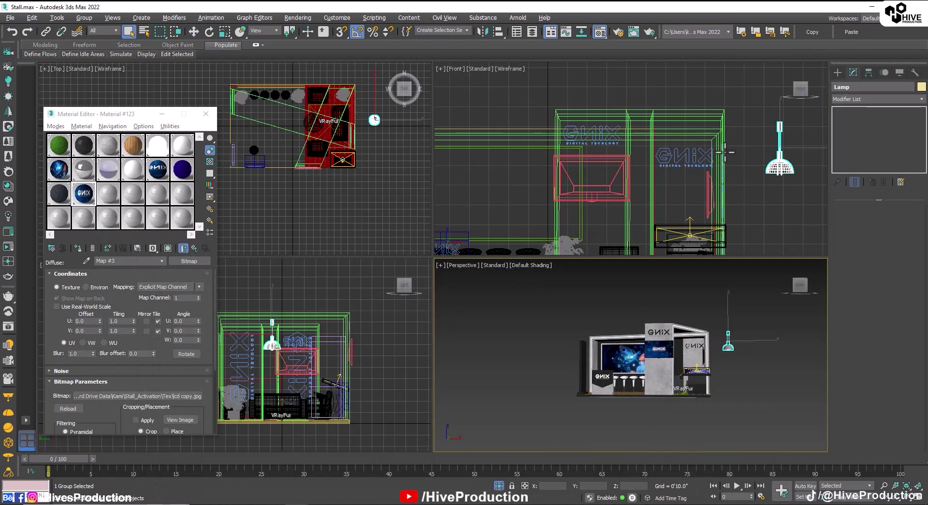
scroll(714, 178, down, 2)
click(610, 332)
click(610, 337)
ctrl+click(656, 325)
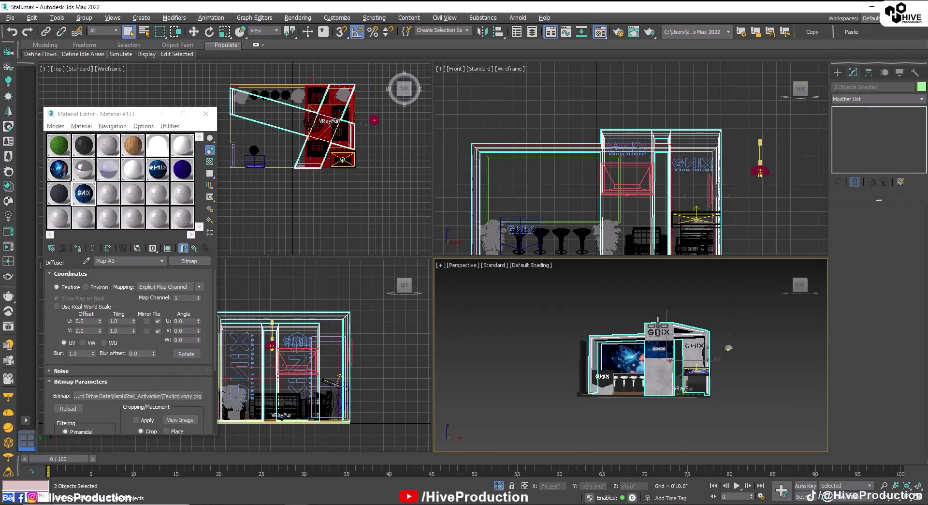
key(alt+q)
click(781, 233)
right_click(598, 188)
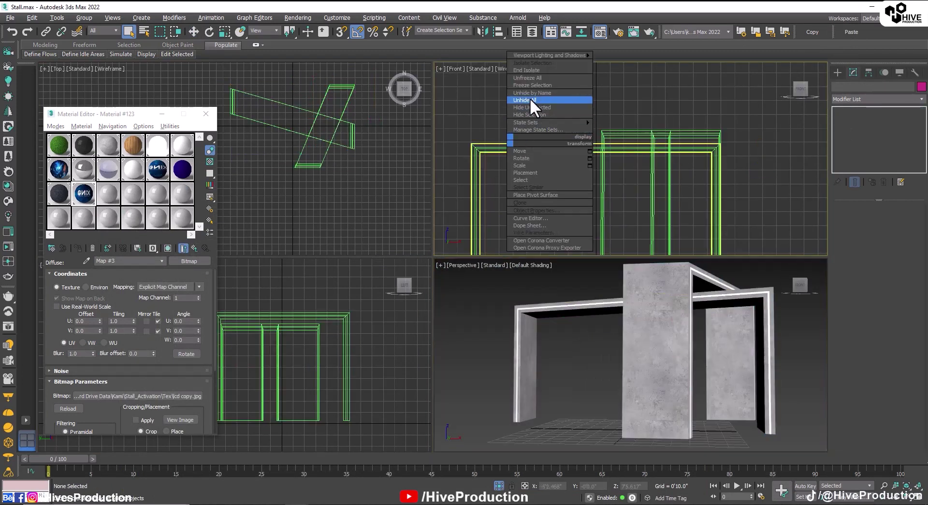
click(532, 104)
Step: Isolate the lamp together with the two concrete frame structures
click(758, 160)
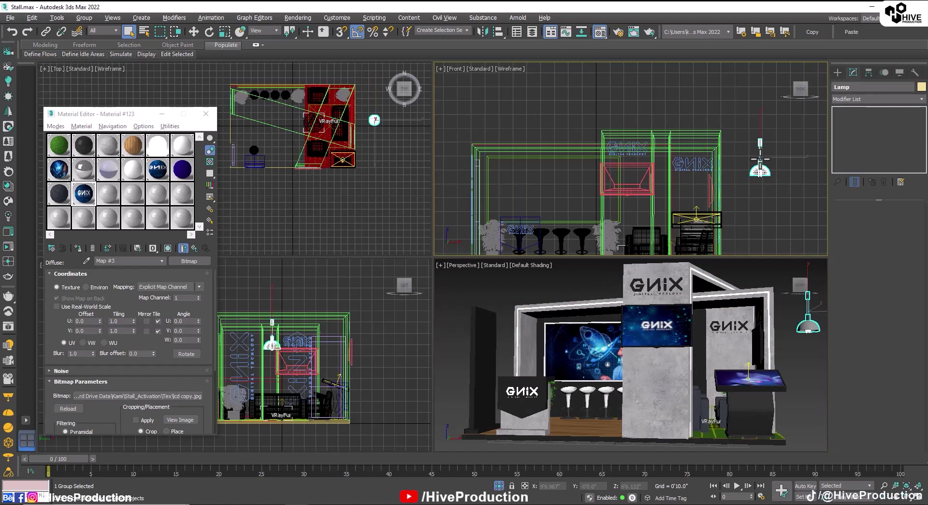
ctrl+click(518, 154)
alt+drag(485, 217, 485, 218)
key(alt+q)
click(553, 225)
Step: Move the lamp under the long slanted beam and make two evenly spaced copies along it
mouse_move(395, 122)
mouse_down()
mouse_move(370, 127)
mouse_move(325, 92)
mouse_move(317, 110)
mouse_move(282, 108)
mouse_move(291, 103)
mouse_up()
click(375, 118)
key(w)
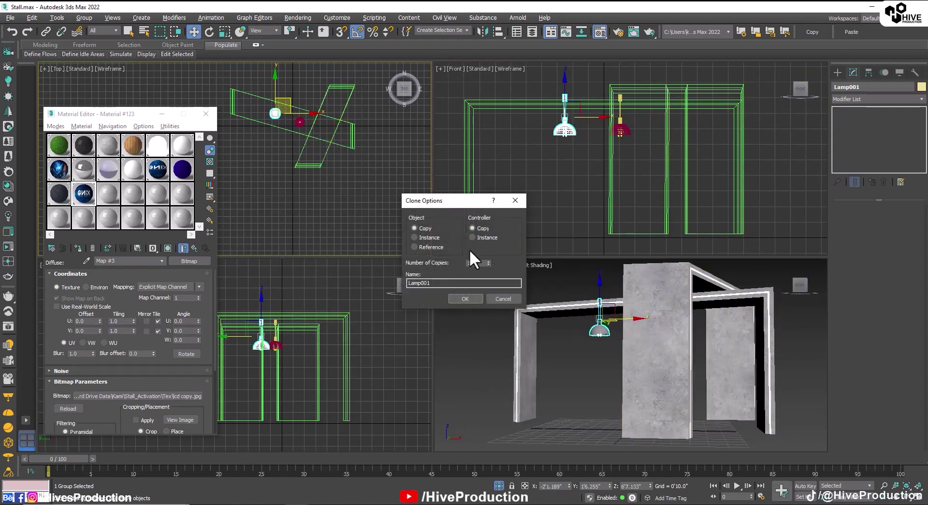
click(488, 261)
click(465, 298)
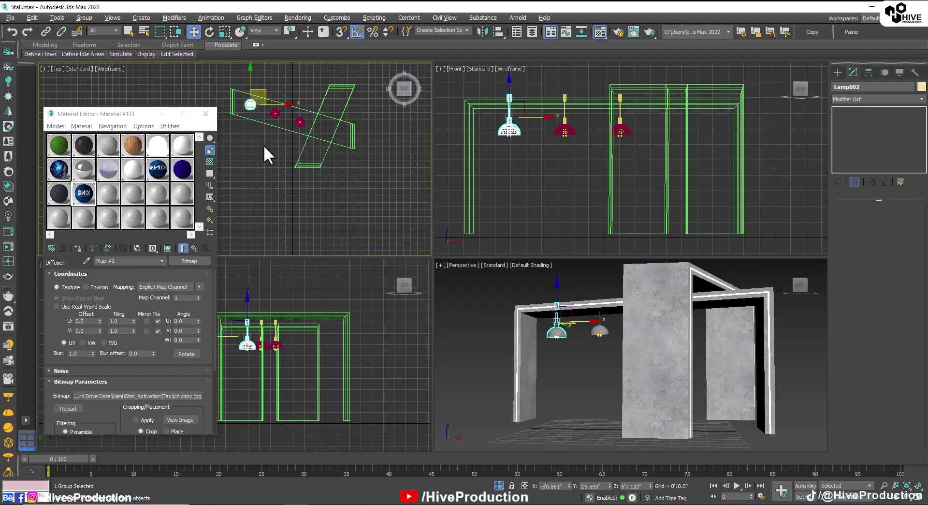
Step: Lower all three lamps so they hang just beneath the long beam, and deselect them
drag(485, 149, 564, 132)
ctrl+click(621, 127)
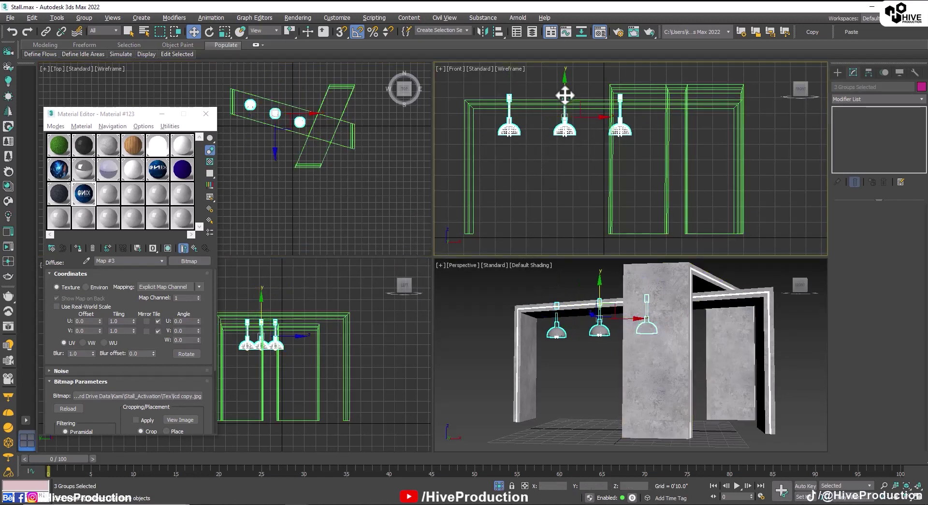
drag(569, 83, 569, 96)
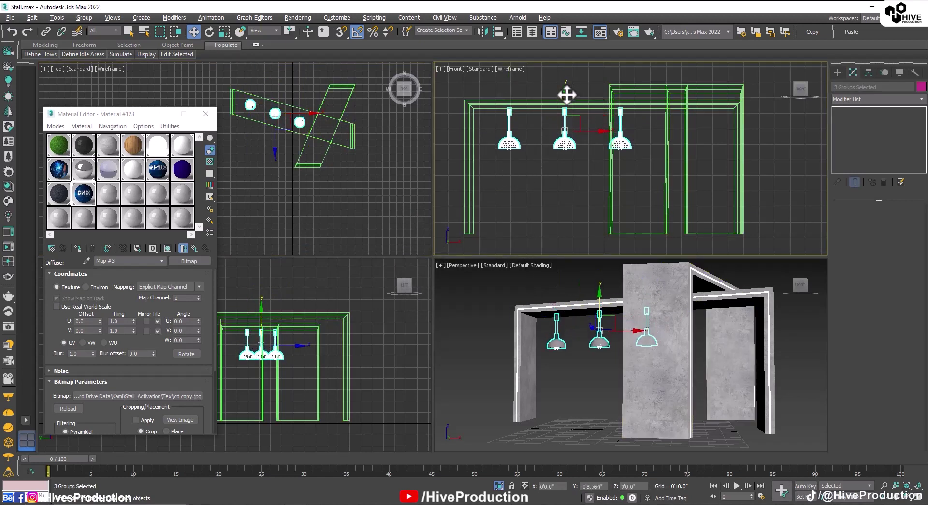
click(376, 179)
Step: Copy the three lamps to the crossing beam and rotate the copies to follow its direction
click(299, 121)
ctrl+click(275, 113)
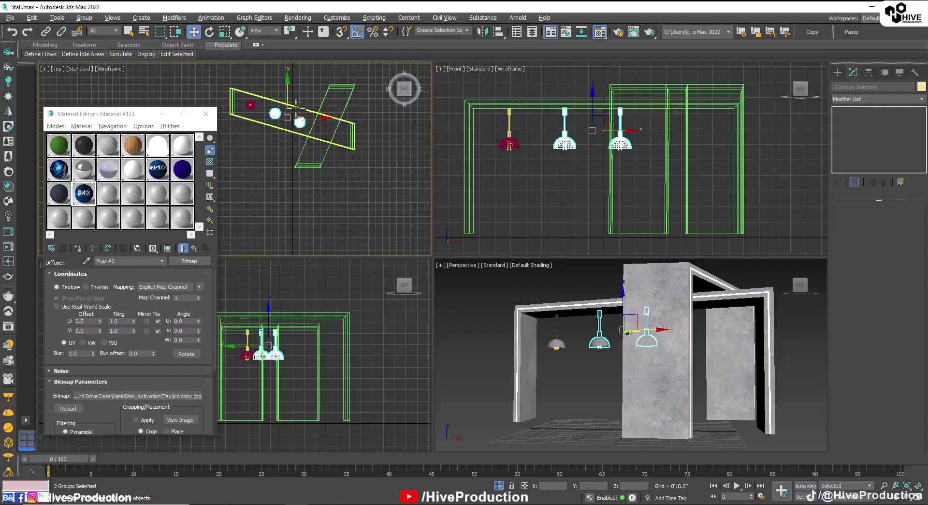
ctrl+click(251, 105)
mouse_move(275, 113)
shift+mouse_down()
mouse_move(316, 126)
mouse_move(348, 75)
shift+mouse_up()
click(465, 299)
key(e)
key(w)
drag(330, 118, 339, 113)
Step: Raise the three copied lamps to hang from the taller crossing beam
click(669, 112)
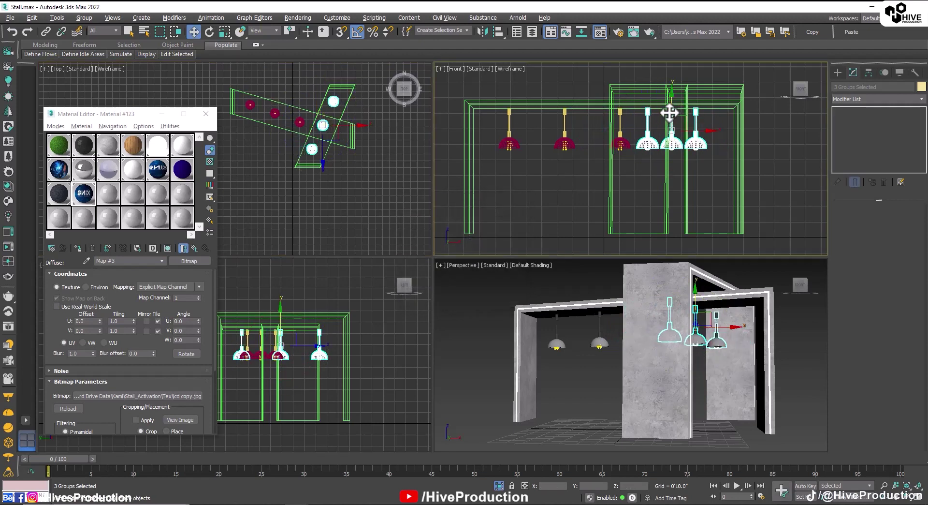
drag(671, 109, 671, 93)
click(793, 353)
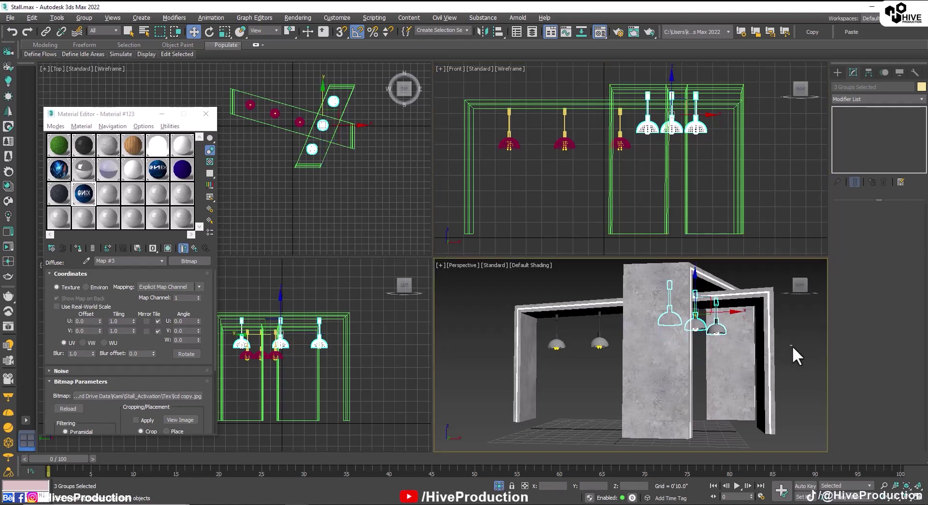
Step: Delete the middle lamp under the crossing beam
alt+middle_drag(758, 372, 657, 335)
click(686, 313)
key(Delete)
click(630, 283)
Step: End the isolation to bring back the rest of the stall
key(alt+w)
alt+middle_drag(619, 298, 682, 307)
alt+drag(681, 307, 701, 309)
middle_drag(495, 313, 532, 328)
scroll(532, 329, down, 3)
mouse_move(532, 328)
alt+middle_down()
mouse_move(547, 355)
mouse_move(537, 344)
alt+middle_up()
right_click(473, 366)
click(488, 316)
alt+middle_drag(488, 316, 481, 233)
Step: Delete the three lamps hanging from the long beam above the reception counter
ctrl+click(406, 228)
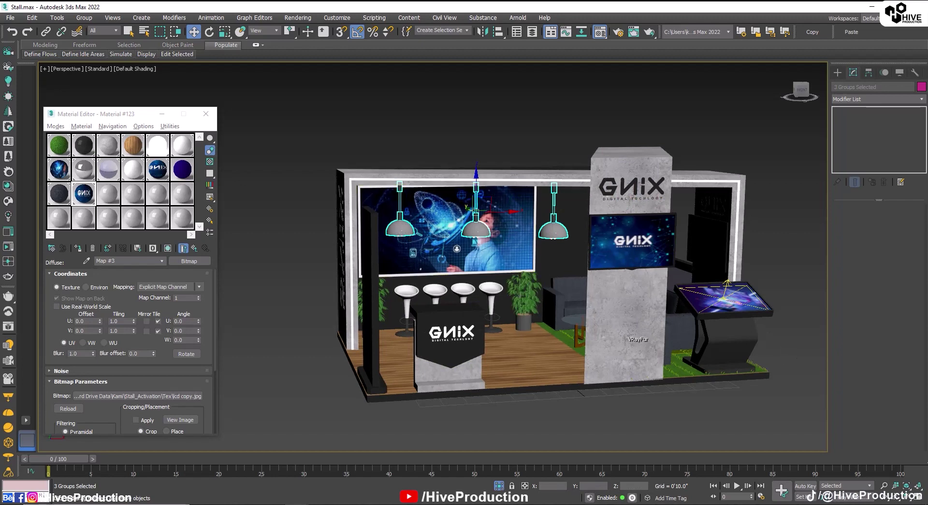
alt+middle_drag(463, 311, 485, 316)
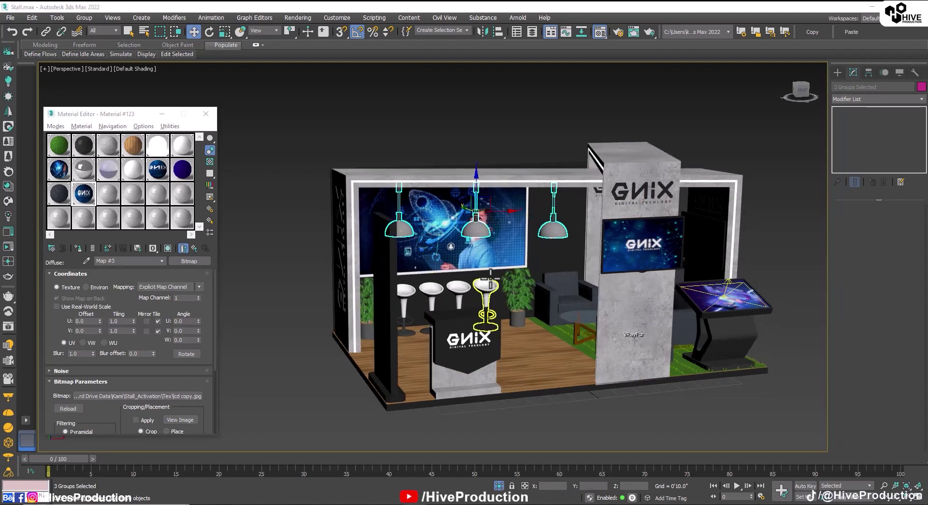
click(554, 229)
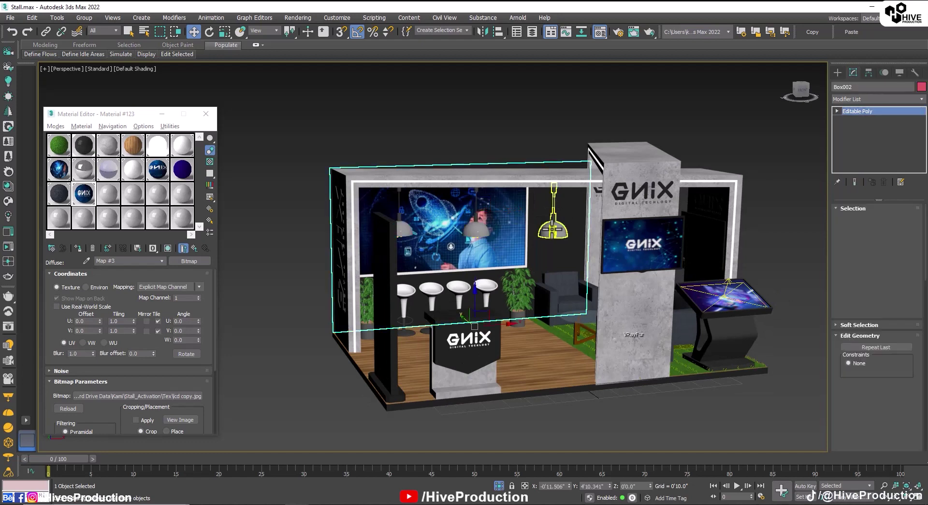
click(551, 234)
key(Delete)
click(477, 231)
key(Delete)
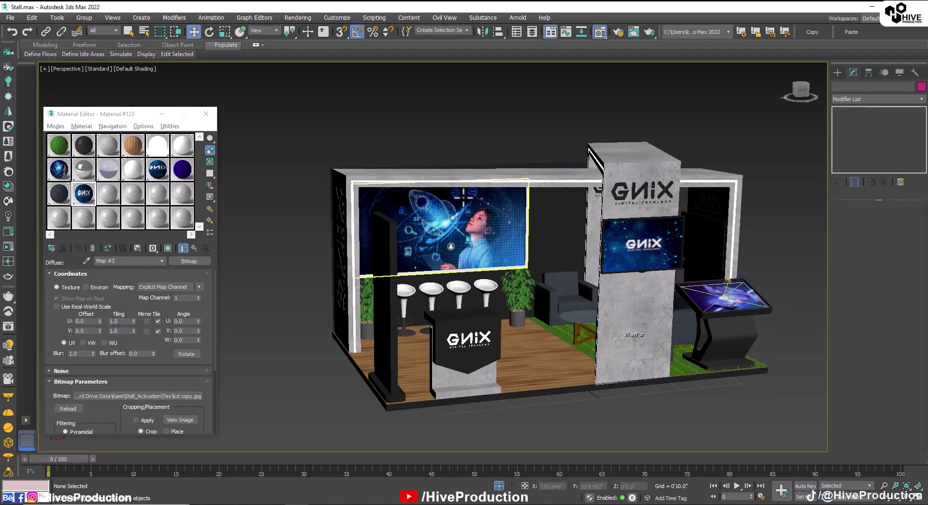
Step: Create a thin, roughly square box in plan within the outline of the long slanted beam
click(838, 72)
click(841, 102)
click(850, 109)
click(854, 136)
key(alt+w)
scroll(287, 118, up, 5)
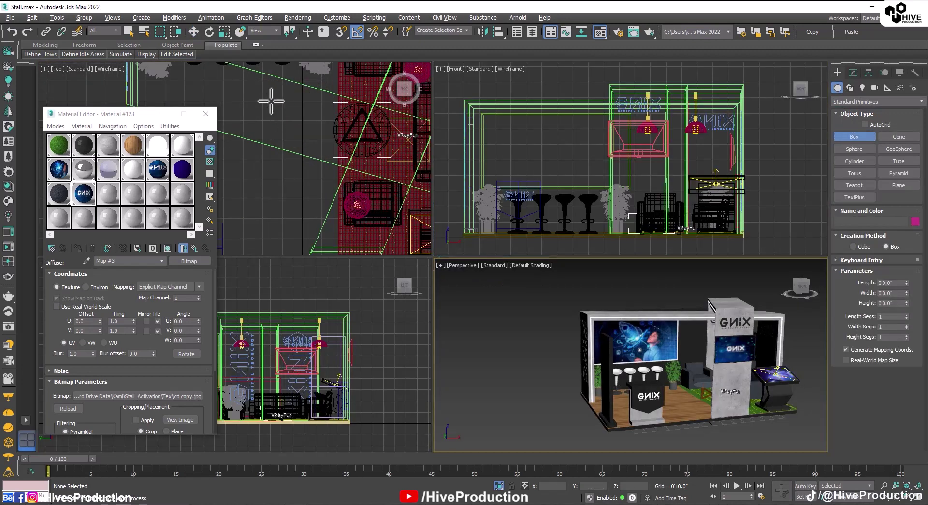
drag(271, 101, 296, 131)
click(307, 127)
right_click(663, 223)
Step: Raise the new box to the beam's height and rotate it to match the beam's slant
key(w)
drag(593, 218, 592, 114)
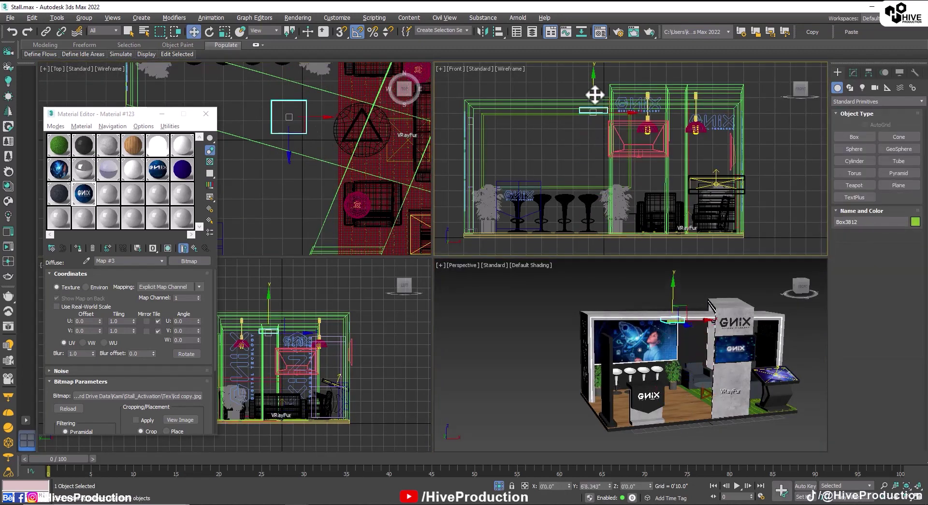
key(alt+w)
key(e)
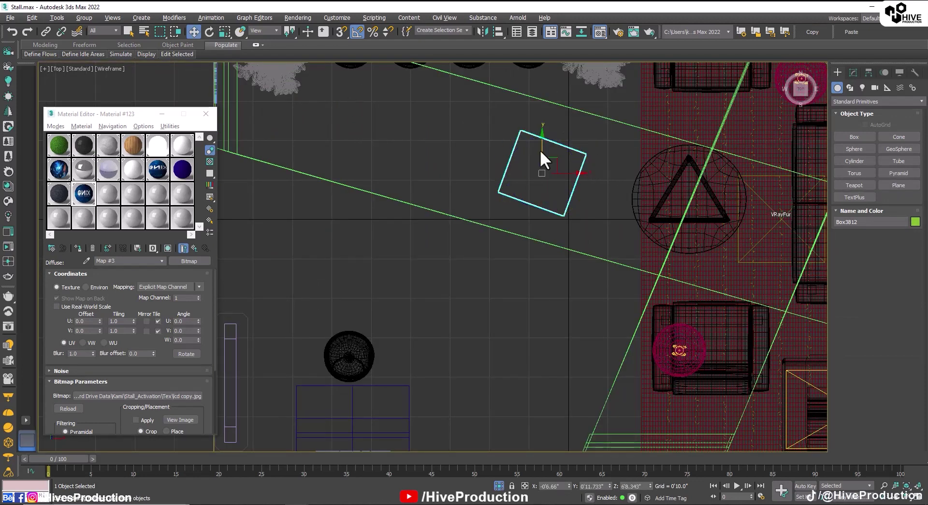
Step: Copy the box twice along its local X axis, spacing the copies evenly within the slanted beam
click(258, 32)
click(264, 64)
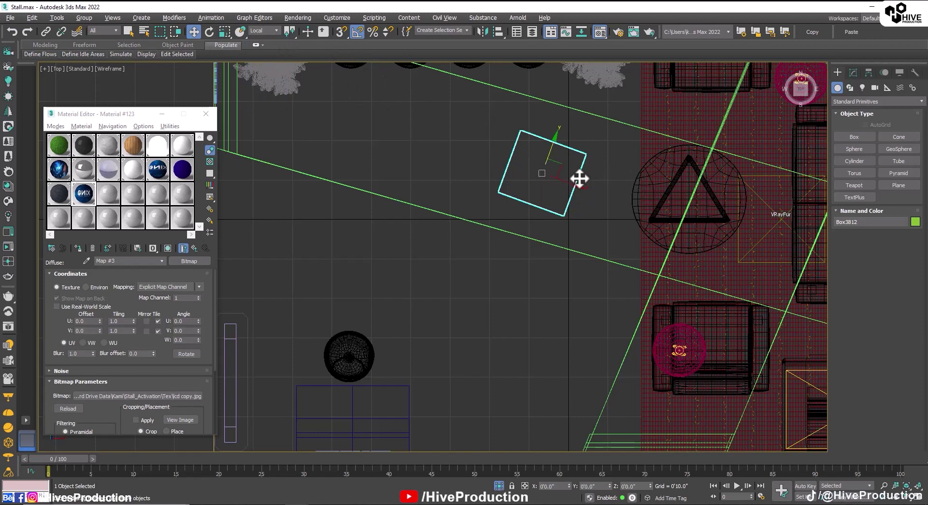
shift+drag(534, 177, 464, 157)
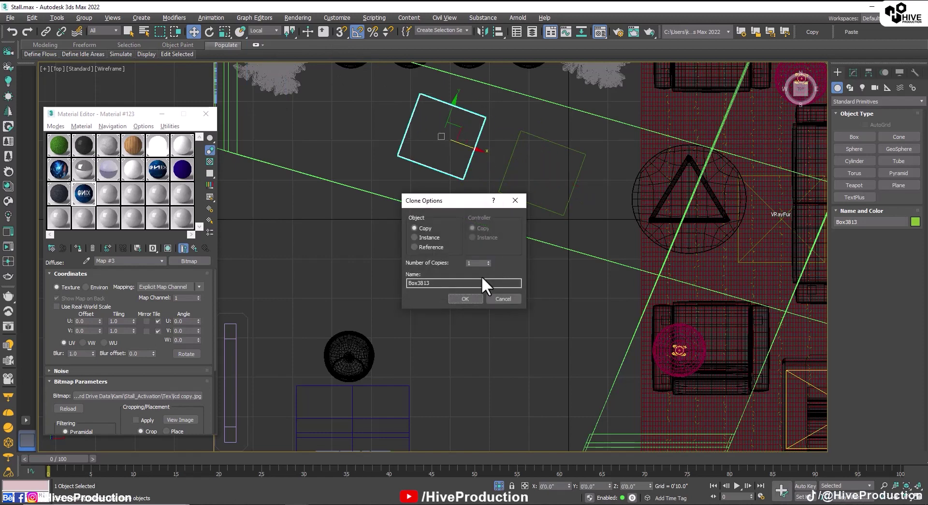
click(488, 261)
click(465, 298)
Step: Select all three boxes beneath the beam and assign them the white VRayLightMtl, Material #40
ctrl+drag(445, 144, 446, 143)
click(165, 144)
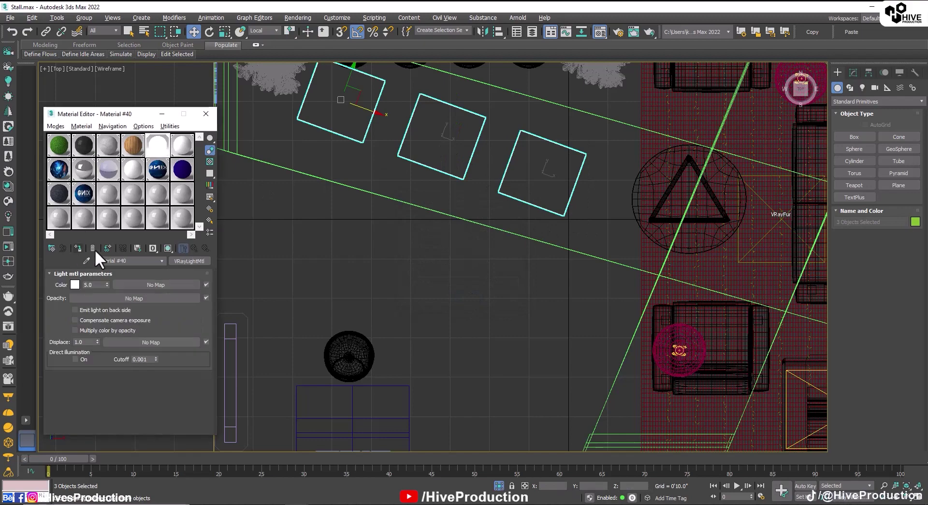
click(78, 248)
key(alt+w)
middle_click(575, 367)
key(alt+w)
alt+middle_drag(571, 368, 577, 330)
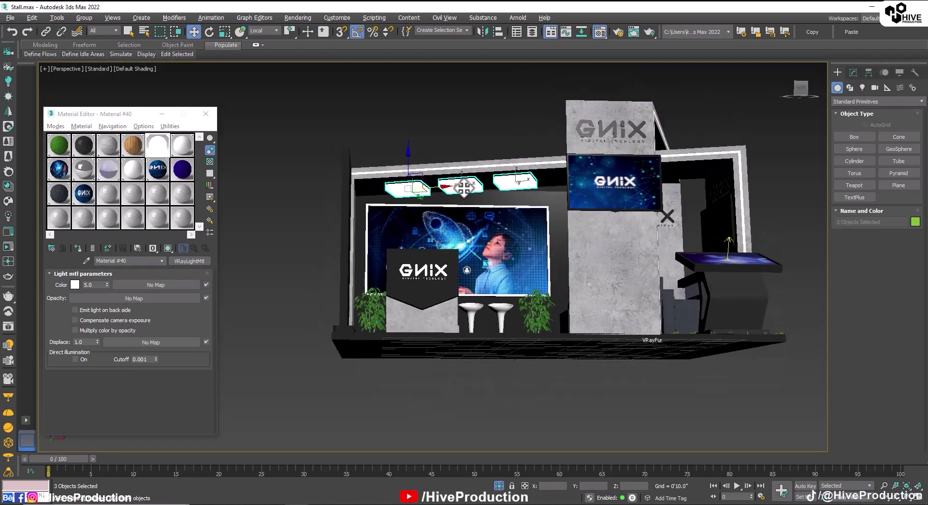
Step: Flatten the three light boxes vertically and adjust their height against the beam's underside in the Front view
scroll(457, 184, up, 3)
key(alt+w)
scroll(539, 97, up, 4)
key(r)
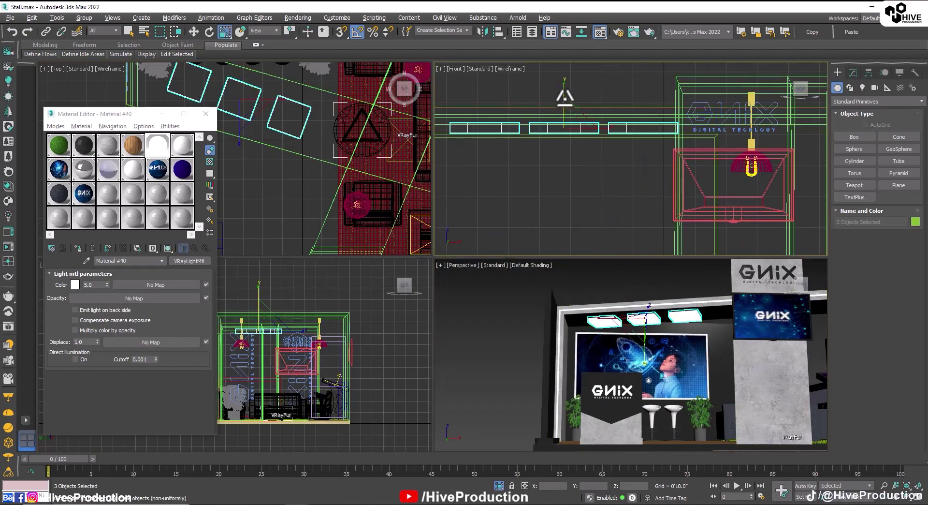
key(w)
scroll(546, 116, up, 5)
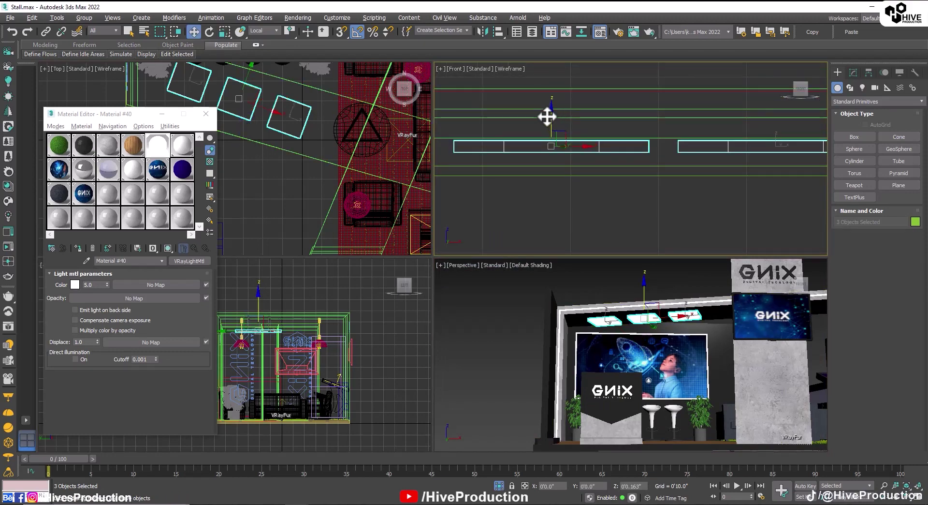
Step: Merge all objects from Studio_light_Setup.max into the stall scene and dismiss the Scene Converter
key(alt+w)
scroll(694, 346, down, 3)
middle_drag(694, 346, 490, 319)
key(m)
click(10, 18)
click(135, 160)
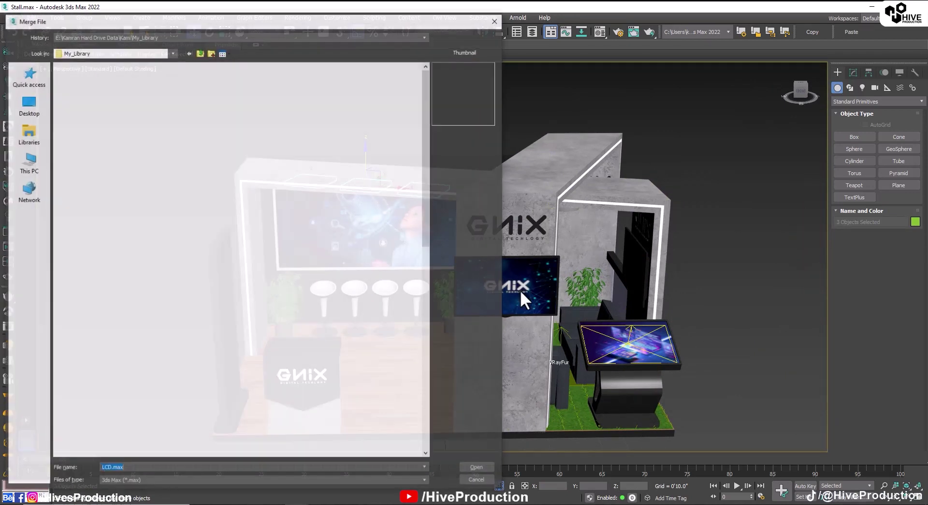
scroll(193, 350, down, 2)
scroll(194, 349, down, 5)
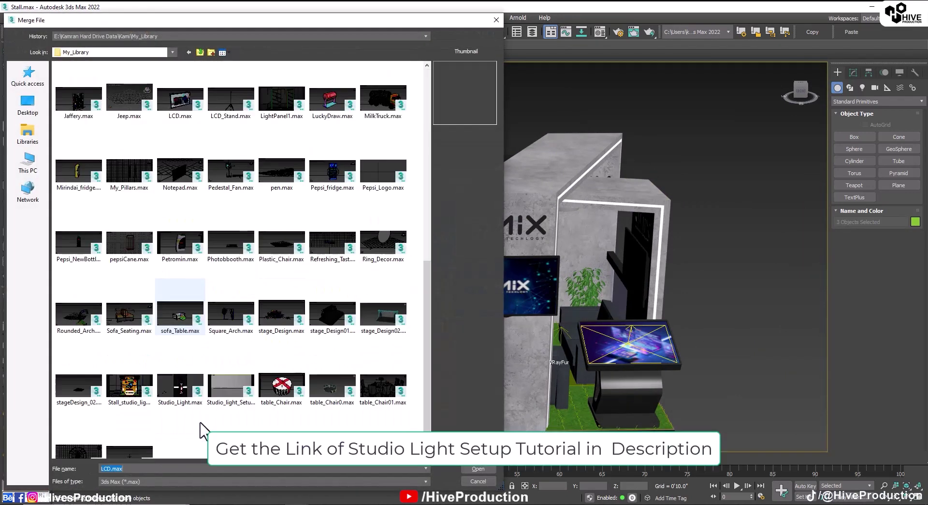
double_click(231, 377)
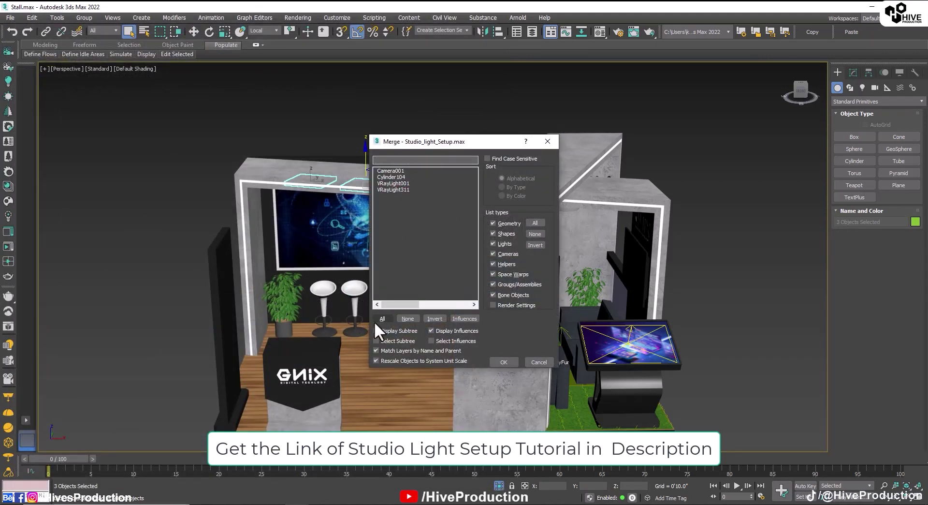
click(376, 319)
click(503, 362)
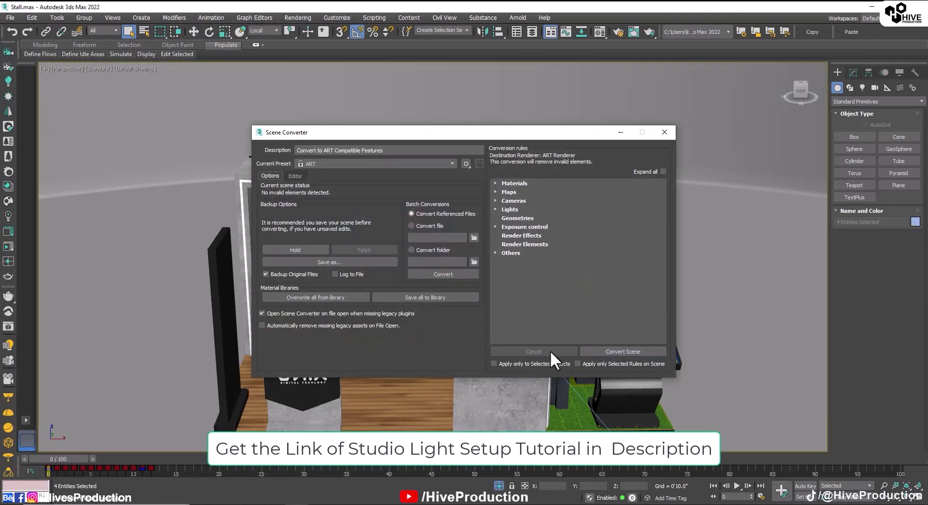
click(665, 132)
Step: Look through the merged Camera001, select that camera, and enable Auto Key for orbiting its view
key(c)
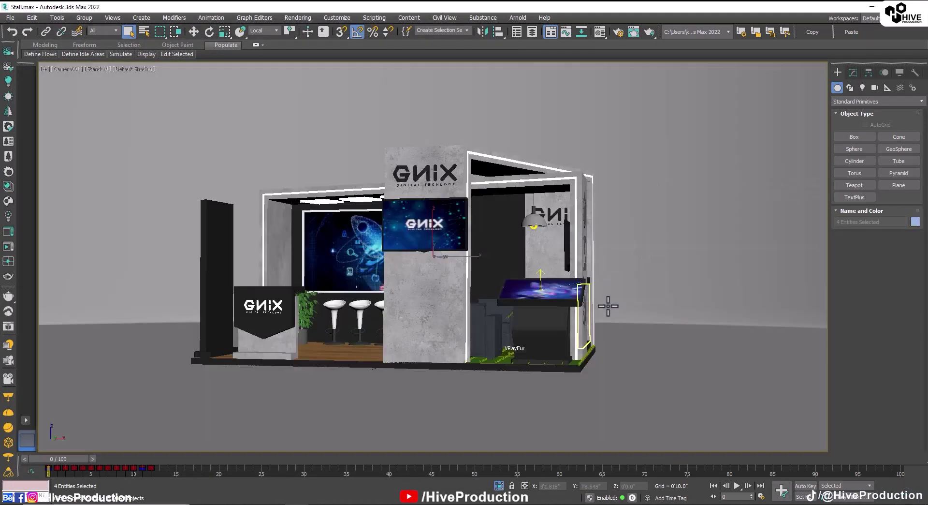
key(alt+w)
scroll(270, 180, down, 10)
click(360, 216)
click(287, 244)
right_click(759, 369)
click(805, 487)
key(alt+w)
click(906, 496)
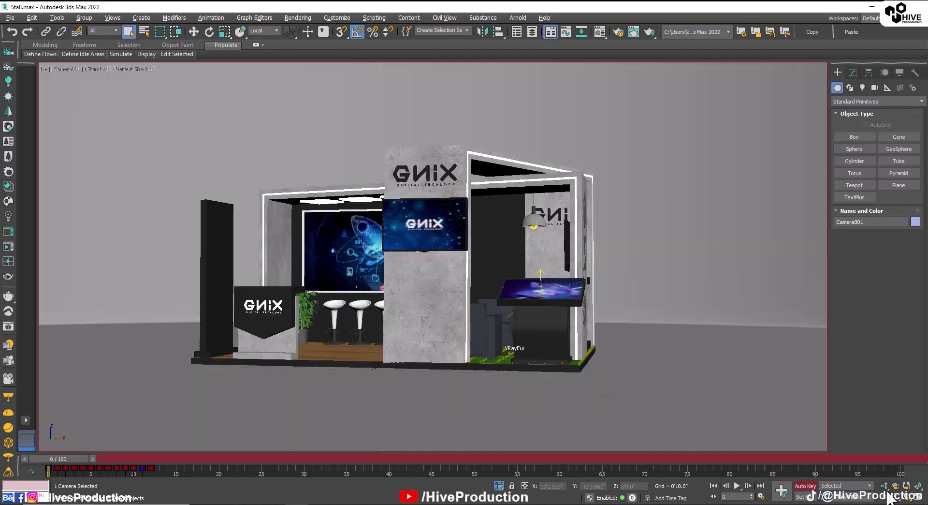
Step: Orbit and pan the camera to frame the stall from the reception counter's corner, then turn off Auto Key
drag(498, 344, 545, 348)
key(ctrl+z)
key(ctrl+y)
middle_drag(513, 331, 531, 309)
scroll(530, 310, up, 4)
middle_drag(467, 299, 450, 314)
scroll(450, 309, up, 3)
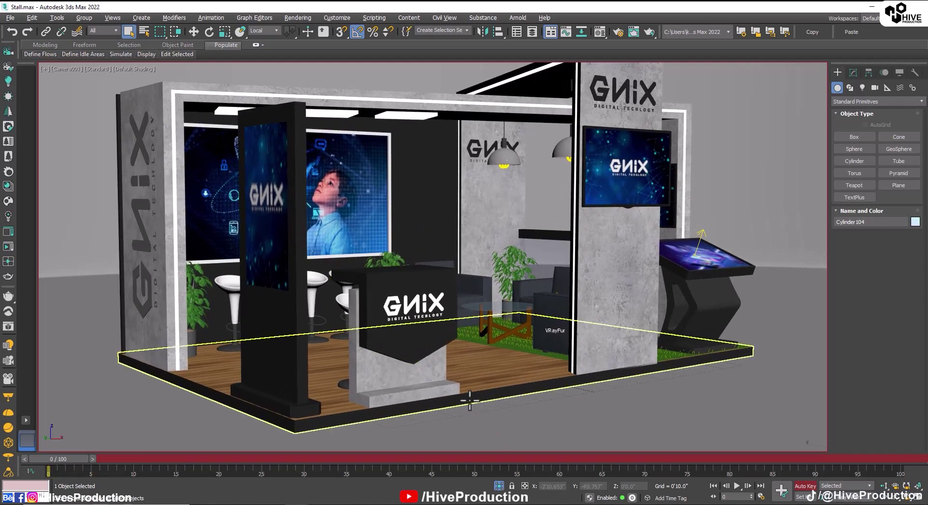
click(805, 485)
Step: Select the three narrow strip polygons along the platform's outer sides and assign them the white light material, Material #40
click(853, 72)
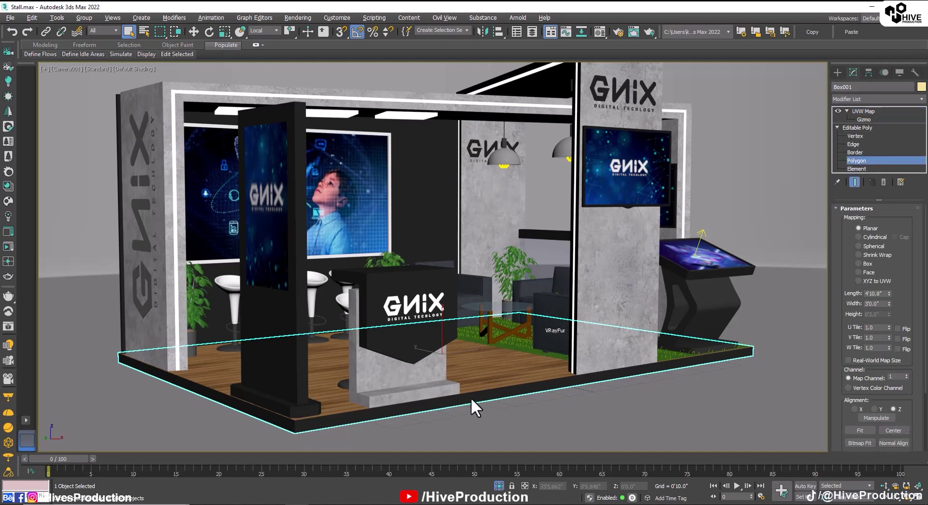
key(4)
key(4)
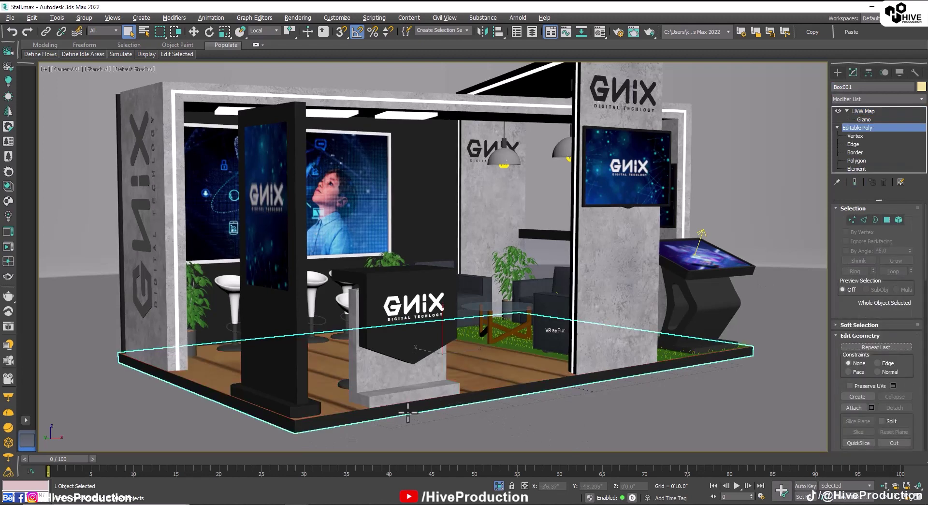
key(F4)
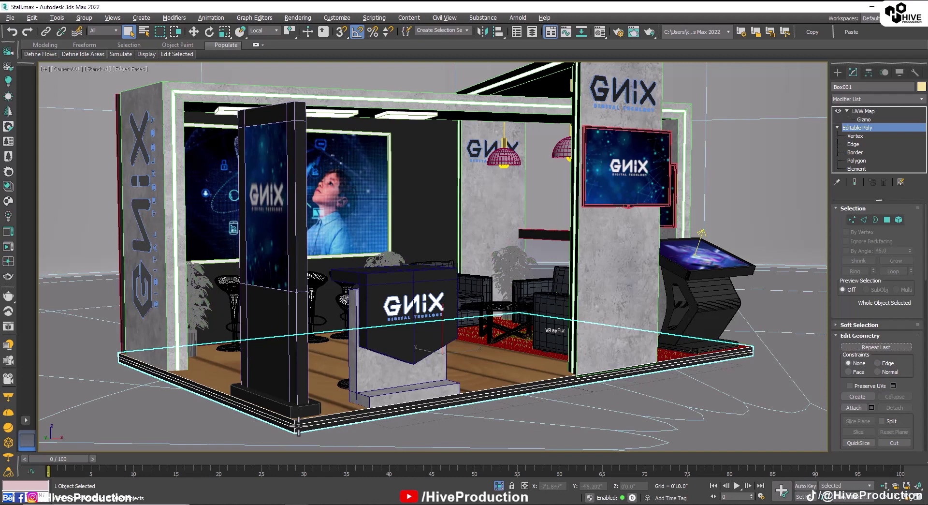
key(4)
click(436, 410)
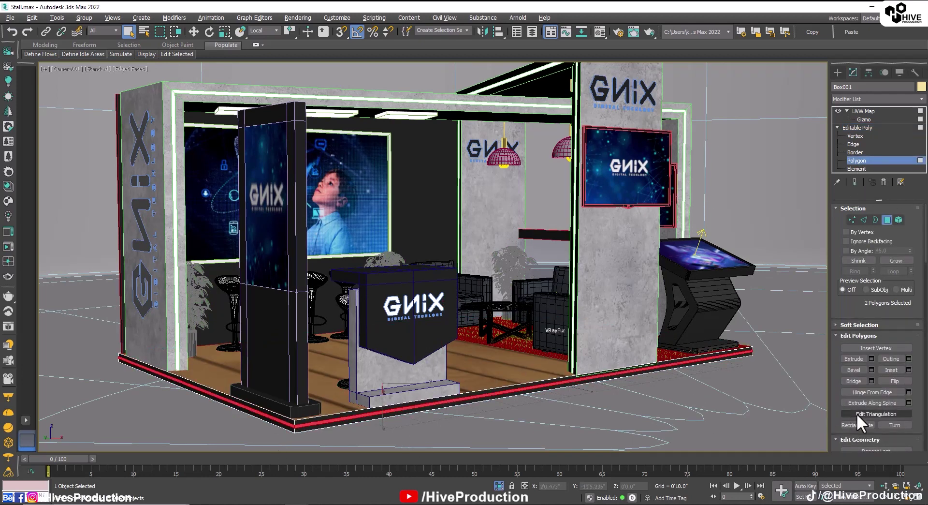
key(p)
alt+middle_drag(708, 344, 700, 394)
key(m)
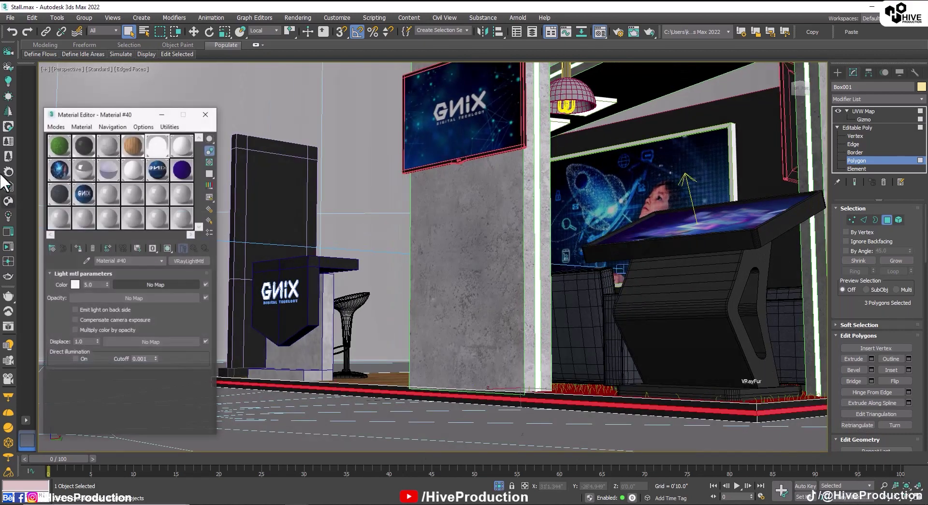
click(77, 247)
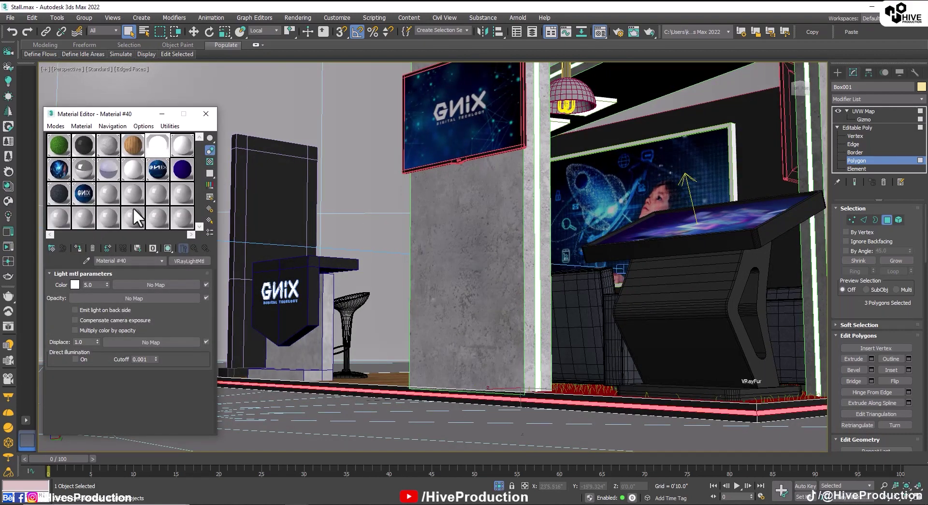
Step: Set the diffuse colour of the studio backdrop's material, Material #589, to RGB 6, 8, 9
click(102, 283)
text(6)
key(Tab)
text(8)
key(Tab)
text(9)
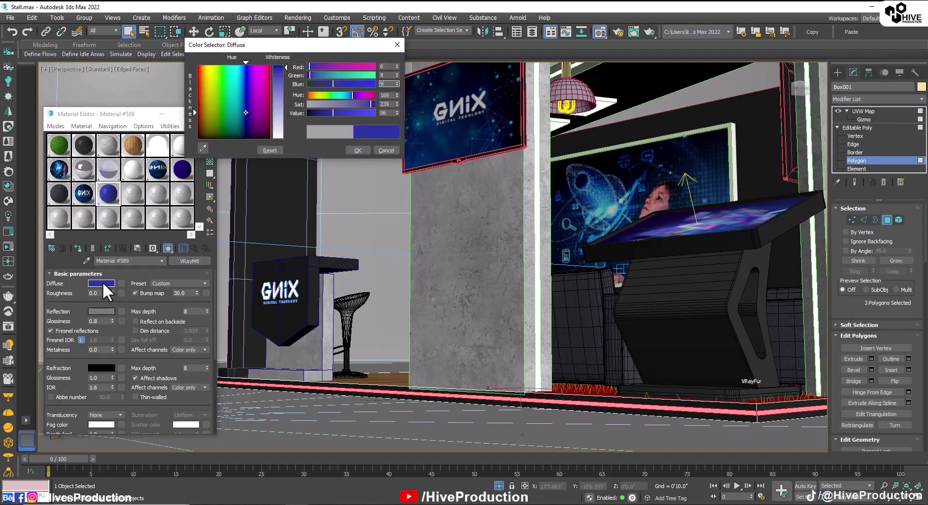
text(9)
click(358, 149)
click(204, 113)
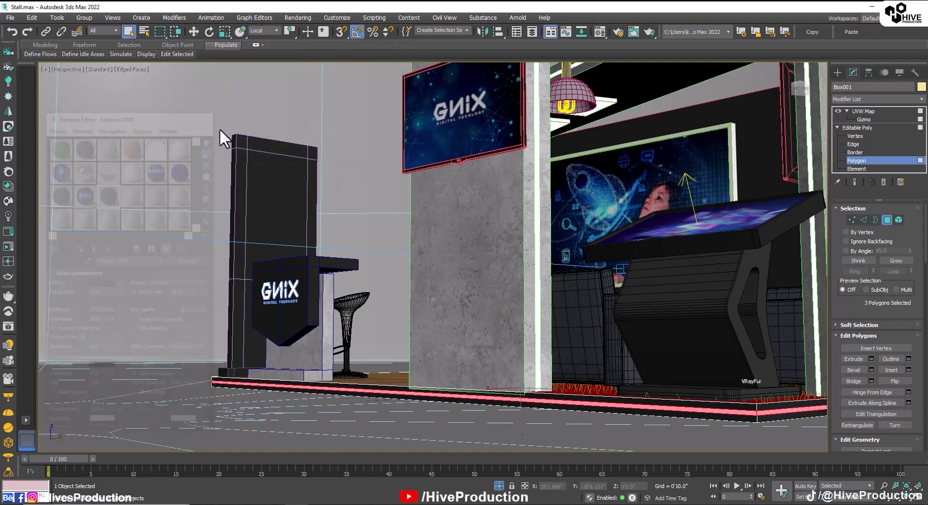
Step: Leave polygon editing on the platform and render the Camera001 view with V-Ray
key(c)
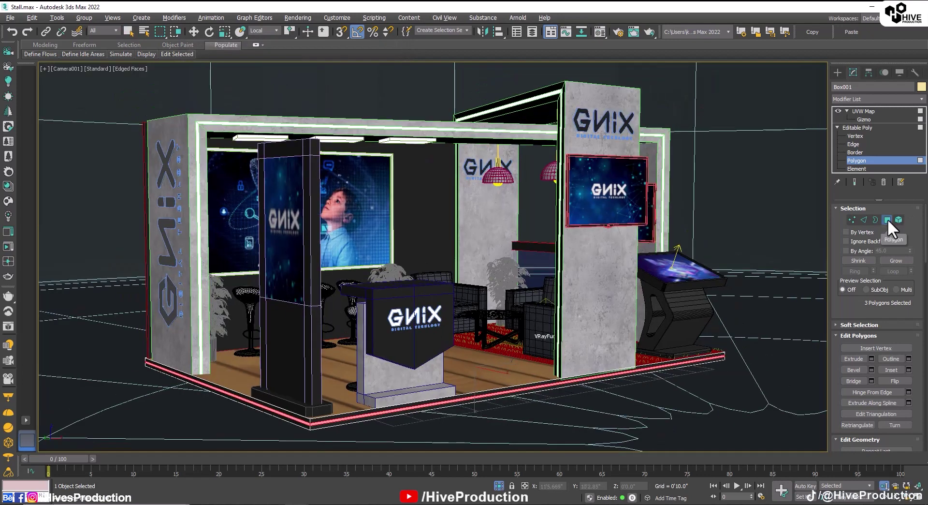
click(888, 219)
click(864, 111)
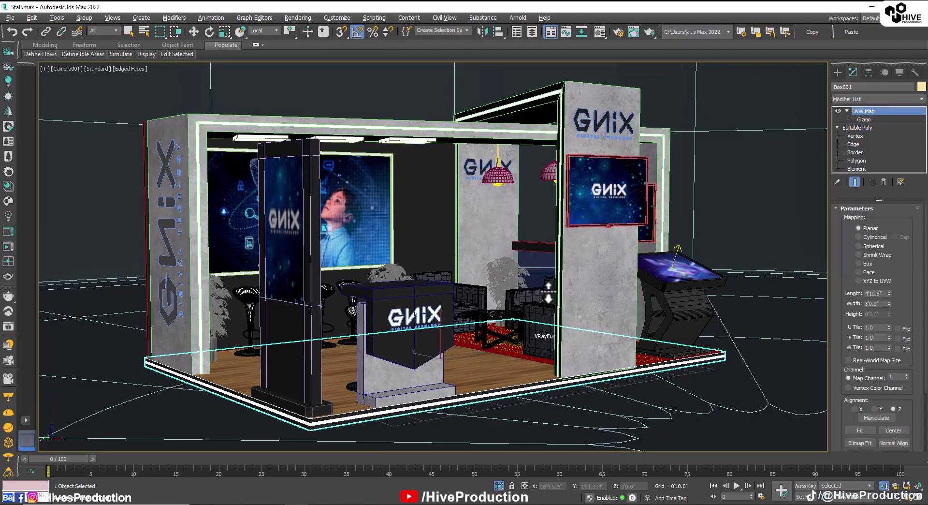
key(shift+q)
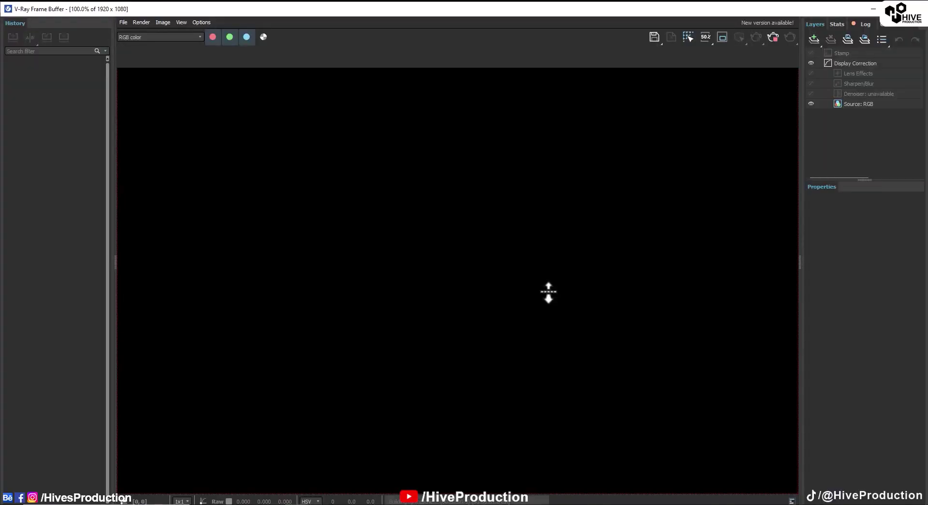
scroll(612, 323, down, 2)
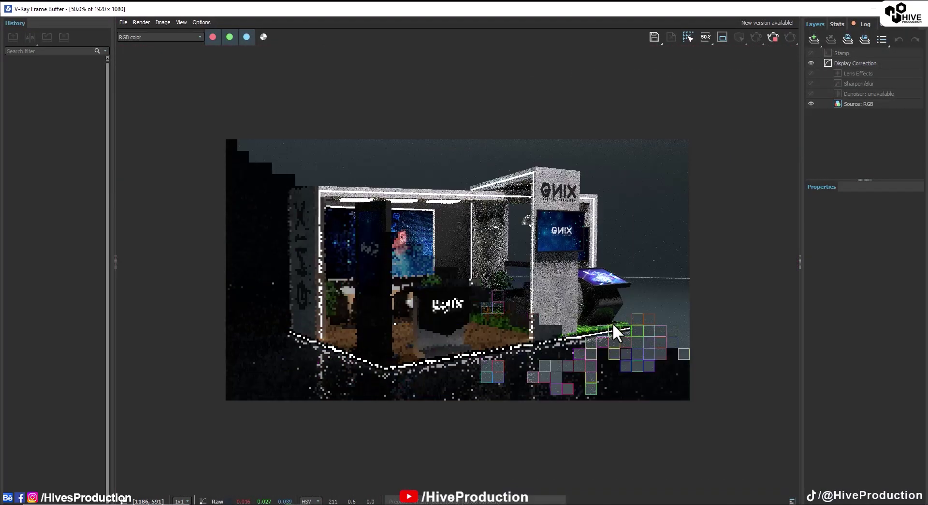